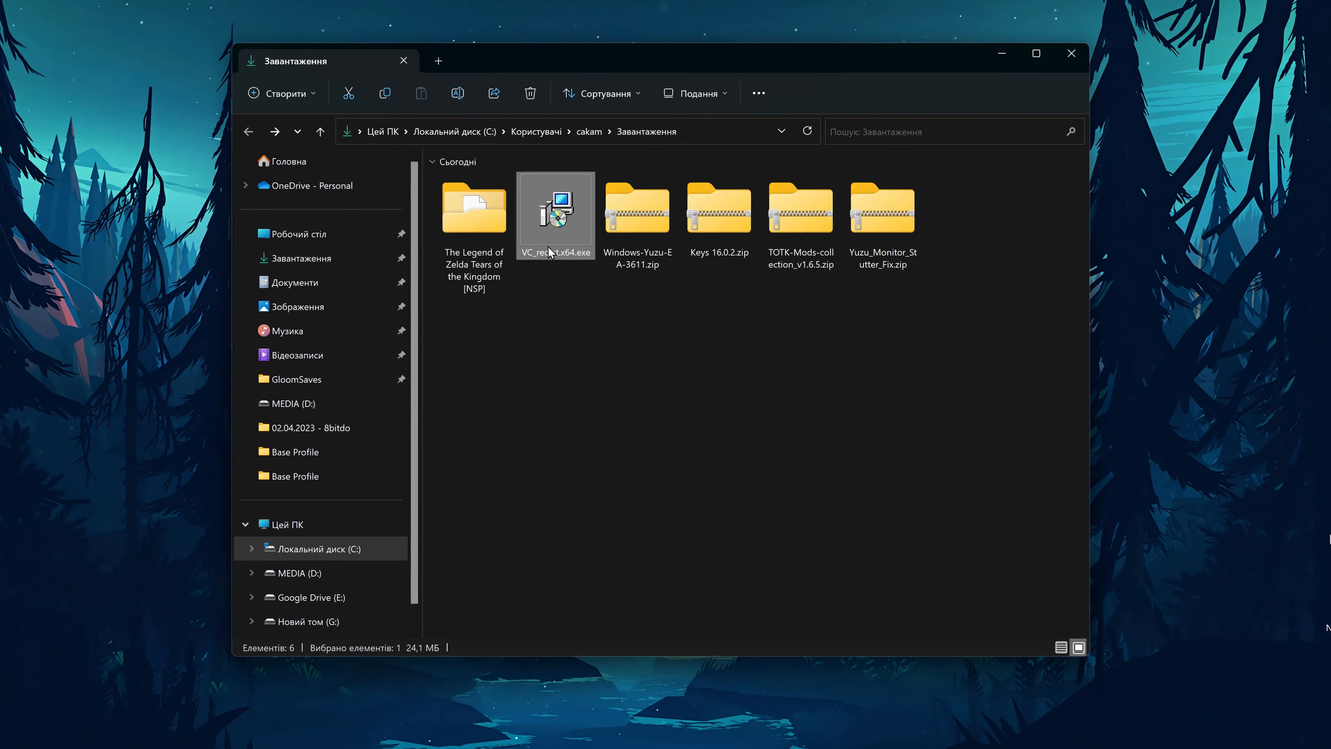
# - Review the downloaded archives and the game files inside the The Legend of Zelda Tears of the Kingdom [NSP] folder
pyautogui.click(619, 249)
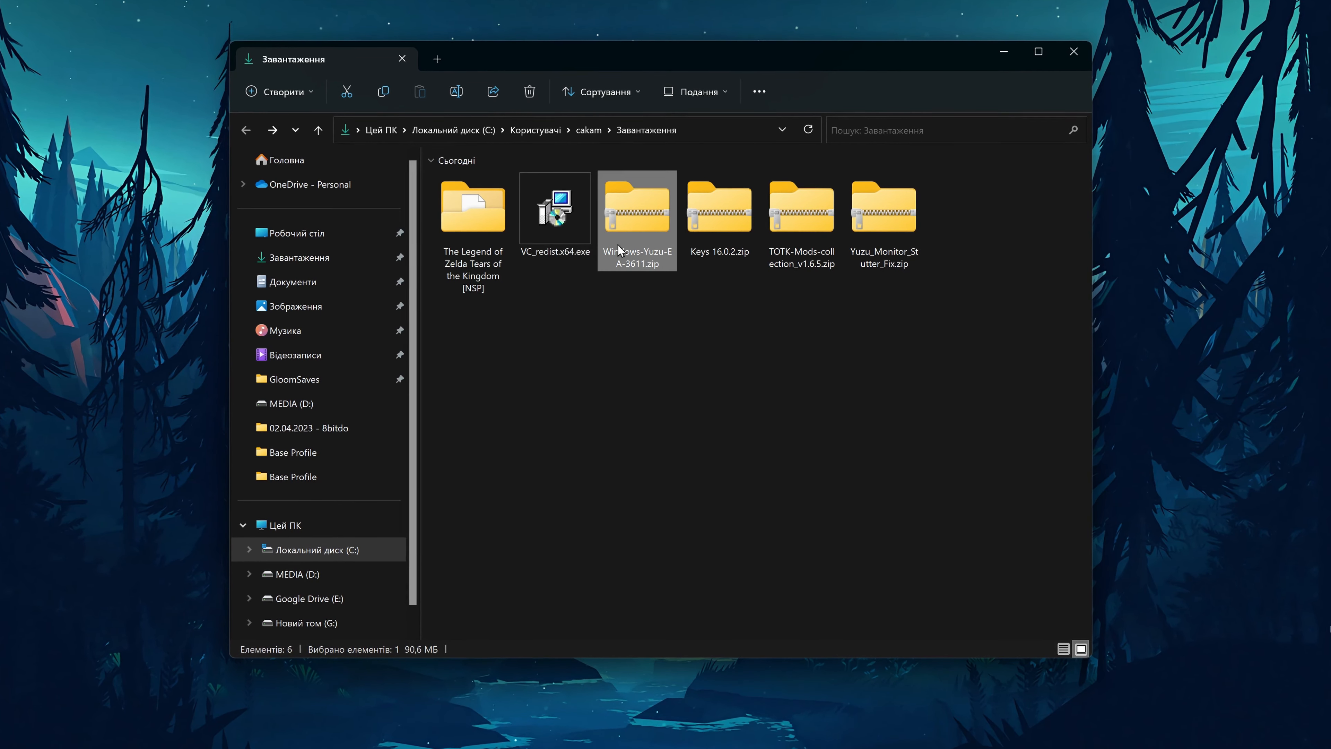
pyautogui.click(736, 260)
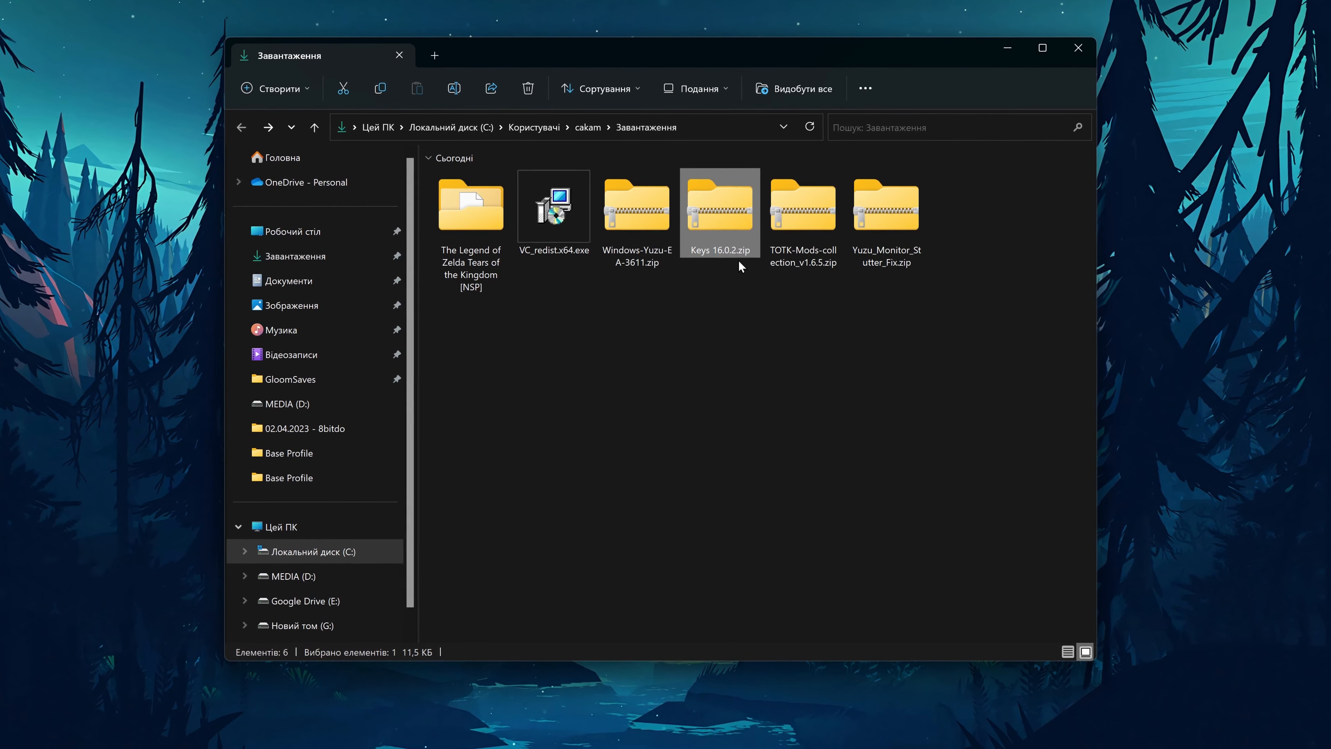
pyautogui.click(809, 258)
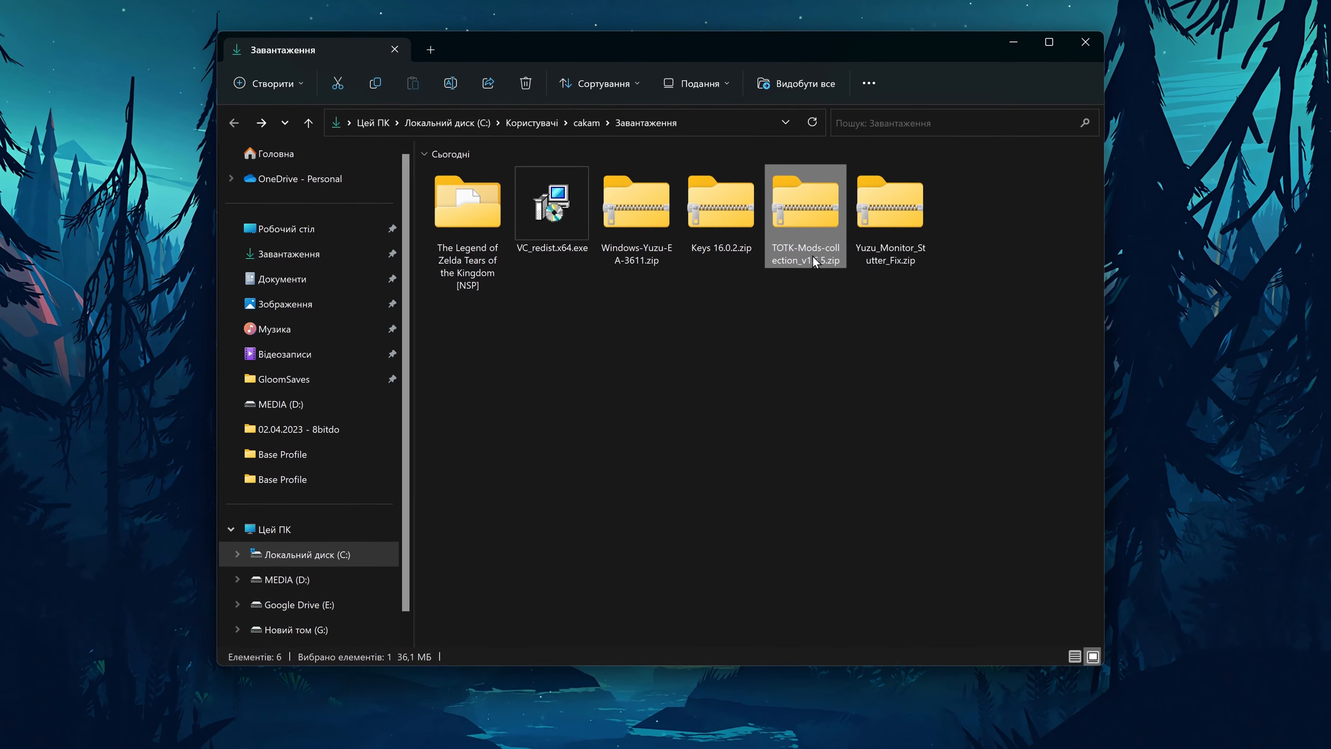
pyautogui.click(902, 256)
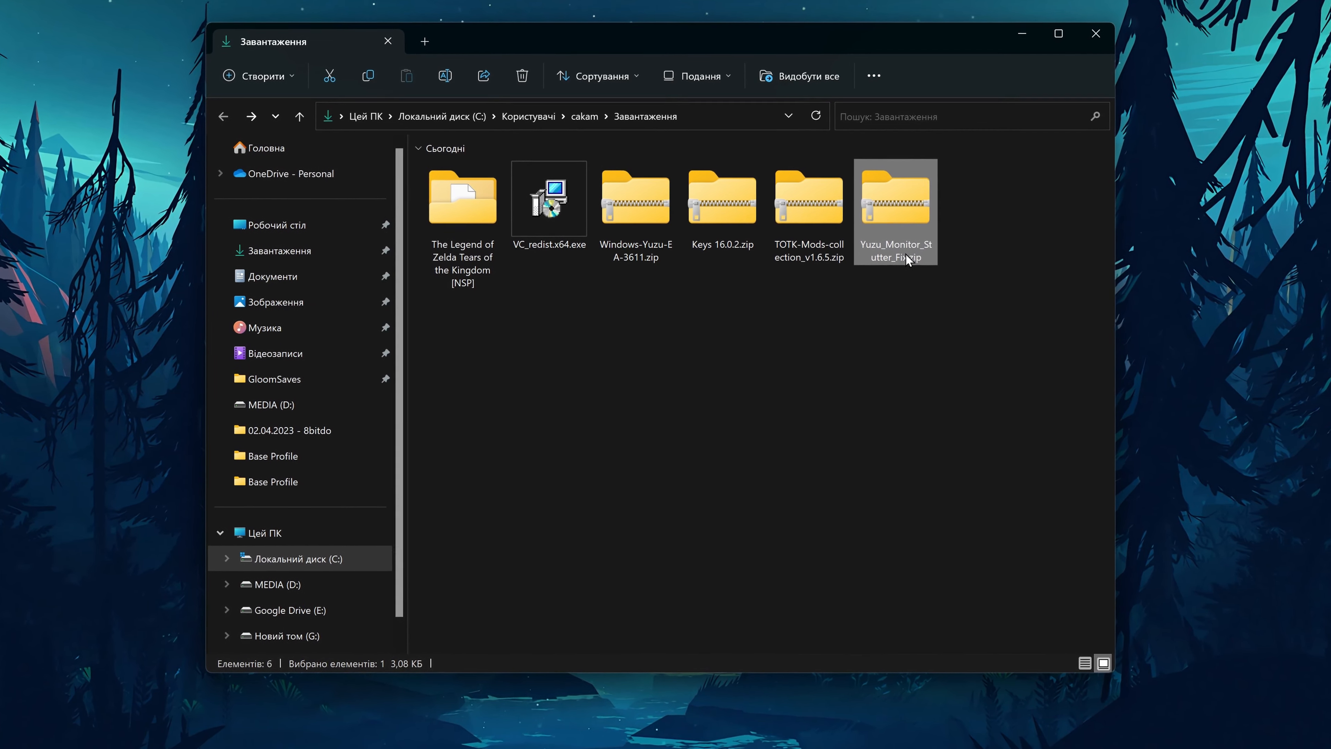
pyautogui.click(904, 282)
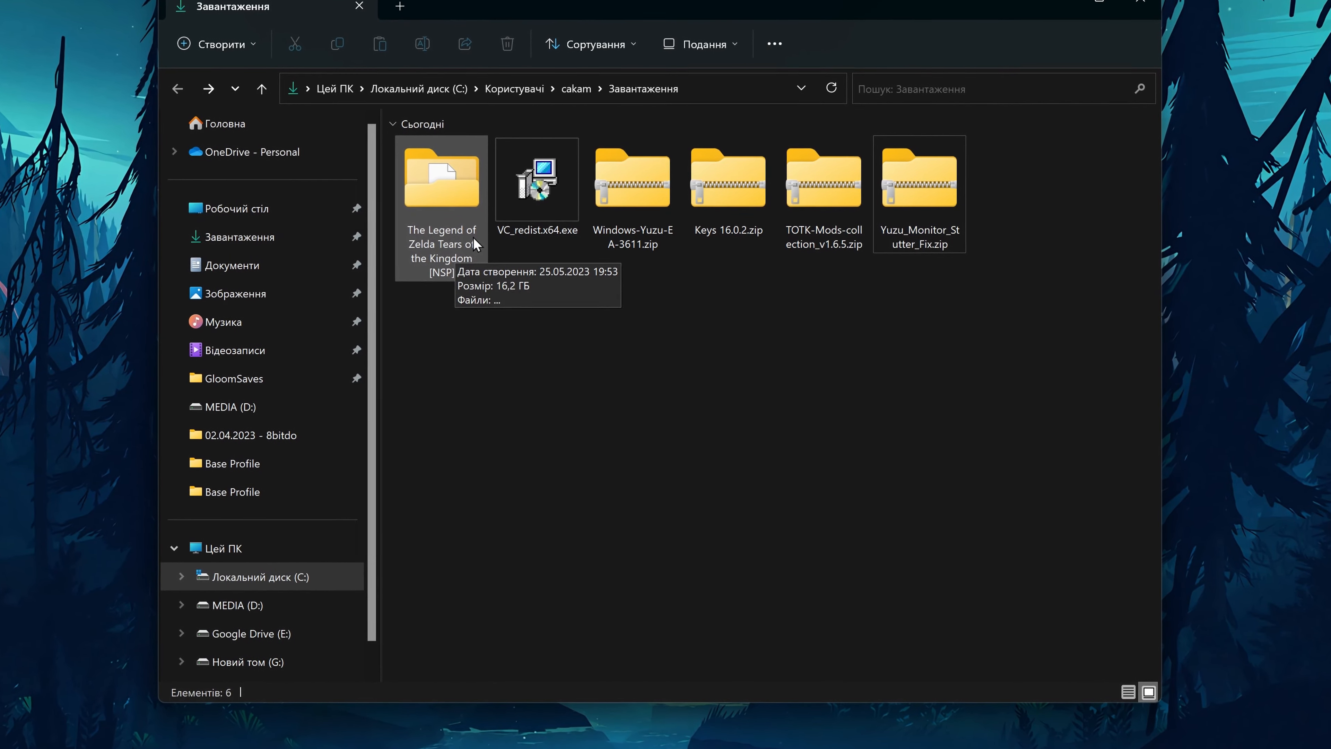
pyautogui.doubleClick(471, 240)
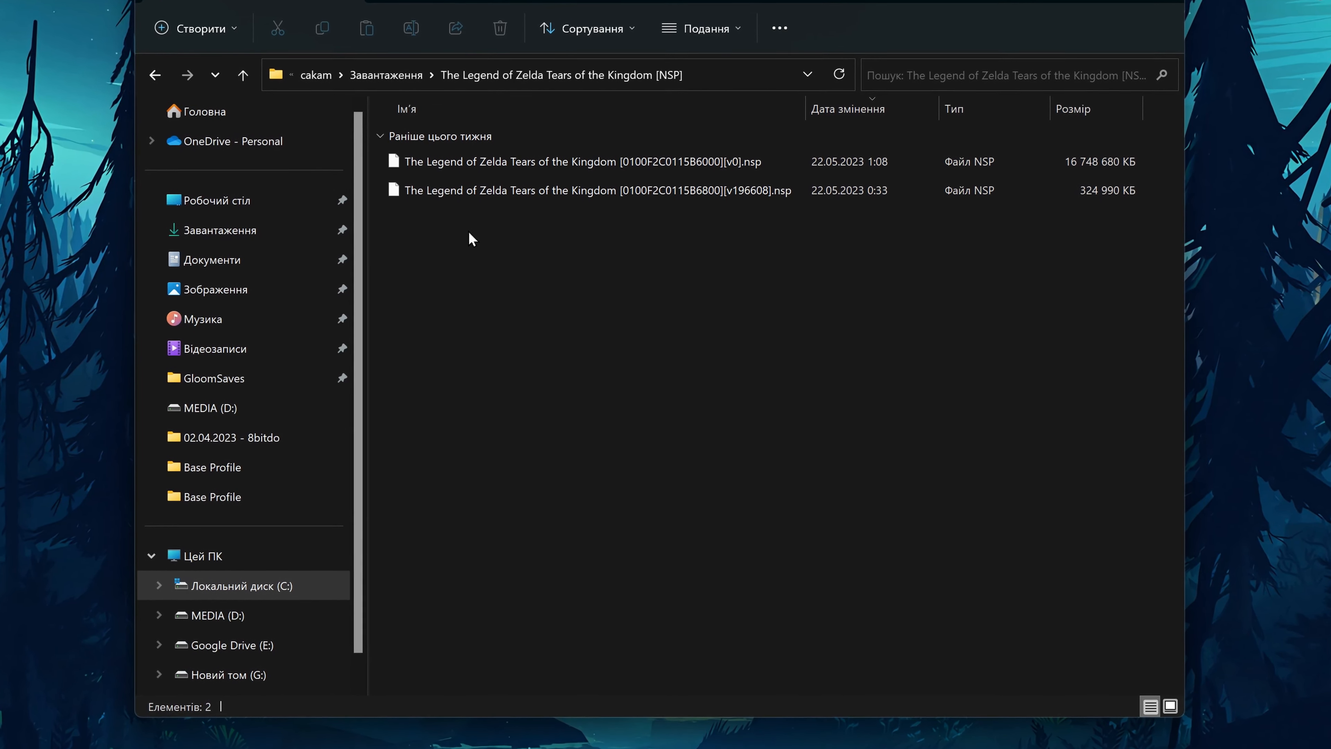
pyautogui.click(707, 165)
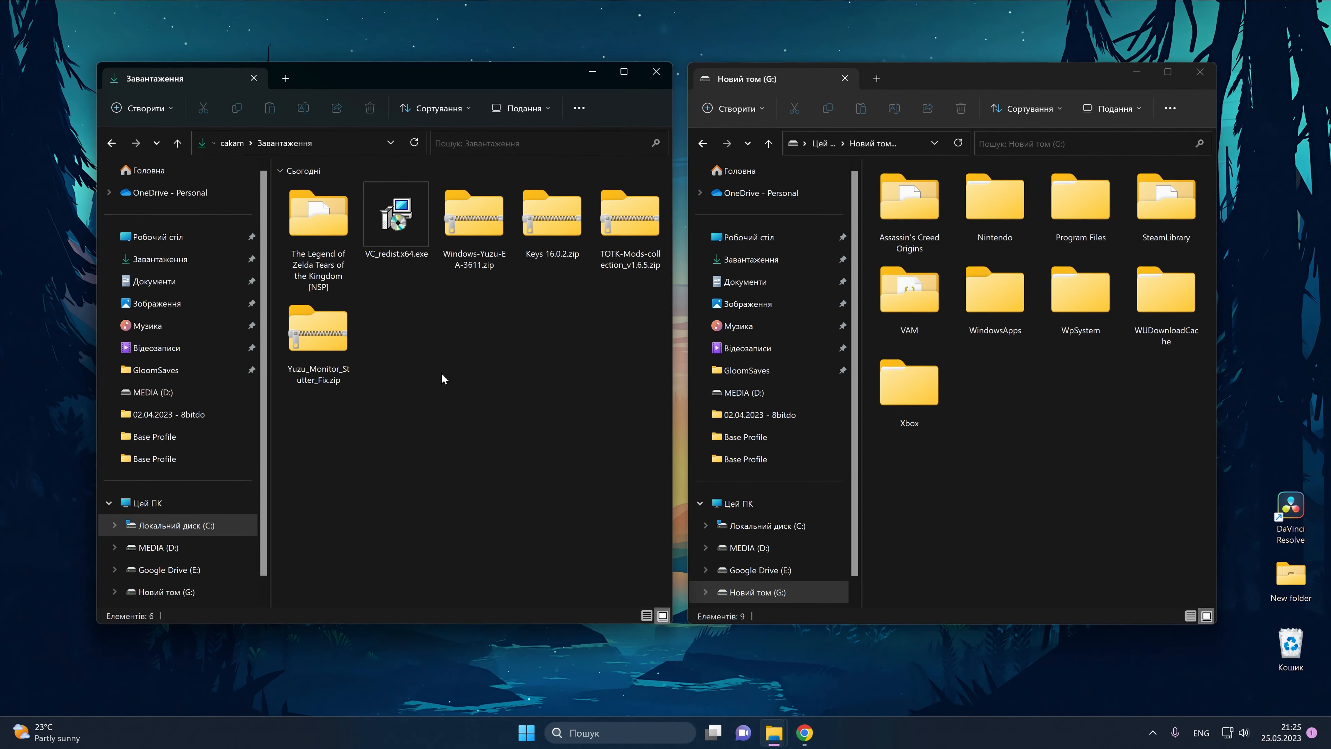
# - Install the Microsoft Visual C++ 2015-2022 Redistributable (x64) from VC_redist.x64.exe without restarting, and delete the installer file
pyautogui.doubleClick(394, 226)
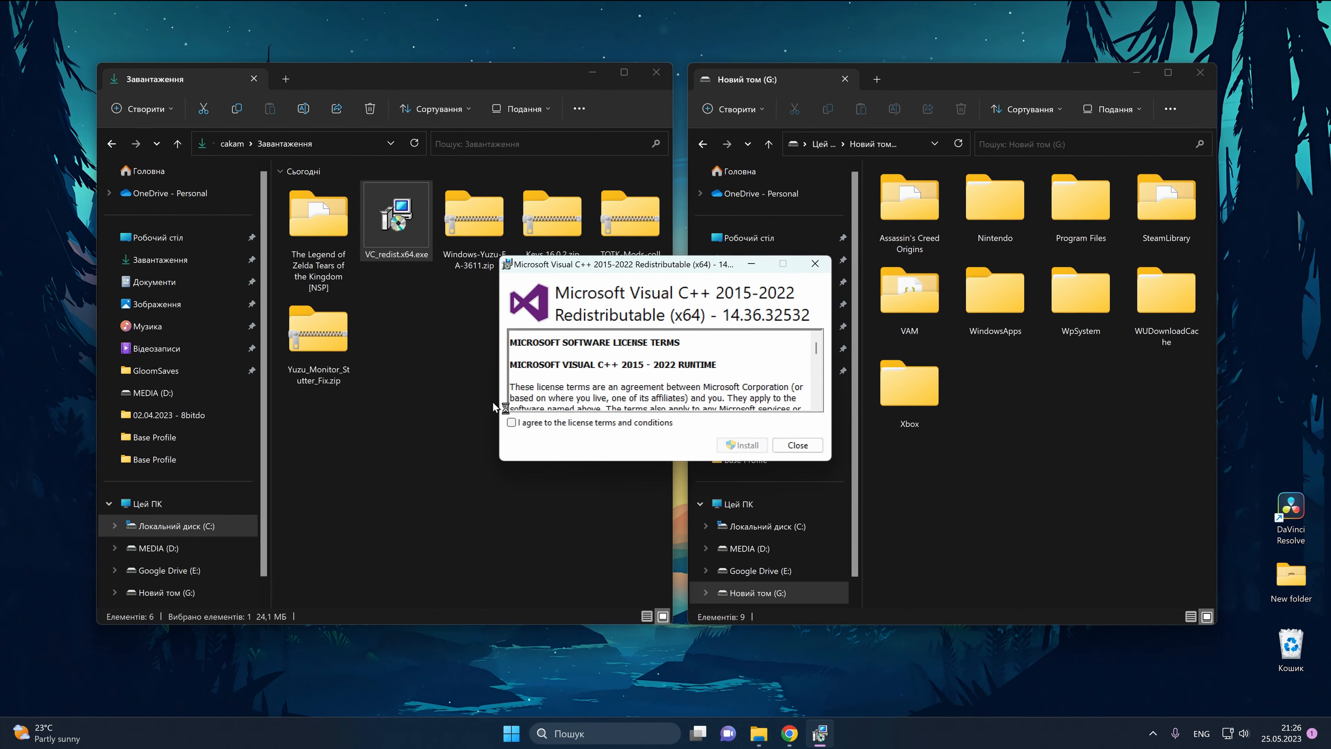
pyautogui.click(742, 445)
pyautogui.click(624, 497)
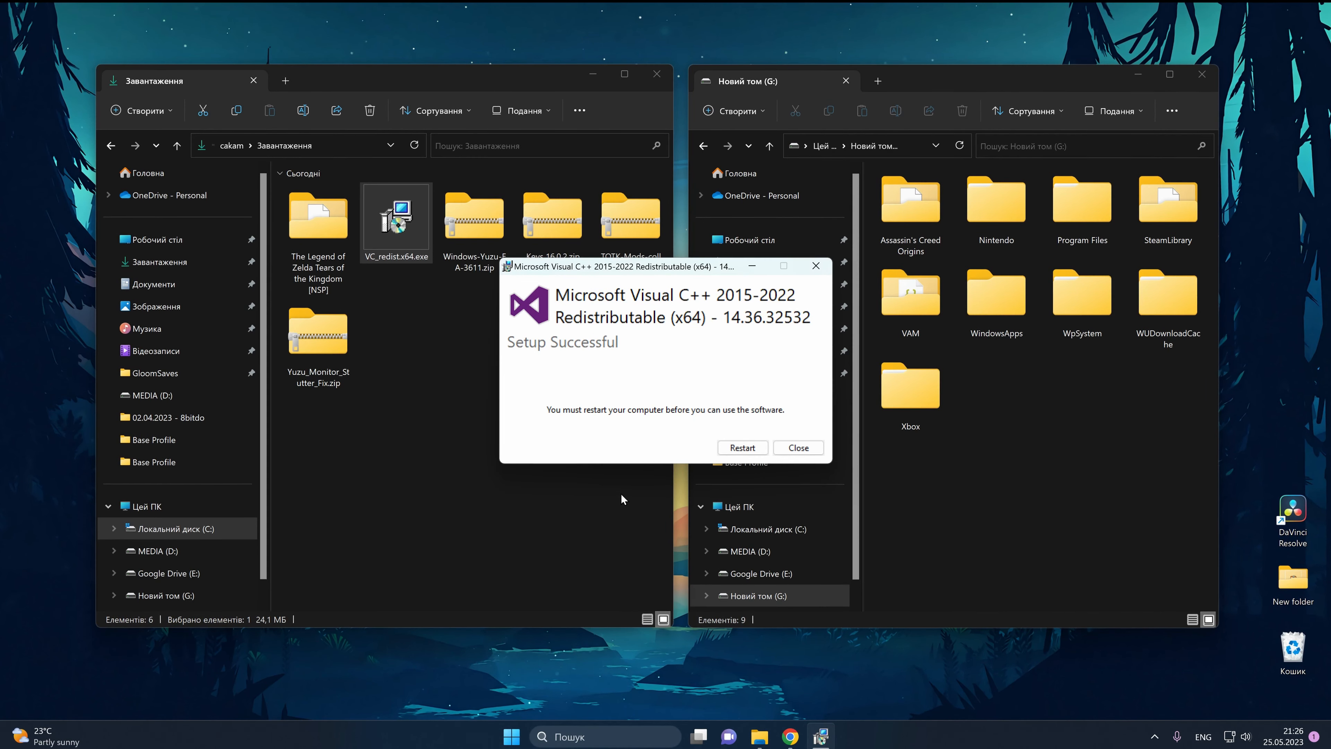
pyautogui.press('Escape')
pyautogui.rightClick(409, 239)
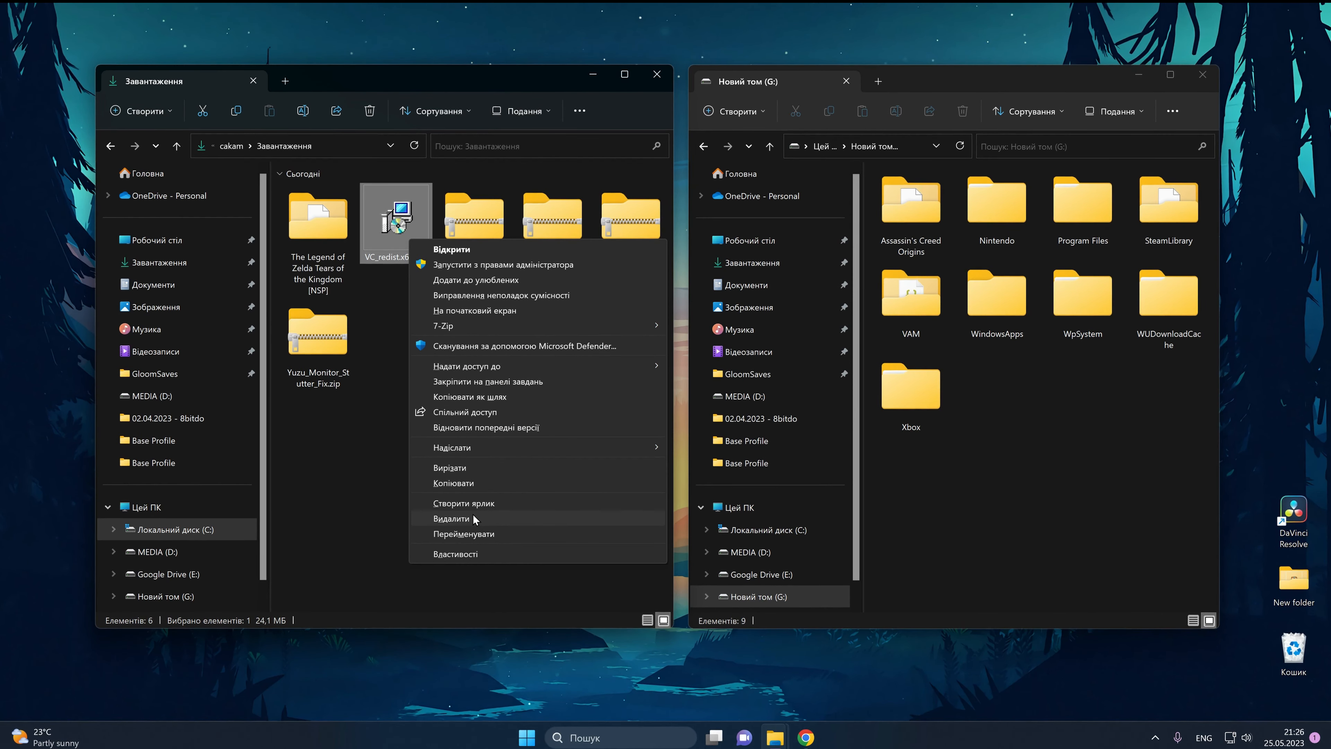
pyautogui.click(452, 518)
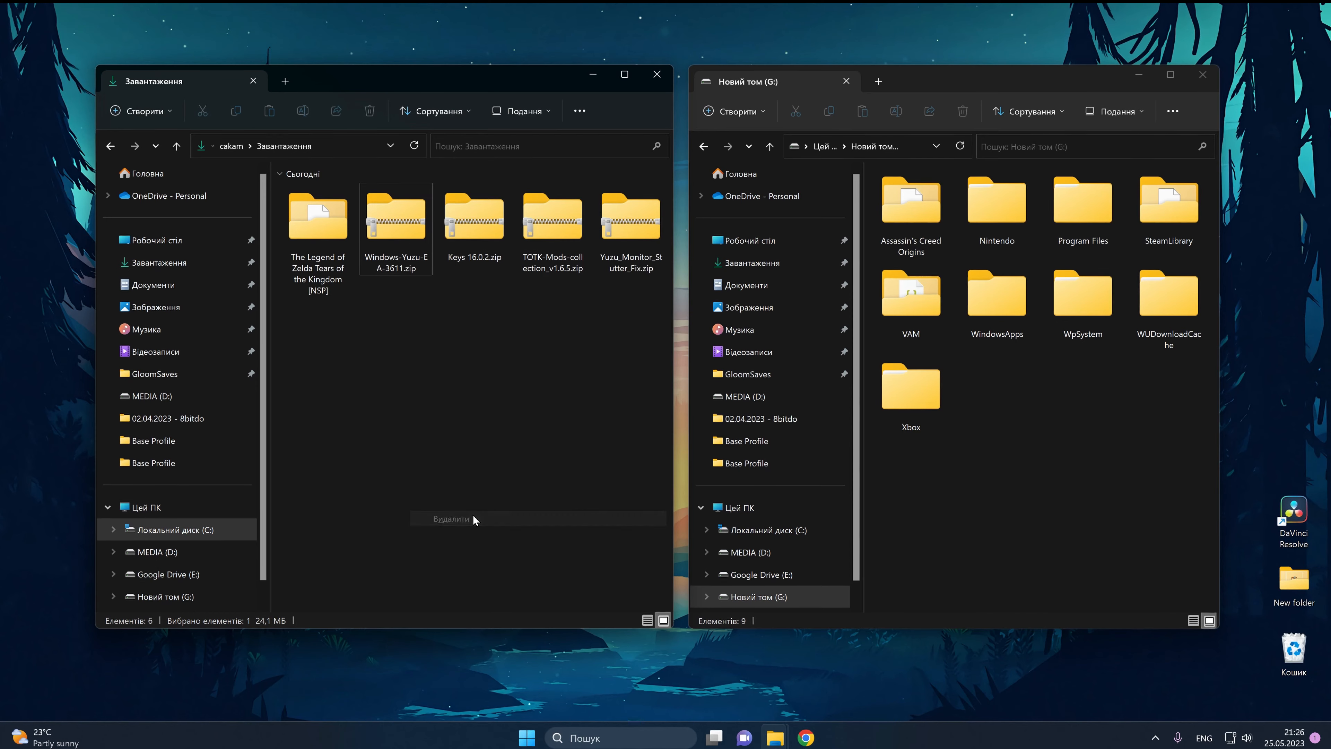
# - Create a folder named YUZU in the root of drive G: and open it
pyautogui.rightClick(984, 398)
pyautogui.moveTo(1027, 592)
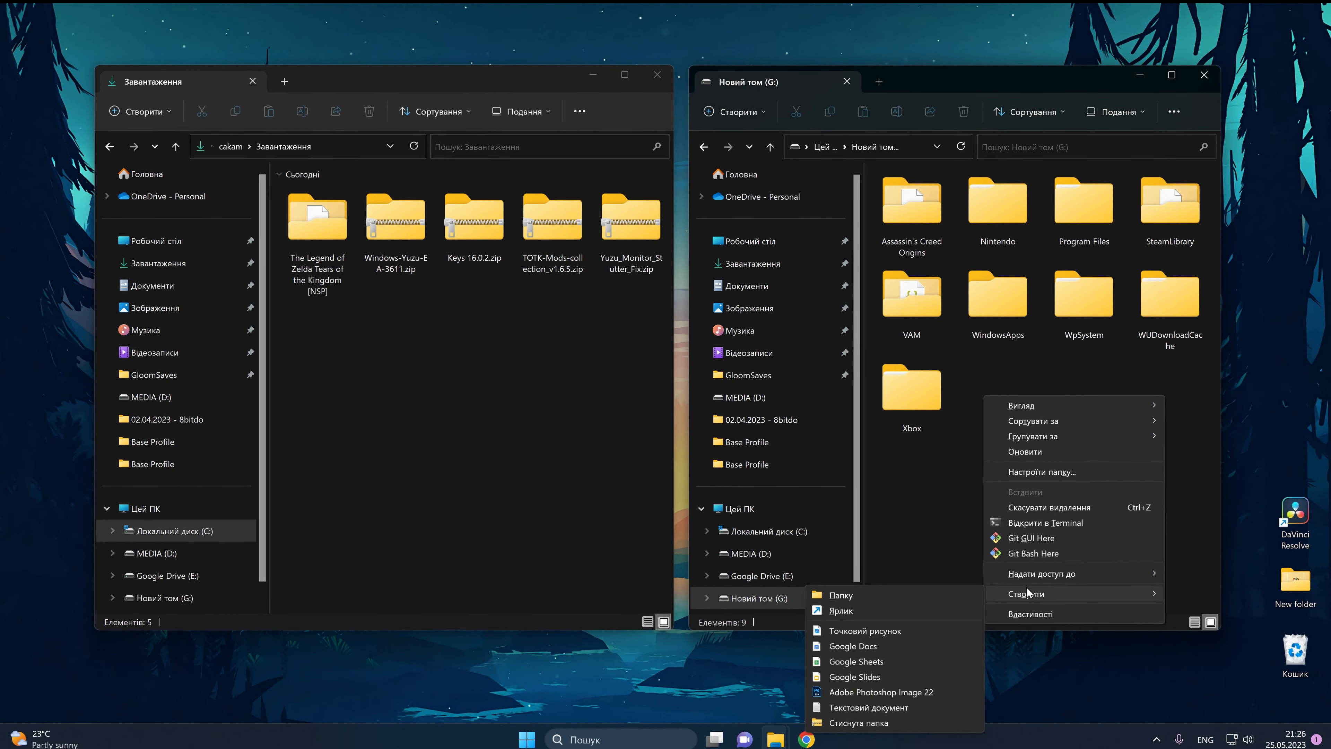
pyautogui.click(933, 592)
pyautogui.write('YUZU')
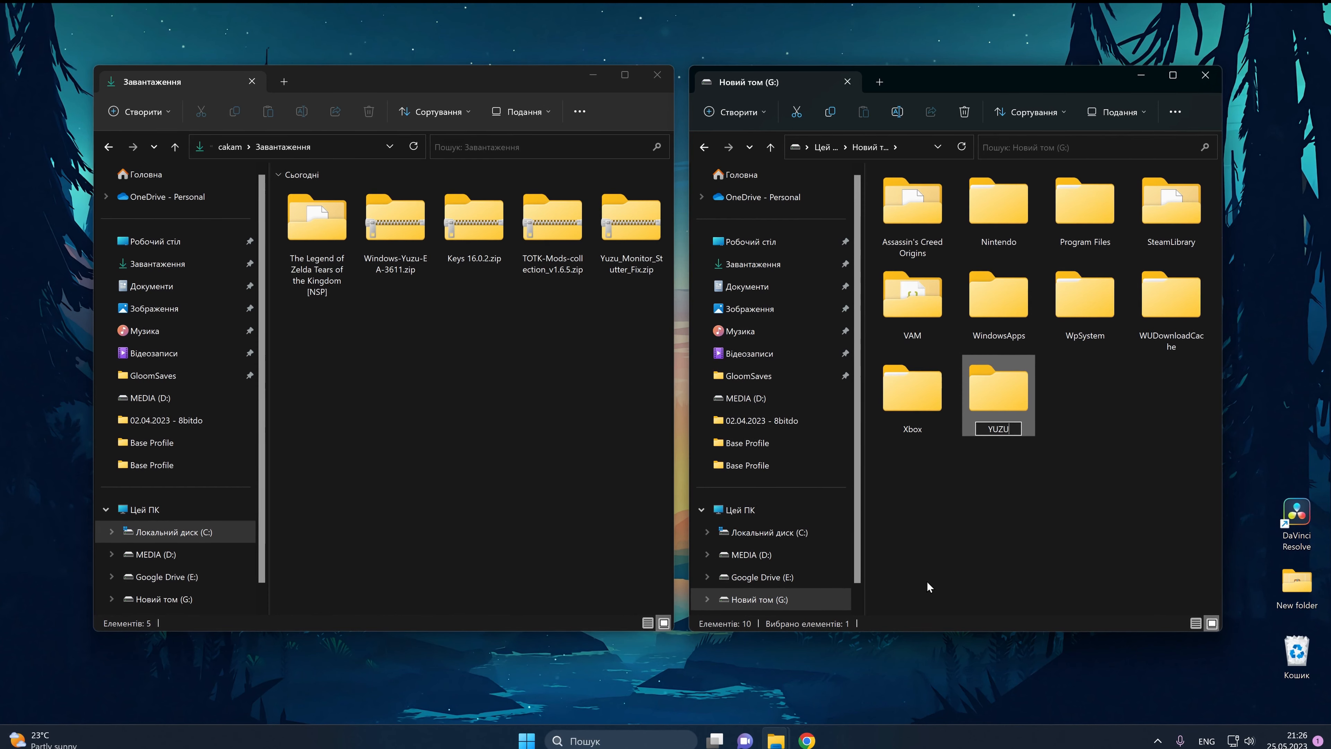
pyautogui.press('Return')
pyautogui.doubleClick(998, 414)
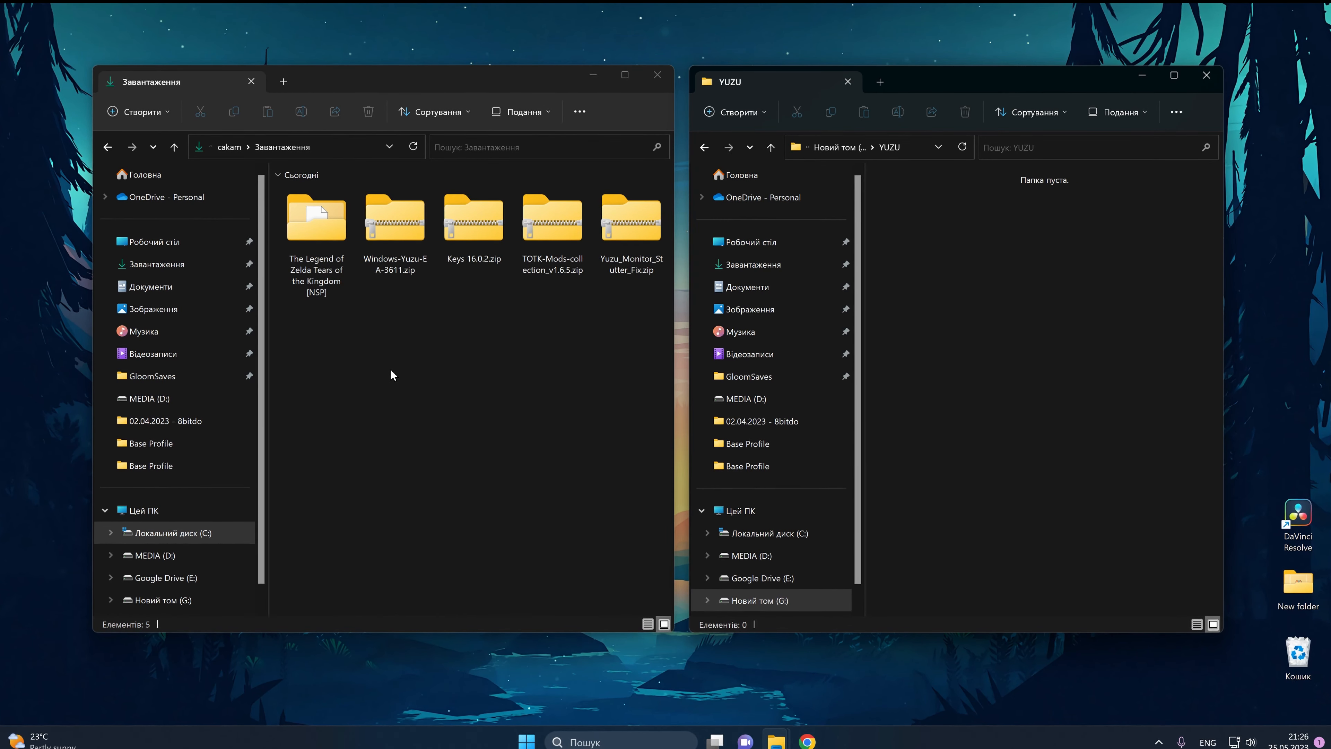
# - Extract the yuzu-windows-msvc-early-access folder from Windows-Yuzu-EA-3611.zip into YUZU and delete the archive
pyautogui.doubleClick(389, 232)
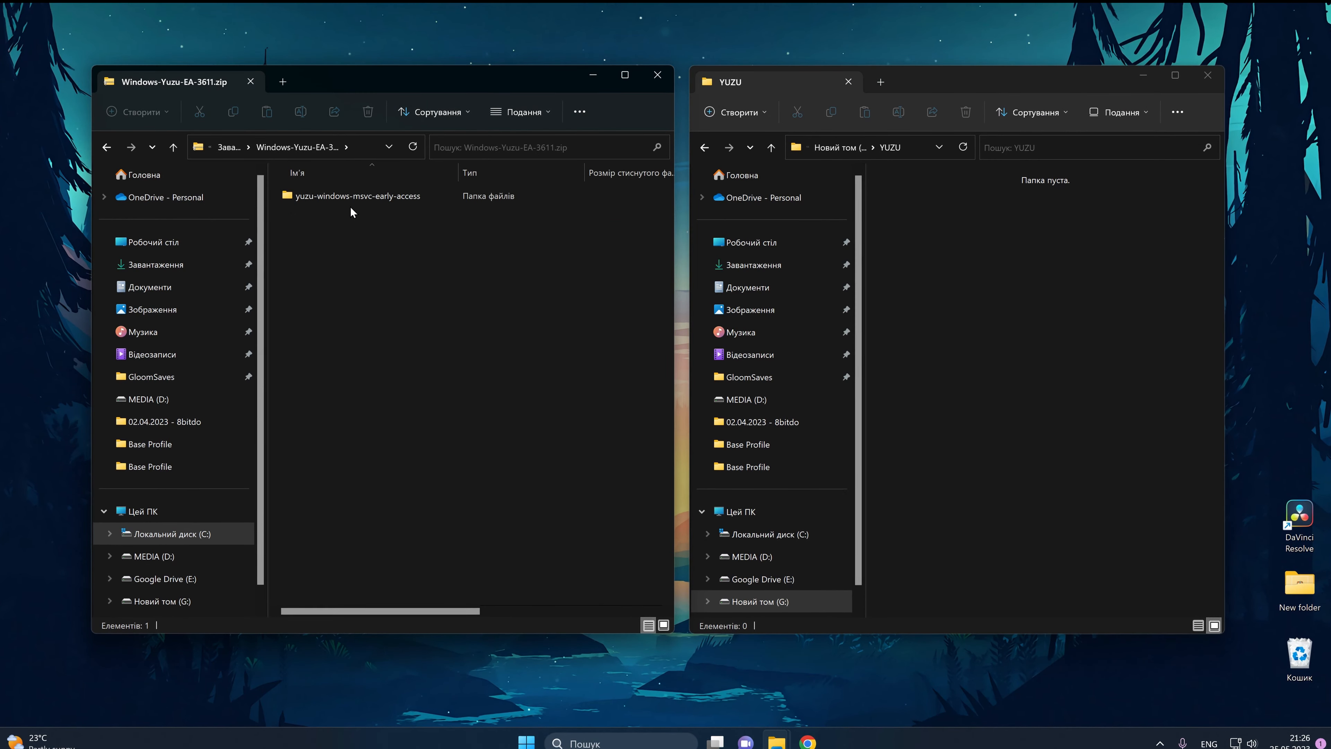
pyautogui.moveTo(350, 199); pyautogui.dragTo(929, 270)
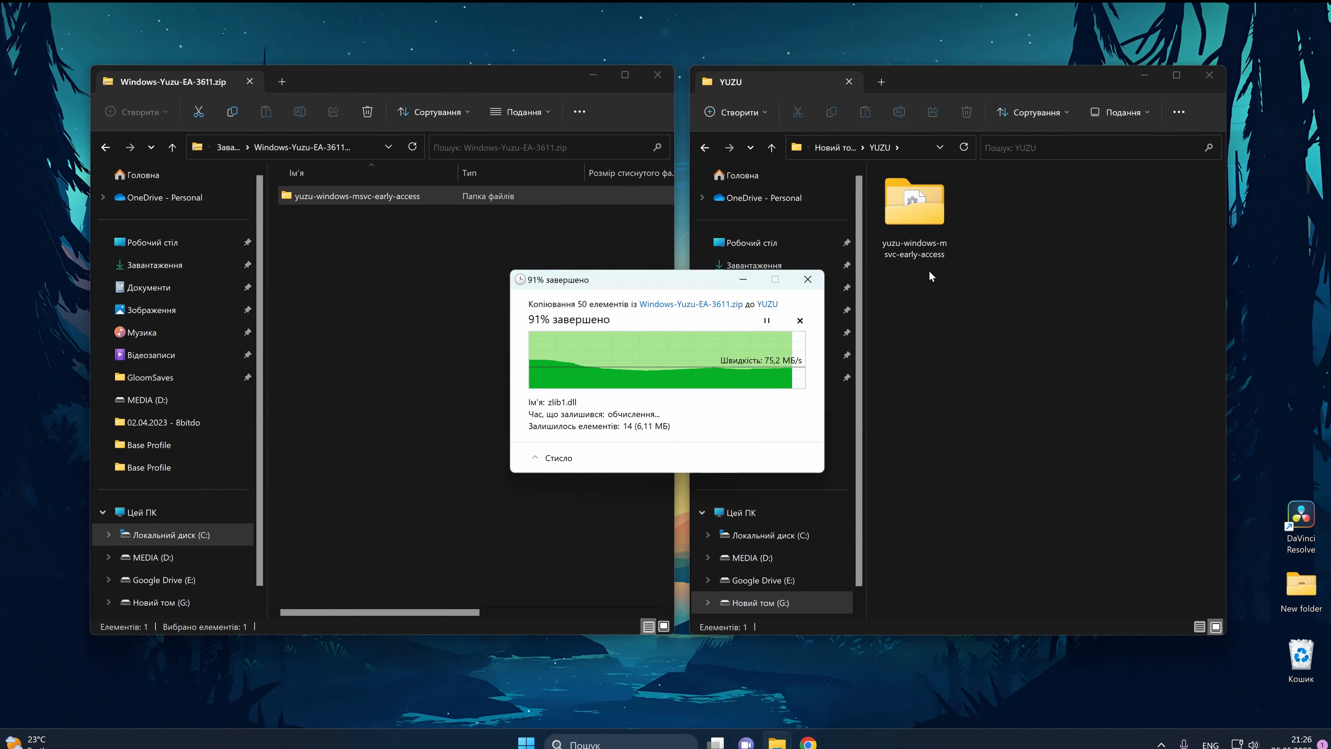
pyautogui.click(107, 149)
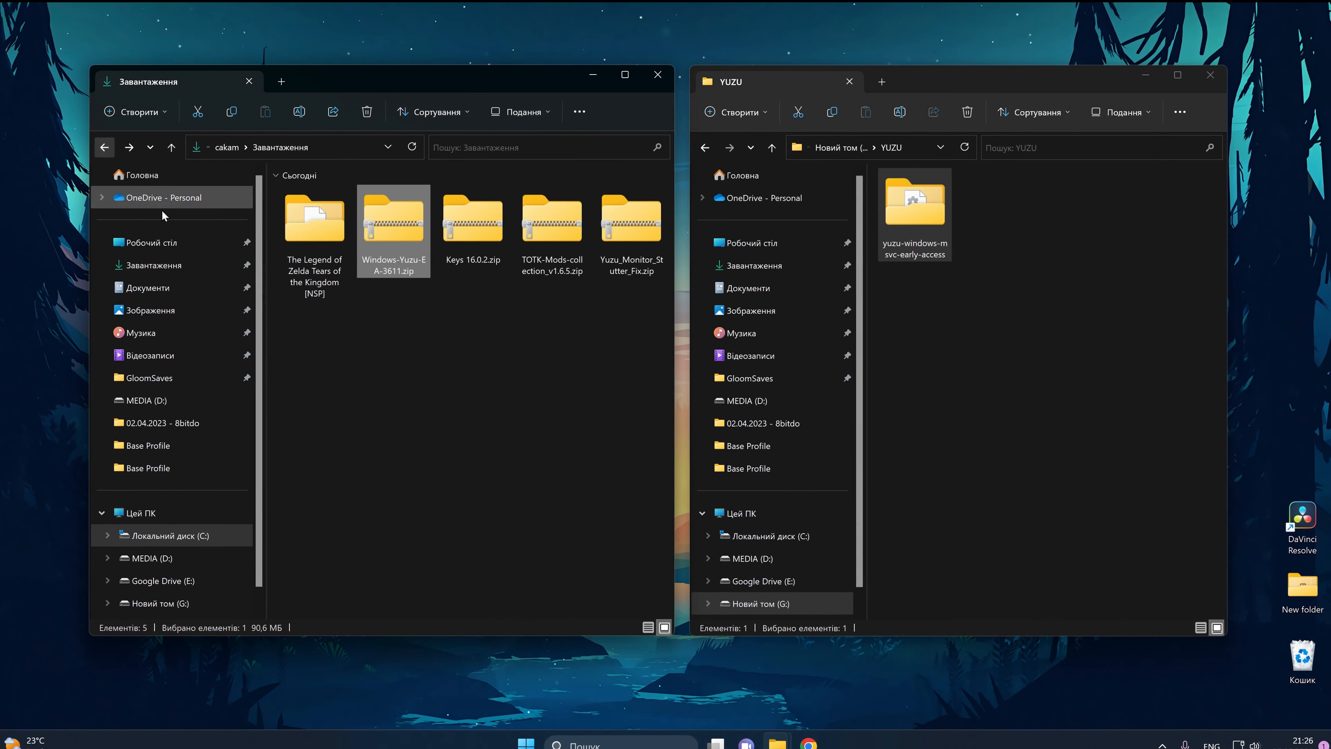
pyautogui.rightClick(393, 226)
pyautogui.click(435, 540)
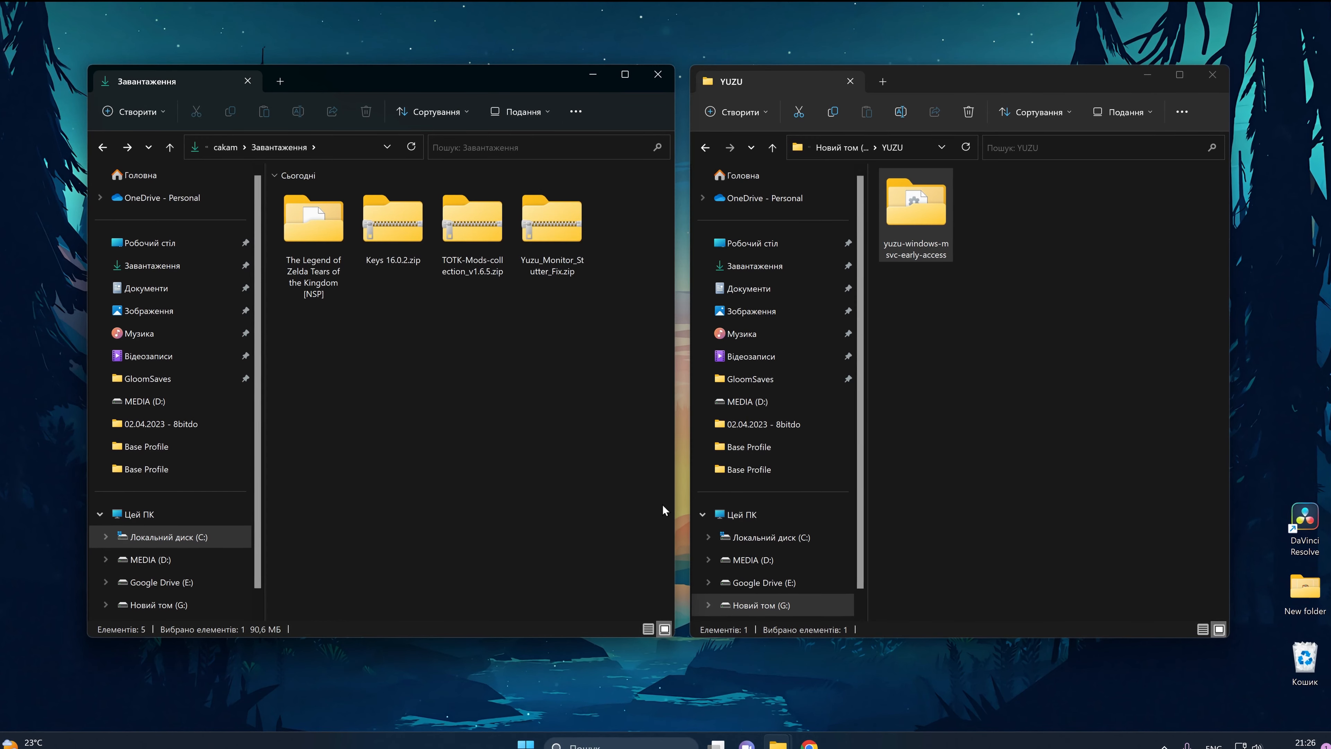
# - Rename the extracted yuzu-windows-msvc-early-access folder as Emulator
pyautogui.click(926, 259)
pyautogui.write('E')
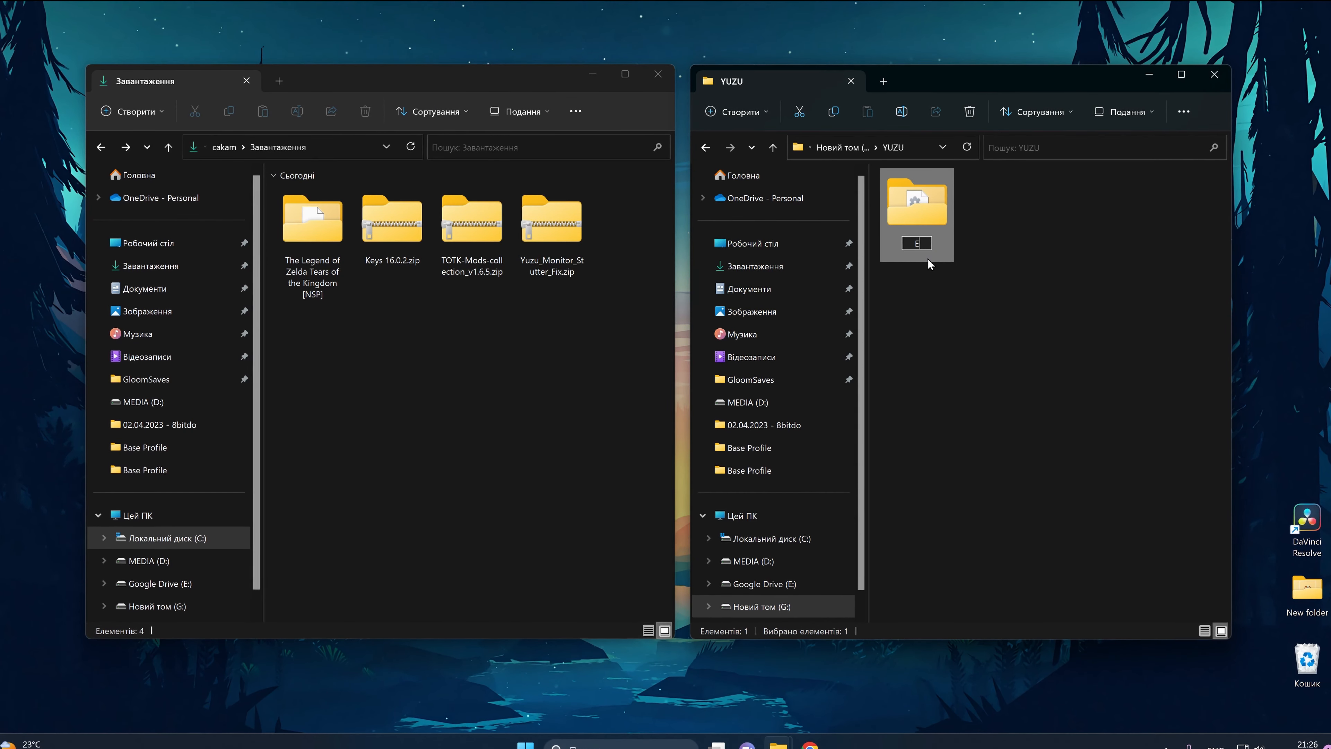
pyautogui.write('mulator')
pyautogui.press('Return')
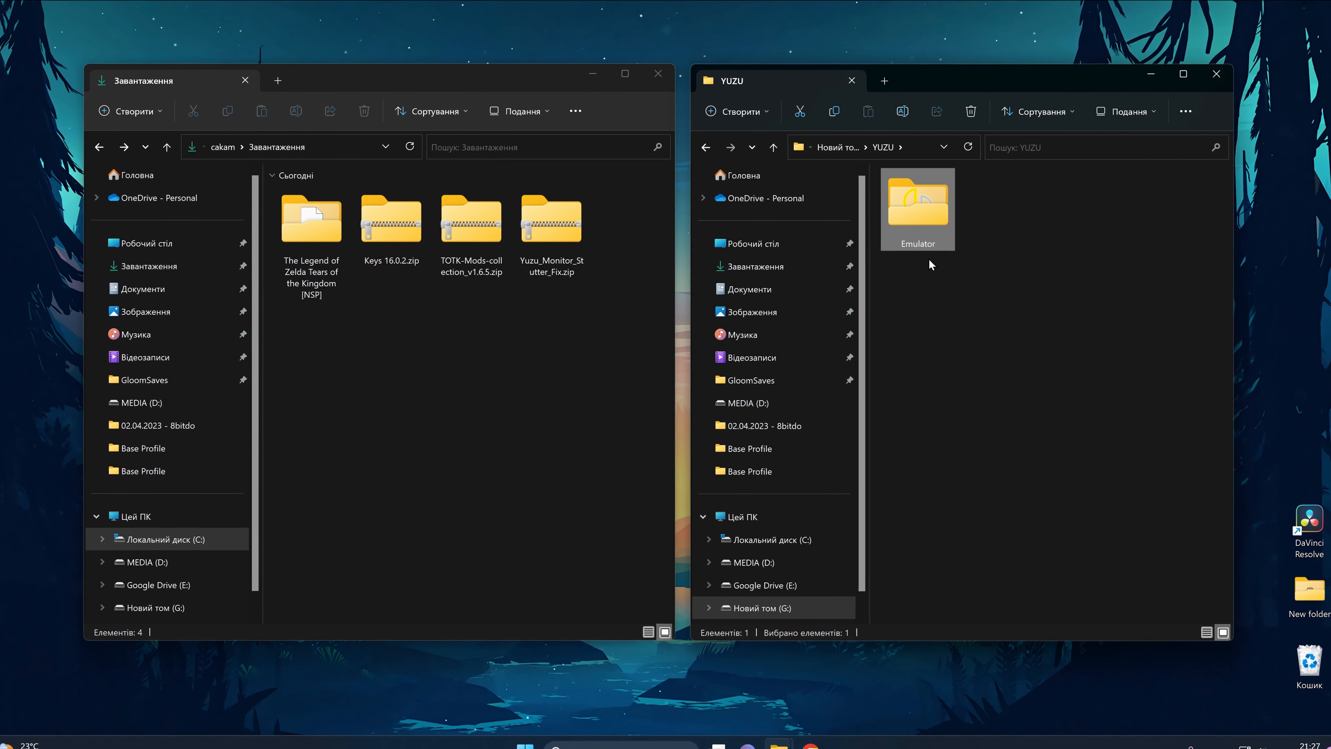
# - Create a Games folder inside YUZU and move the The Legend of Zelda Tears of the Kingdom [NSP] folder into it
pyautogui.rightClick(964, 268)
pyautogui.moveTo(1004, 446)
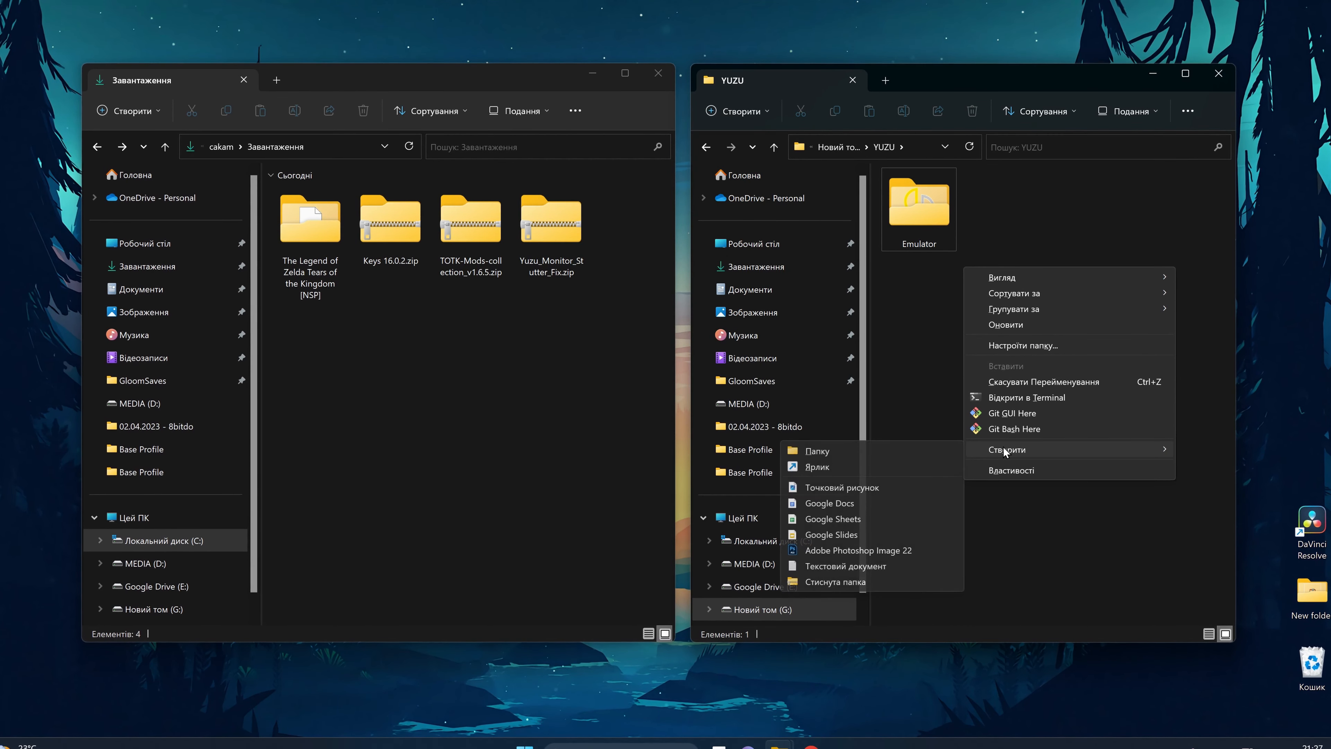
pyautogui.click(936, 451)
pyautogui.write('Games')
pyautogui.press('Return')
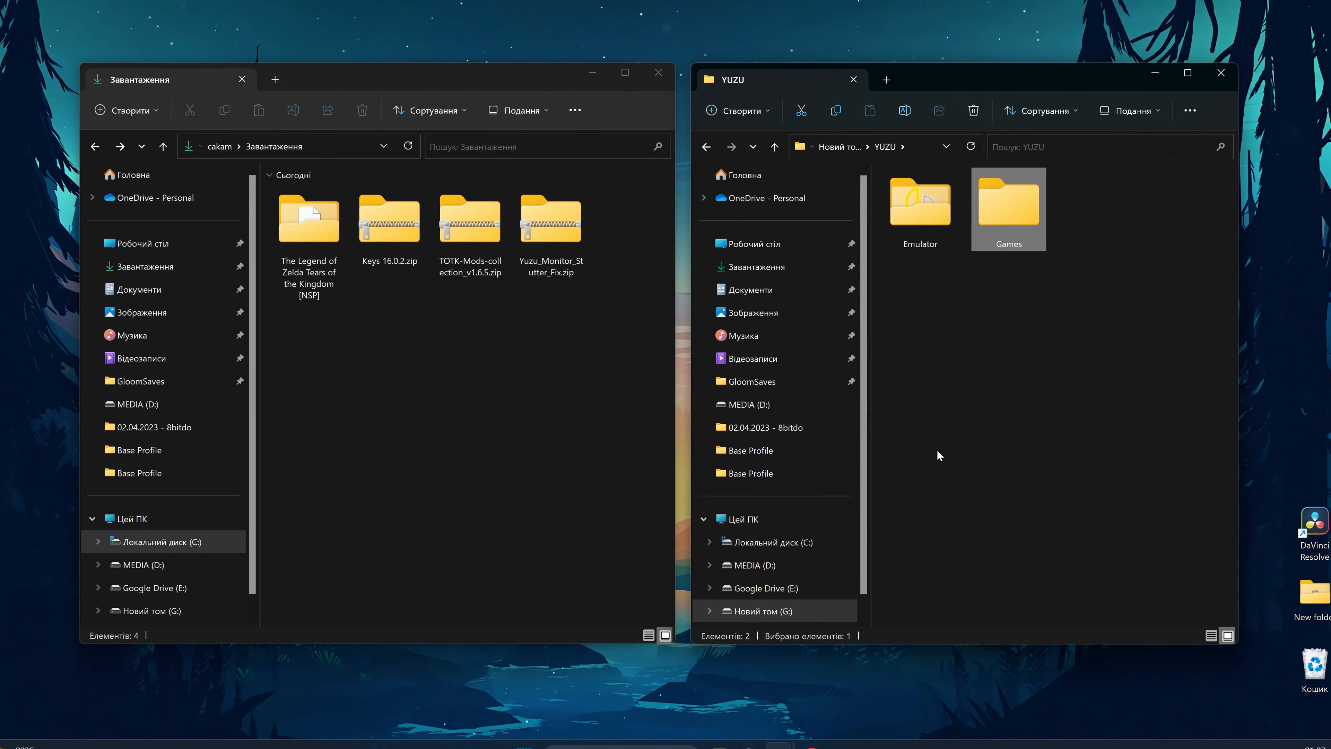
pyautogui.moveTo(313, 249); pyautogui.dragTo(996, 204)
pyautogui.click(1054, 243)
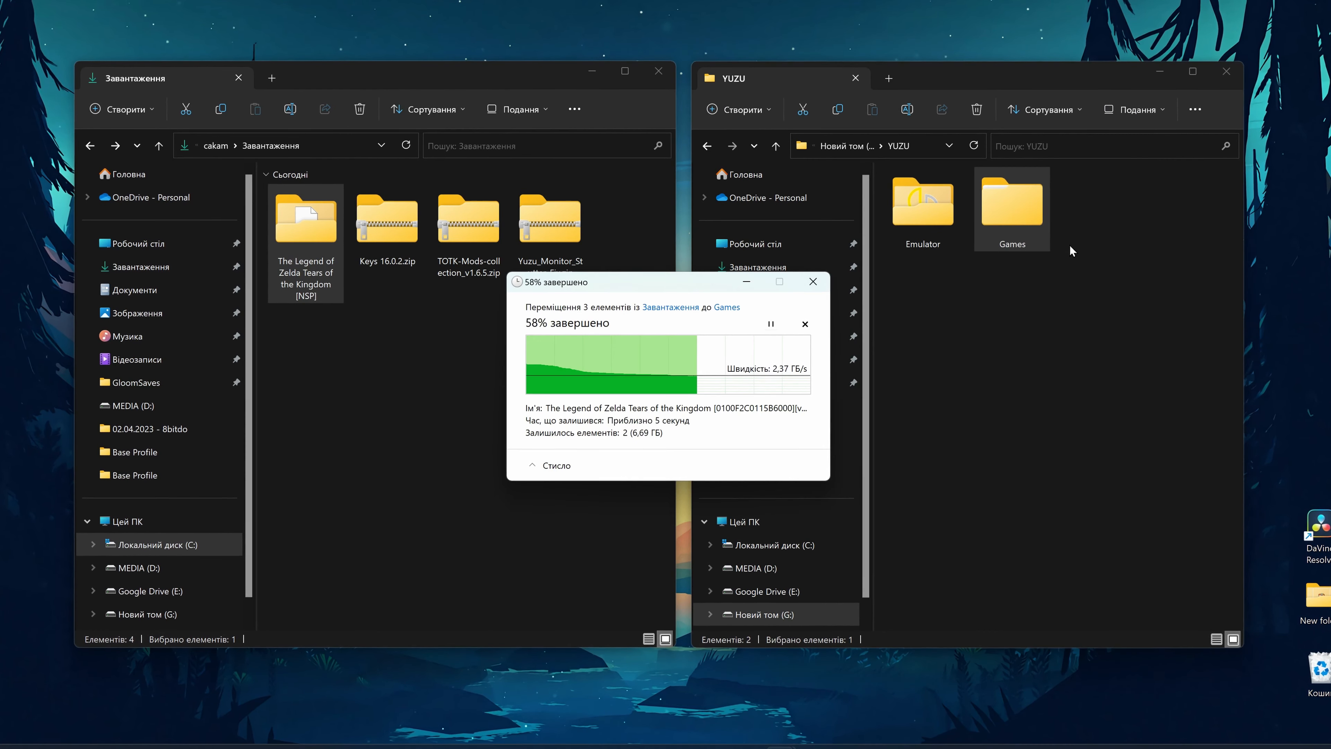
# - Copy QRes.exe and Start_60Hz.bat from Yuzu_Monitor_Stutter_Fix.zip into the Emulator folder and delete the archive
pyautogui.doubleClick(485, 243)
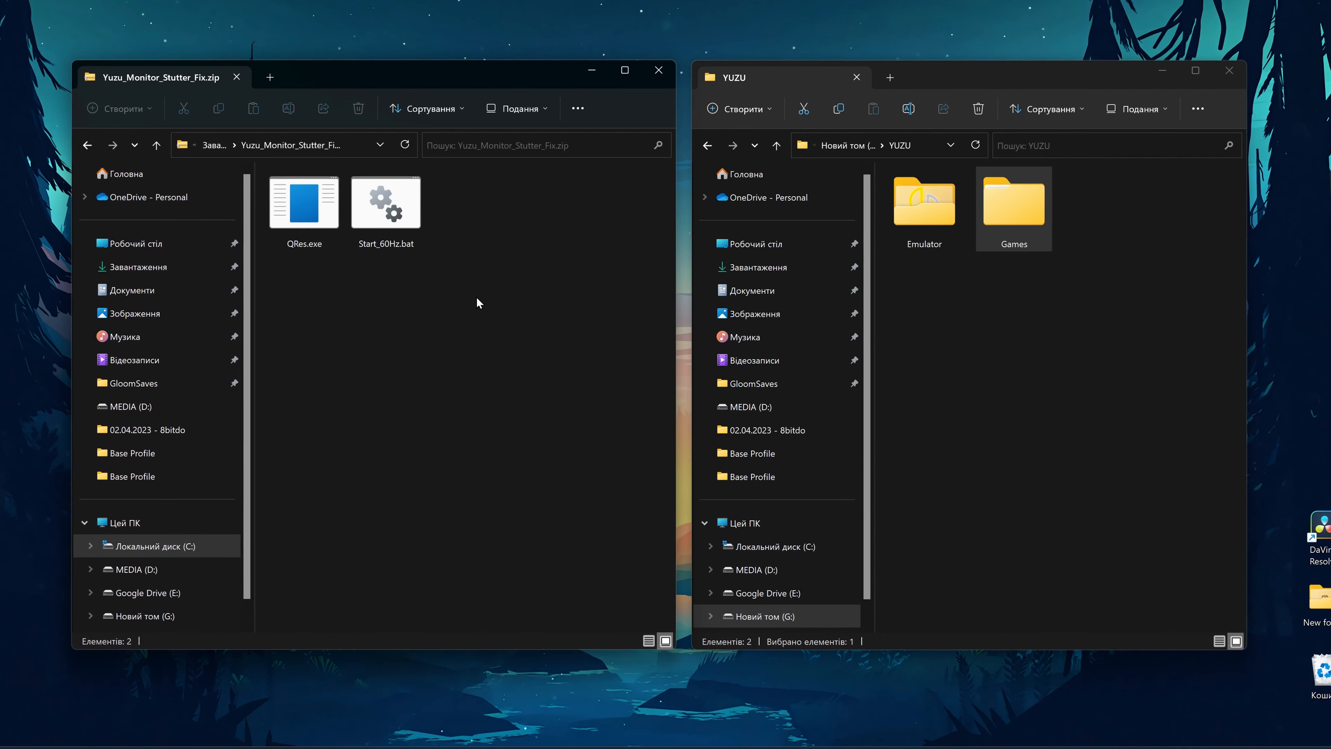
pyautogui.moveTo(477, 297); pyautogui.dragTo(265, 166)
pyautogui.moveTo(320, 217); pyautogui.dragTo(905, 212)
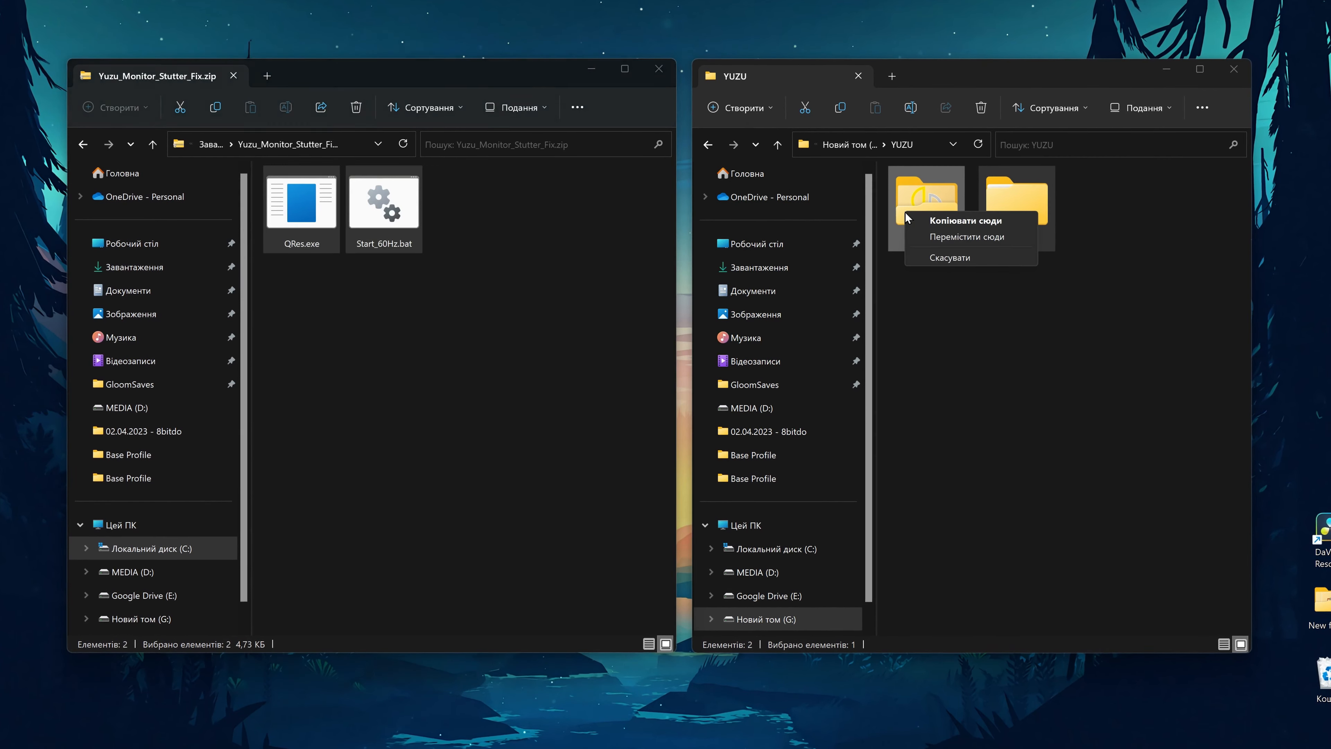
pyautogui.click(939, 221)
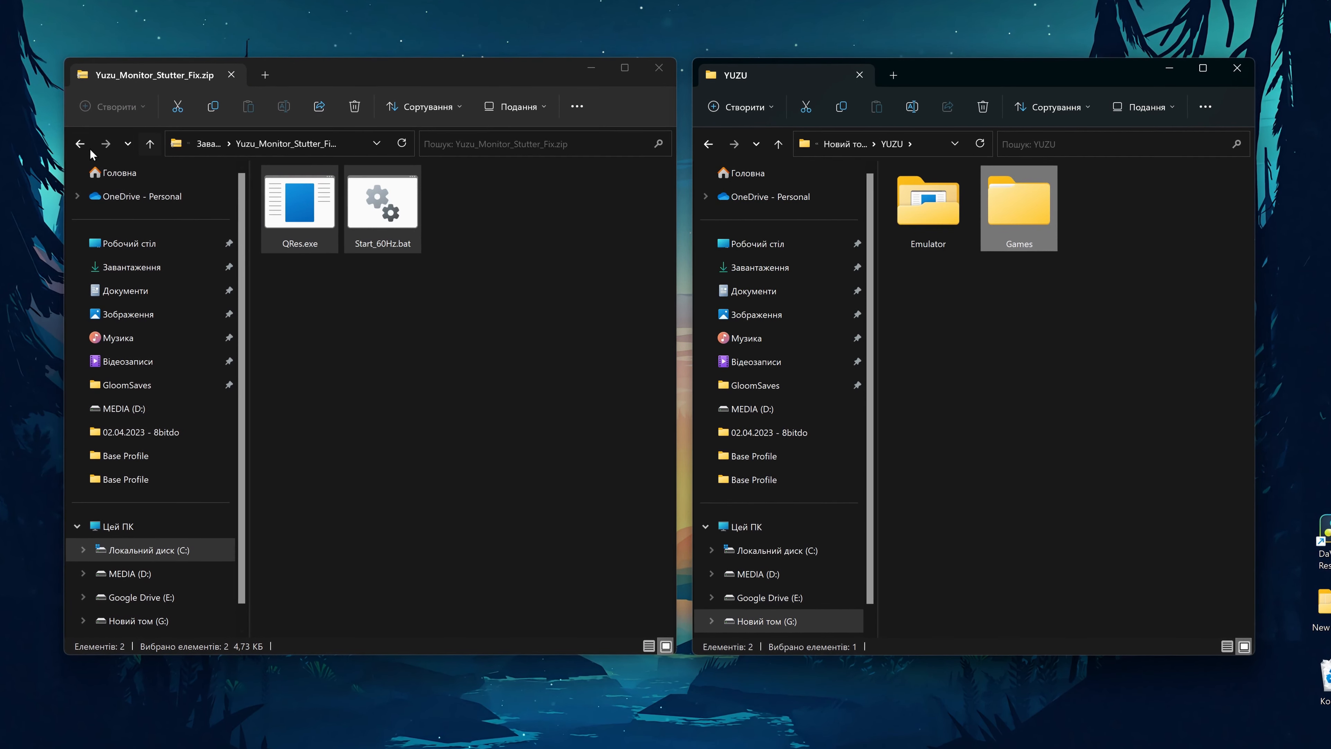
pyautogui.click(80, 143)
pyautogui.rightClick(490, 234)
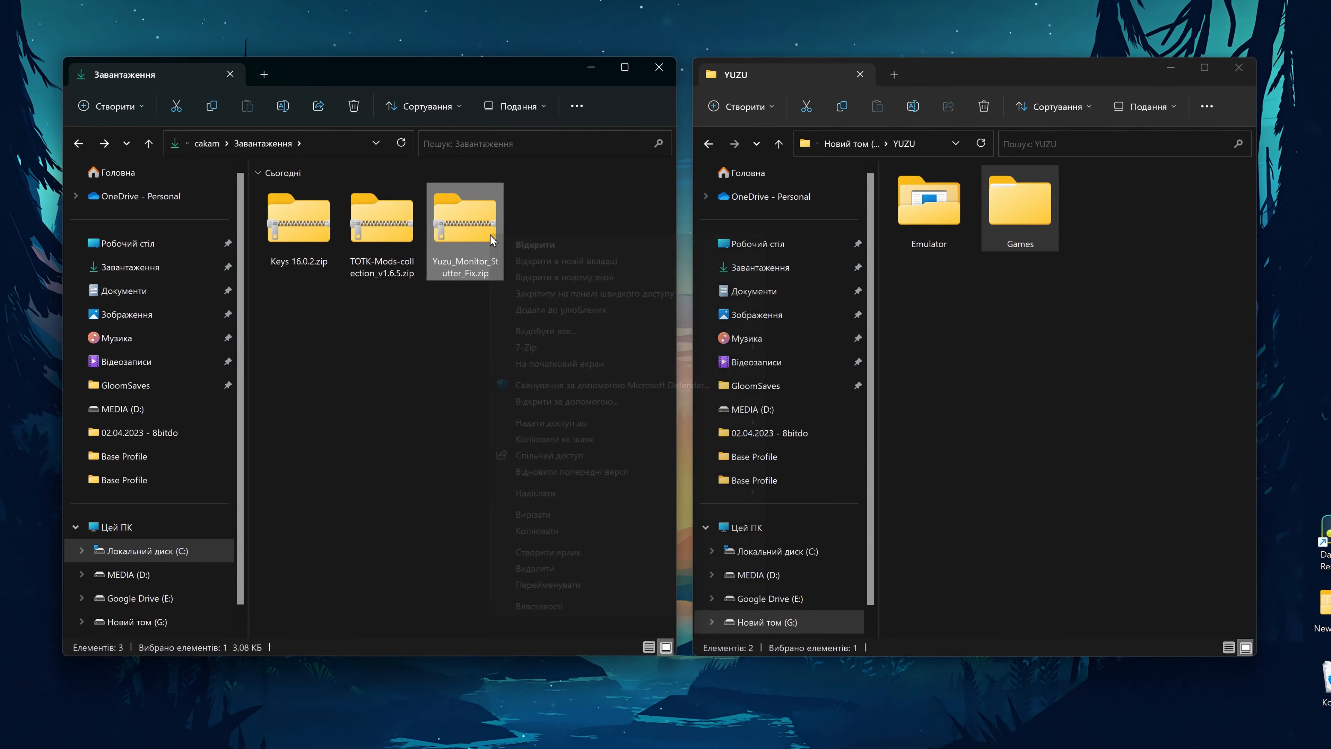
pyautogui.click(535, 569)
# - Launch yuzu.exe from the Emulator folder, allow it to run despite SmartScreen, and dismiss the missing-components dialog
pyautogui.click(942, 222)
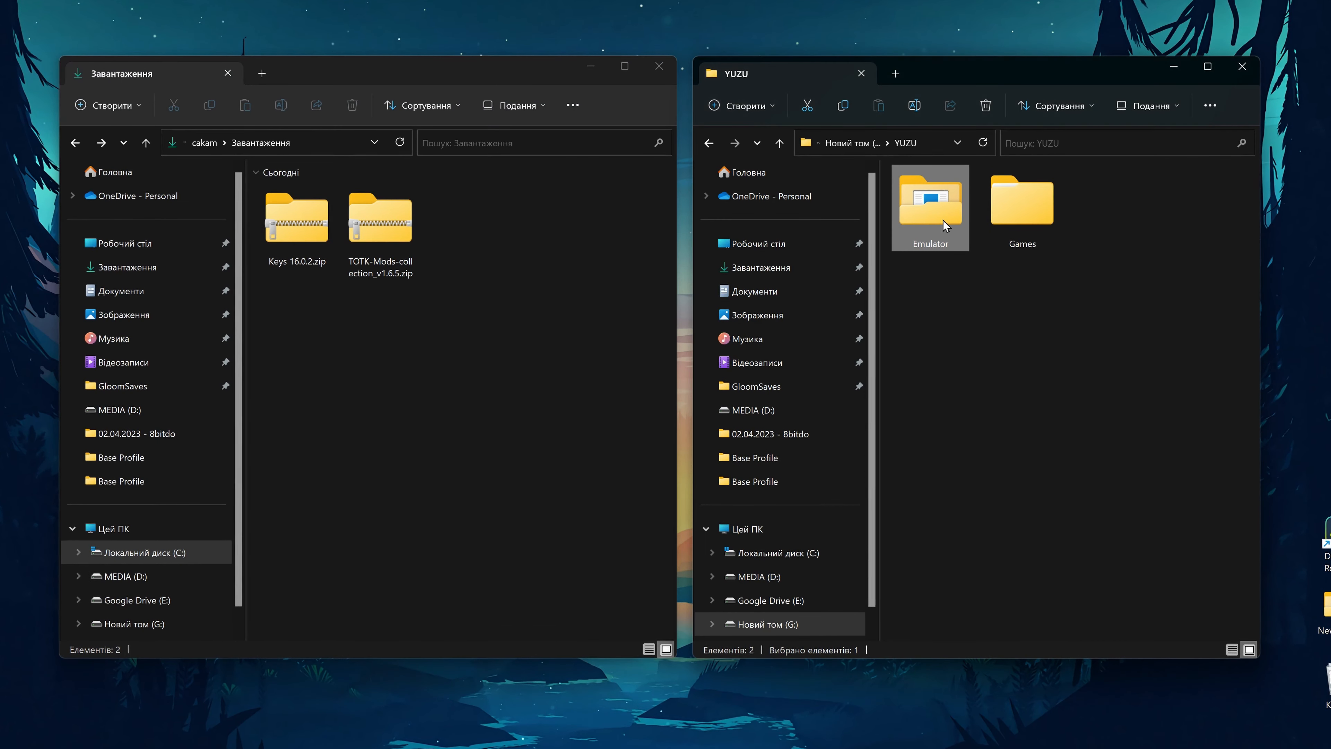
pyautogui.doubleClick(944, 220)
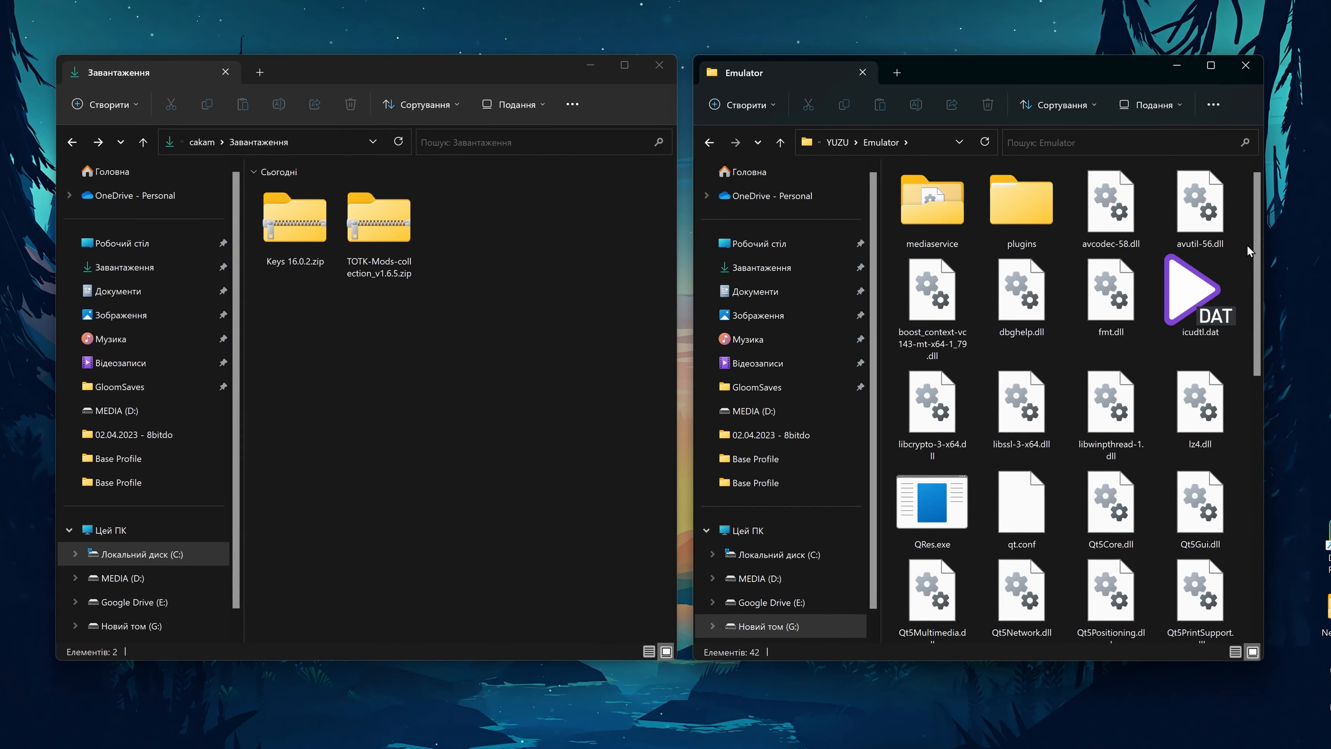
pyautogui.scroll(-10, 1247, 245)
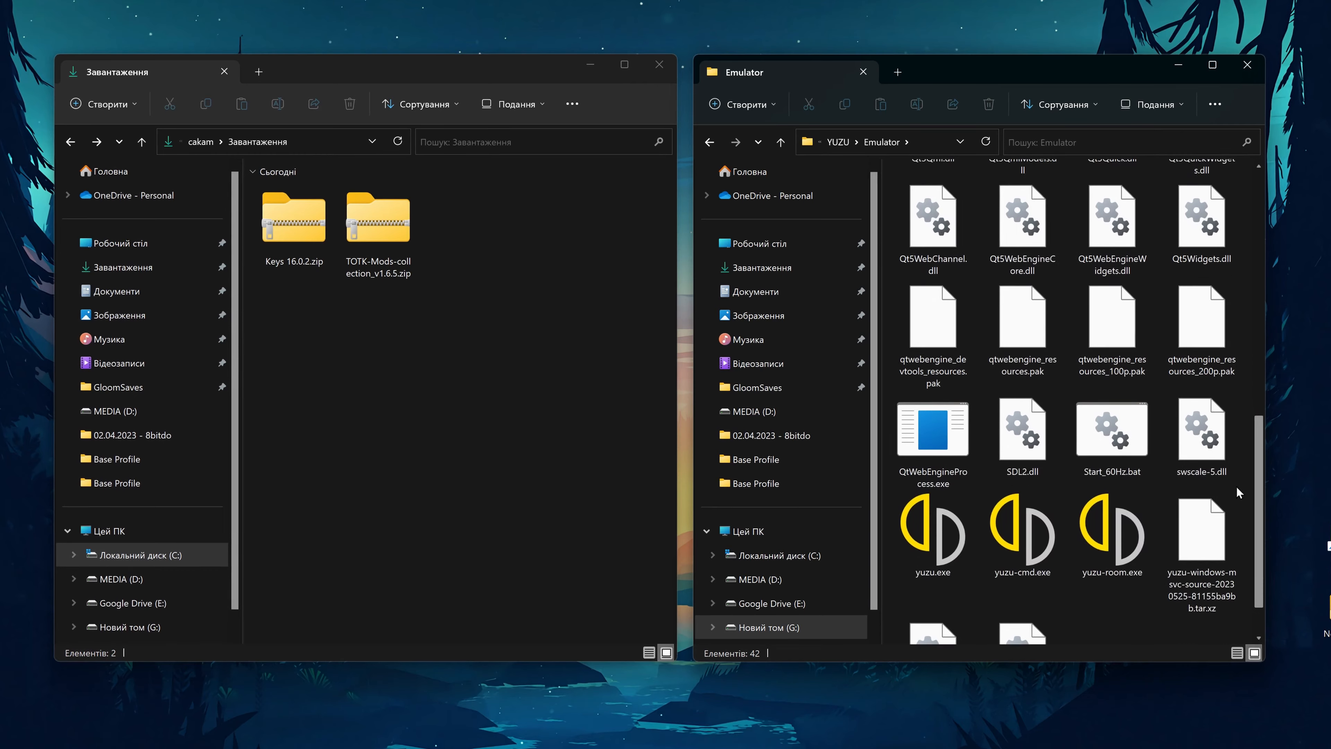
pyautogui.scroll(-2, 1236, 492)
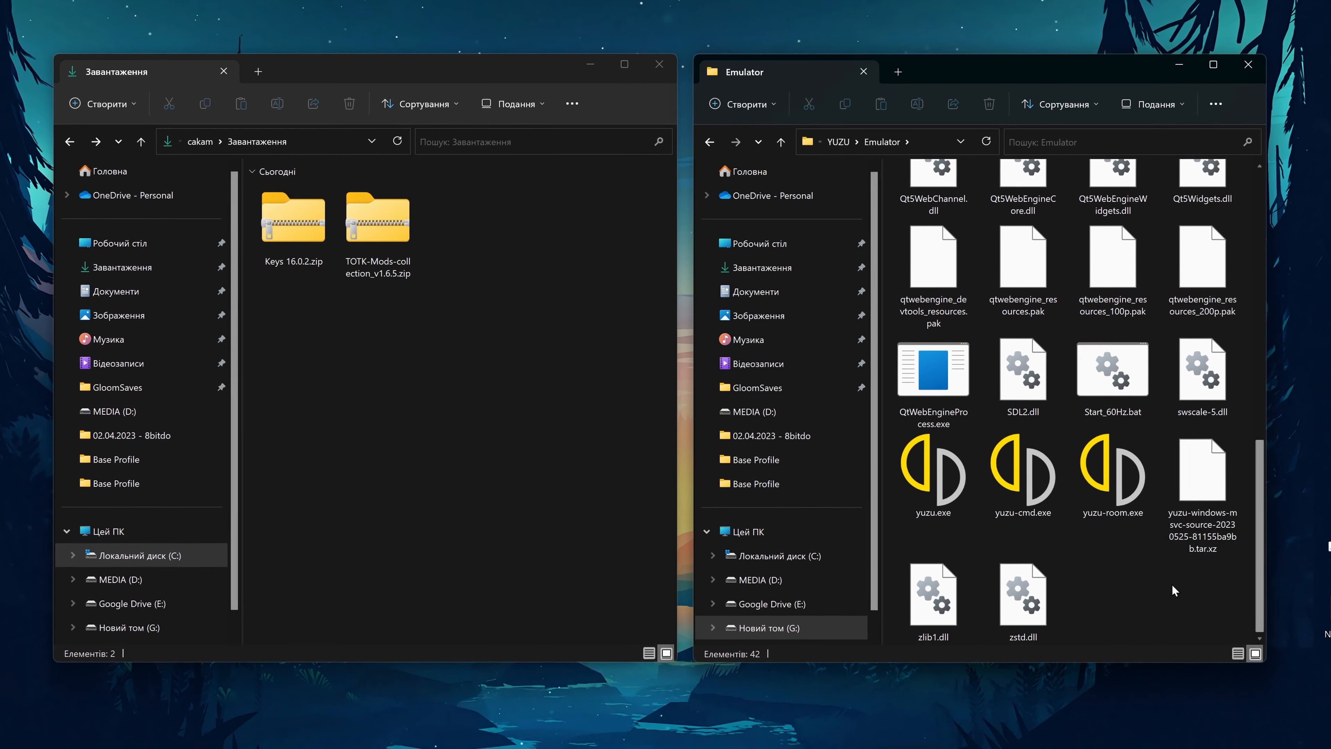
pyautogui.click(937, 485)
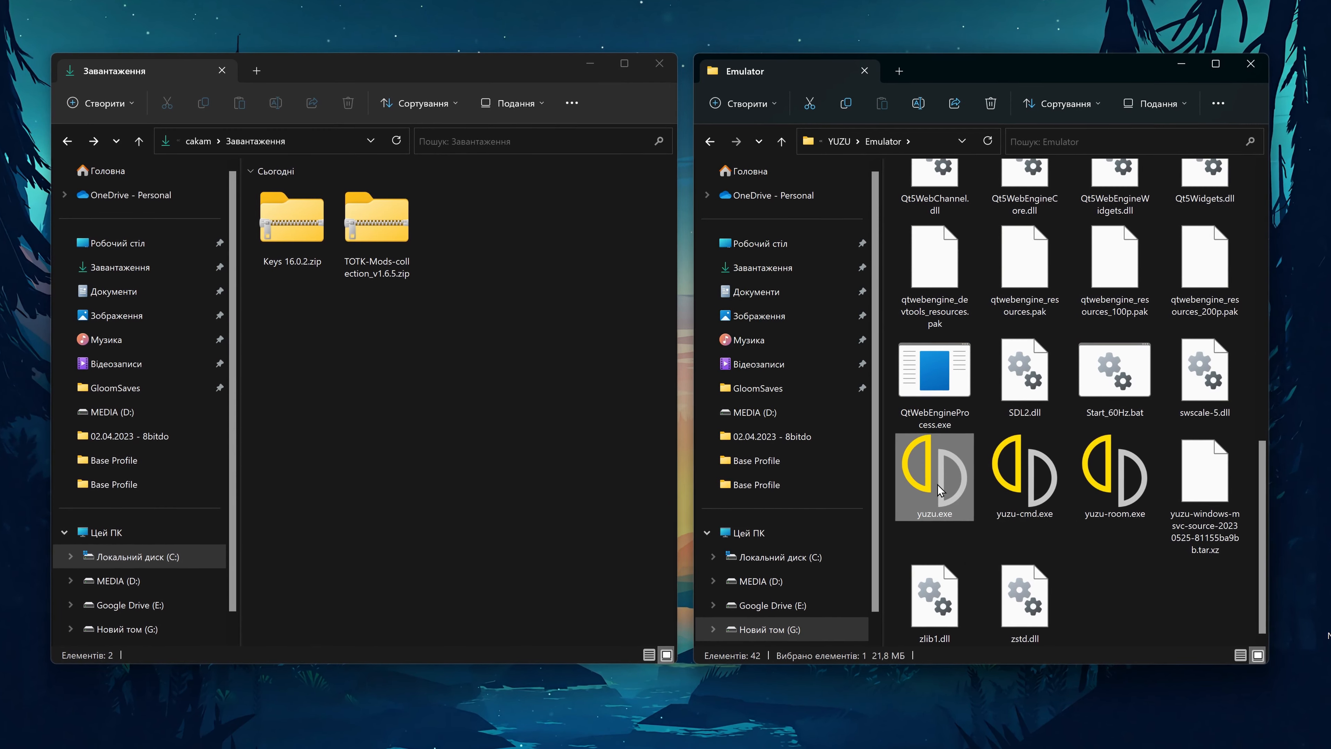
pyautogui.doubleClick(938, 487)
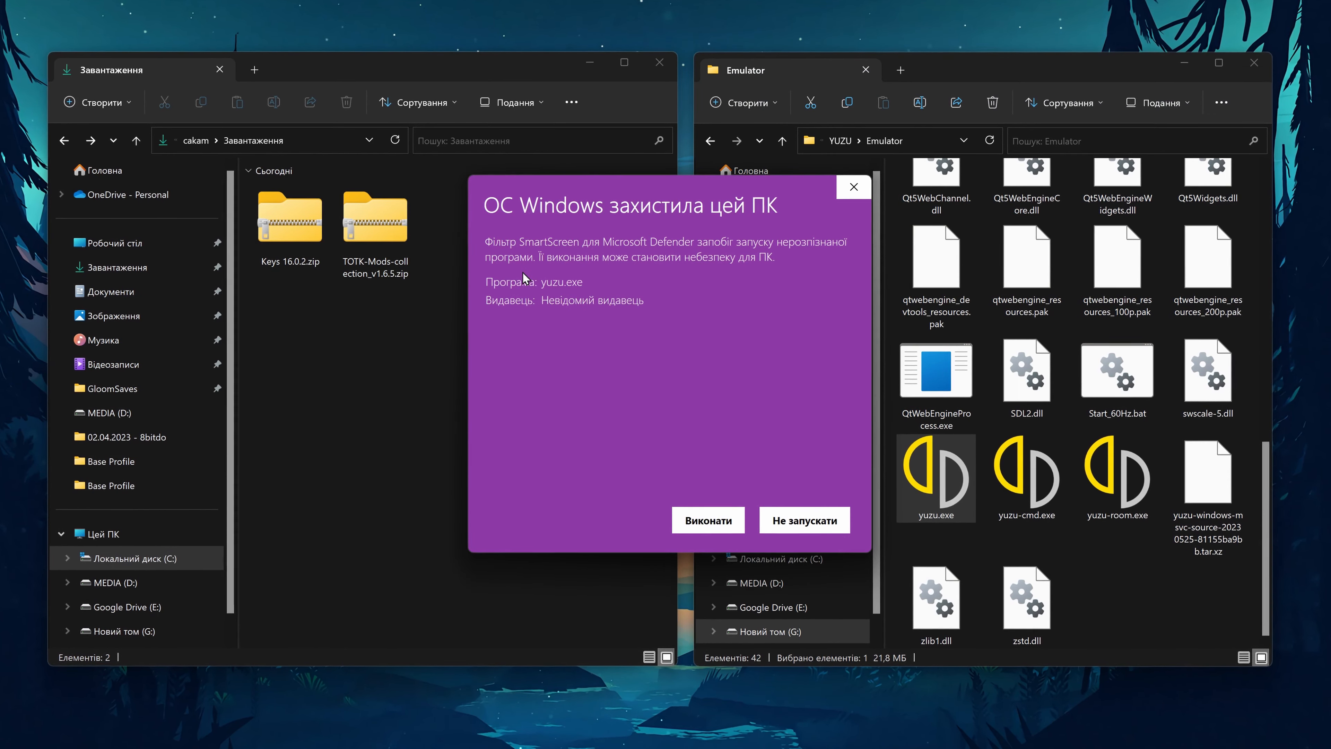
pyautogui.click(707, 520)
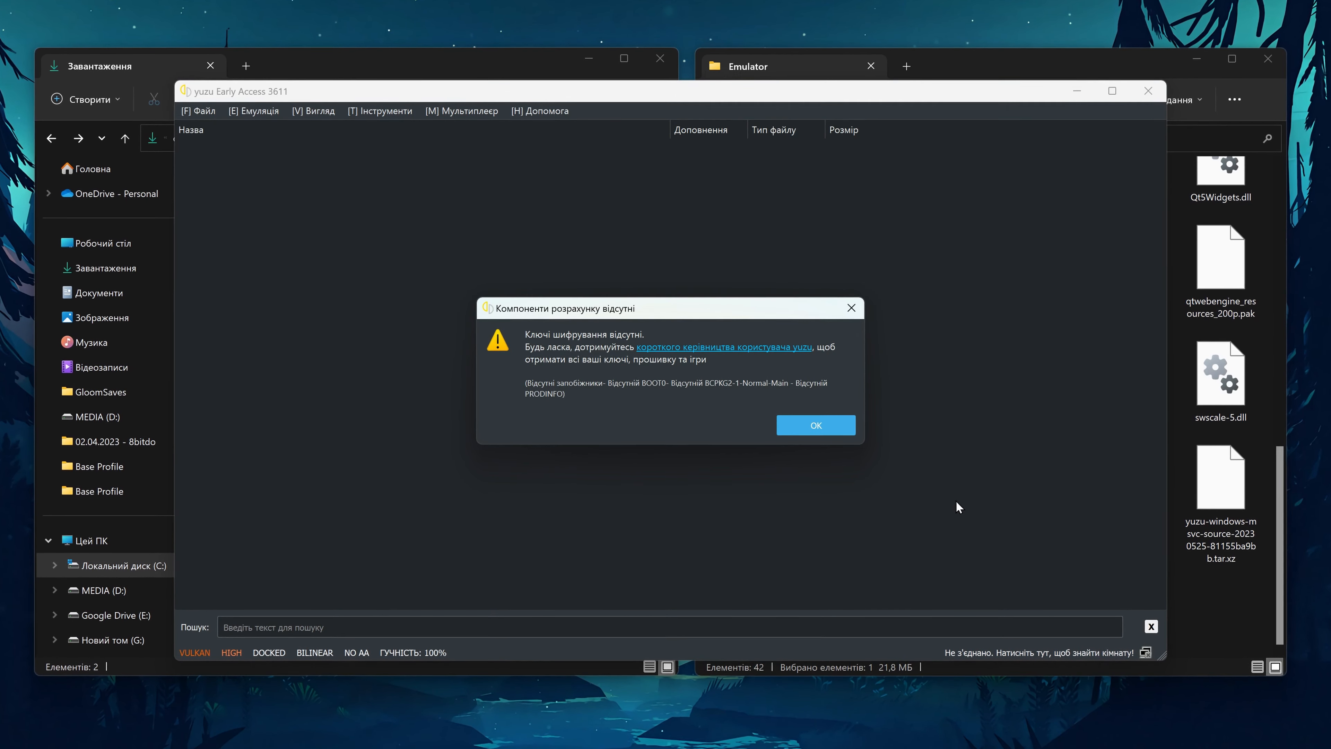
pyautogui.click(815, 424)
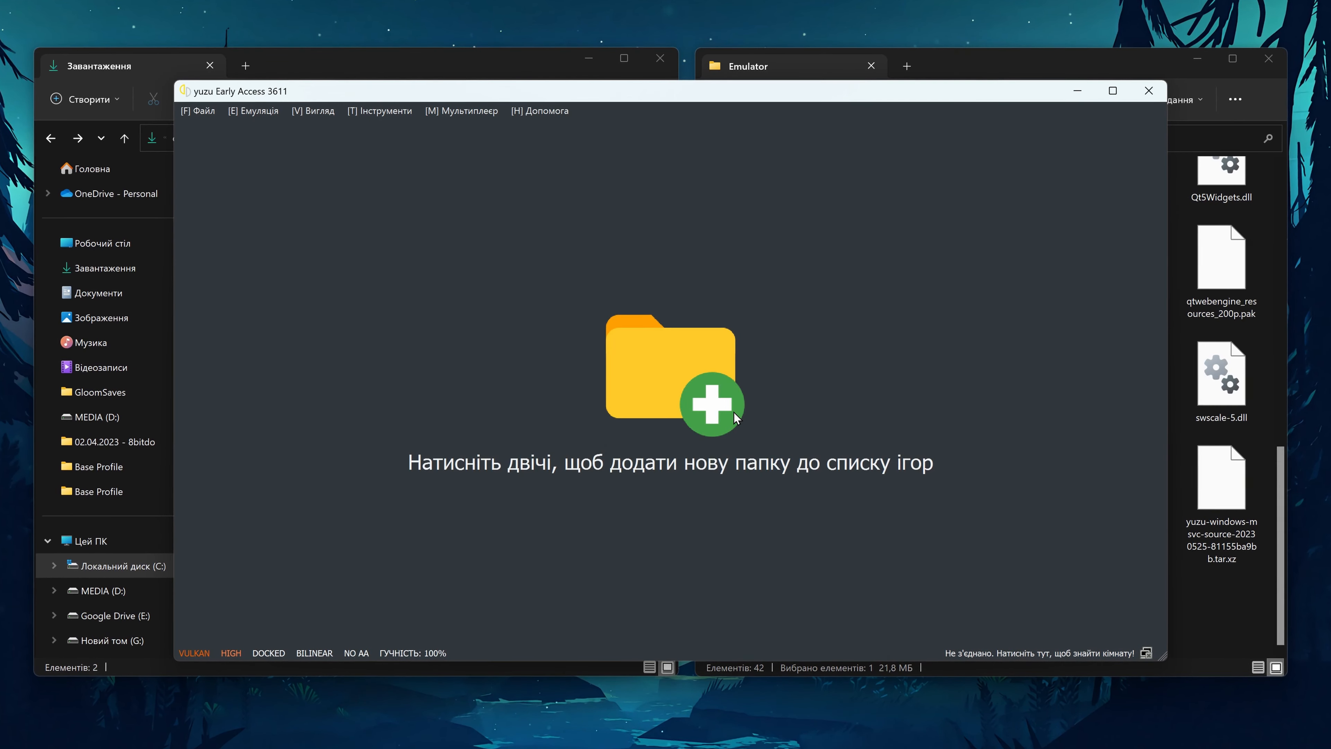
# - Copy prod.keys and title.keys from Keys 16.0.2.zip into the keys folder of yuzu's data directory
pyautogui.click(201, 115)
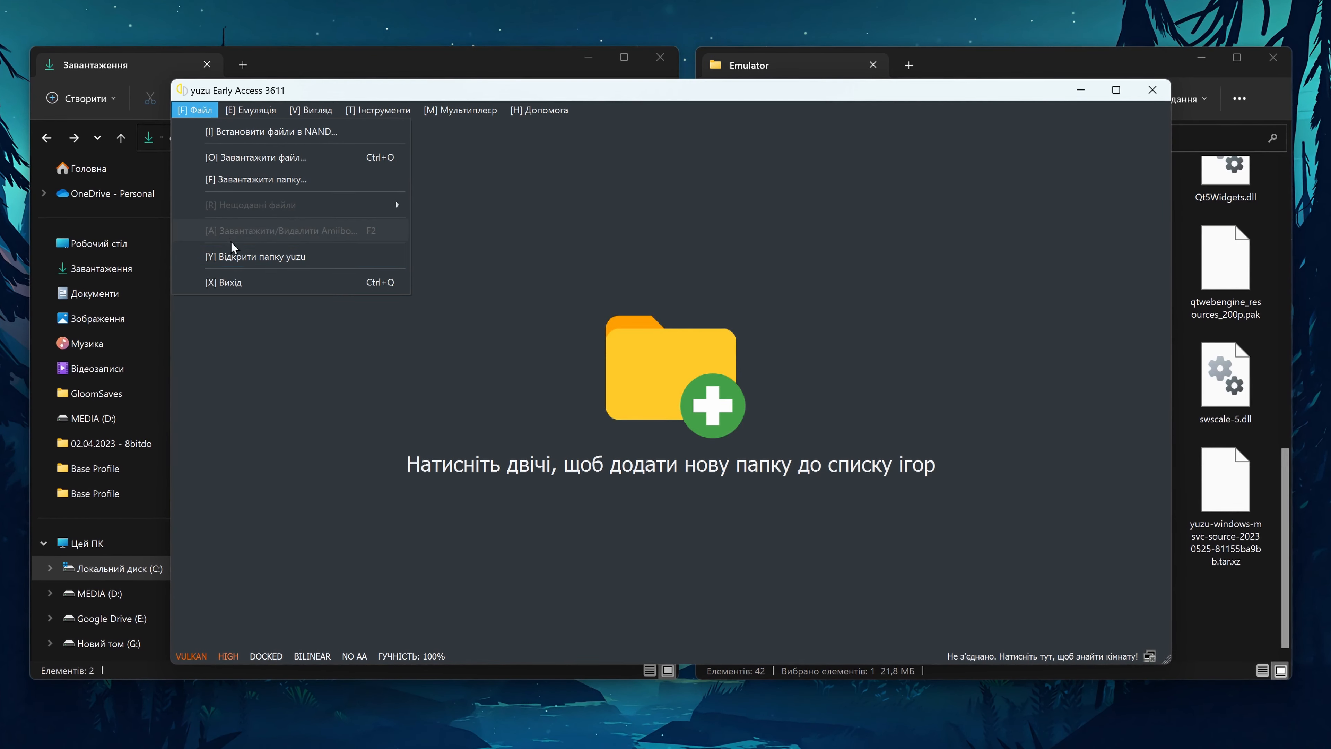
pyautogui.click(255, 256)
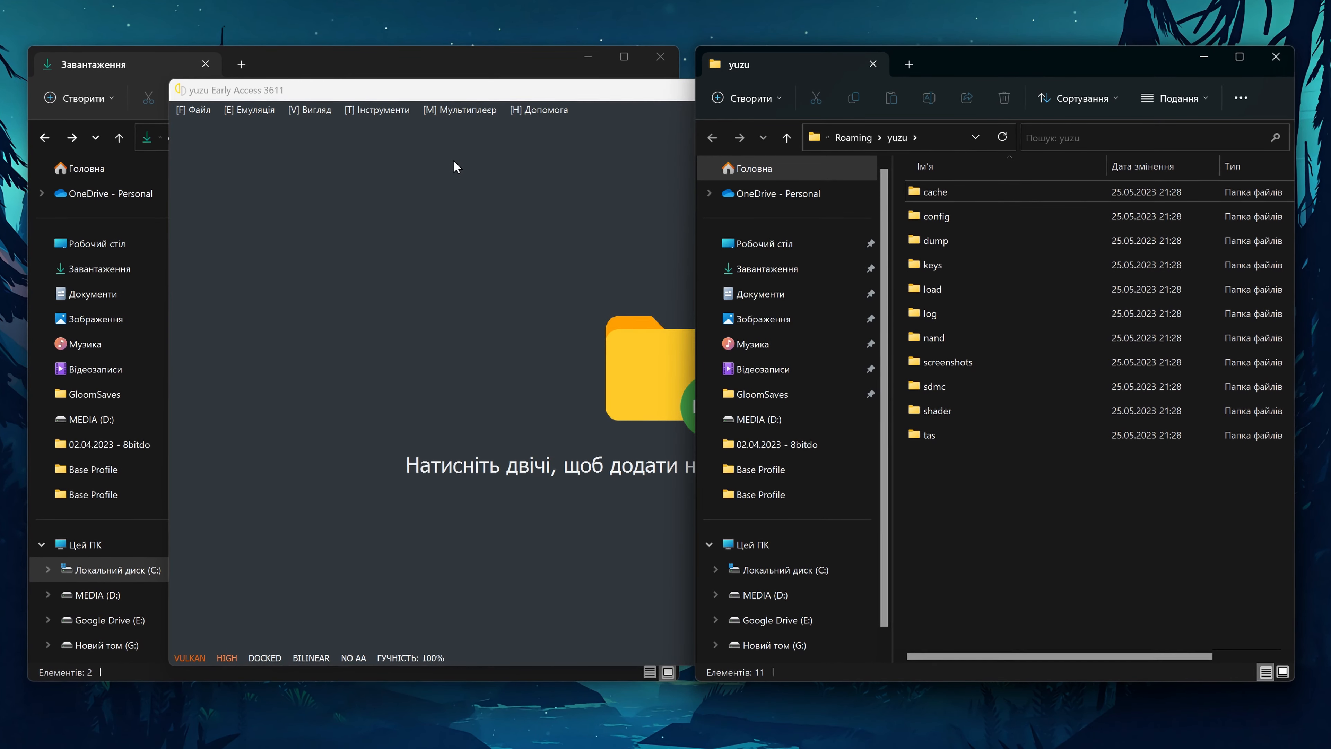
pyautogui.doubleClick(961, 270)
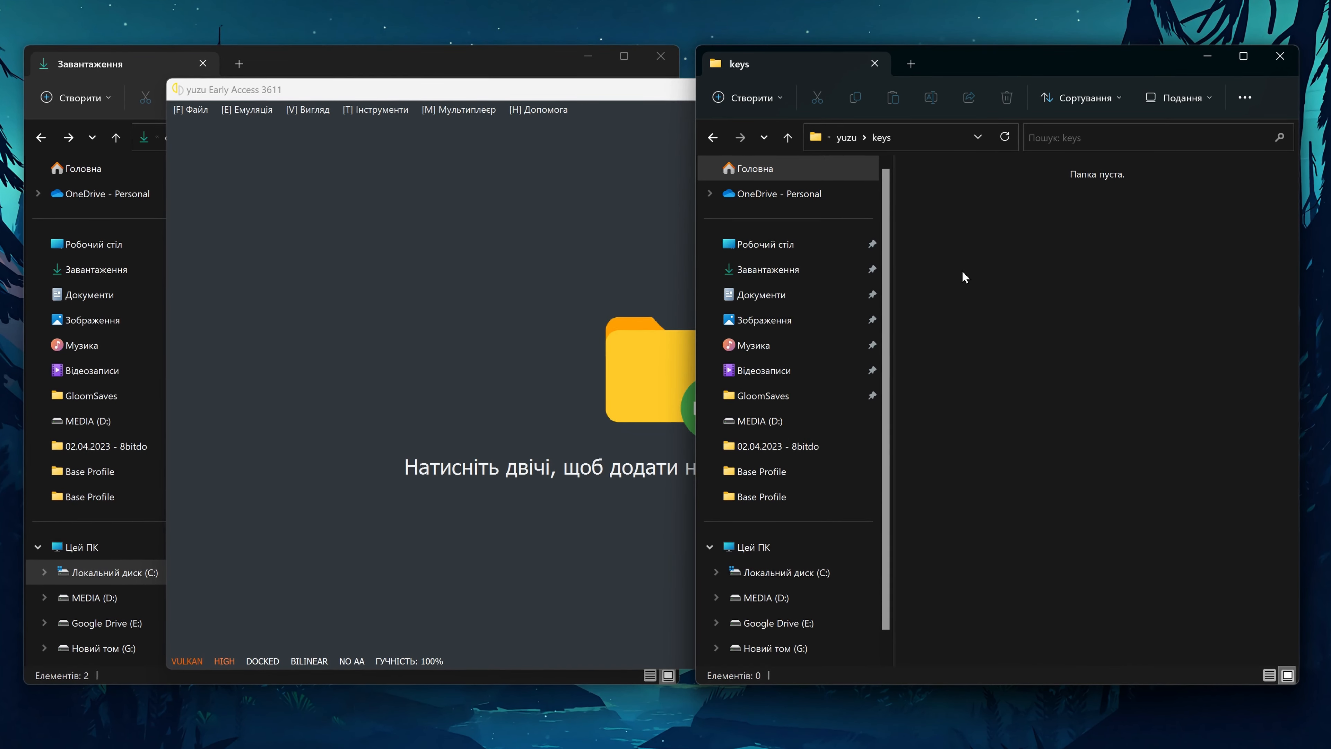
pyautogui.click(422, 70)
pyautogui.doubleClick(284, 217)
pyautogui.doubleClick(284, 194)
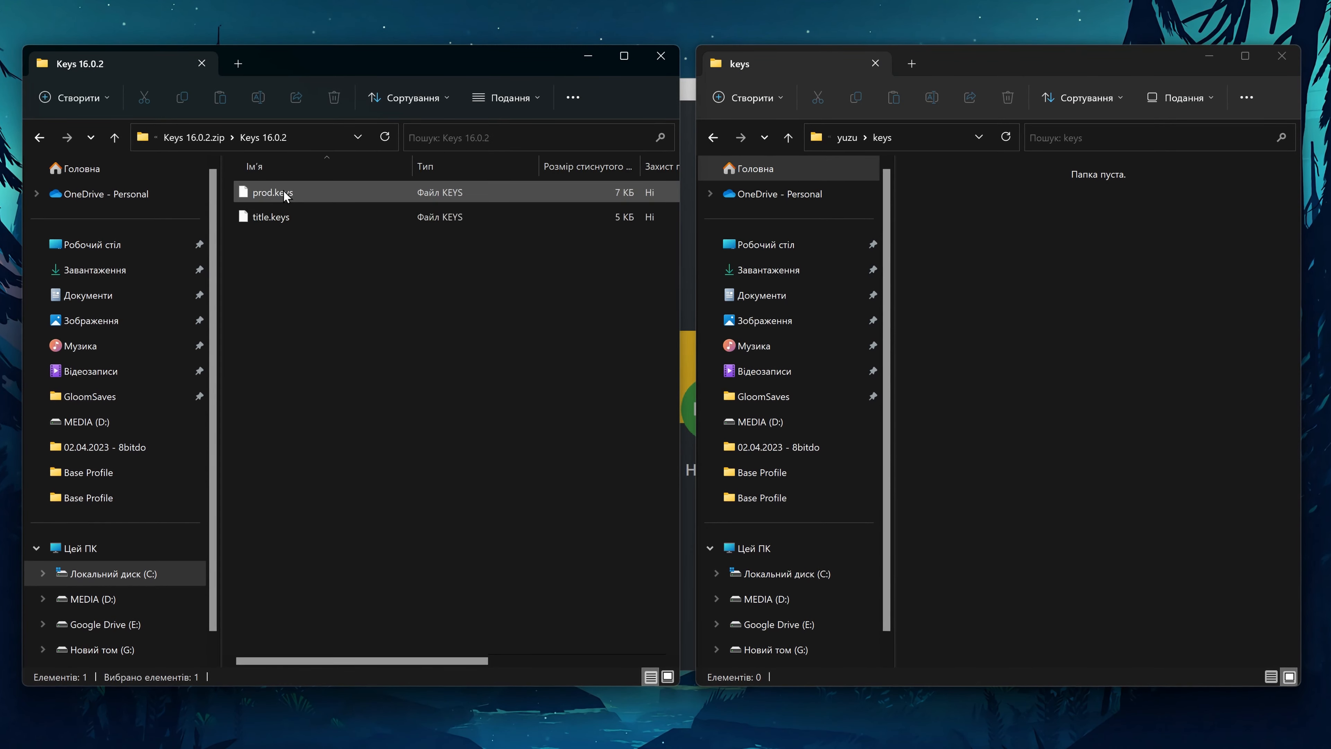
pyautogui.moveTo(349, 287); pyautogui.dragTo(984, 321)
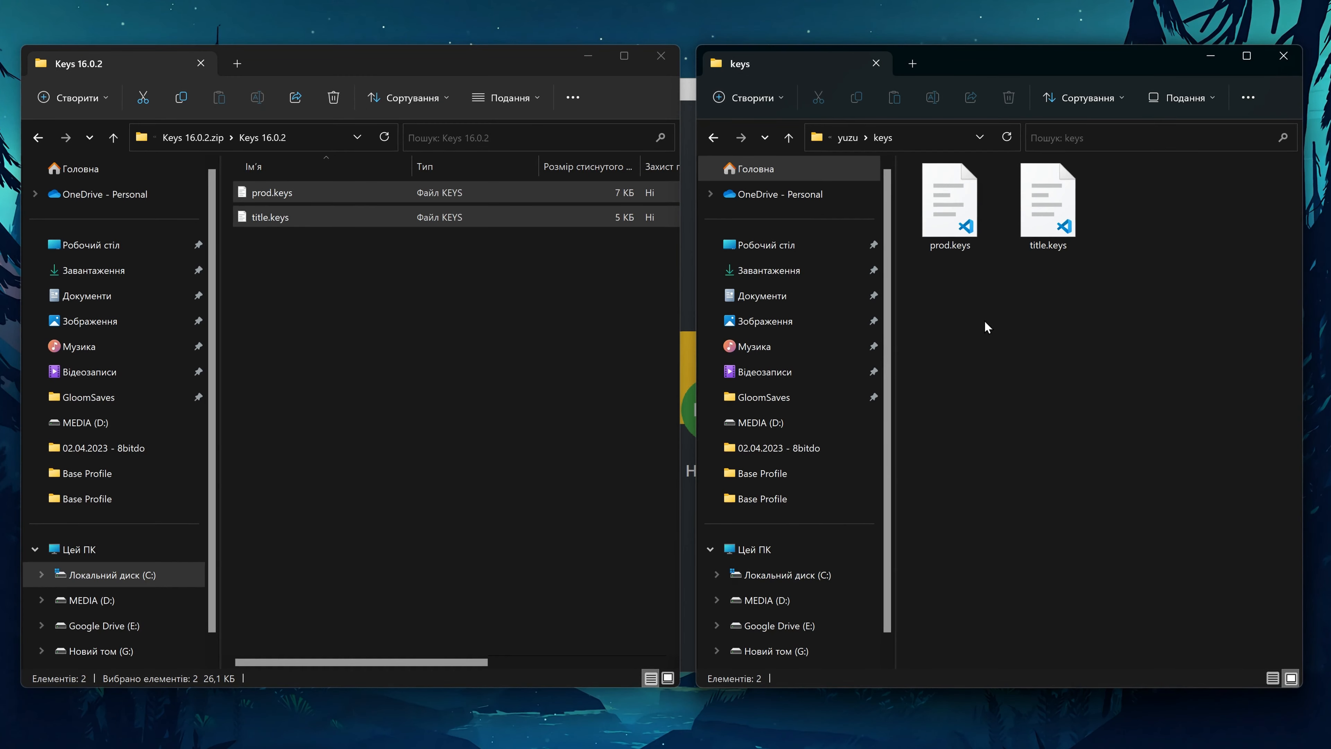
# - Delete the Keys 16.0.2.zip archive from the Downloads folder
pyautogui.click(37, 137)
pyautogui.click(37, 137)
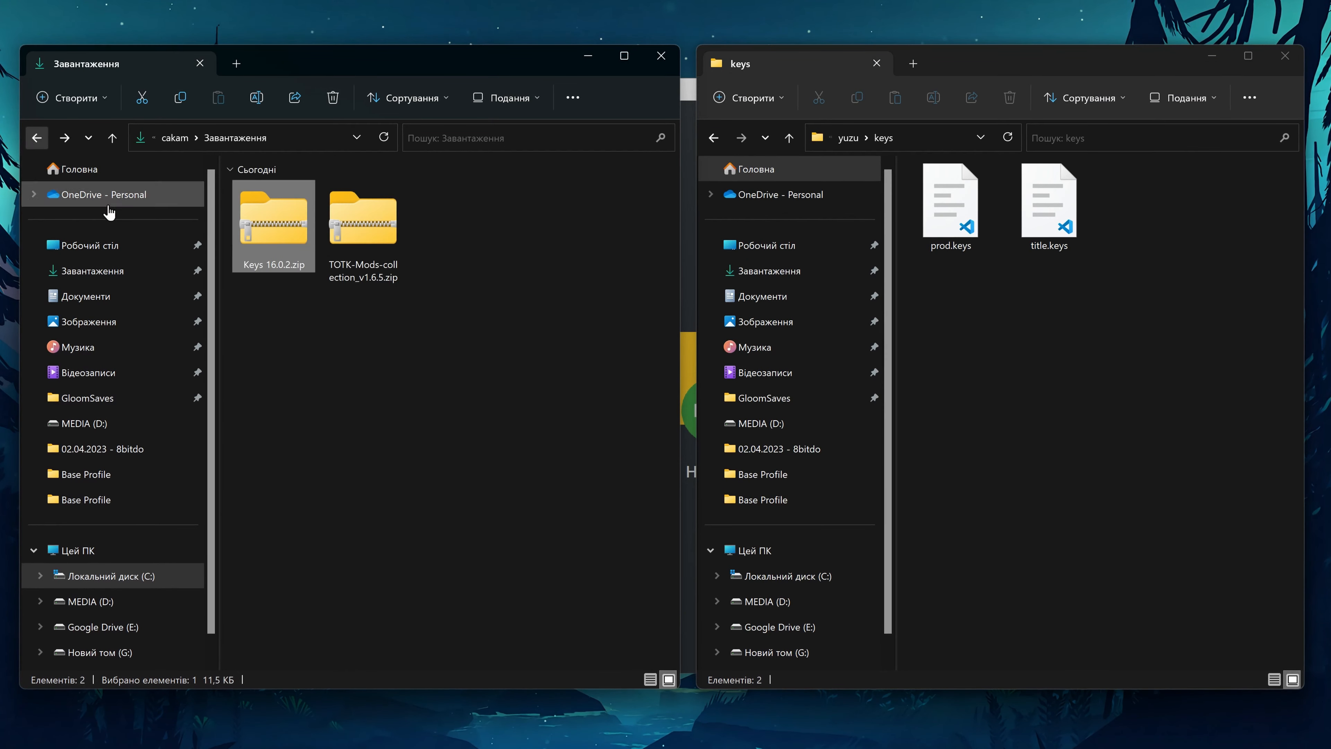
pyautogui.rightClick(273, 229)
pyautogui.click(320, 582)
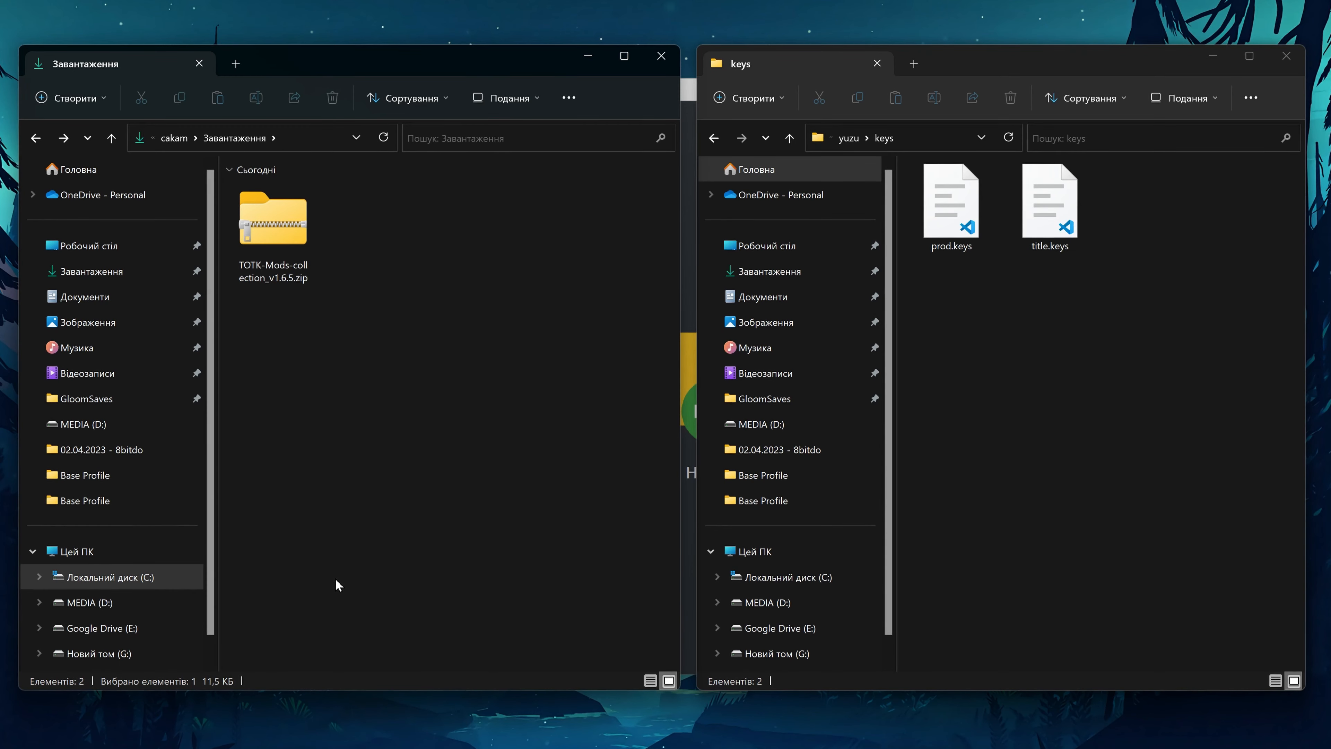
# - Add the YUZU Games folder on drive G to yuzu's game list
pyautogui.click(690, 254)
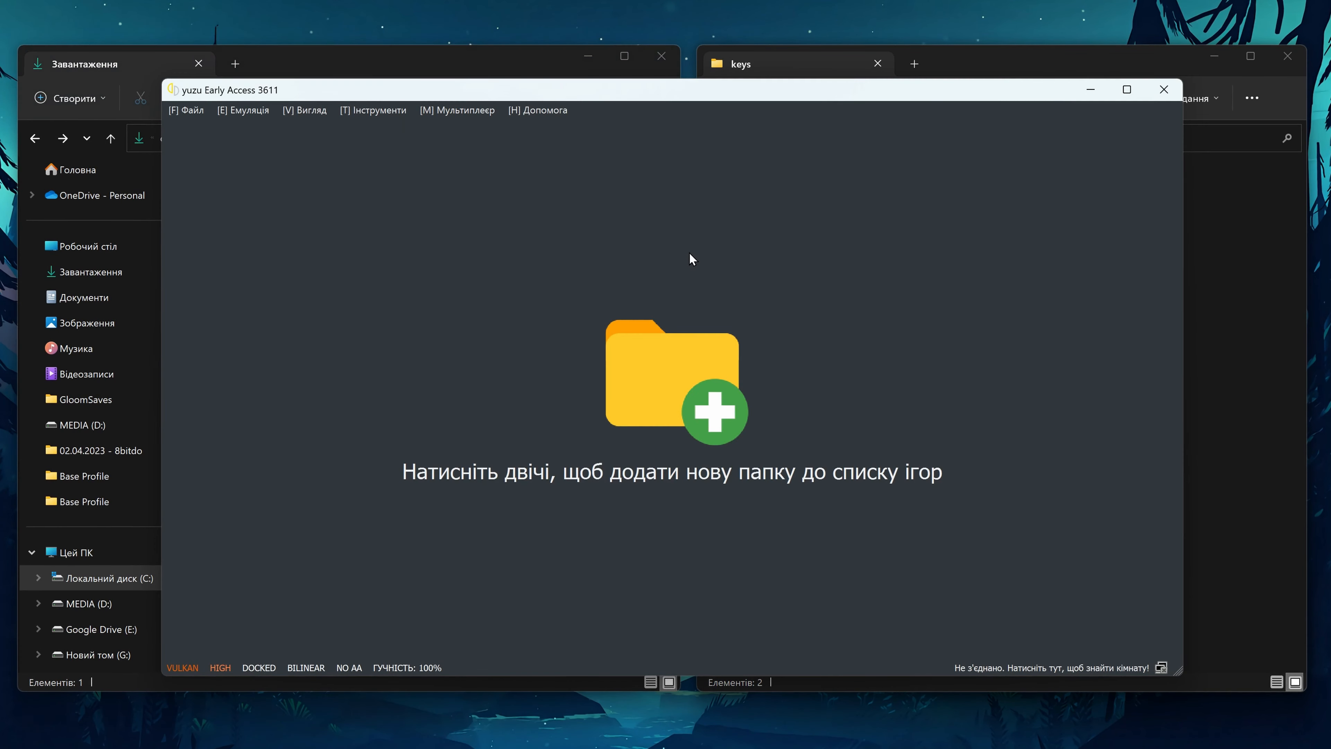
pyautogui.doubleClick(705, 421)
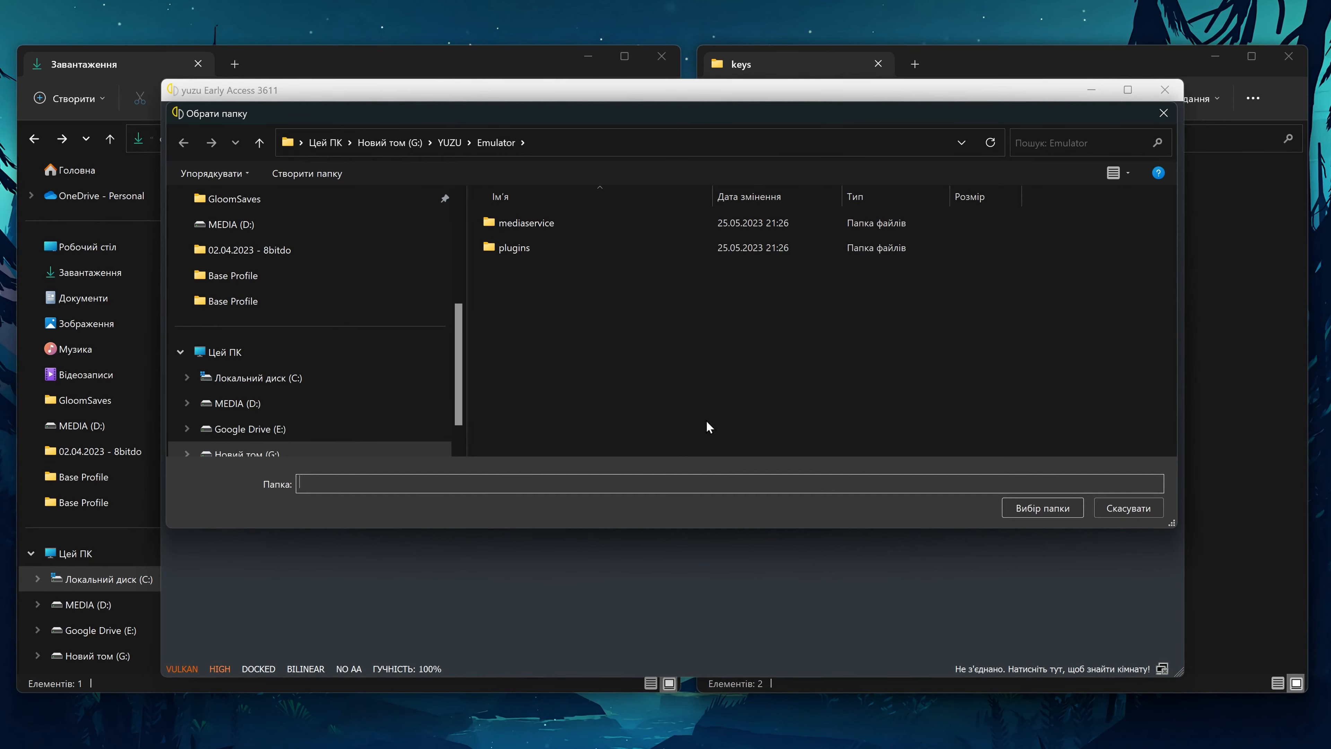
pyautogui.click(448, 143)
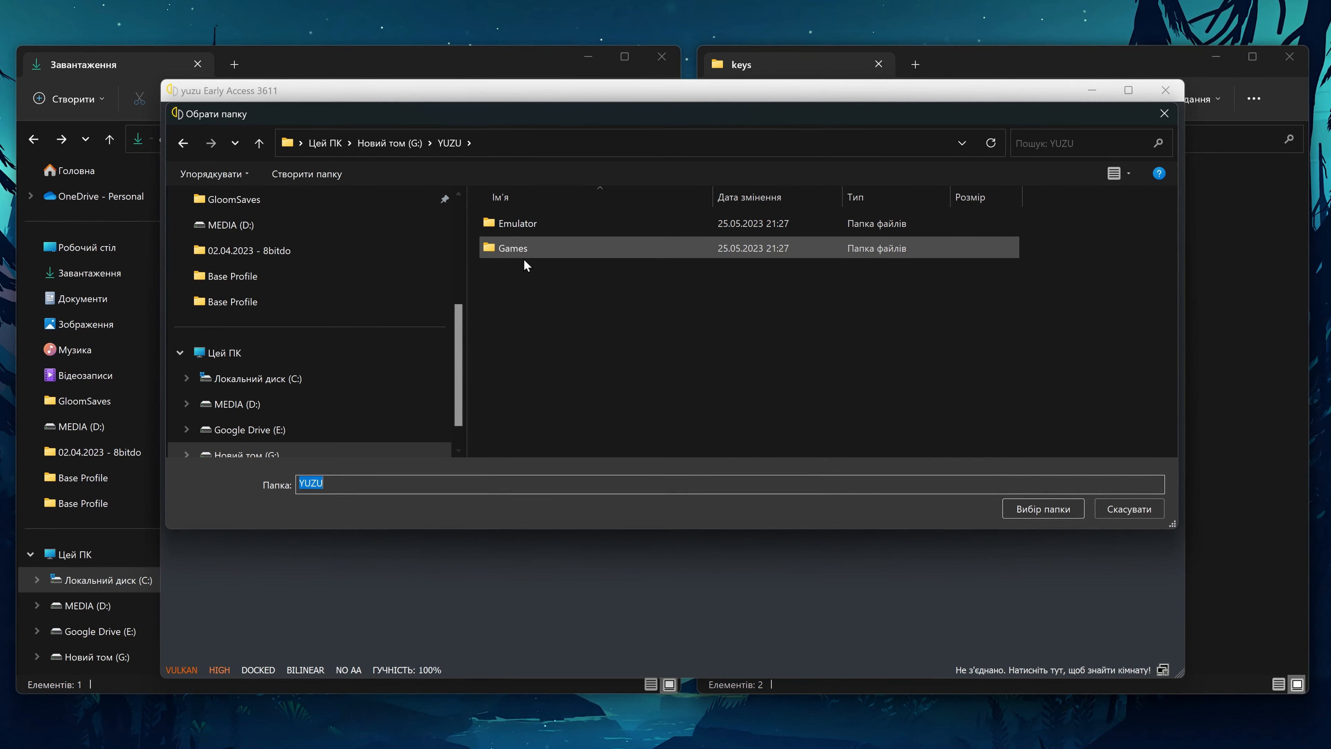
pyautogui.click(530, 250)
pyautogui.click(1026, 512)
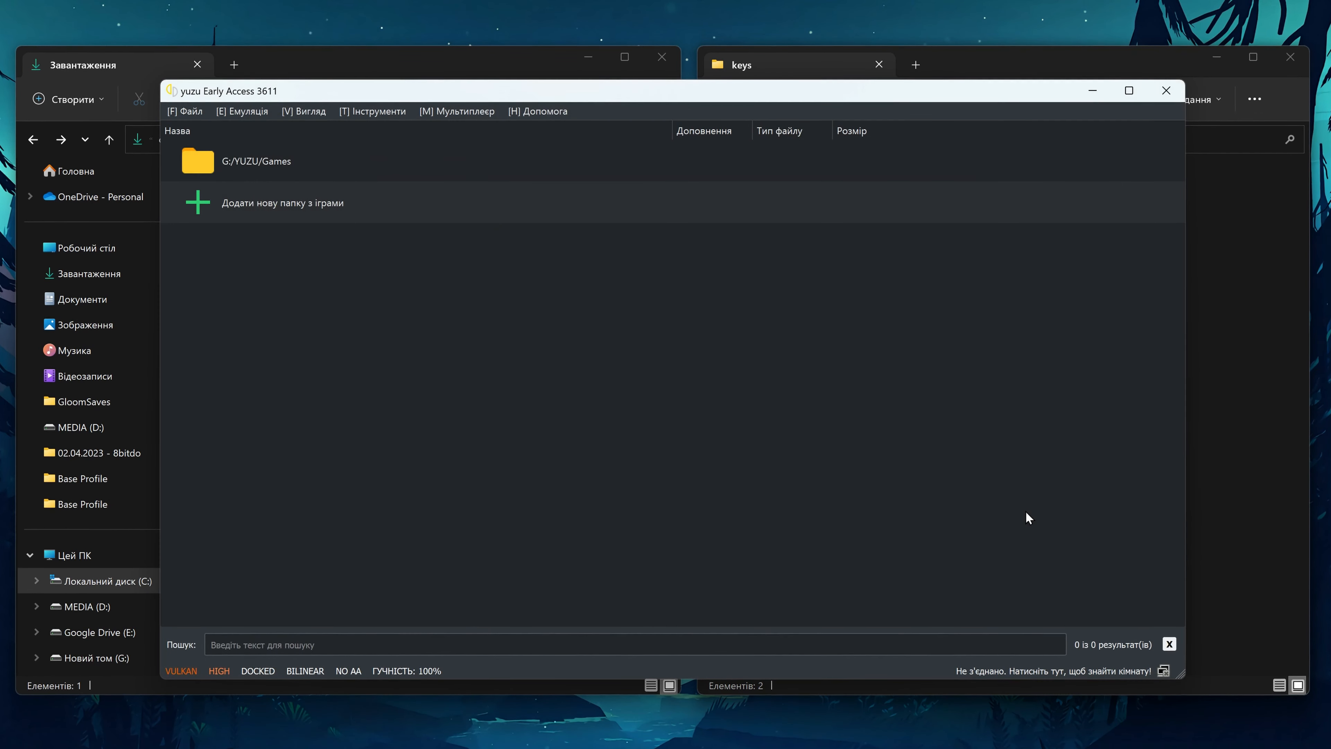
# - Enable subfolder scanning for the G:/YUZU/Games directory and restart yuzu from the Emulator folder
pyautogui.rightClick(285, 164)
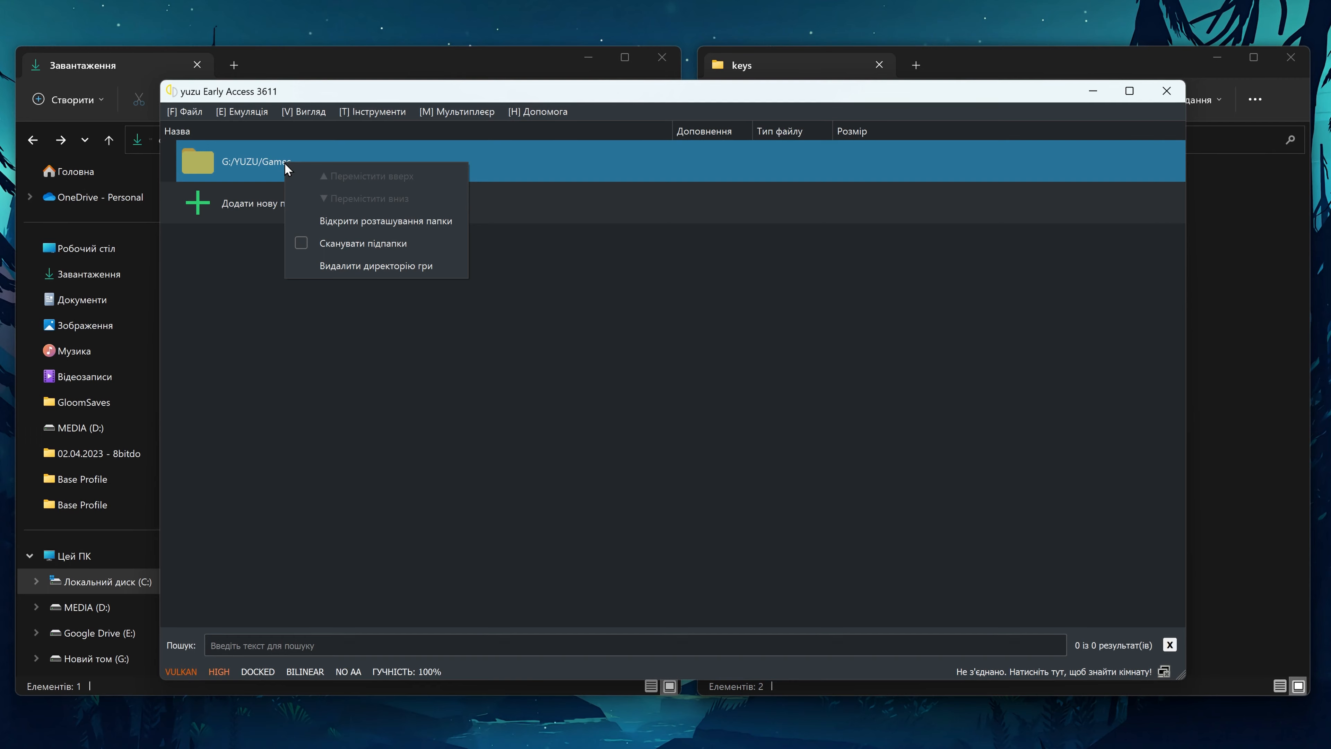
pyautogui.click(305, 247)
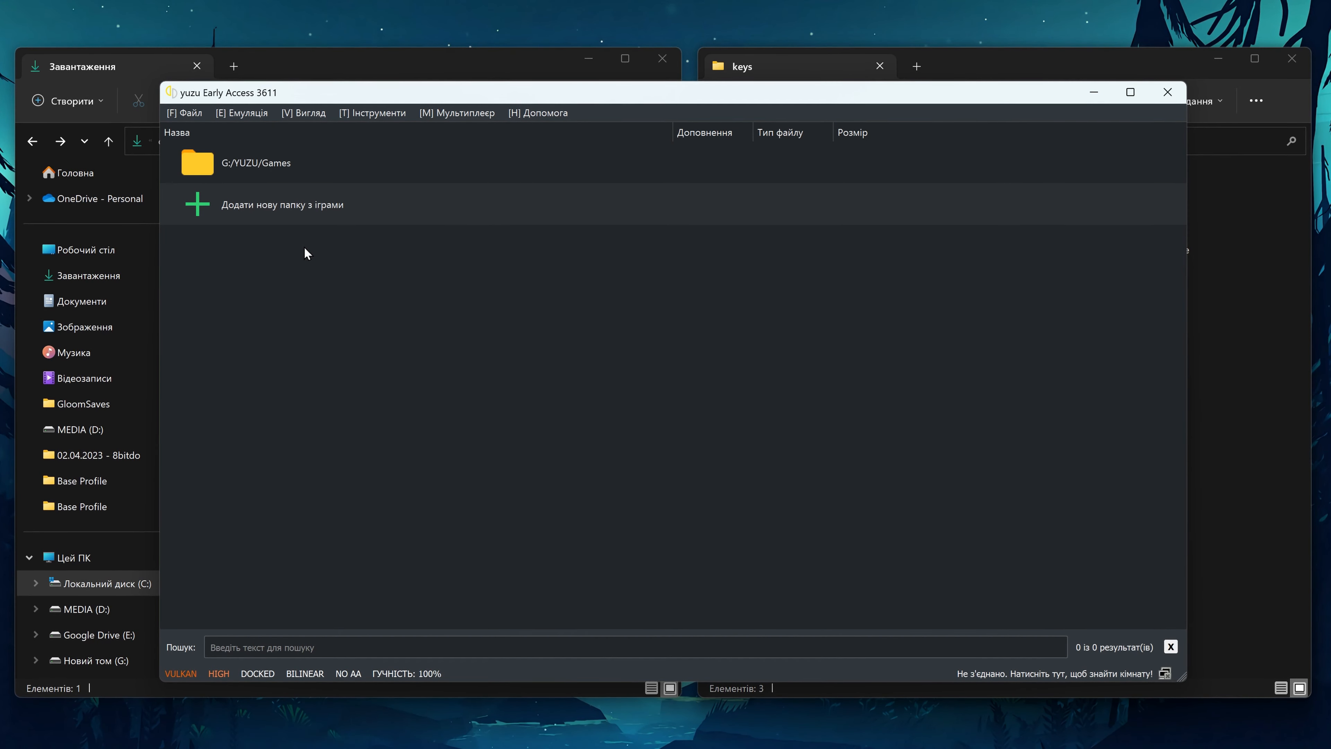
pyautogui.click(1168, 92)
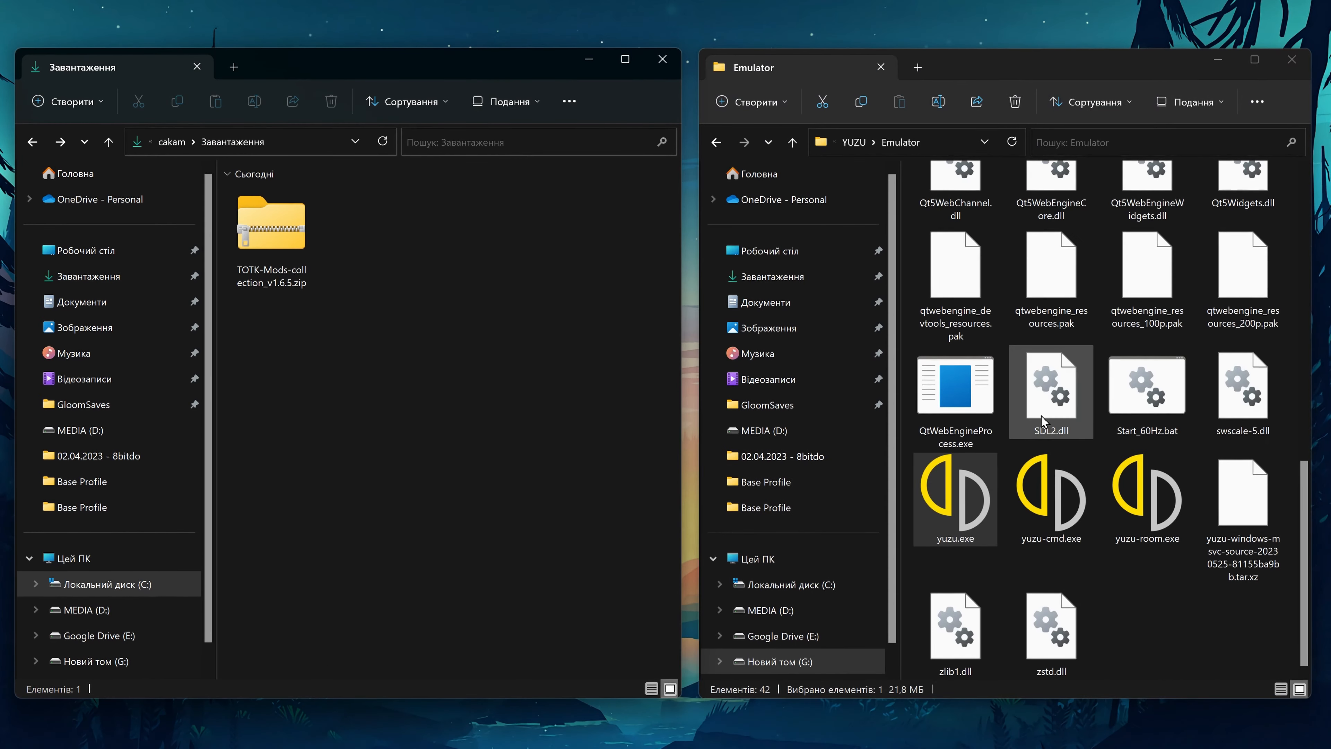
pyautogui.doubleClick(967, 485)
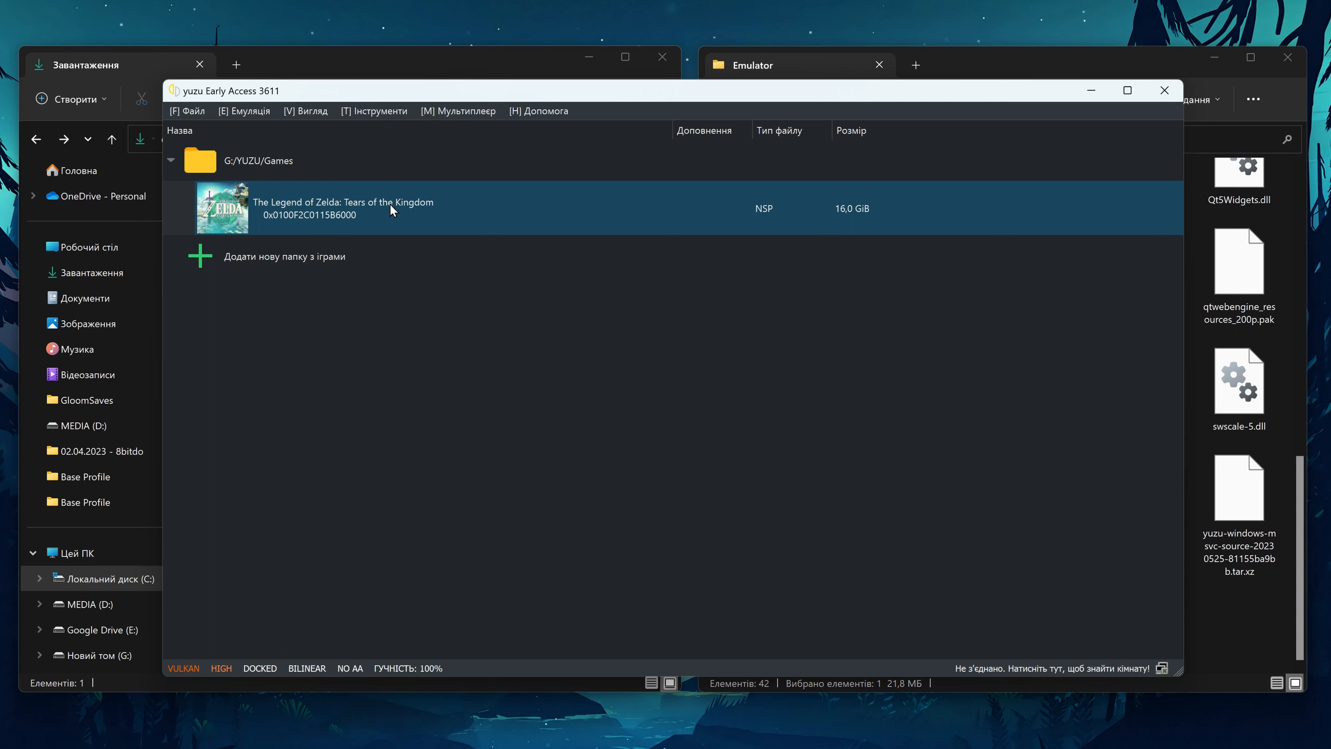
# - Open the mod folder for The Legend of Zelda: Tears of the Kingdom and the Mods folder inside TOTK-Mods-collection_v1.6.5.zip
pyautogui.rightClick(424, 224)
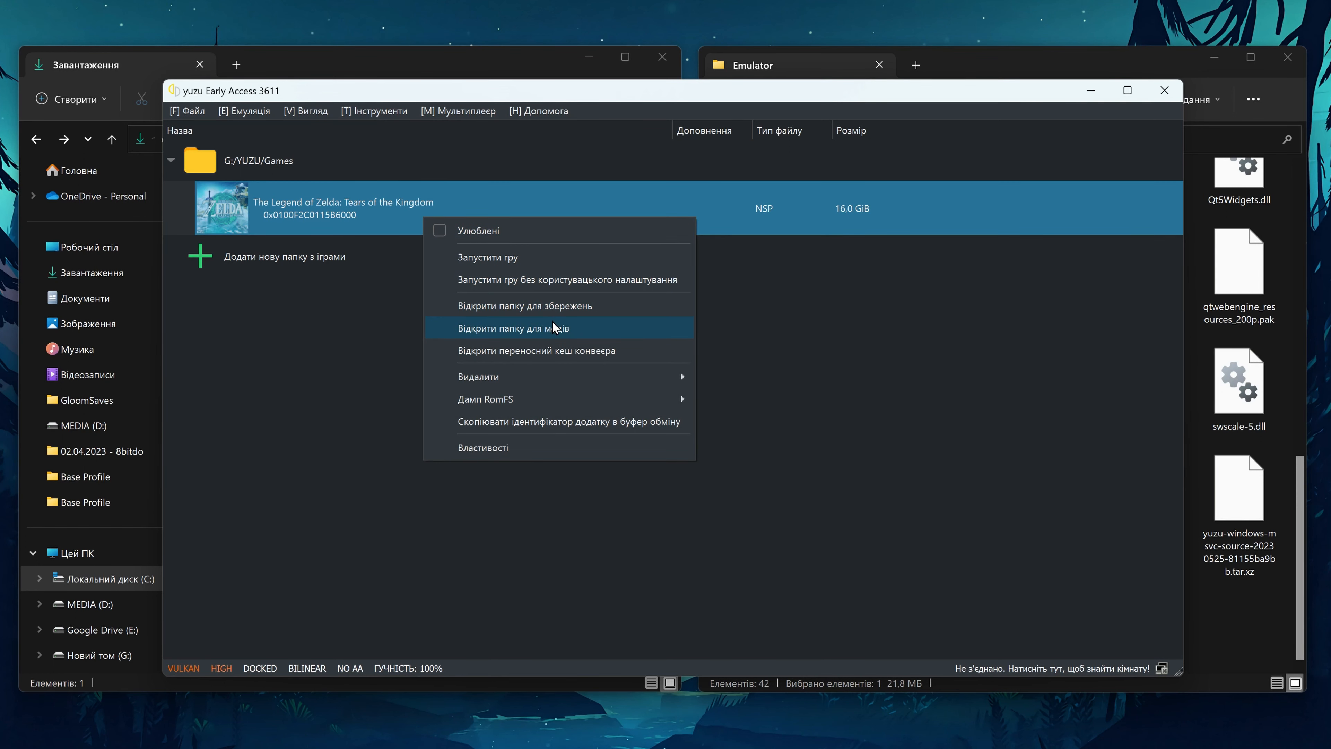
pyautogui.click(554, 332)
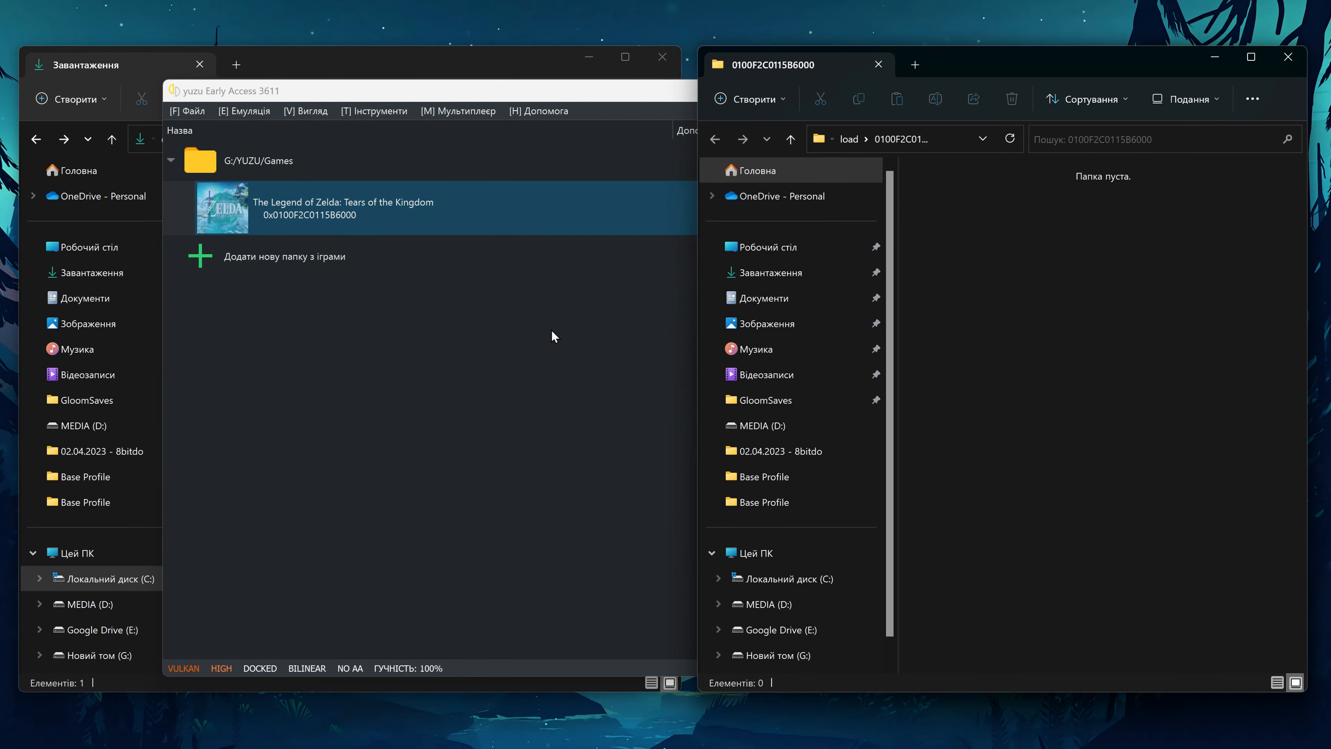
pyautogui.click(470, 75)
pyautogui.doubleClick(297, 239)
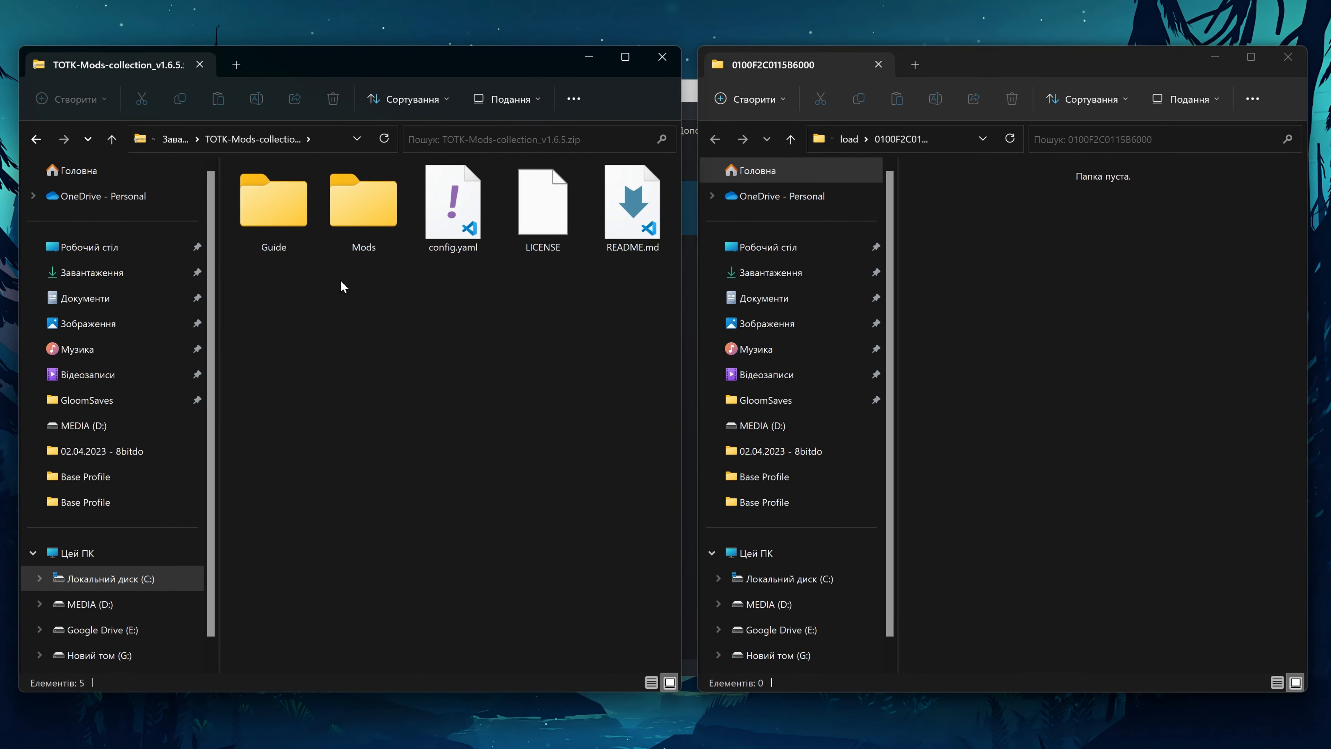
pyautogui.doubleClick(367, 218)
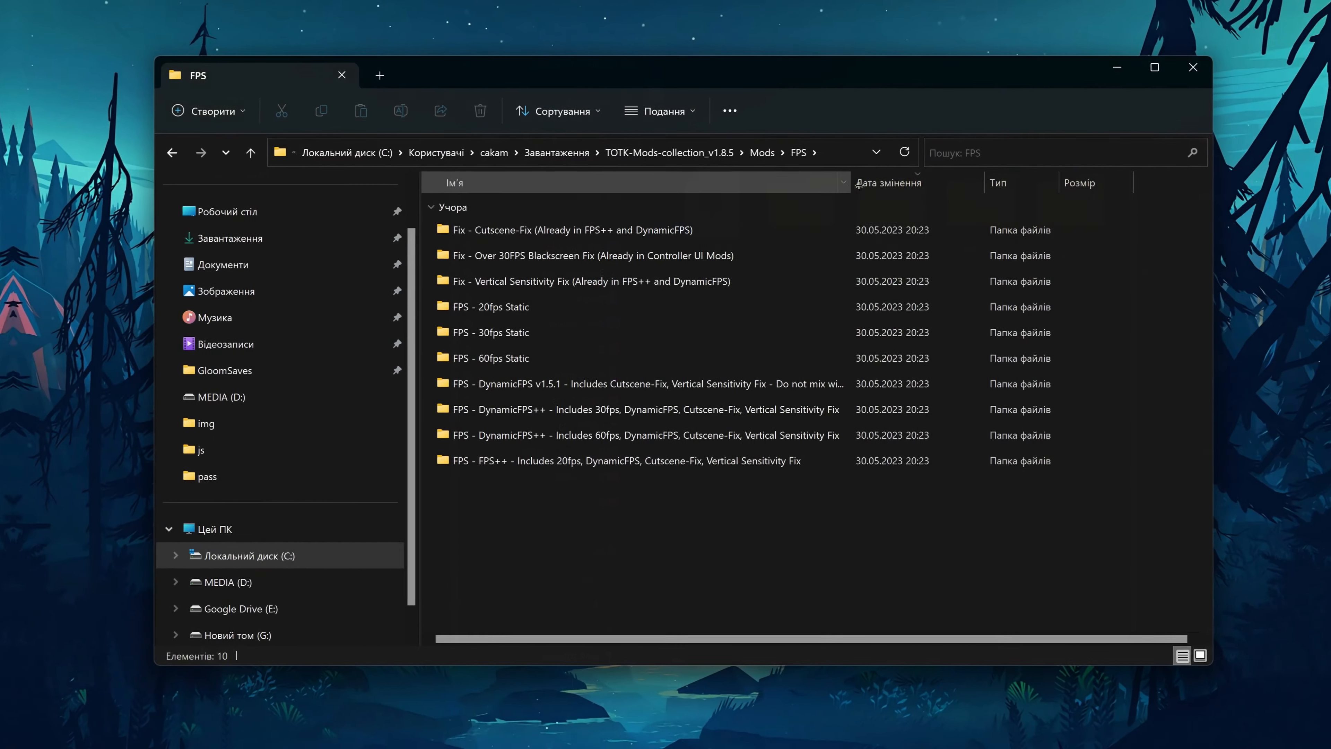
# - Examine the FPS, Graphics and Resolution mods in TOTK-Mods-collection_v1.8.5 and the recommended setup's mod list
pyautogui.moveTo(858, 185); pyautogui.dragTo(871, 185)
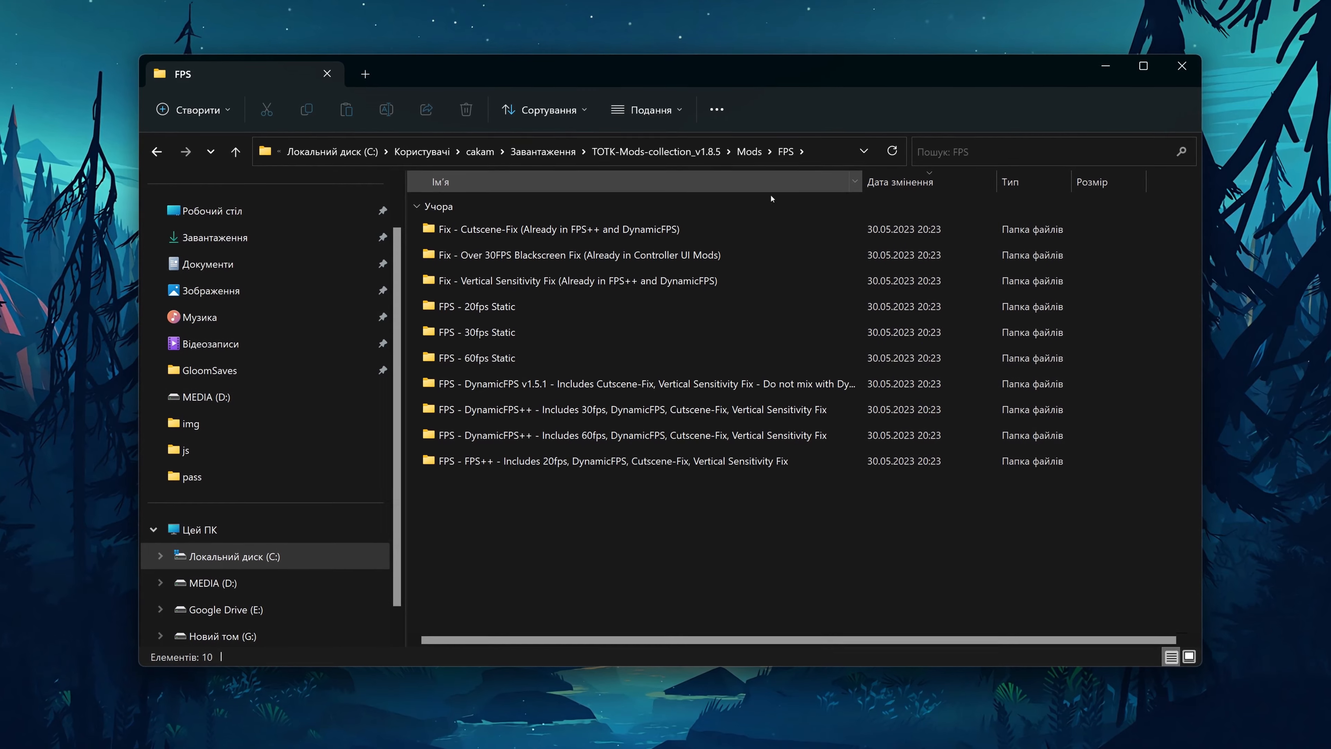
pyautogui.click(172, 153)
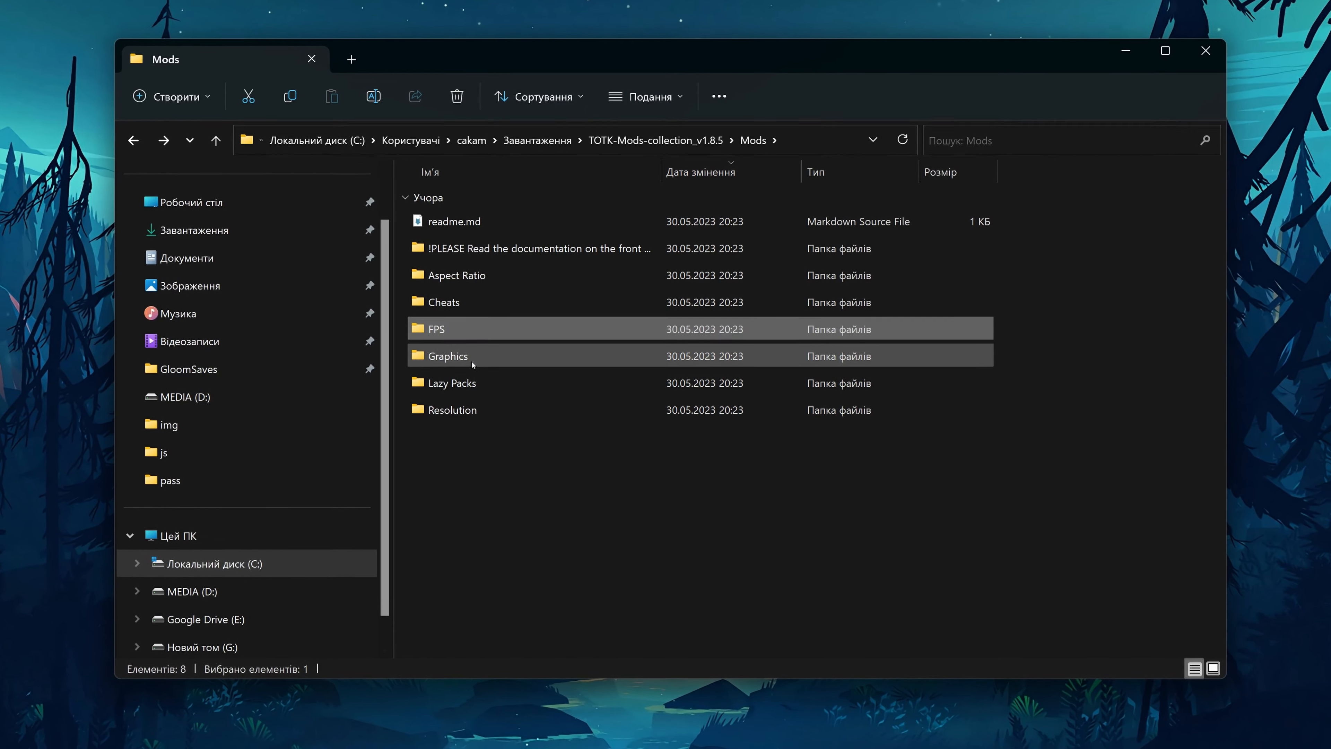
pyautogui.doubleClick(469, 358)
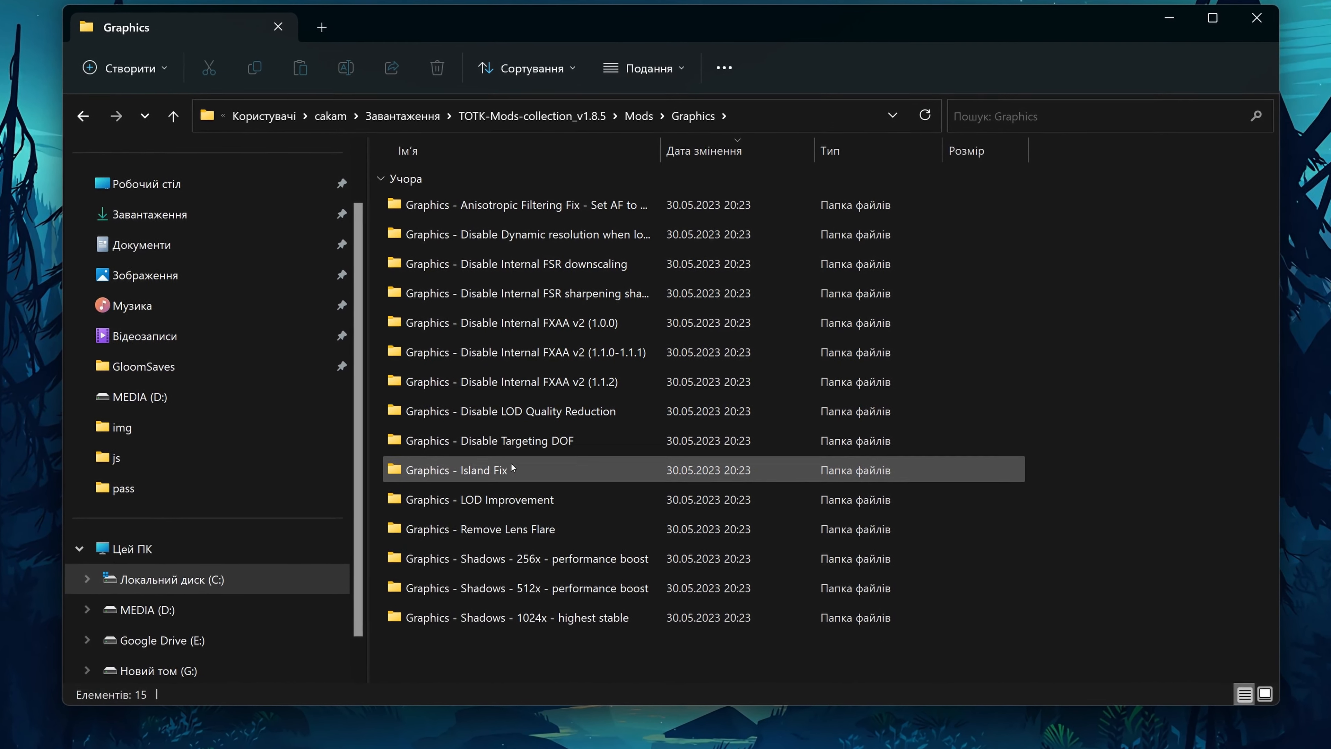
pyautogui.click(64, 116)
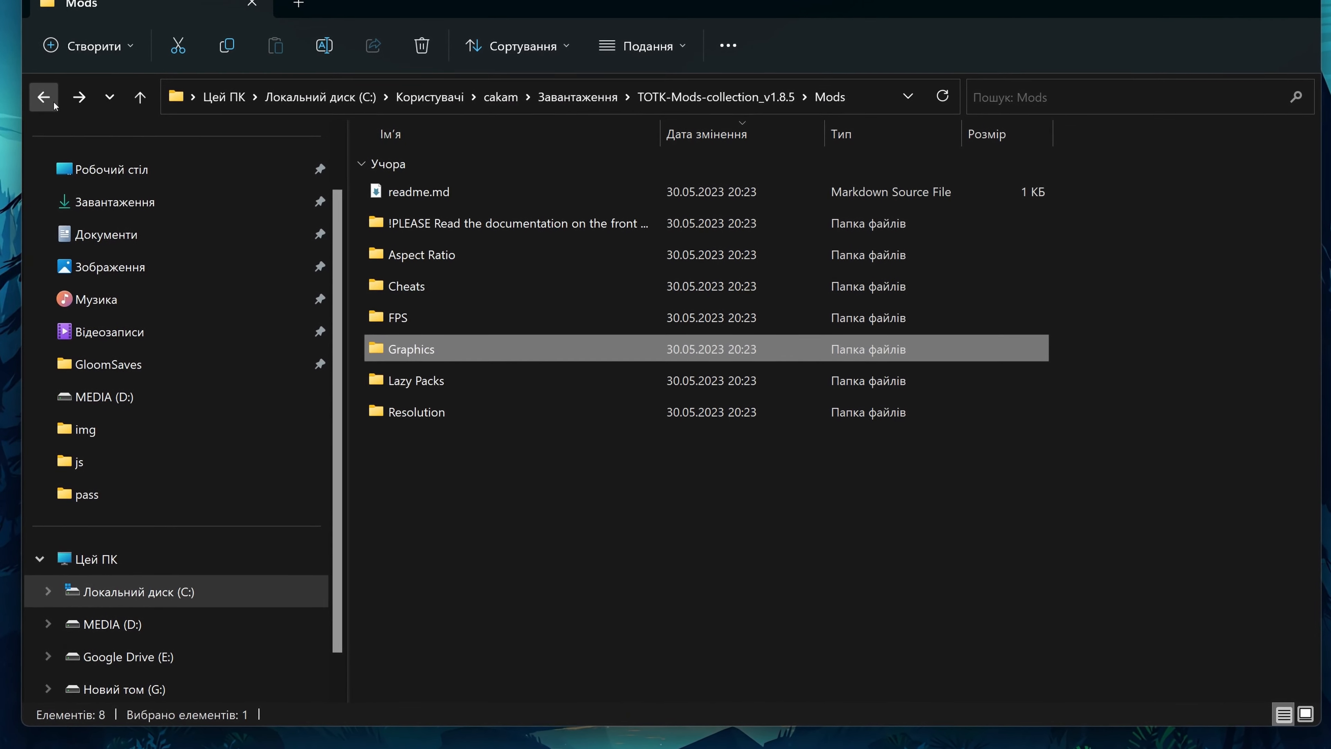
pyautogui.doubleClick(431, 413)
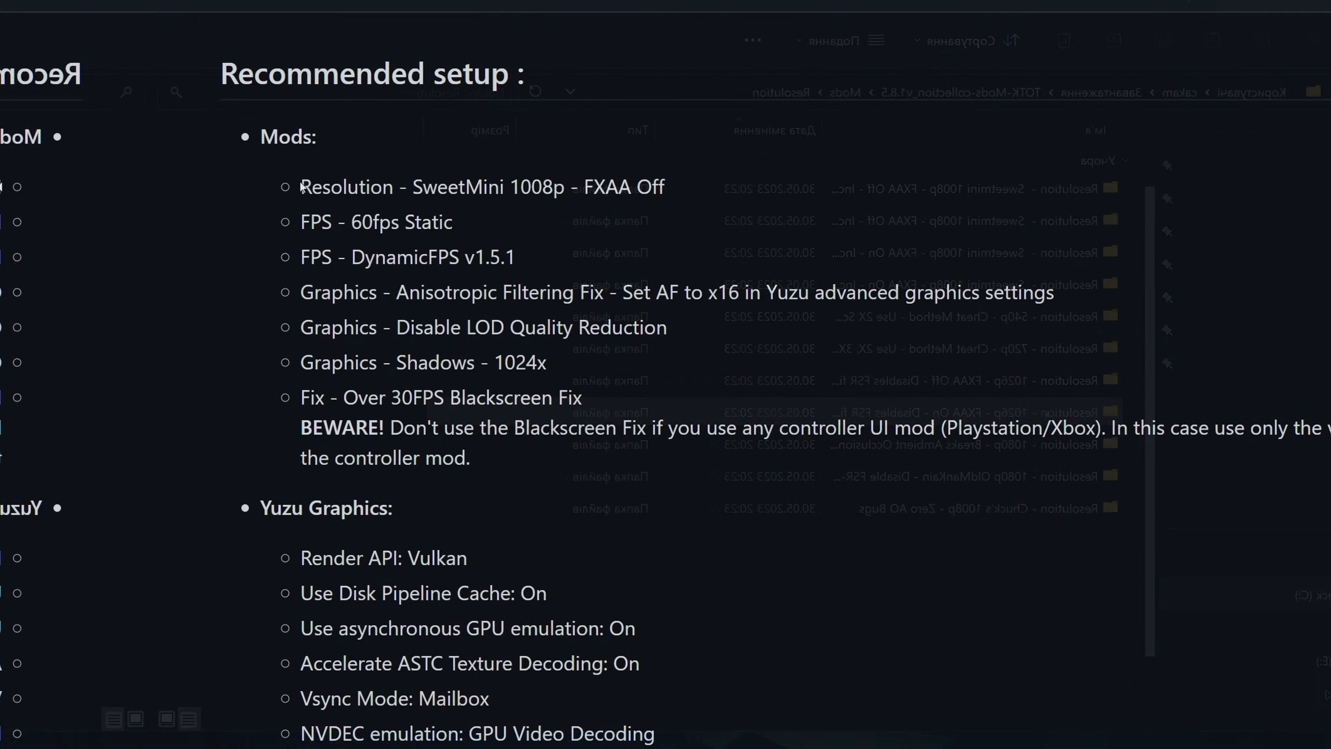
pyautogui.moveTo(303, 187); pyautogui.dragTo(472, 462)
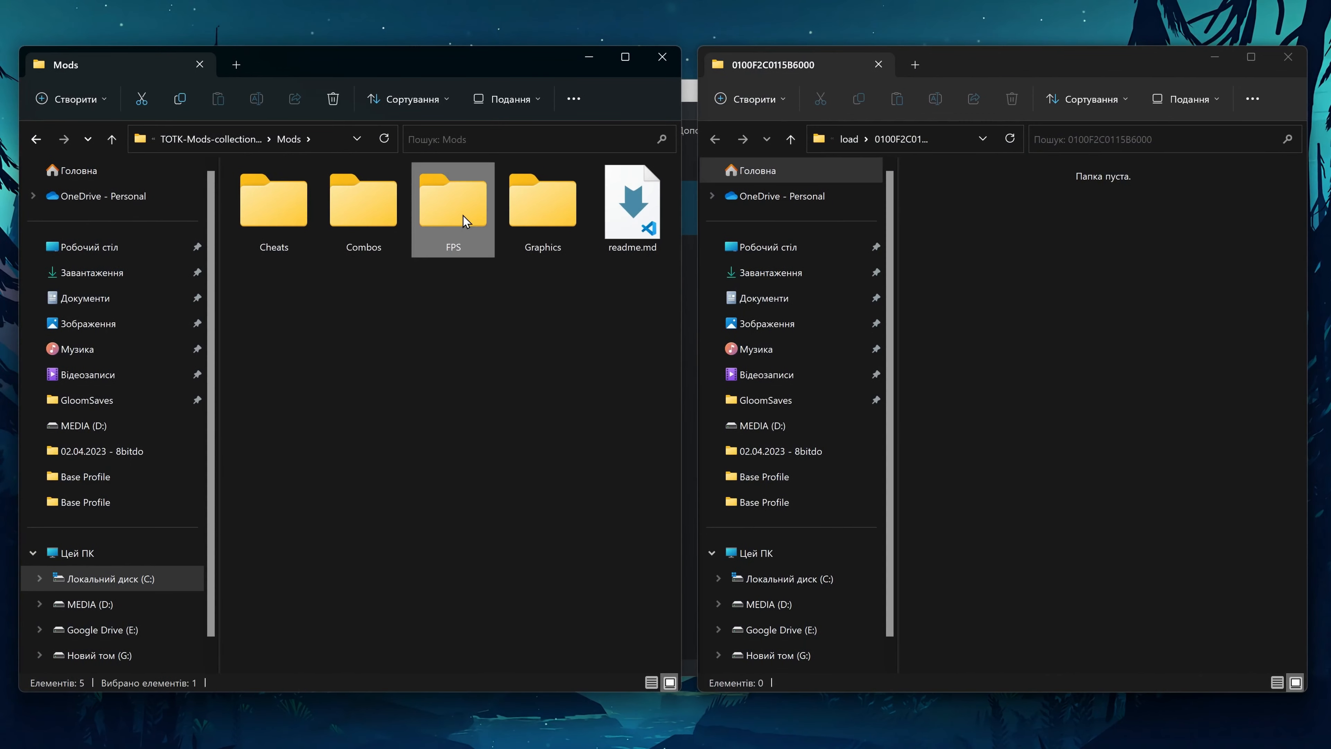
# - Copy the FPS++ improved 30fps and improved 60fps mods from the collection's FPS folder into the game's mod folder
pyautogui.doubleClick(463, 215)
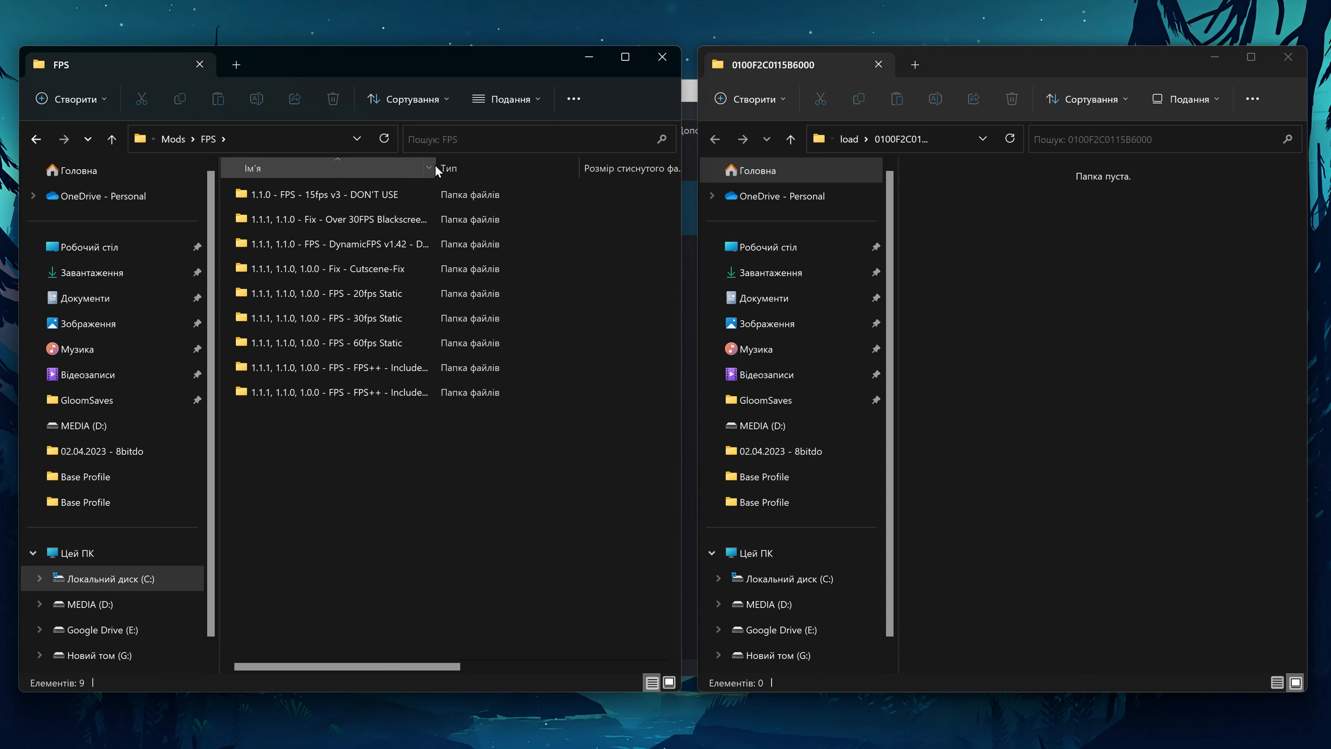
pyautogui.moveTo(436, 163); pyautogui.dragTo(616, 165)
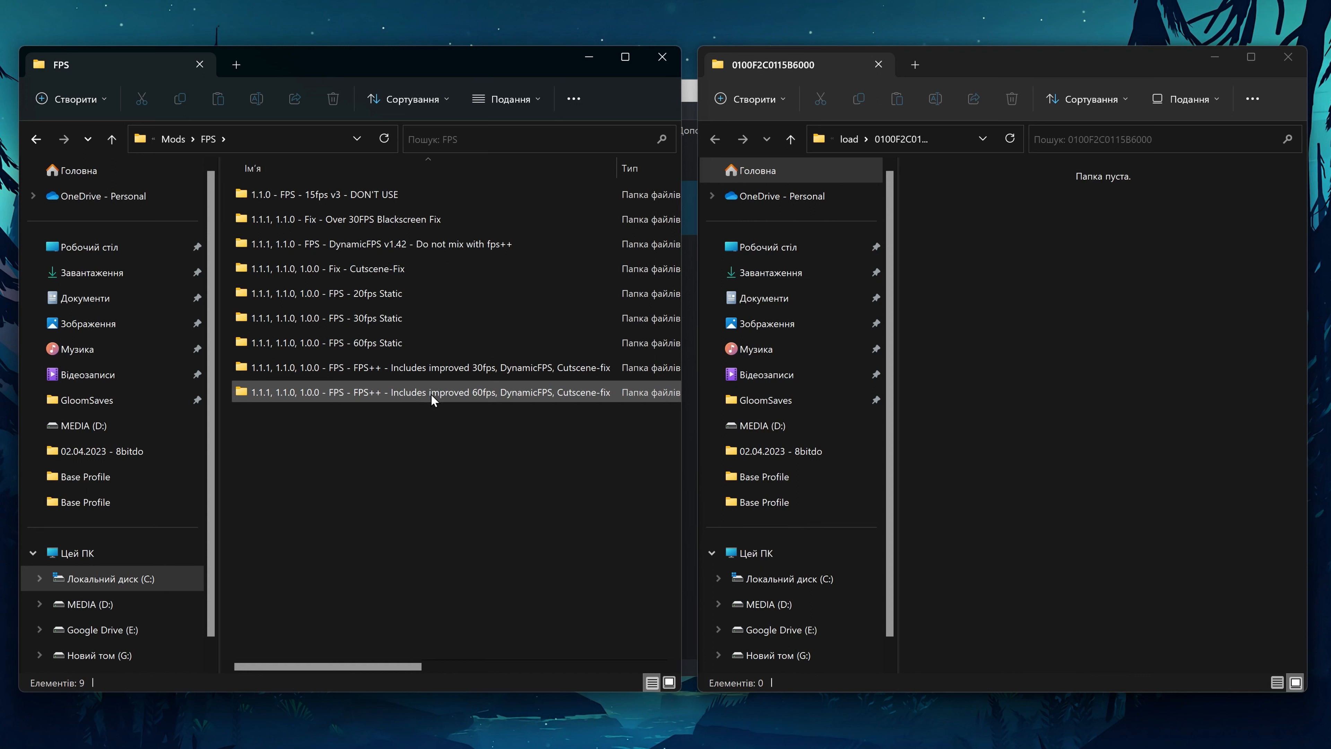
pyautogui.click(425, 369)
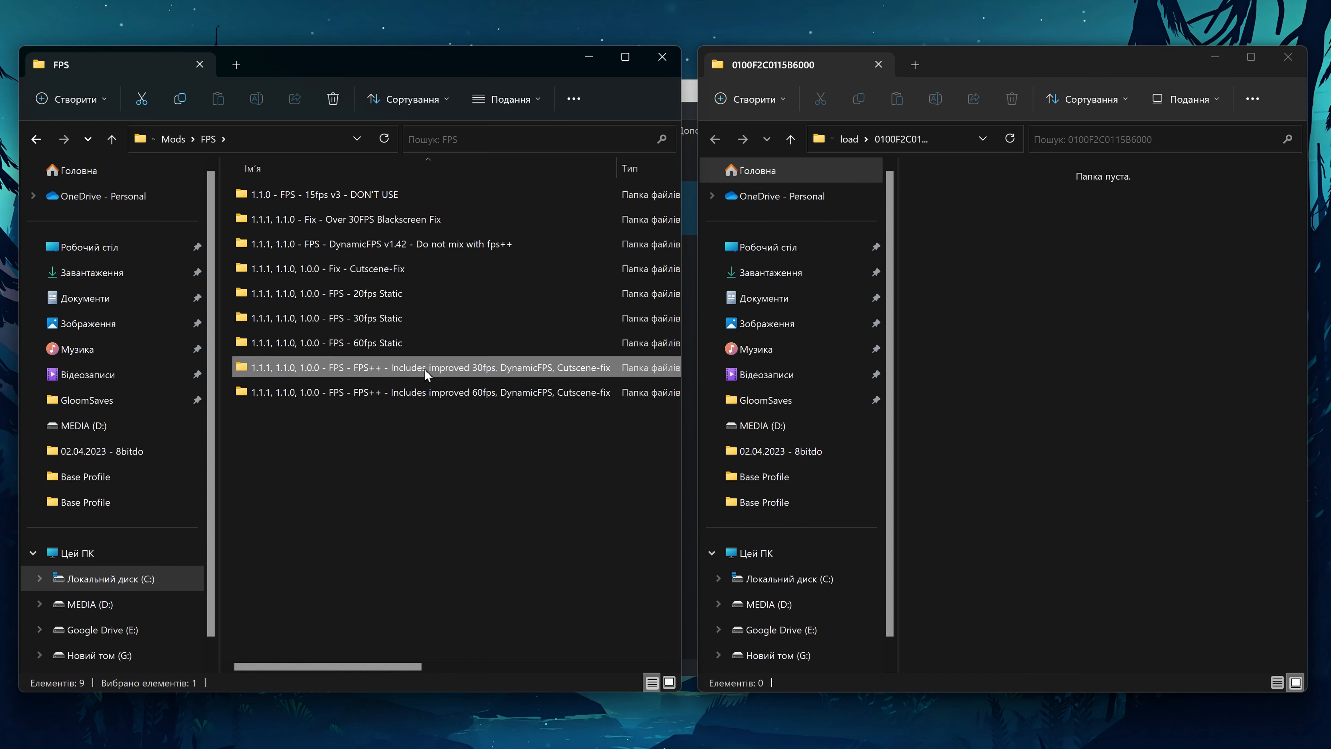
pyautogui.keyDown('ctrl'); pyautogui.click(407, 392); pyautogui.keyUp('ctrl')
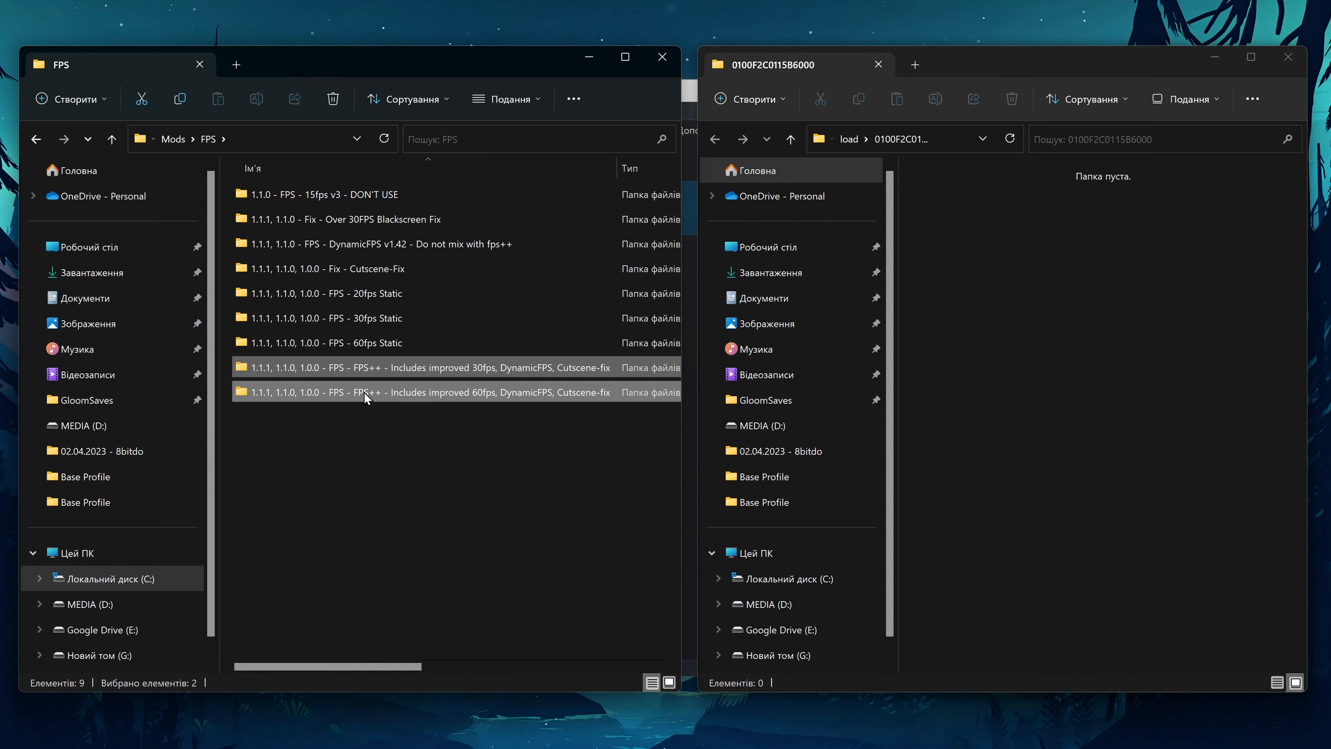
pyautogui.moveTo(454, 398); pyautogui.dragTo(1000, 359)
pyautogui.click(1002, 364)
pyautogui.hotkey('ctrl', 'v')
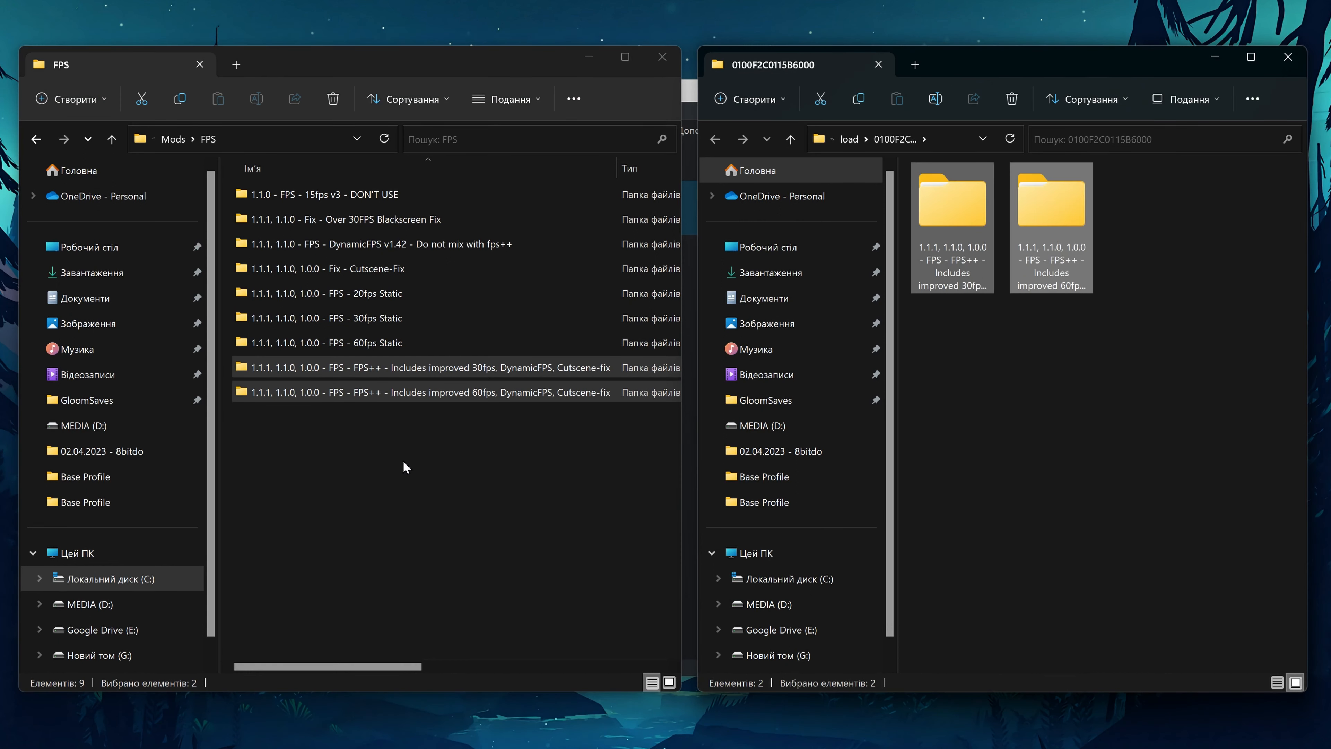
# - Copy the Resolution - New 1008p - FXAA On and Anisotropic Filtering Fix mods from the Graphics folder into the game's mod folder
pyautogui.click(37, 140)
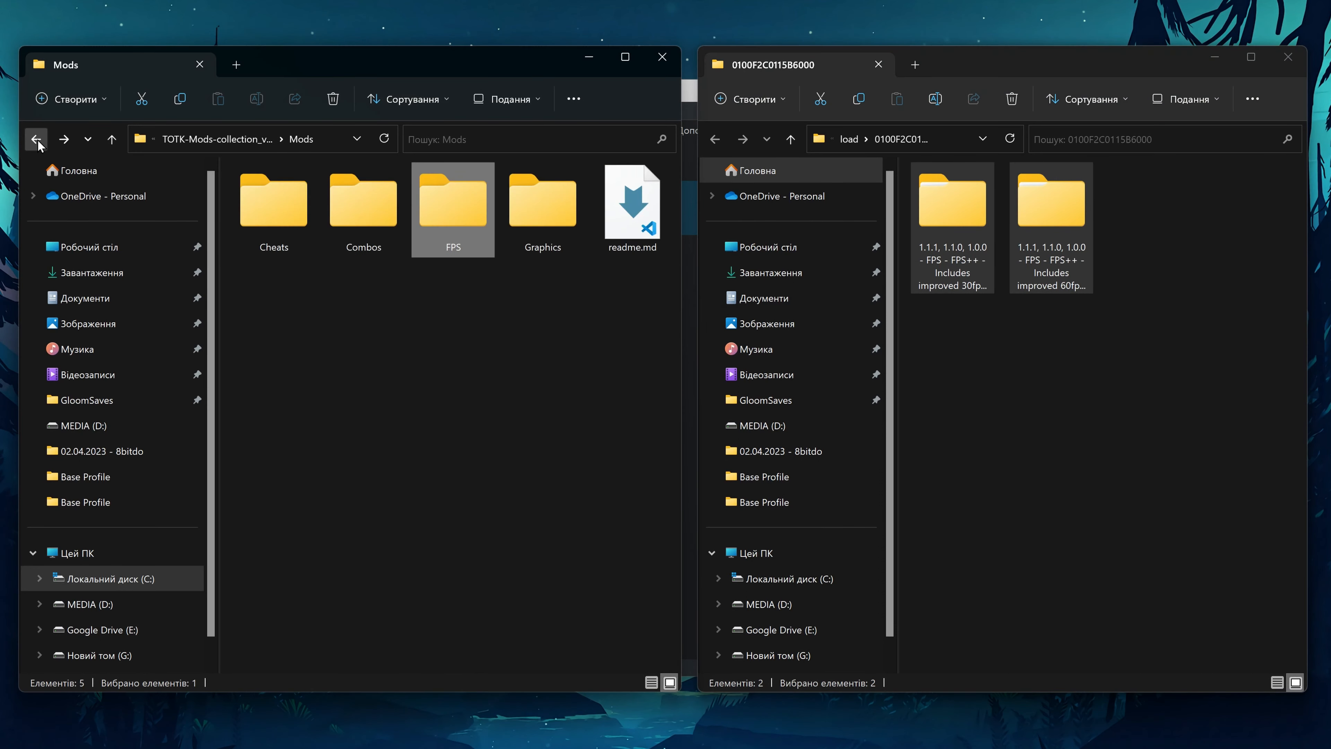
pyautogui.doubleClick(541, 218)
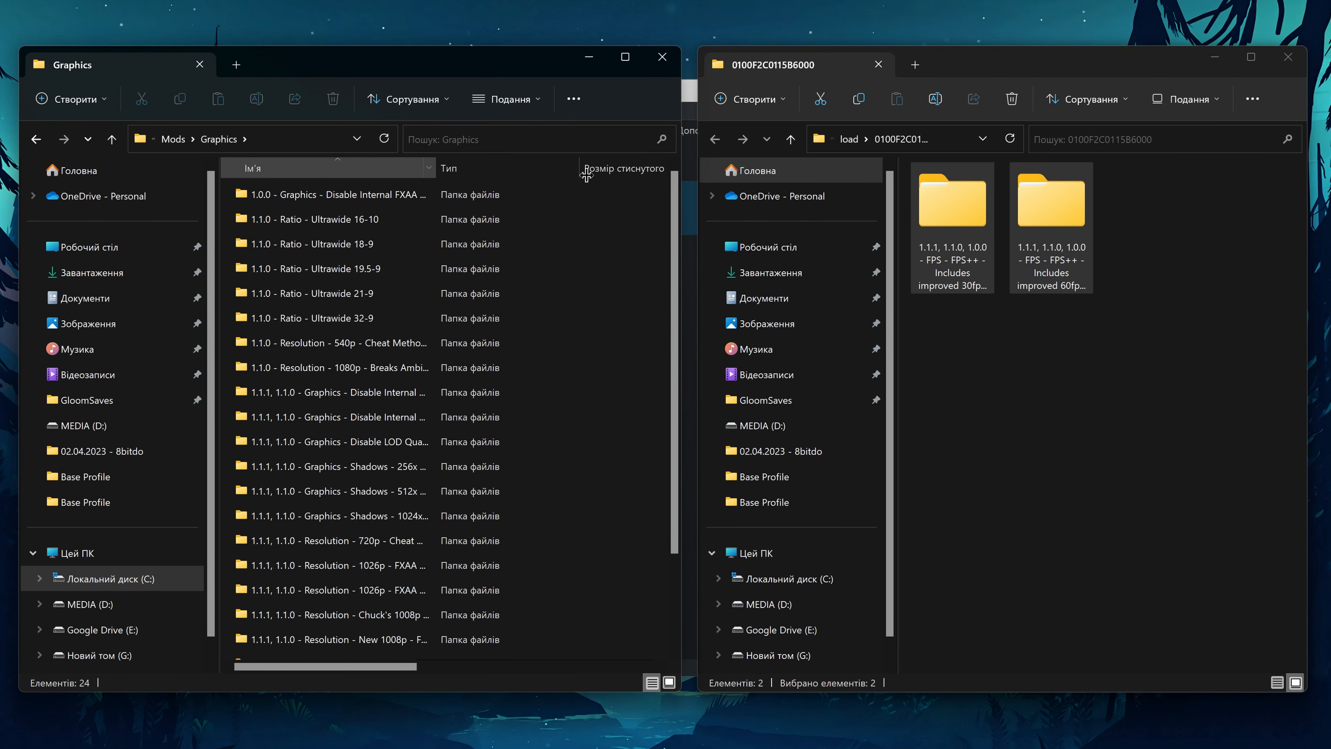
pyautogui.moveTo(587, 175); pyautogui.dragTo(644, 175)
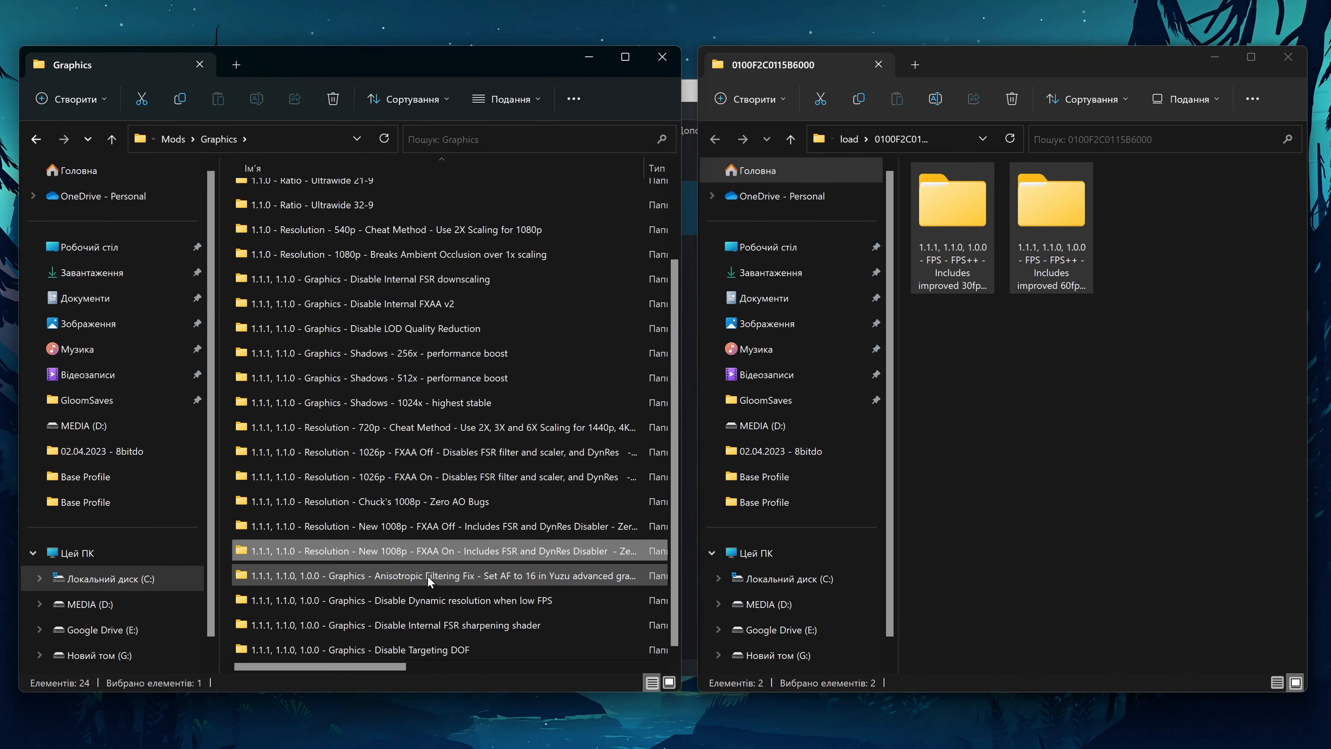
pyautogui.keyDown('ctrl'); pyautogui.click(385, 578); pyautogui.keyUp('ctrl')
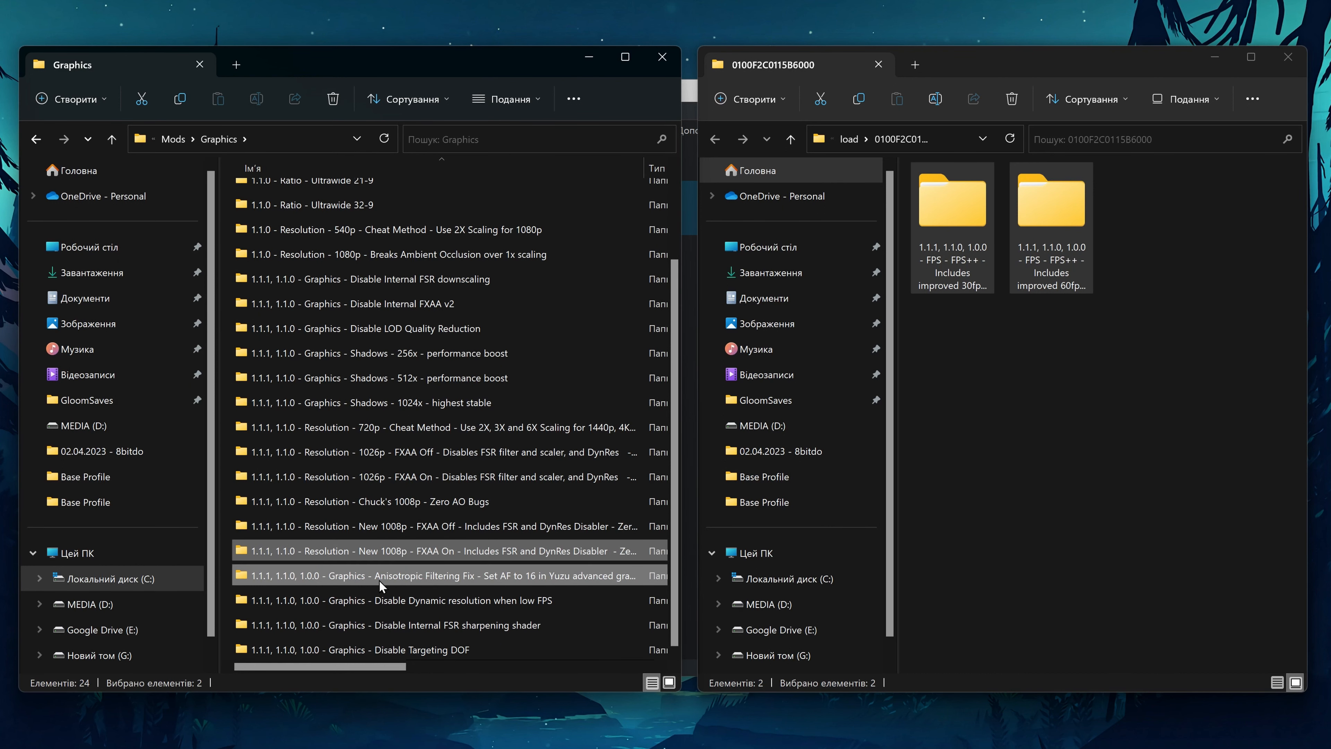
pyautogui.moveTo(379, 579); pyautogui.dragTo(990, 398)
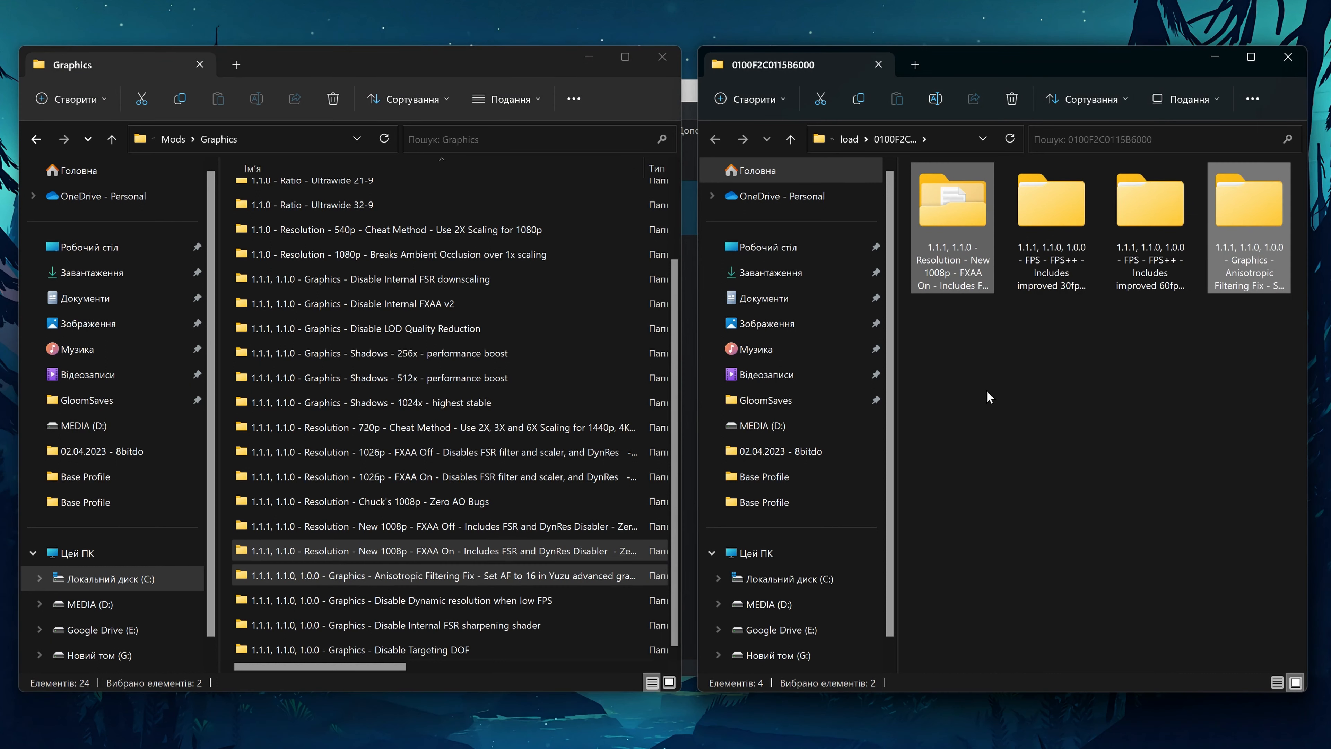
# - Return to the Downloads folder and delete the TOTK-Mods-collection archive
pyautogui.click(36, 139)
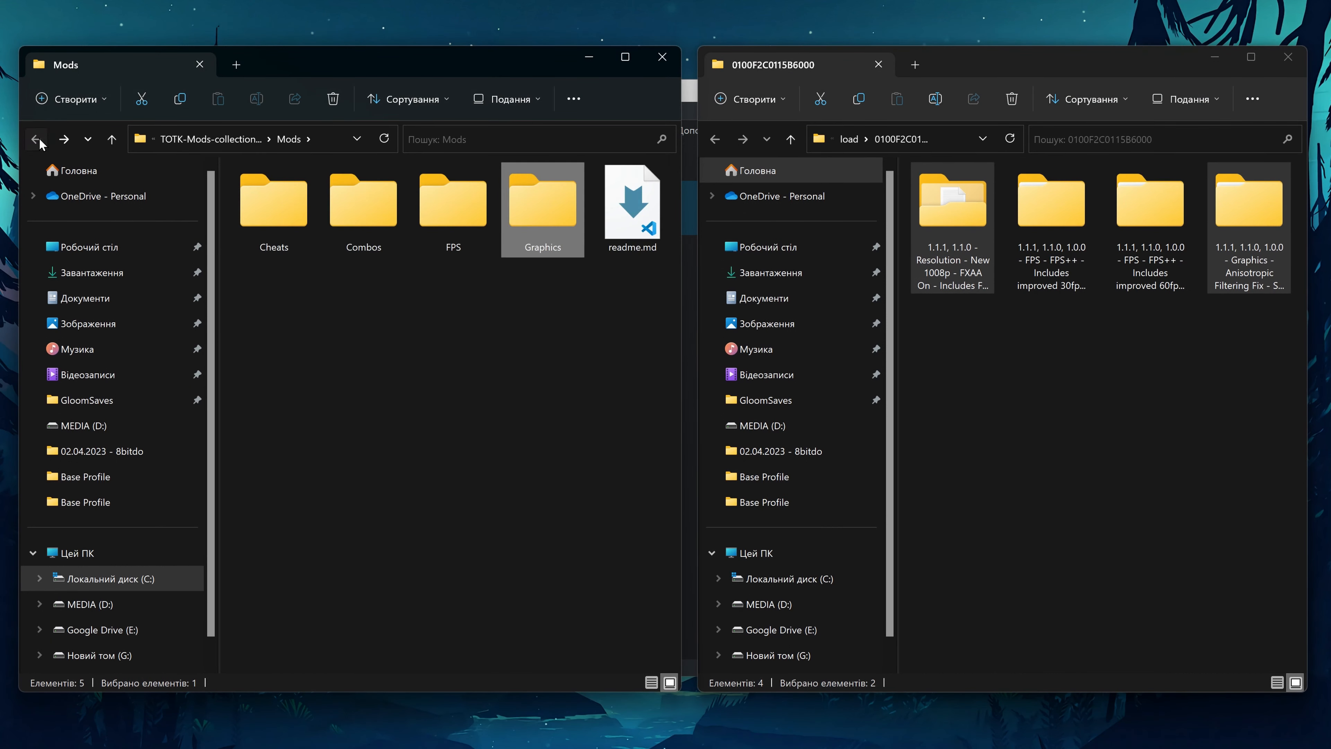
pyautogui.click(37, 139)
pyautogui.click(37, 140)
pyautogui.rightClick(275, 237)
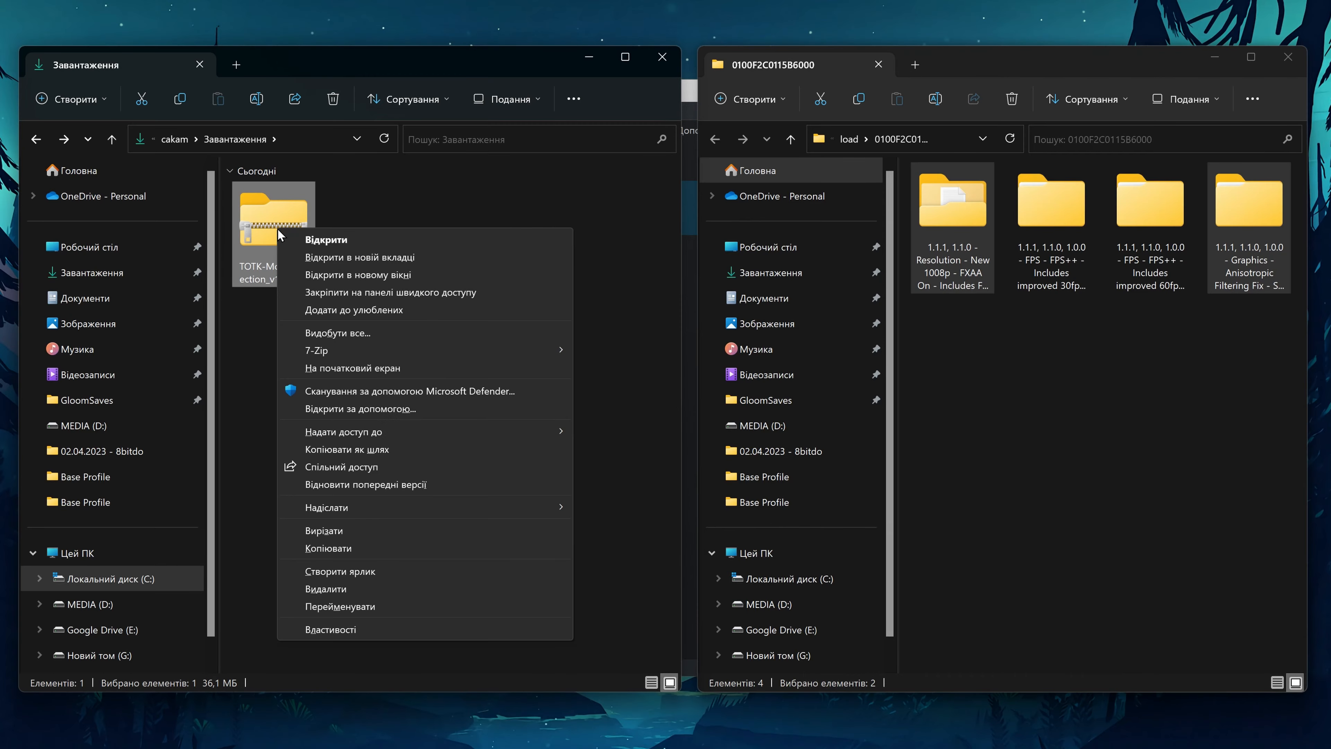
pyautogui.click(366, 587)
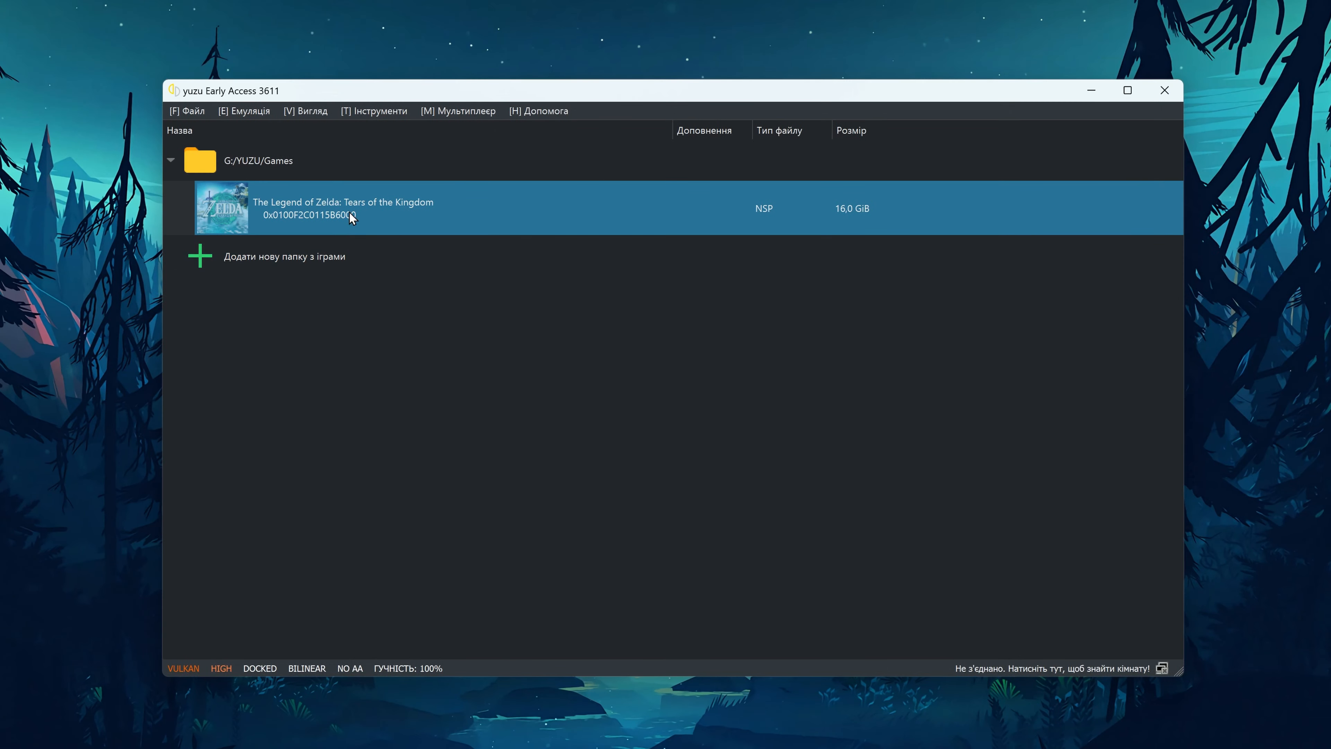
# - Examine the installed add-ons, version and game ID in the properties of The Legend of Zelda: Tears of the Kingdom
pyautogui.rightClick(349, 211)
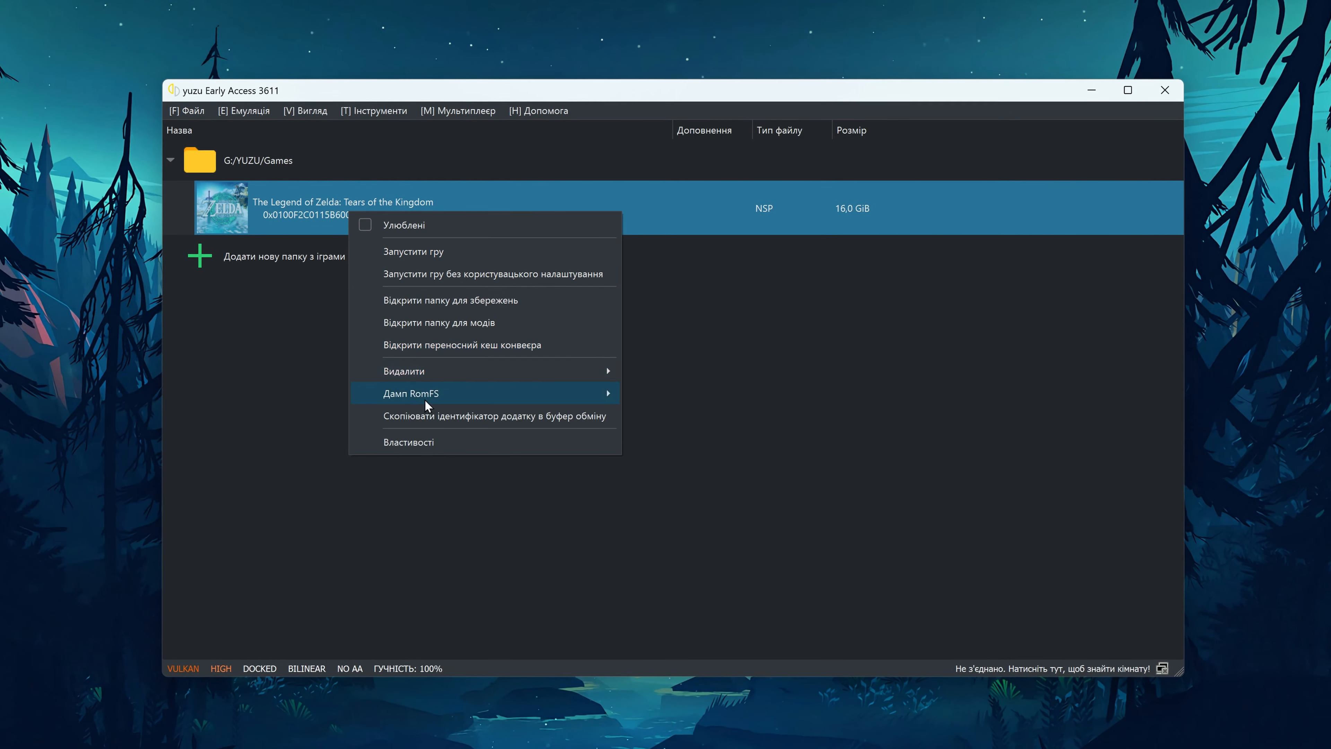
pyautogui.click(427, 442)
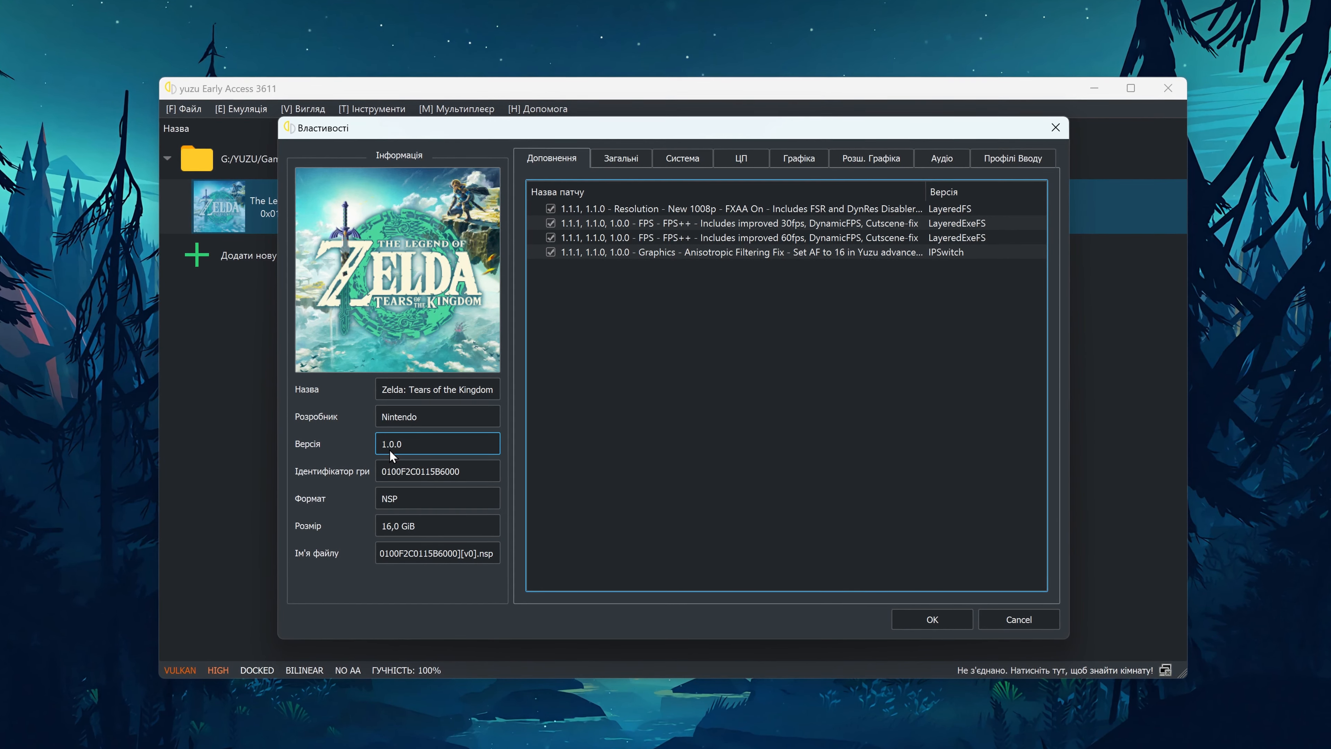
pyautogui.click(406, 449)
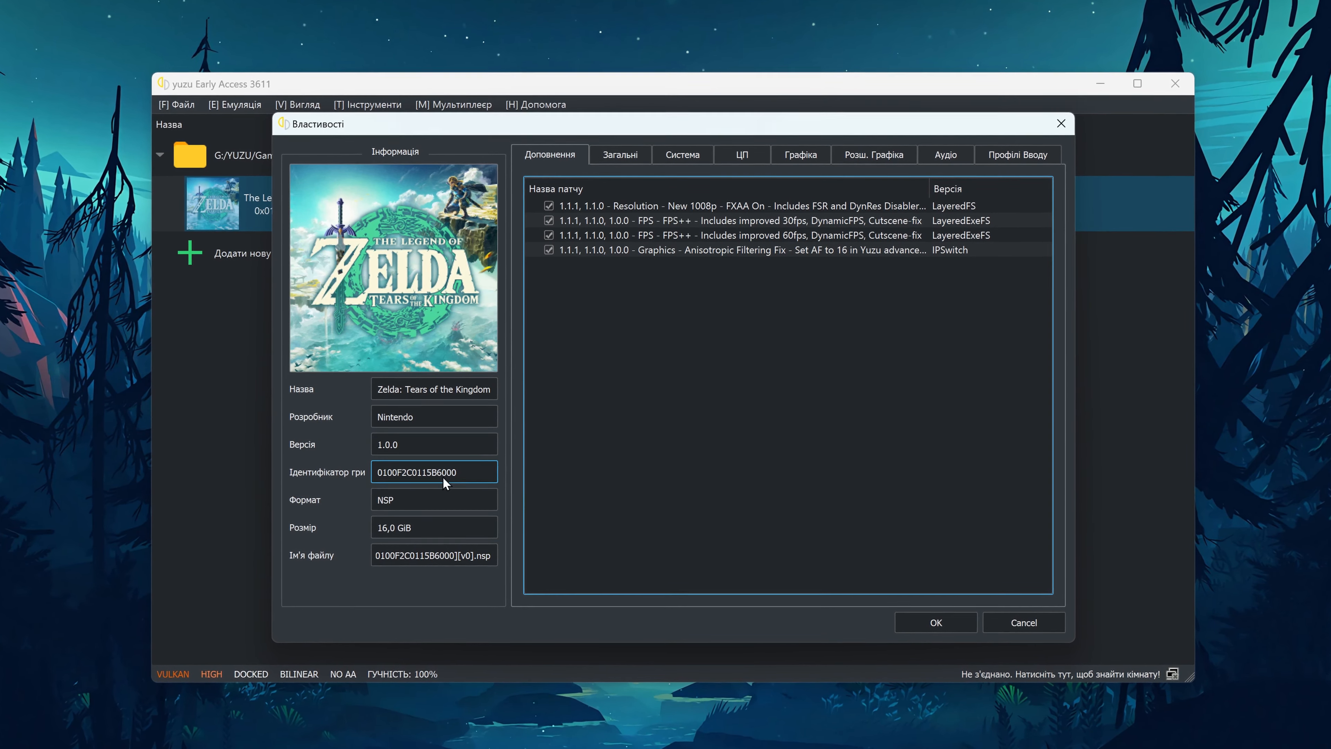
pyautogui.click(936, 622)
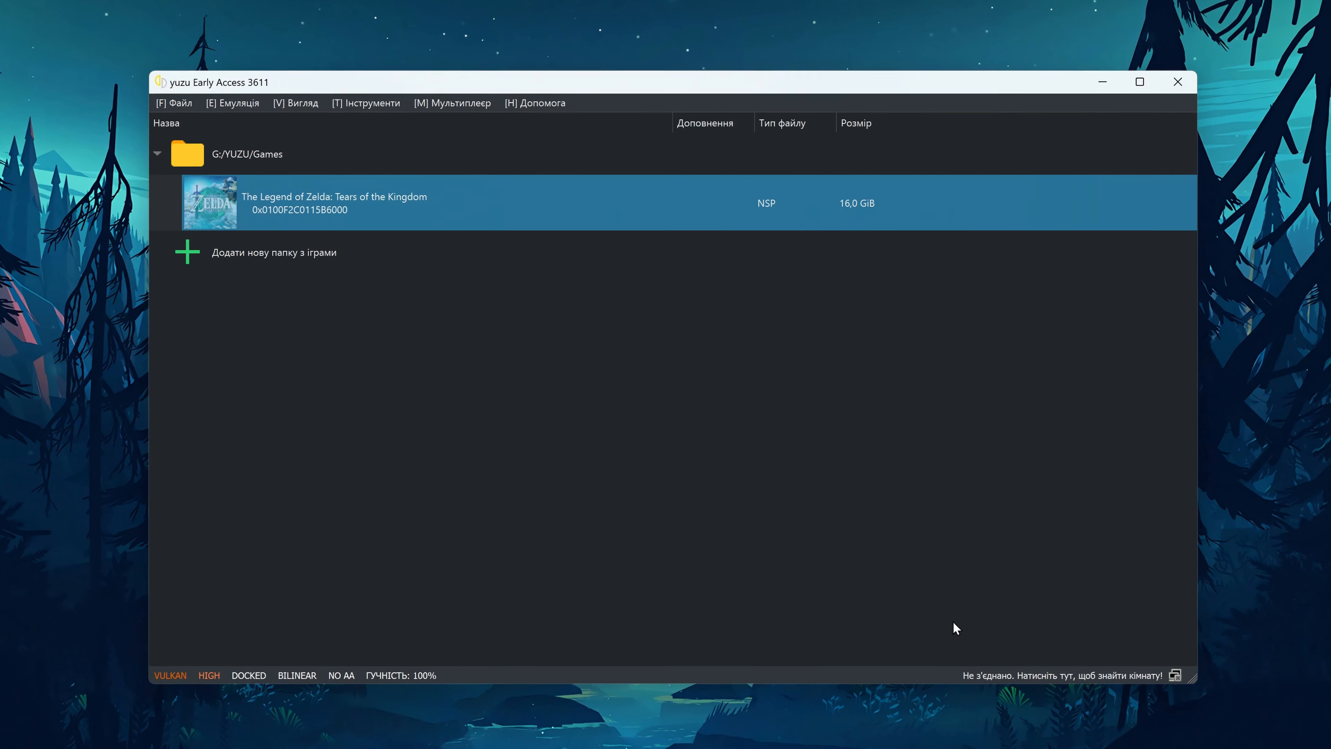
# - Install the update The Legend of Zelda Tears of the Kingdom [0100F2C0115B6800][v196608].nsp from its folder in G:/YUZU/Games to NAND
pyautogui.click(171, 103)
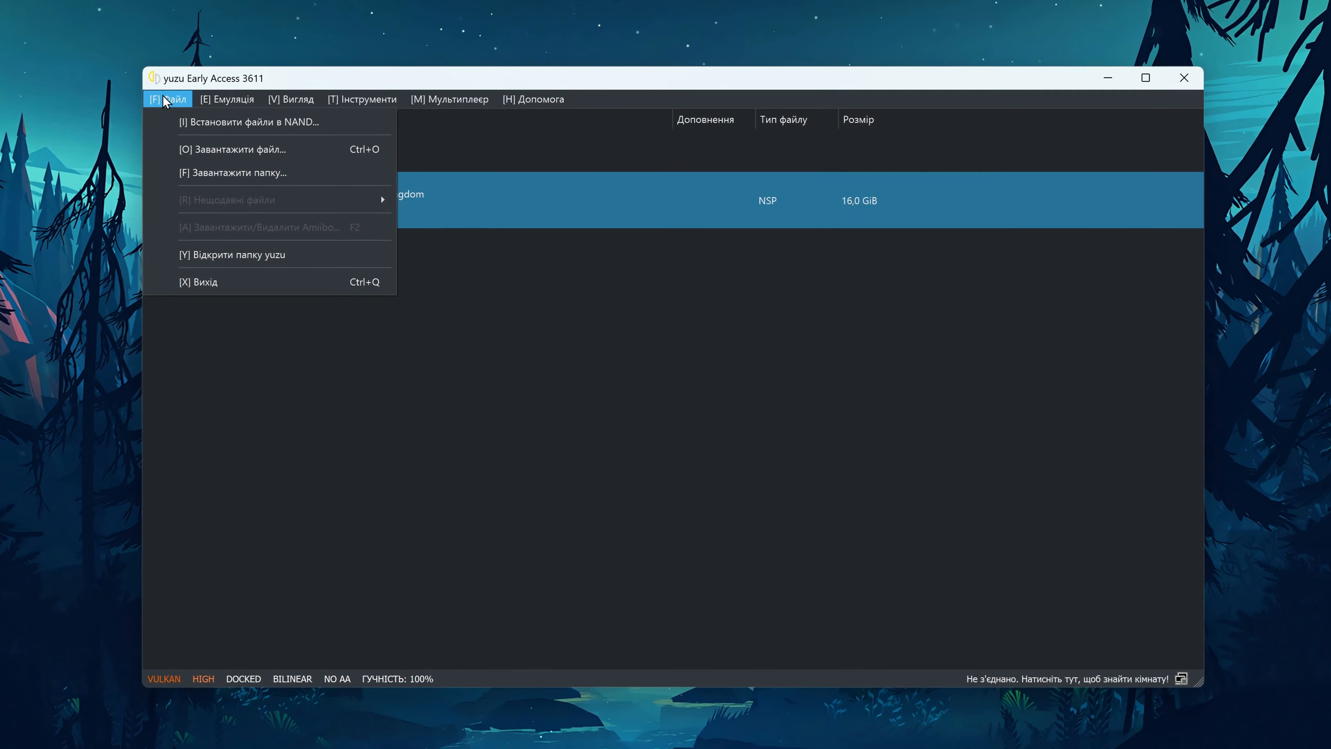
pyautogui.click(335, 119)
pyautogui.click(437, 128)
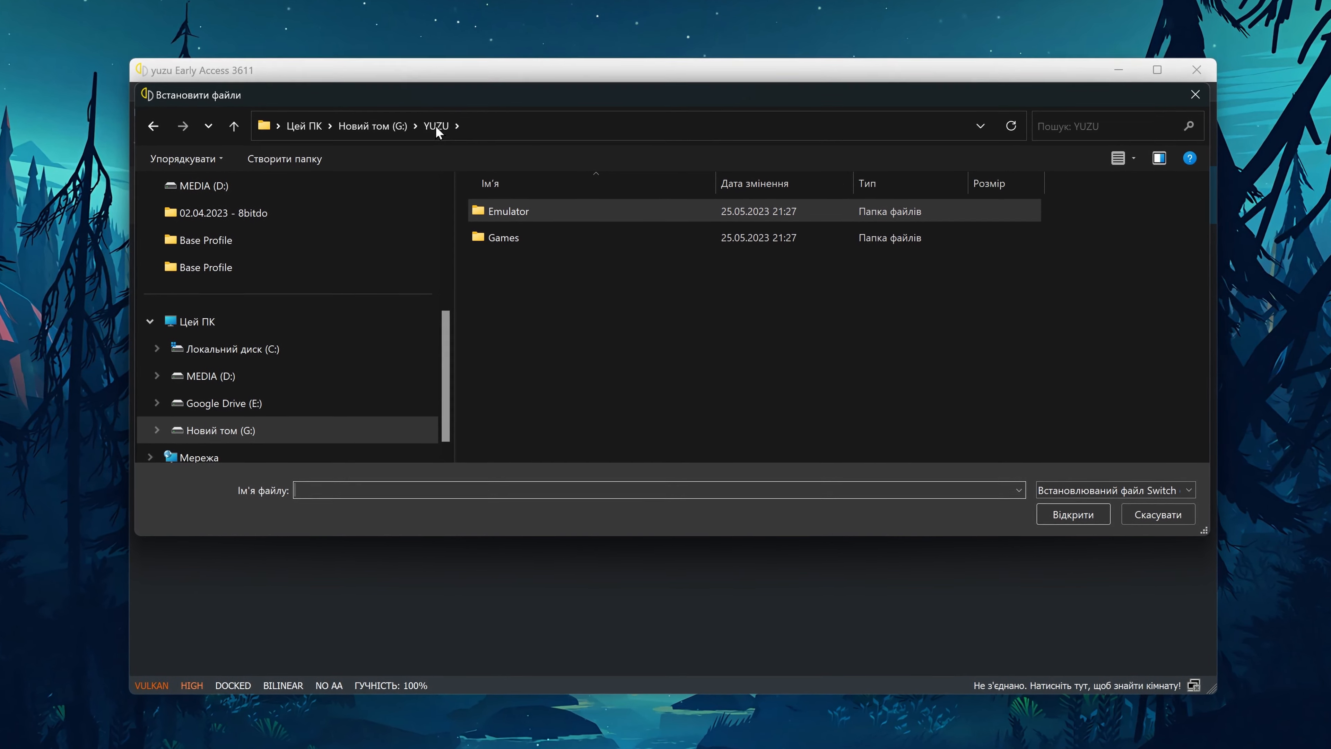
pyautogui.doubleClick(507, 239)
pyautogui.doubleClick(567, 210)
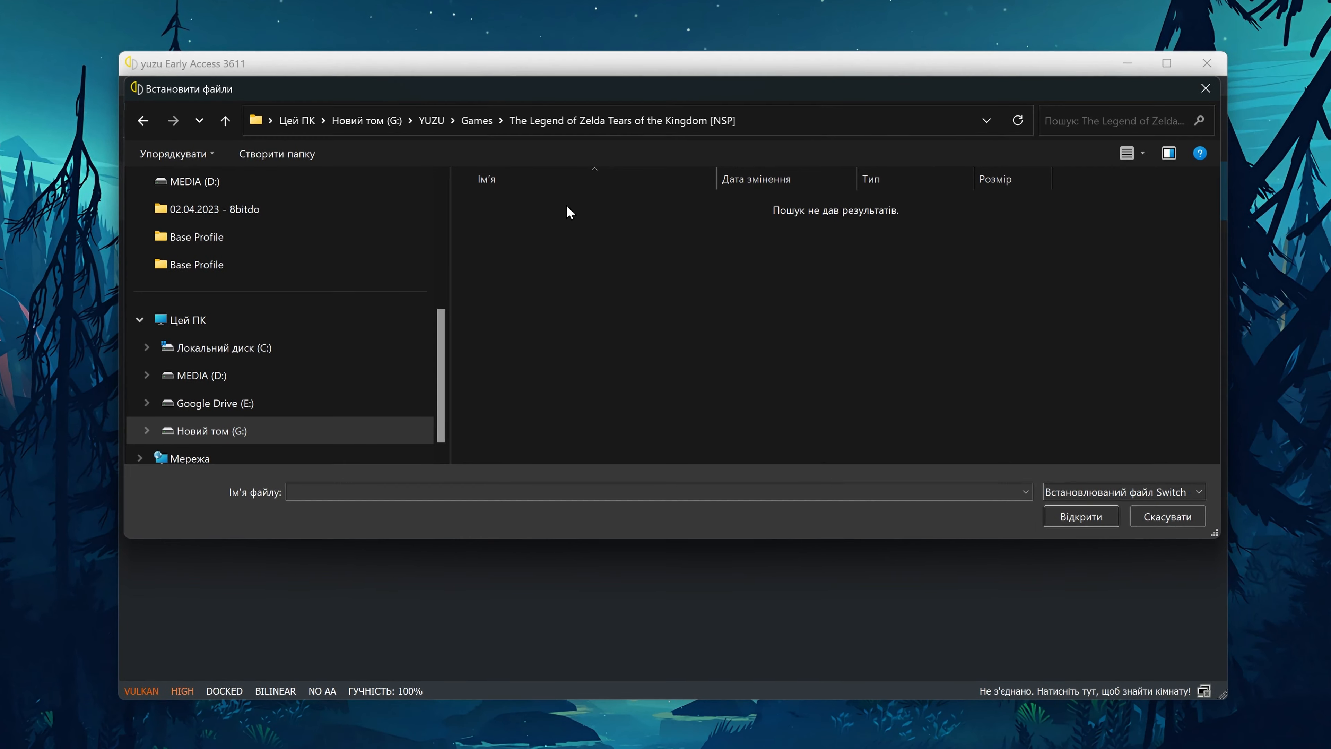
pyautogui.click(1152, 491)
pyautogui.click(1169, 536)
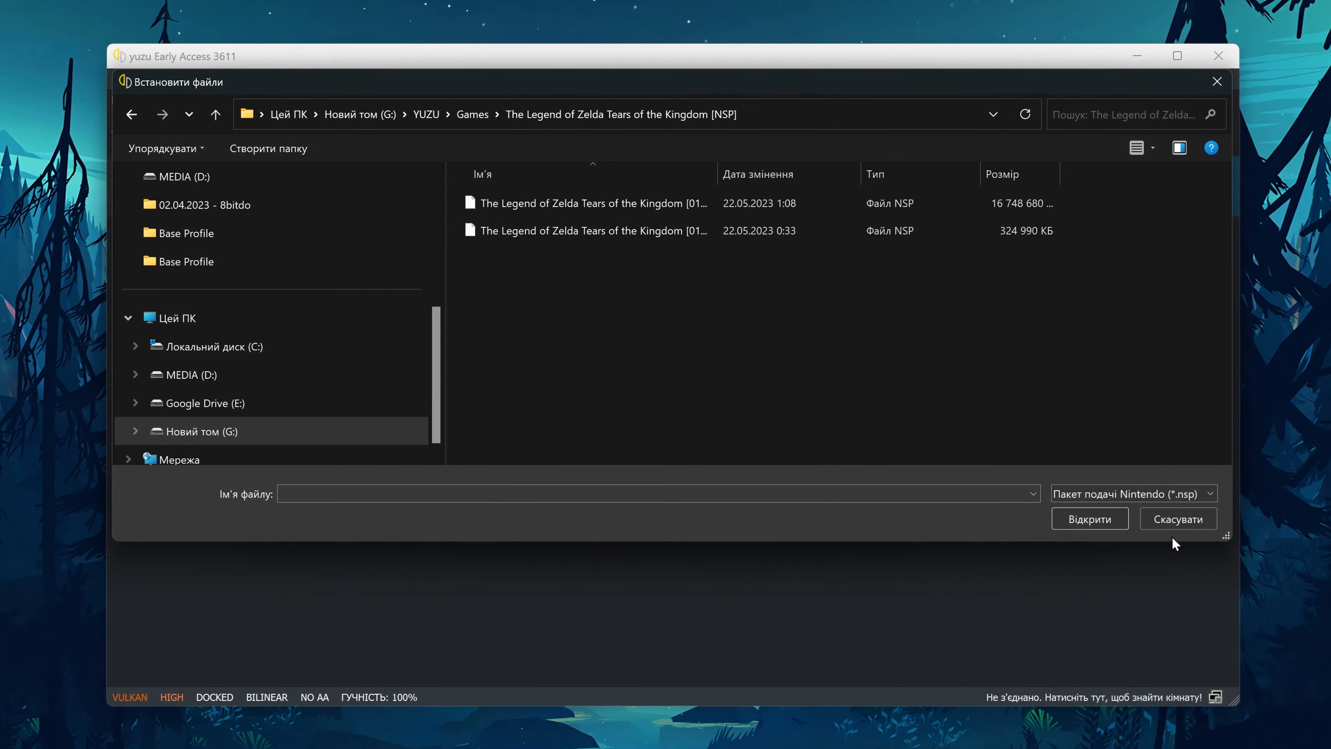
pyautogui.click(1006, 231)
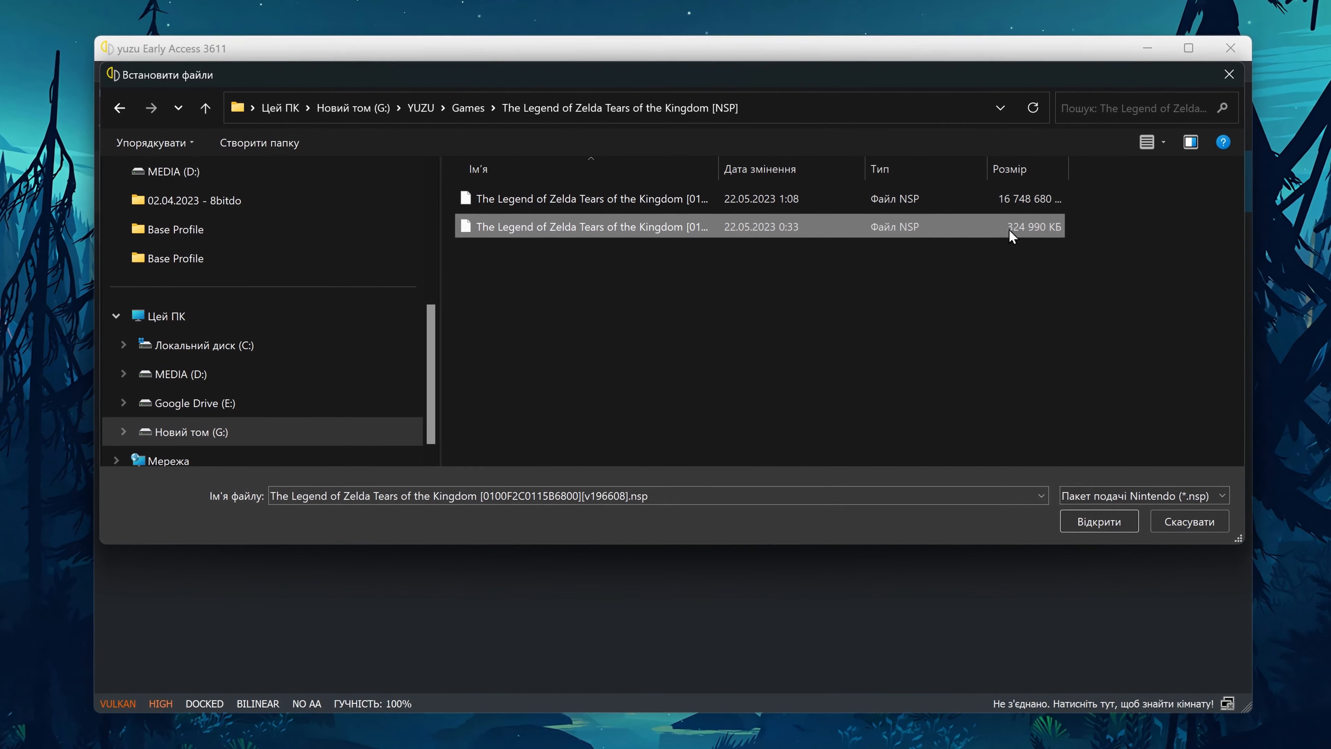
pyautogui.click(1105, 522)
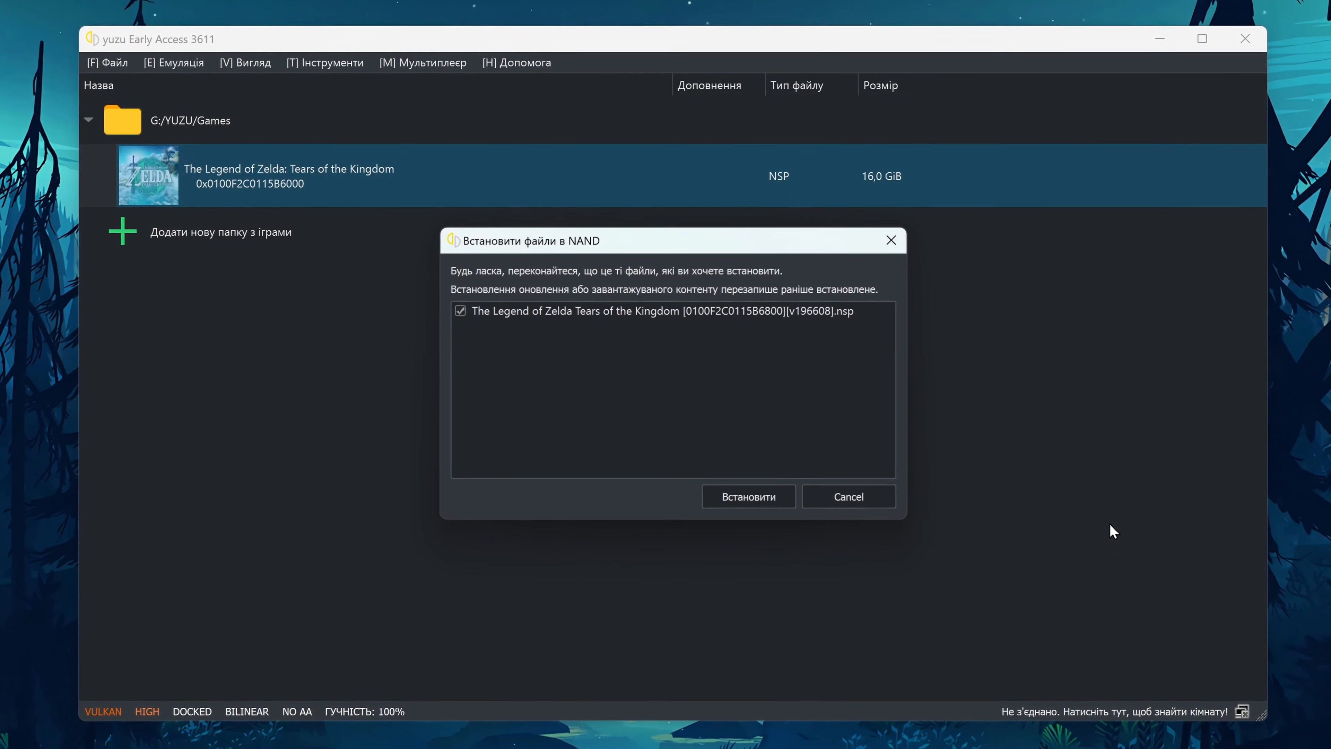
pyautogui.click(747, 498)
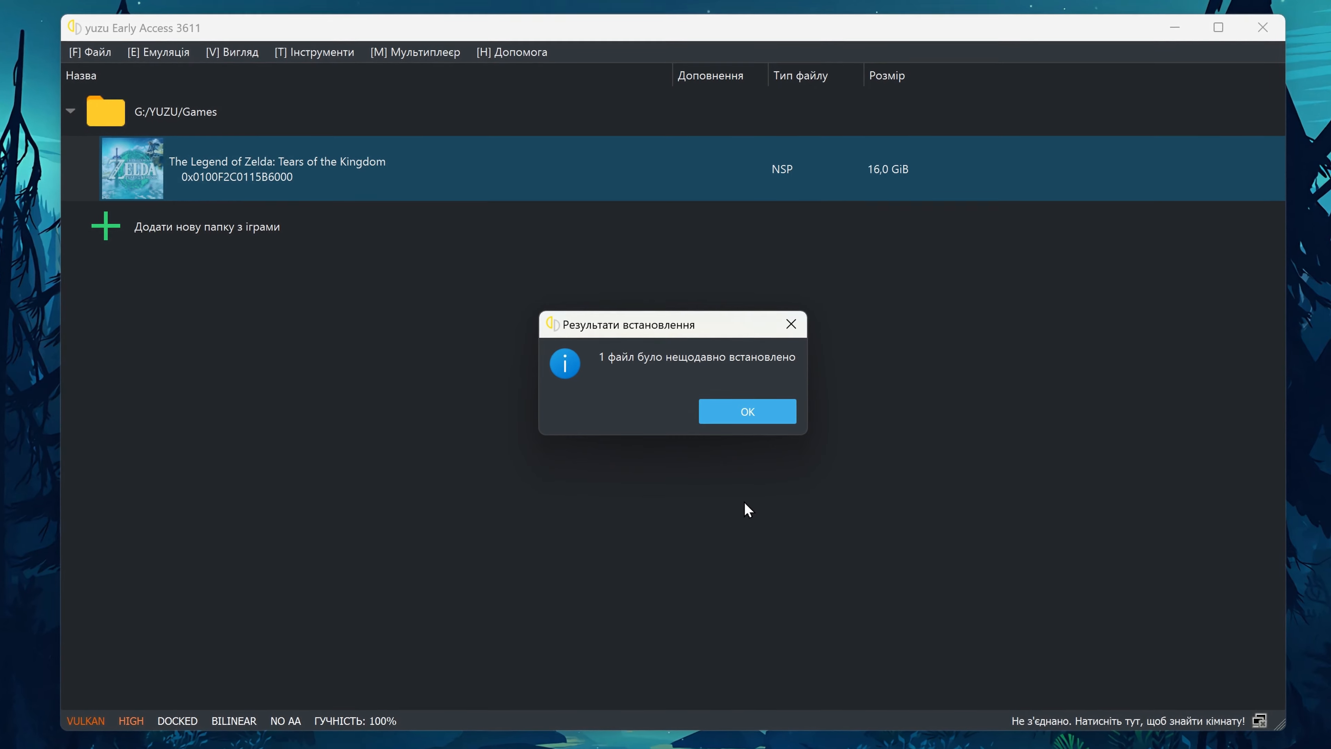
pyautogui.click(731, 412)
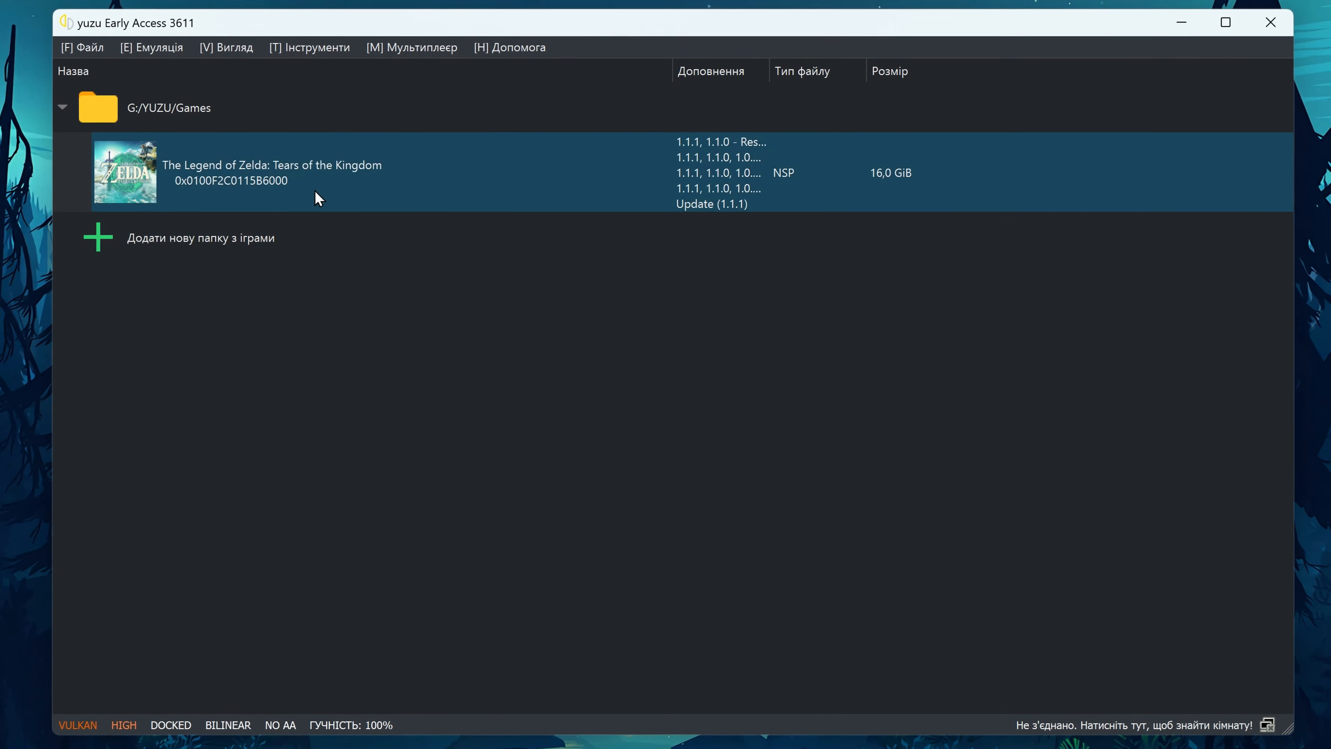
# - Check the game's version and add-on list in its properties after installing the update
pyautogui.rightClick(317, 187)
pyautogui.click(386, 457)
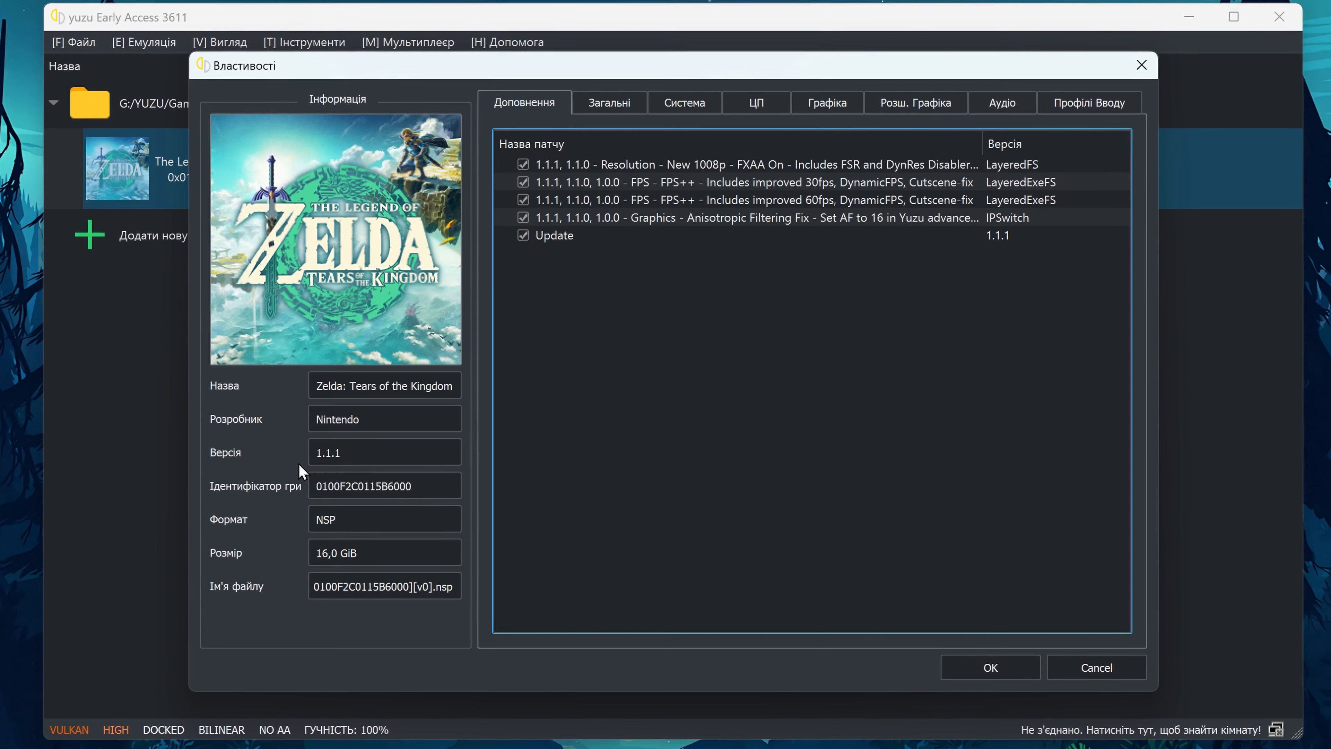
pyautogui.click(340, 458)
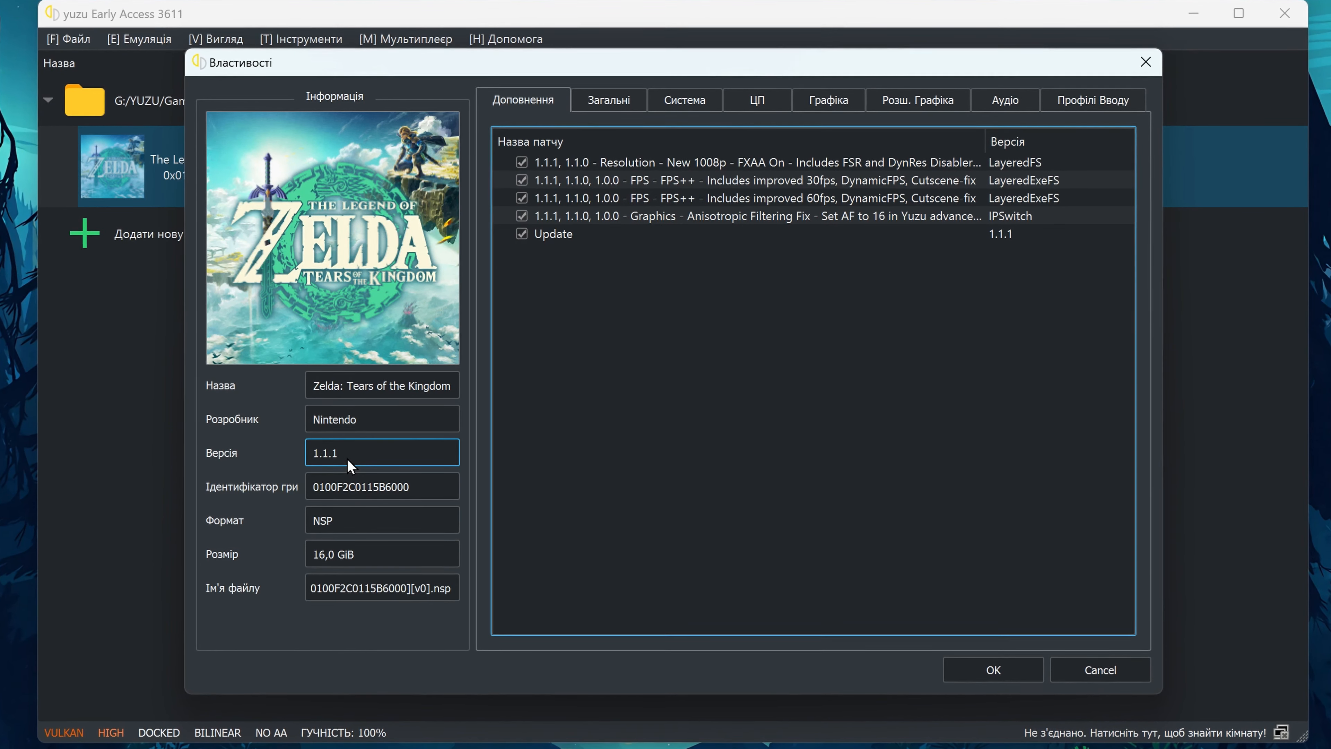
pyautogui.click(979, 667)
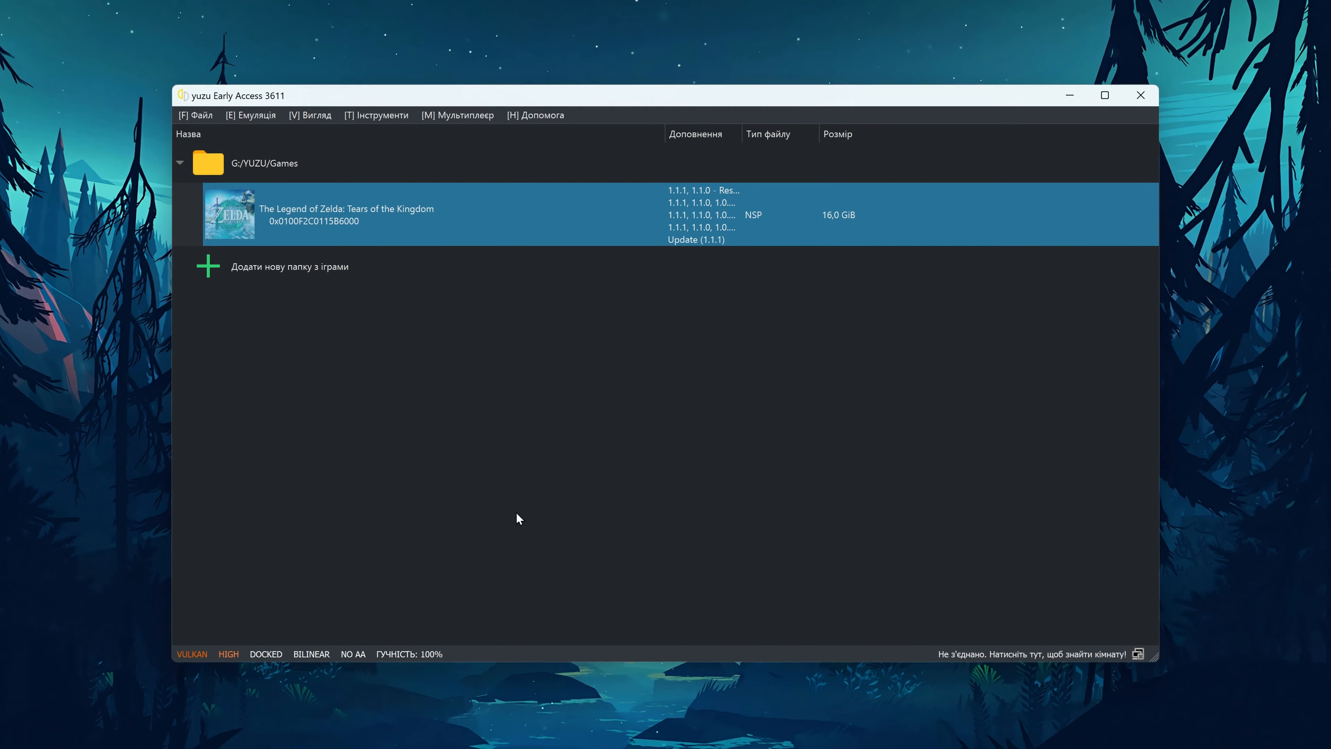
# - Open the emulator settings and review the hotkey, interface, web service and debug options
pyautogui.click(251, 115)
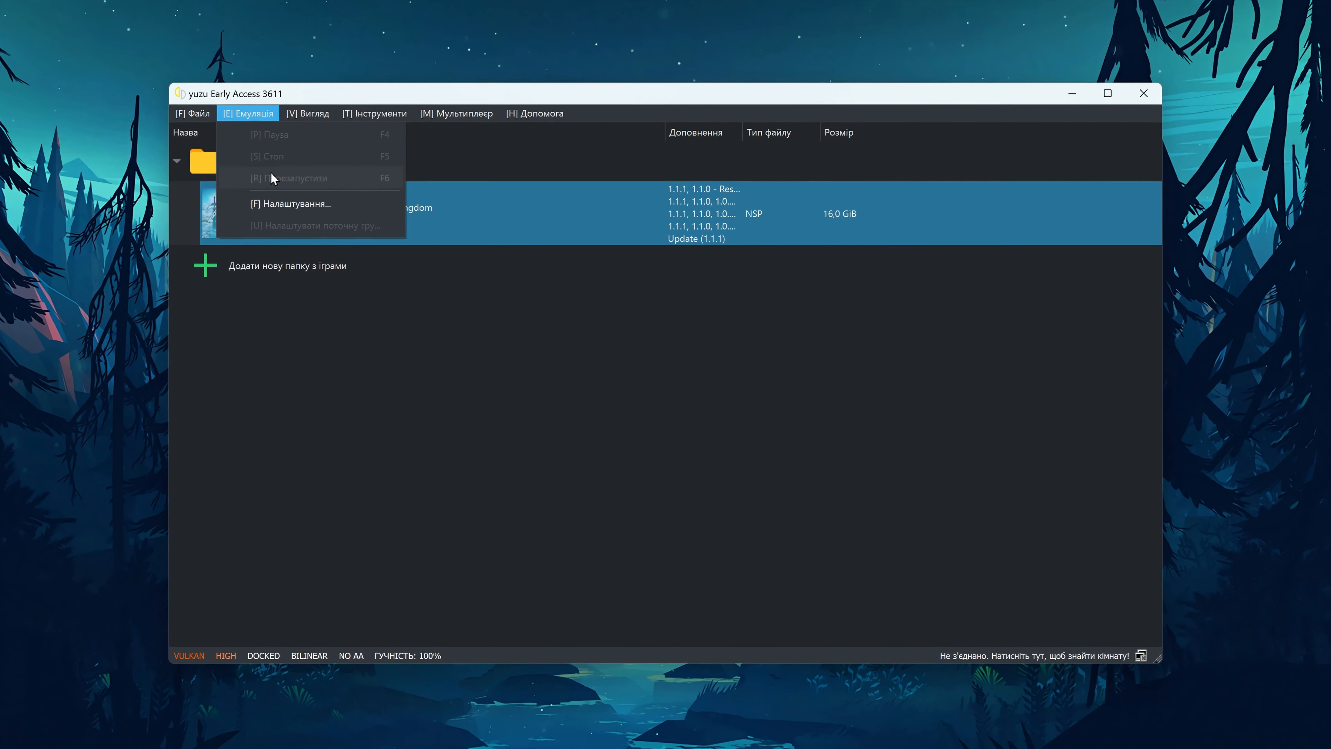
pyautogui.click(281, 203)
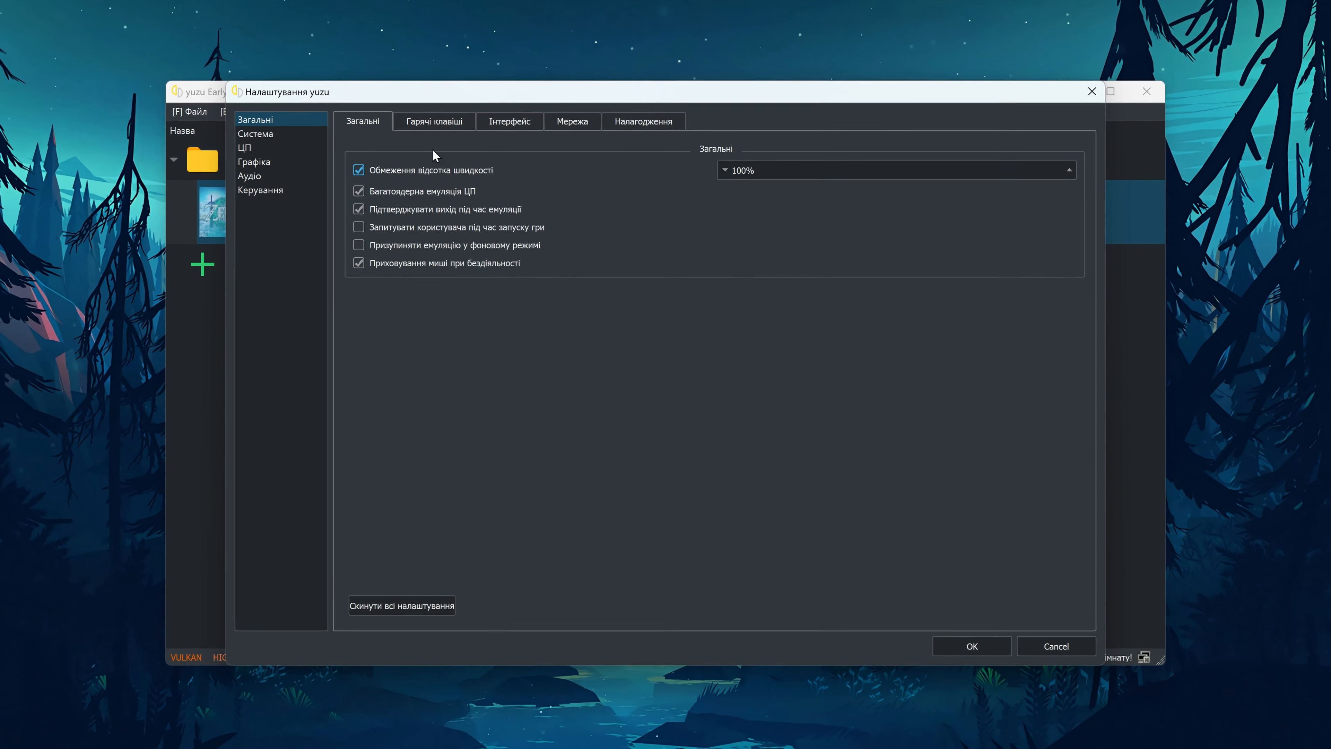
pyautogui.click(436, 114)
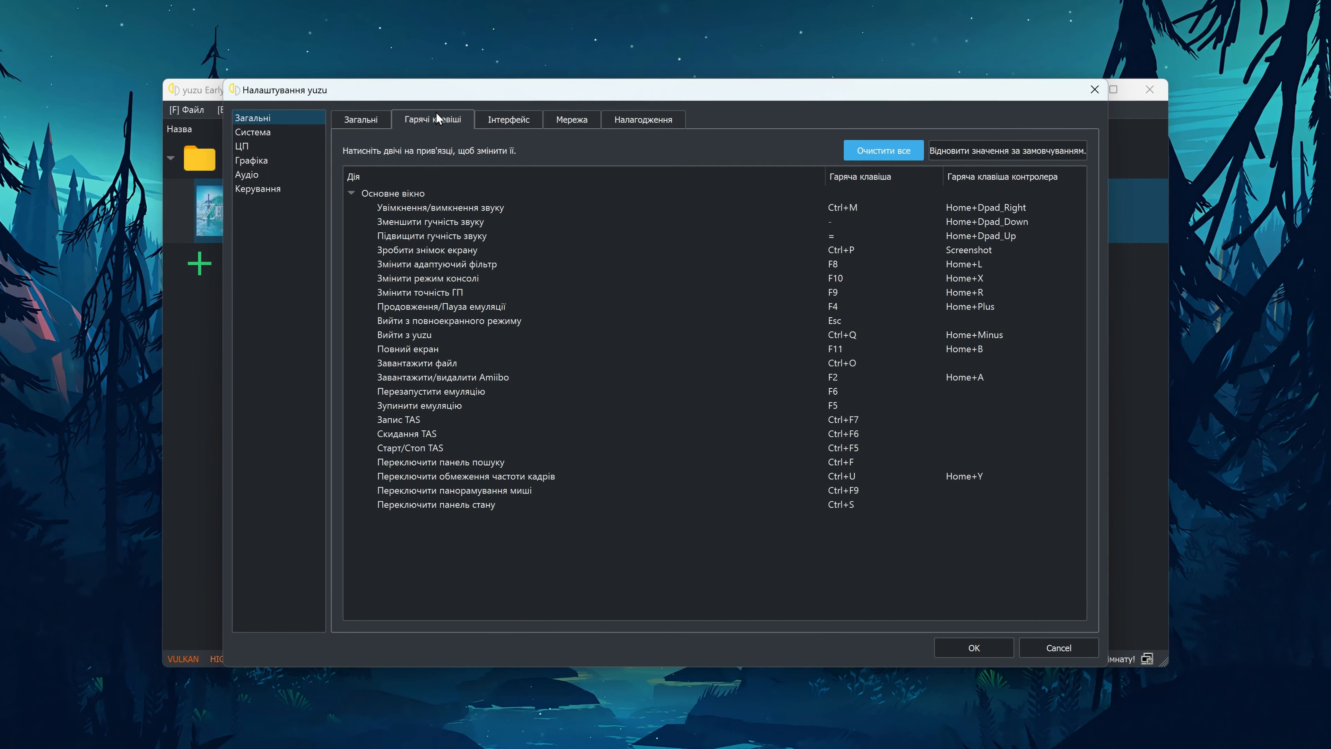
pyautogui.click(495, 119)
pyautogui.click(568, 120)
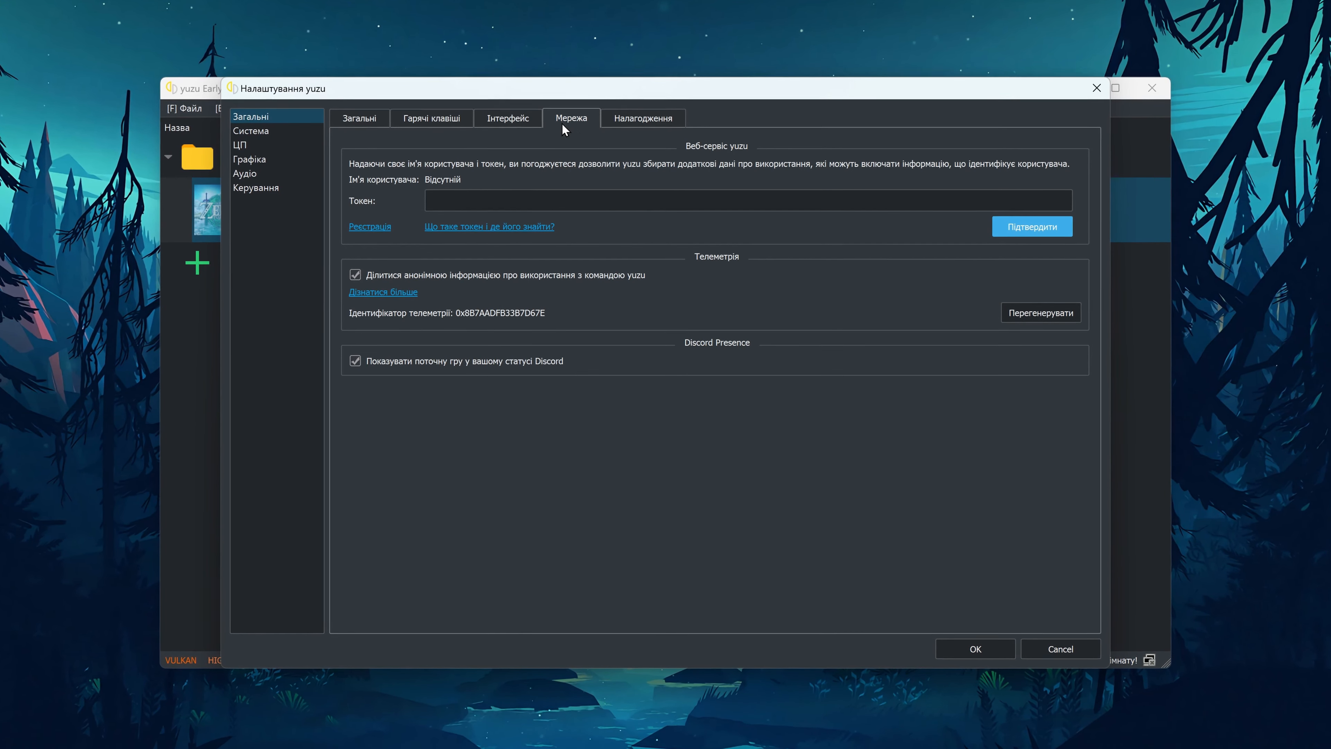
pyautogui.click(618, 121)
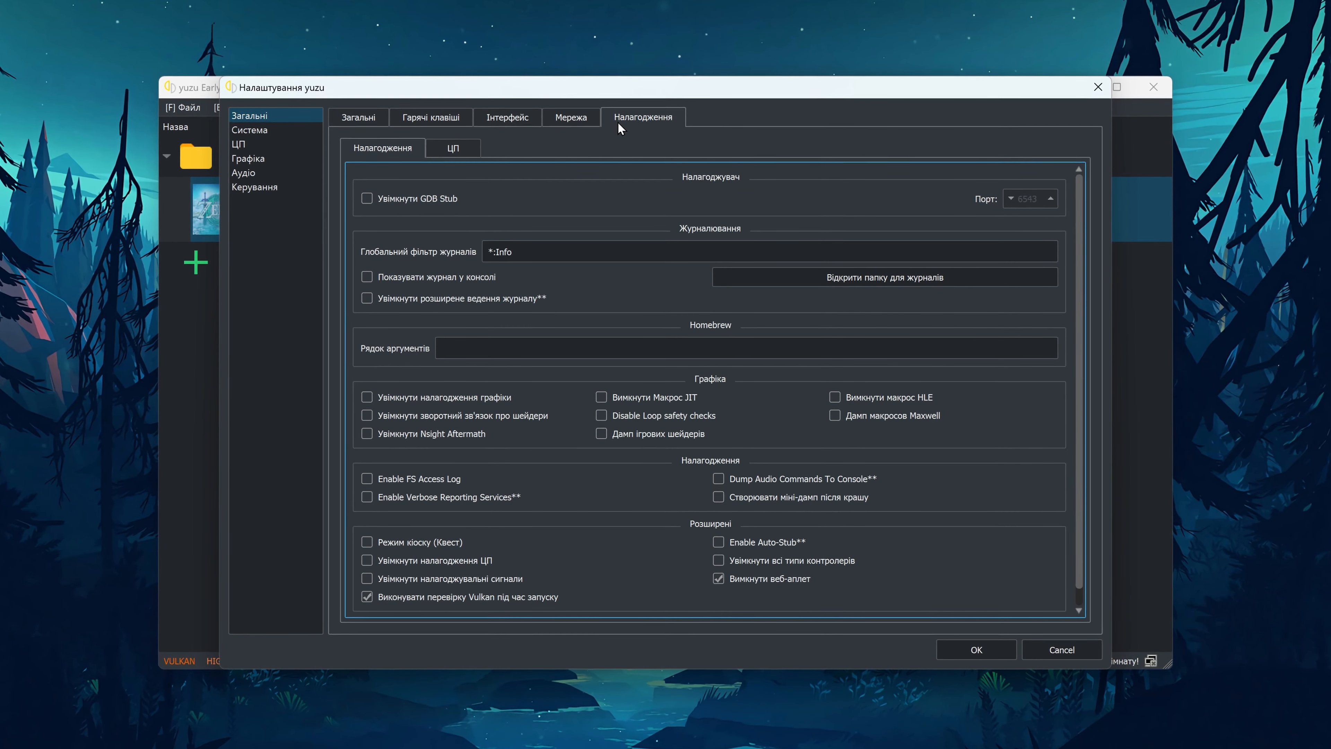
# - Set the emulated system's language to Російська (Русский) and its region to Європа
pyautogui.click(261, 128)
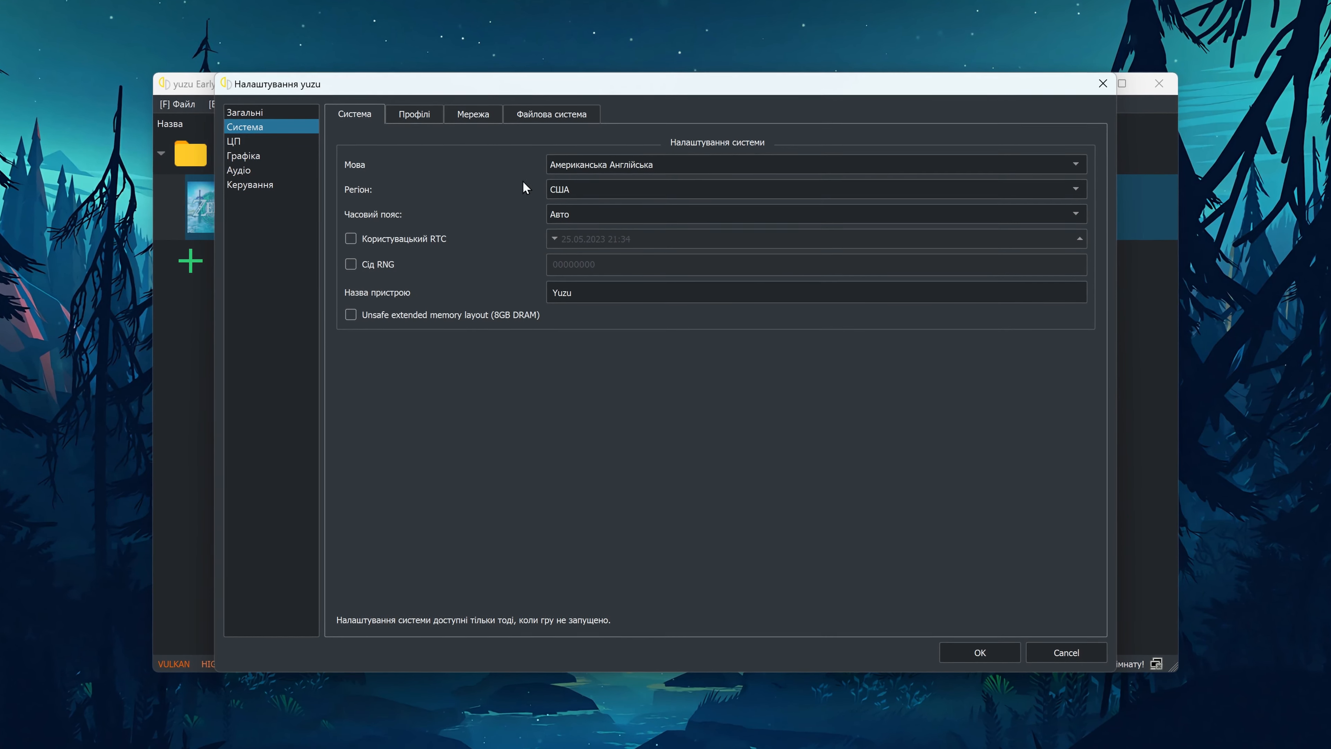
pyautogui.click(656, 166)
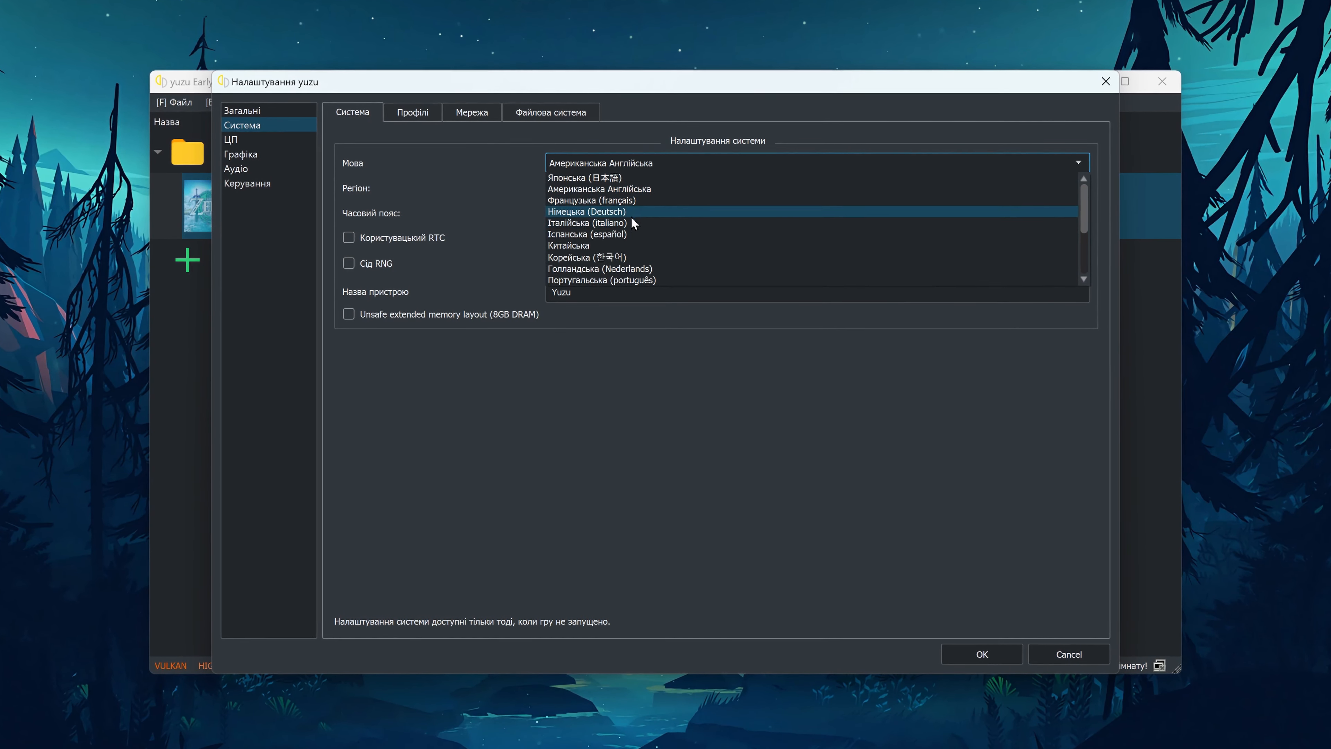
pyautogui.scroll(-3, 623, 253)
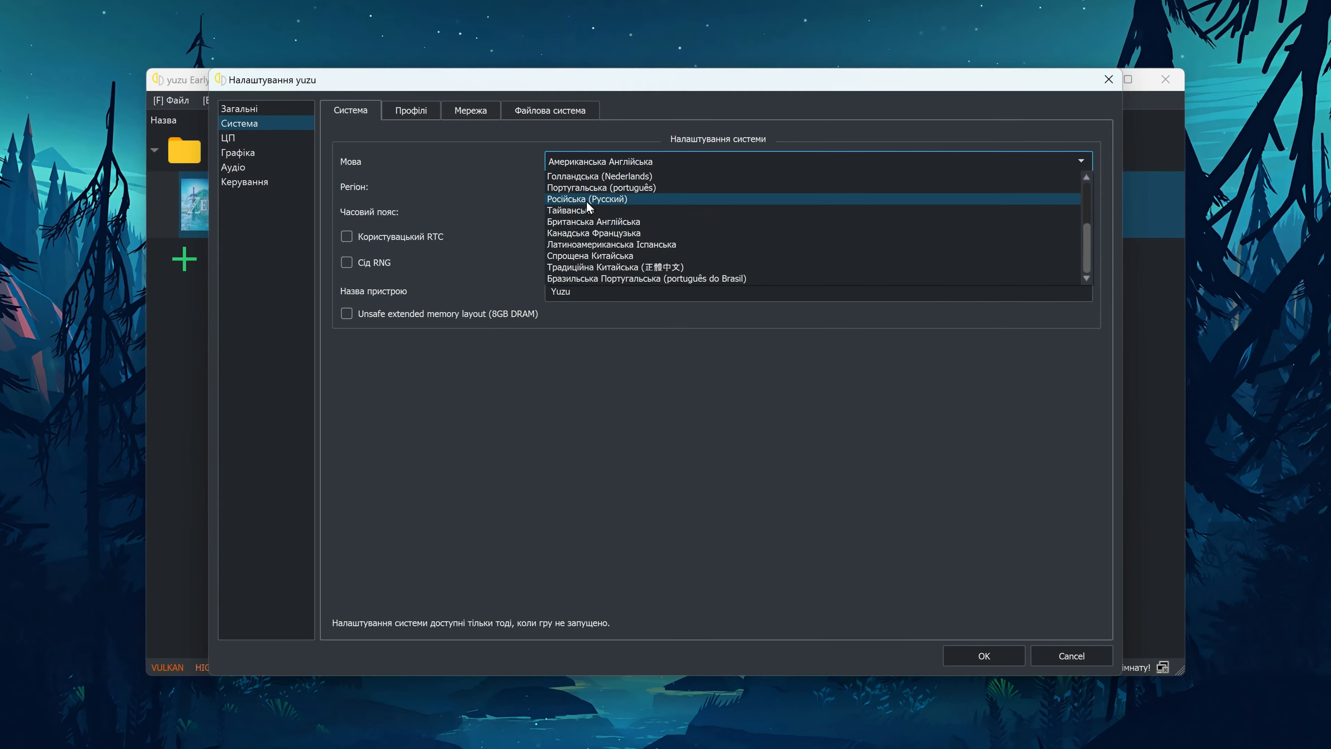
pyautogui.click(586, 200)
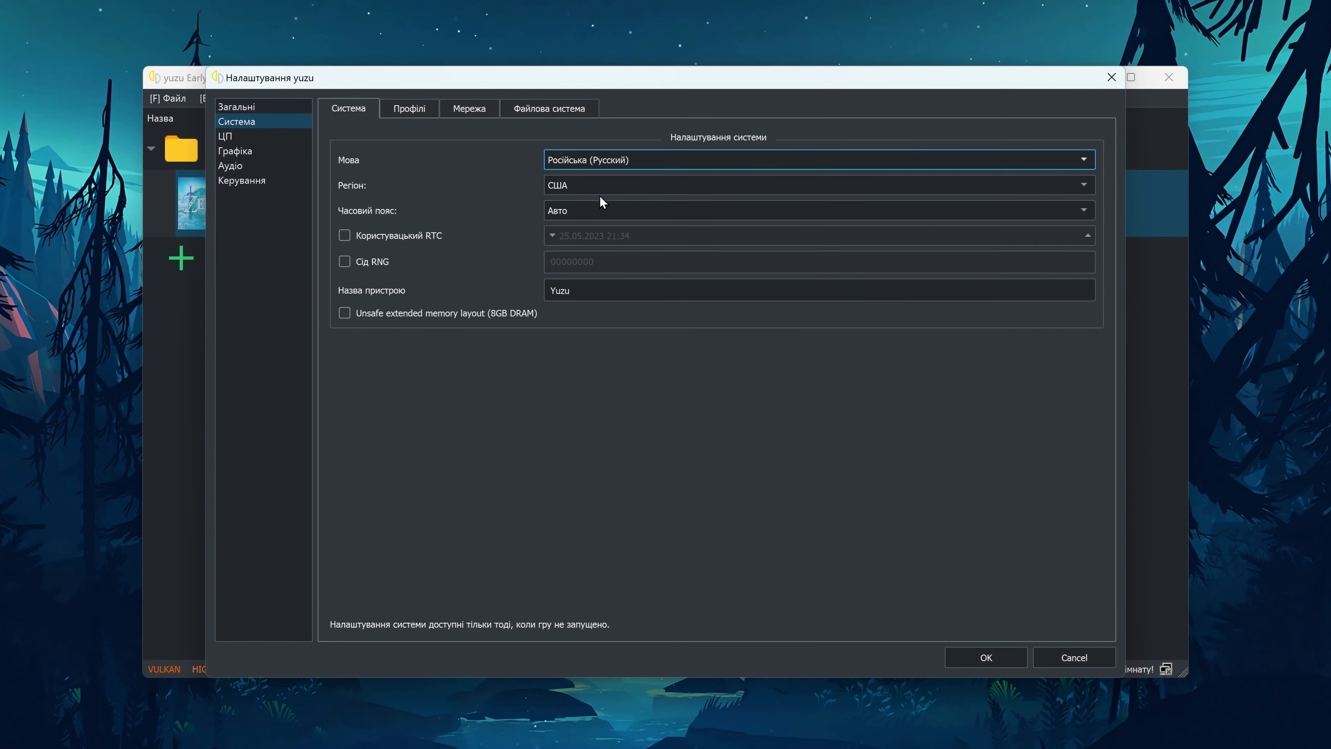
pyautogui.click(608, 186)
pyautogui.click(581, 222)
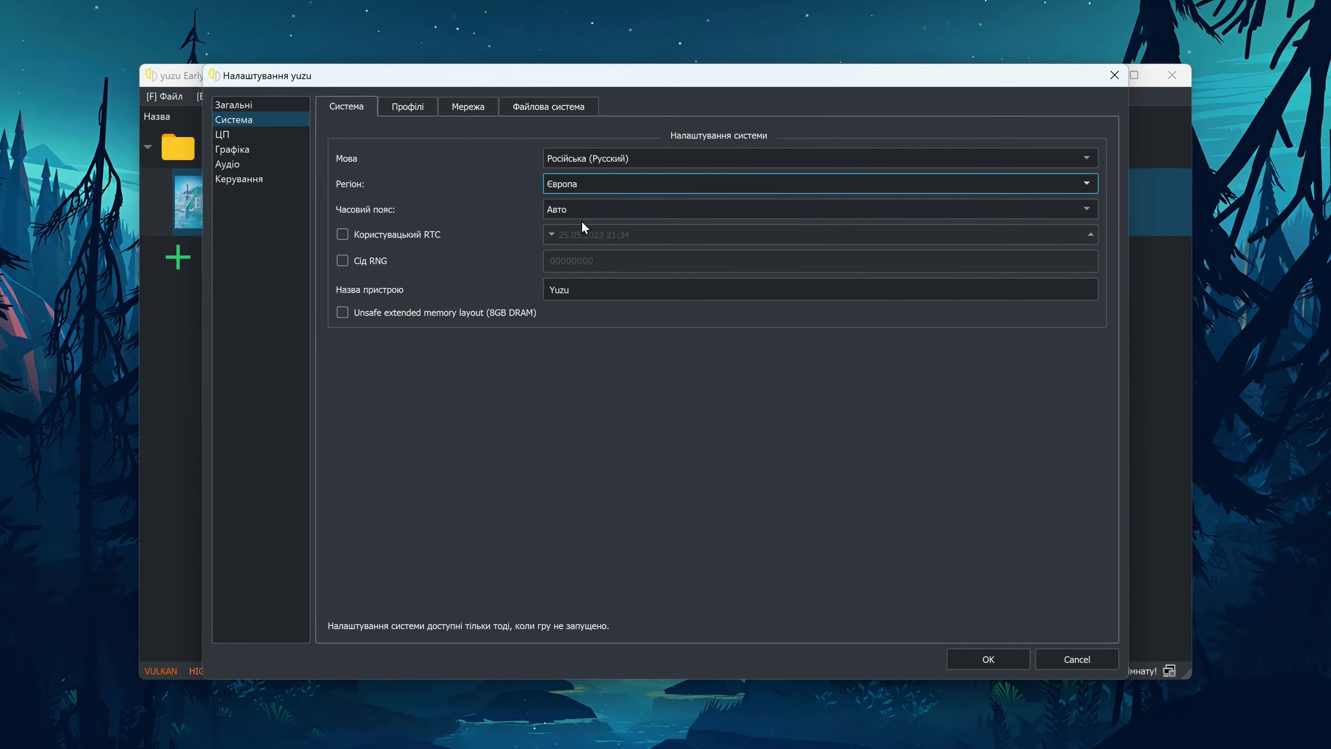
# - Review the system's user profiles, network and file system directory settings
pyautogui.click(409, 106)
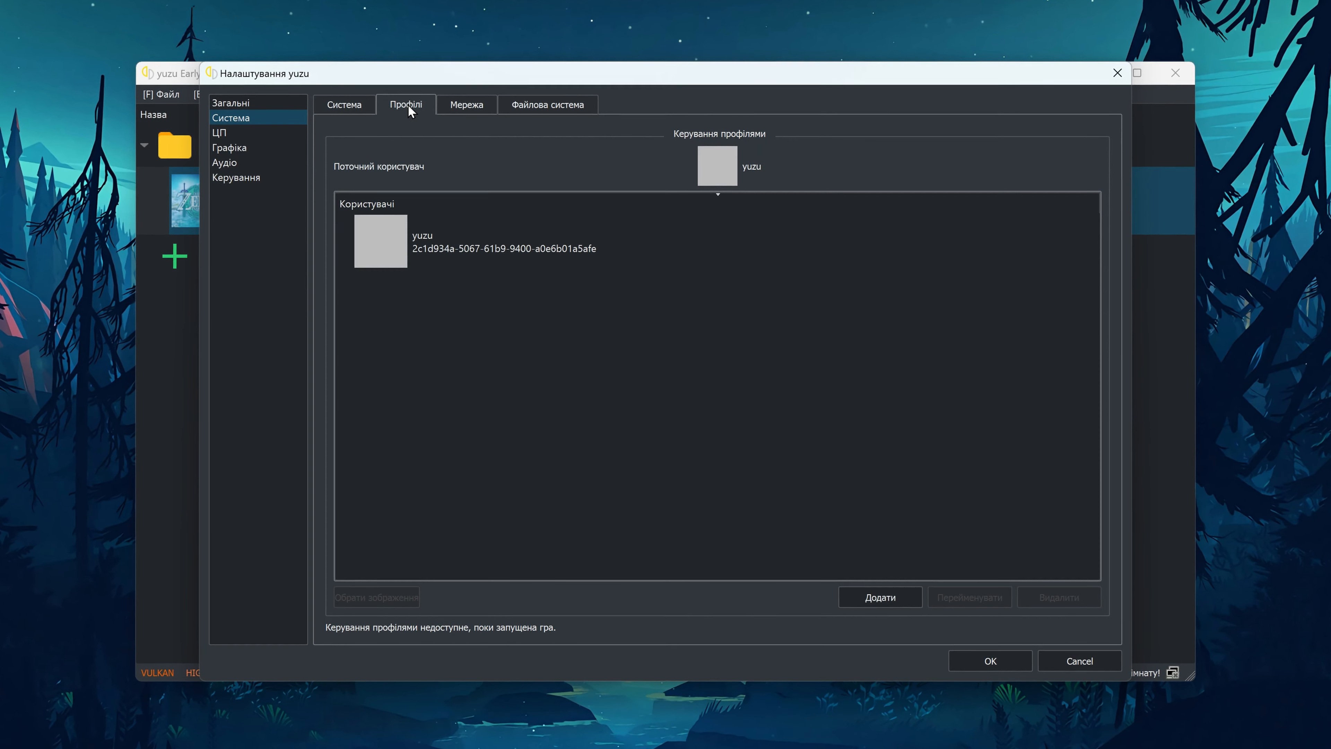
pyautogui.click(461, 105)
pyautogui.click(538, 110)
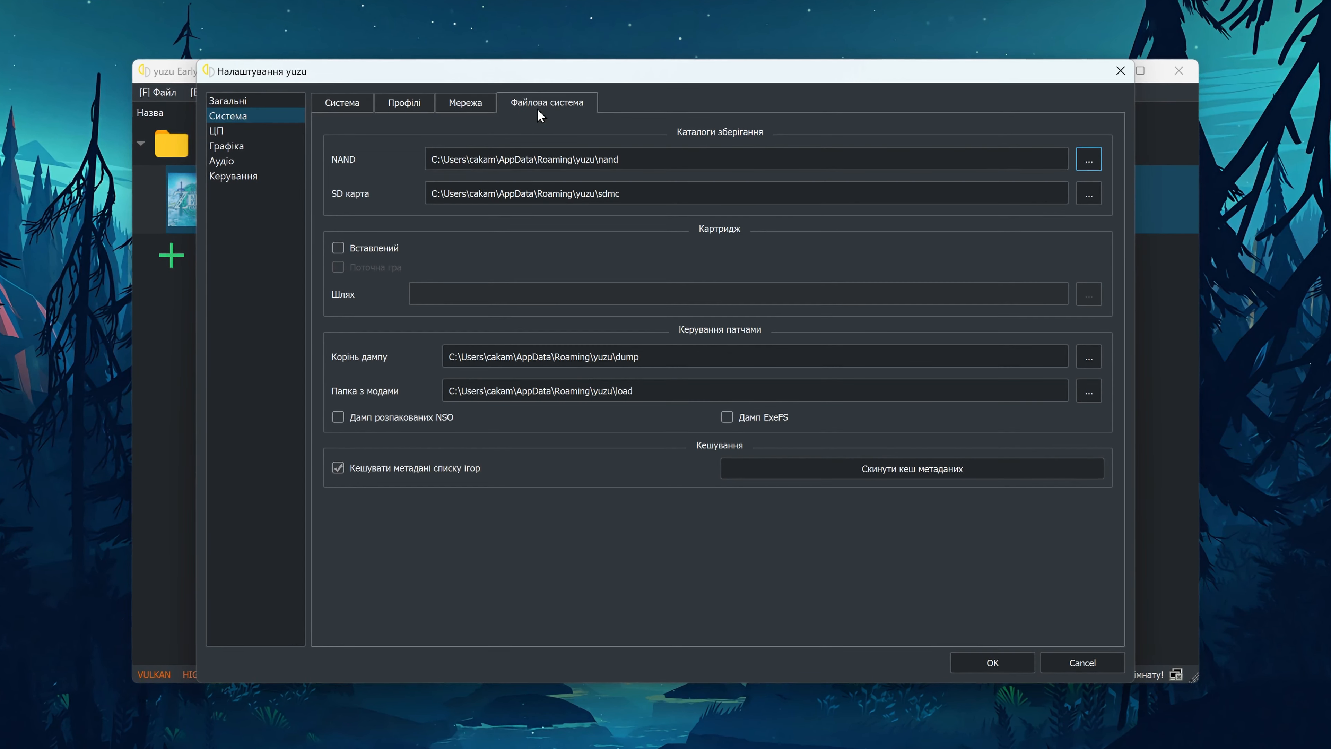
# - Set the graphics VSync mode to Mailbox (Recommended)
pyautogui.click(229, 146)
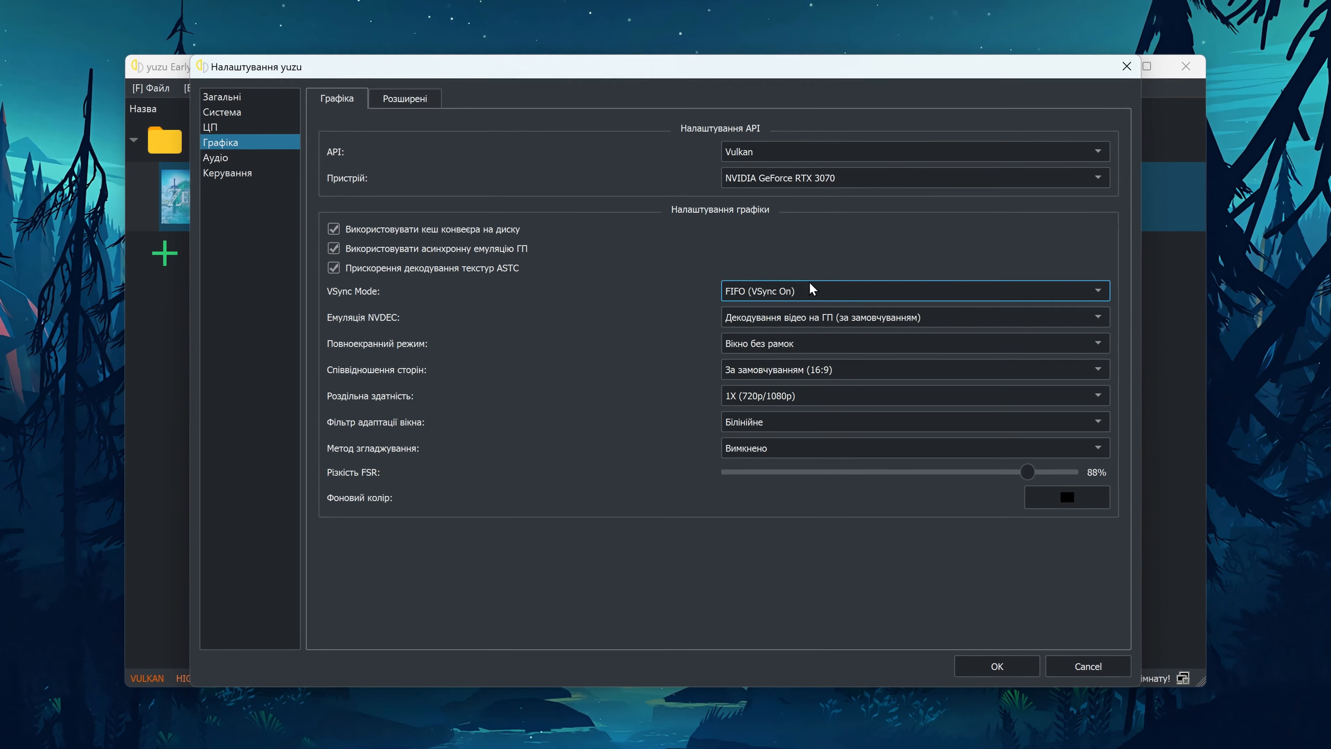
pyautogui.click(841, 293)
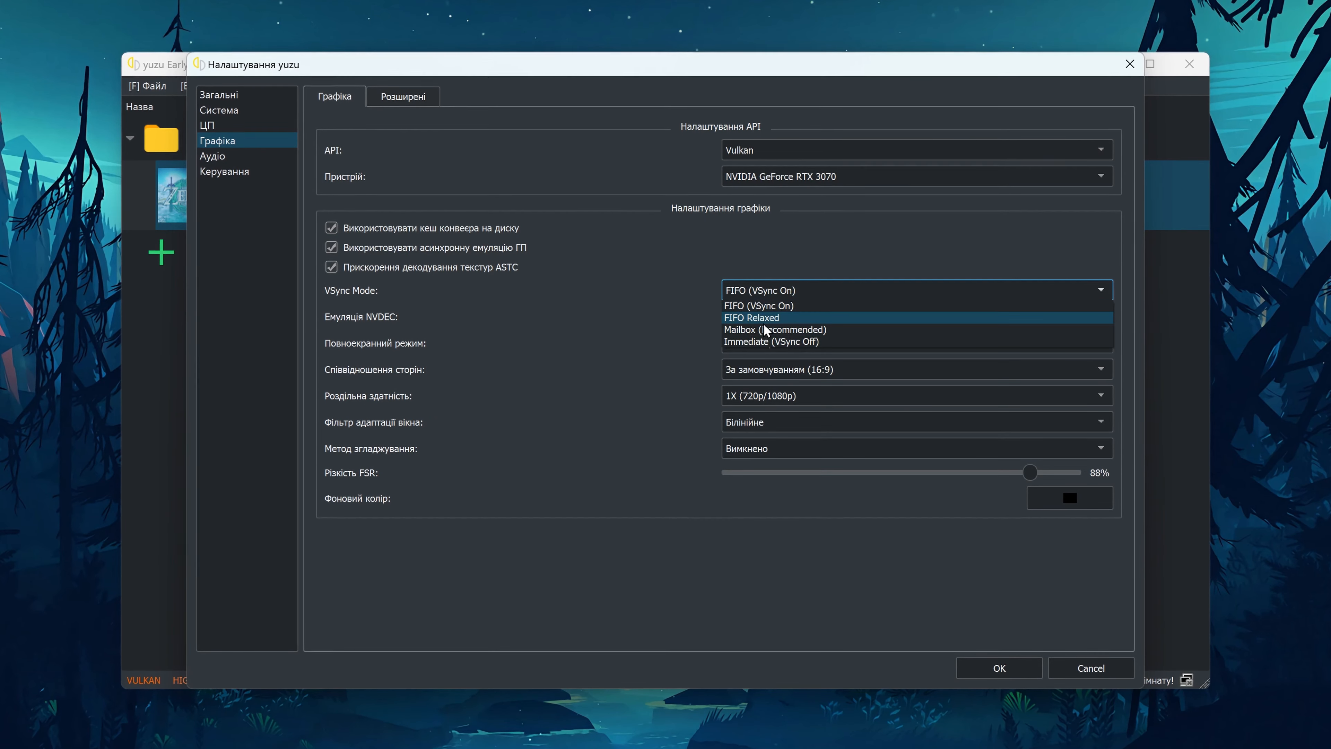
pyautogui.click(765, 329)
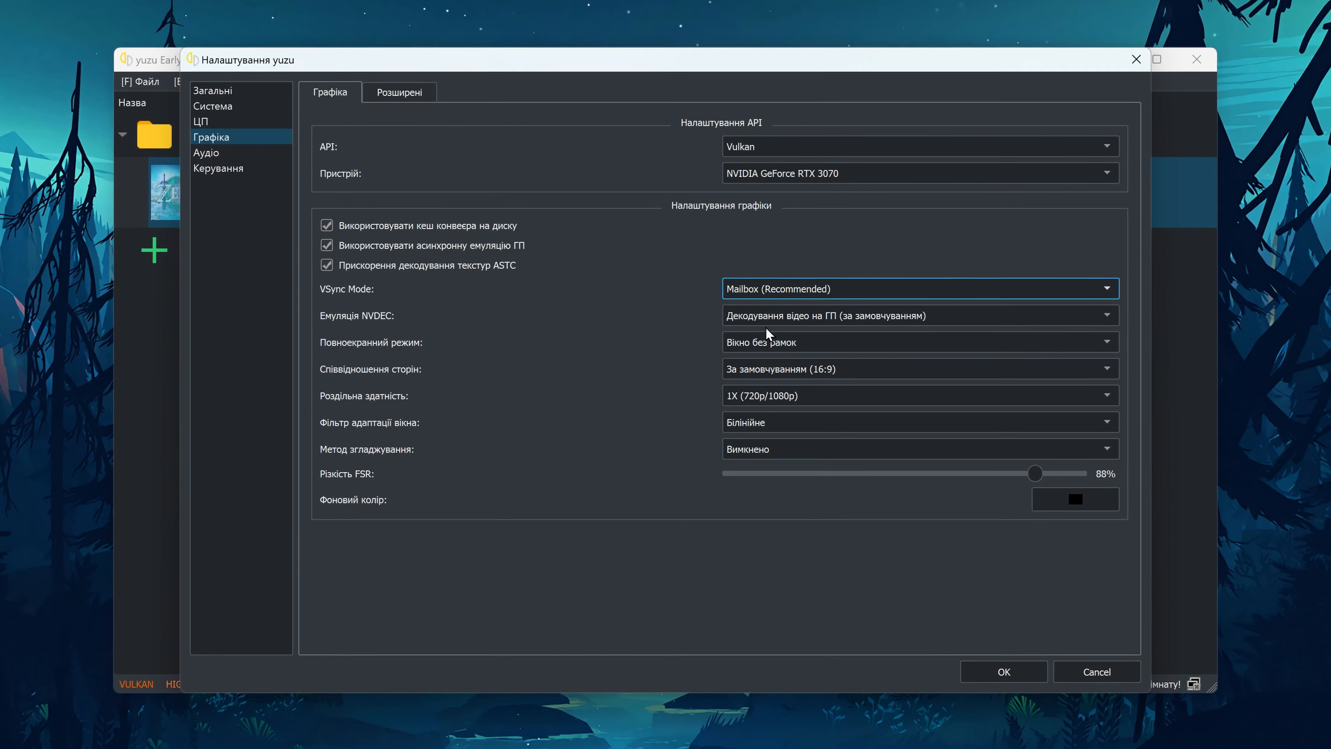
# - Set Player 1's input device to Nintendo Switch Pro Controller 0, with Контролер Pro as the controller type
pyautogui.click(262, 169)
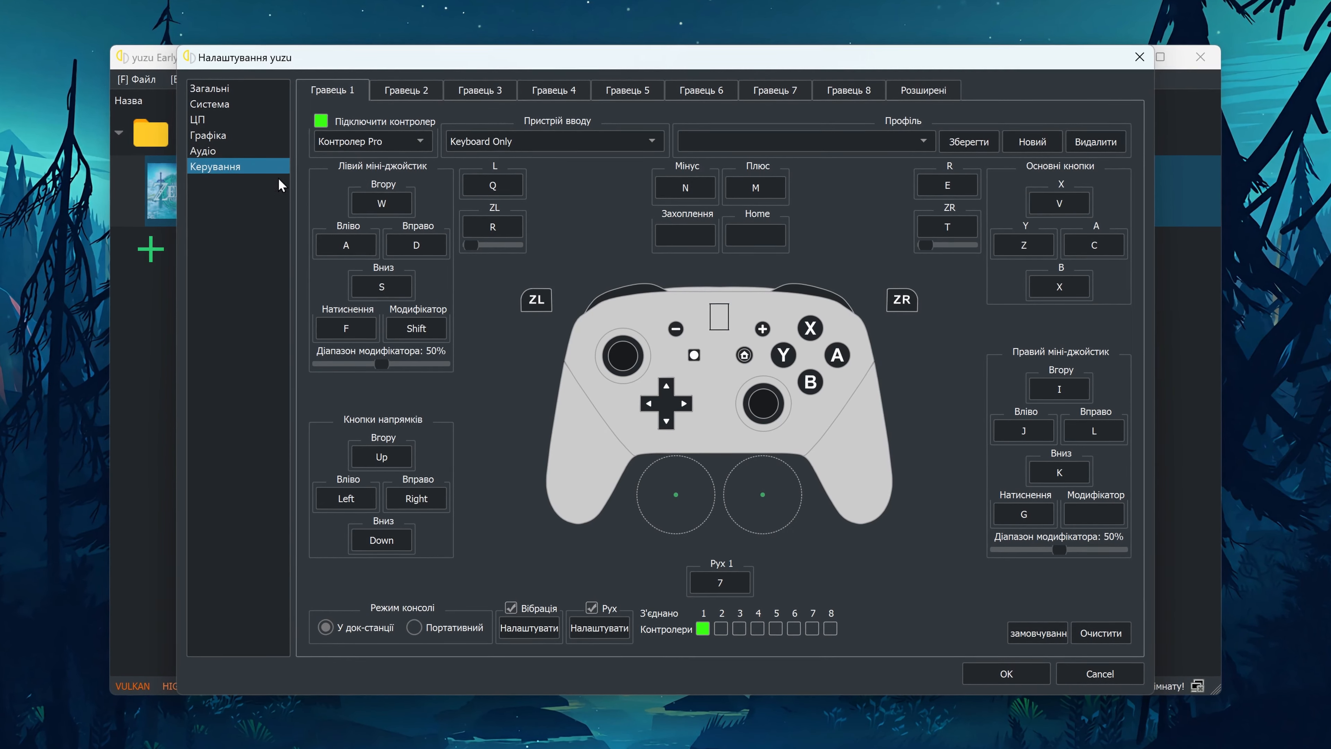
pyautogui.click(414, 142)
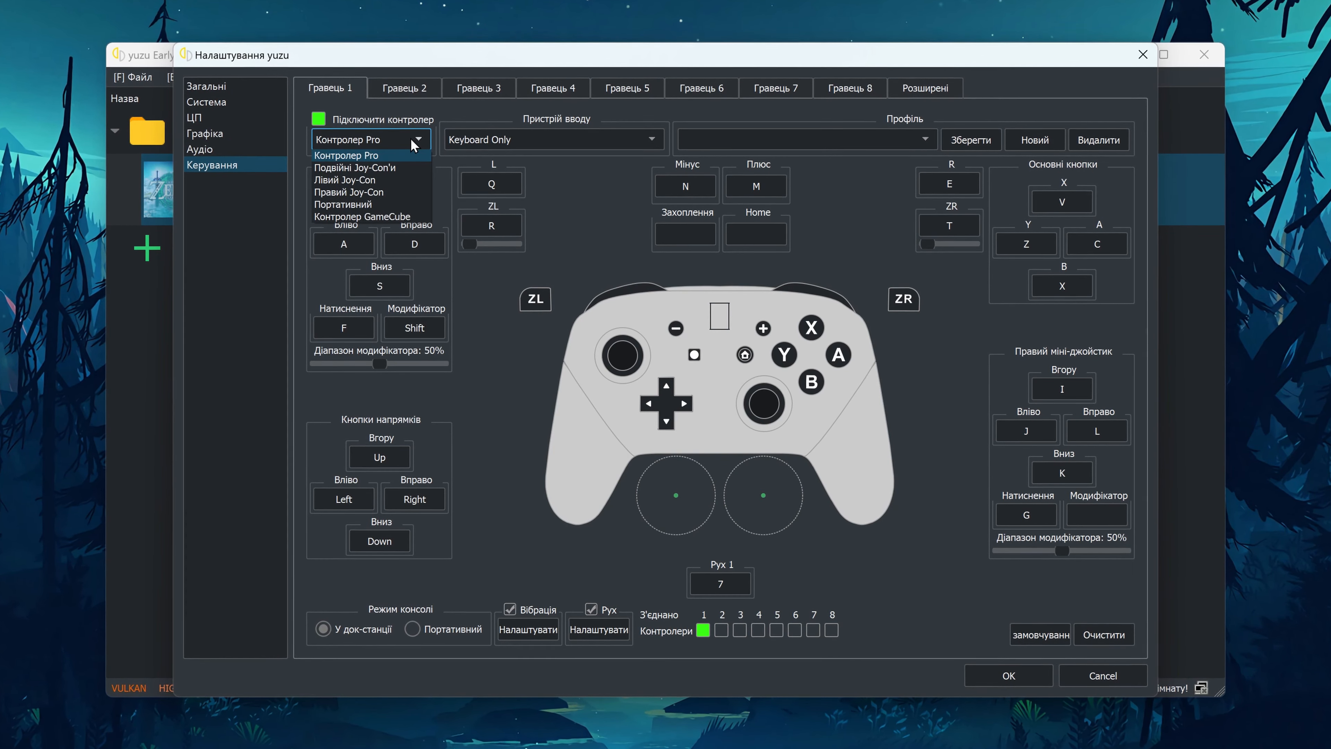
pyautogui.click(411, 139)
pyautogui.click(617, 145)
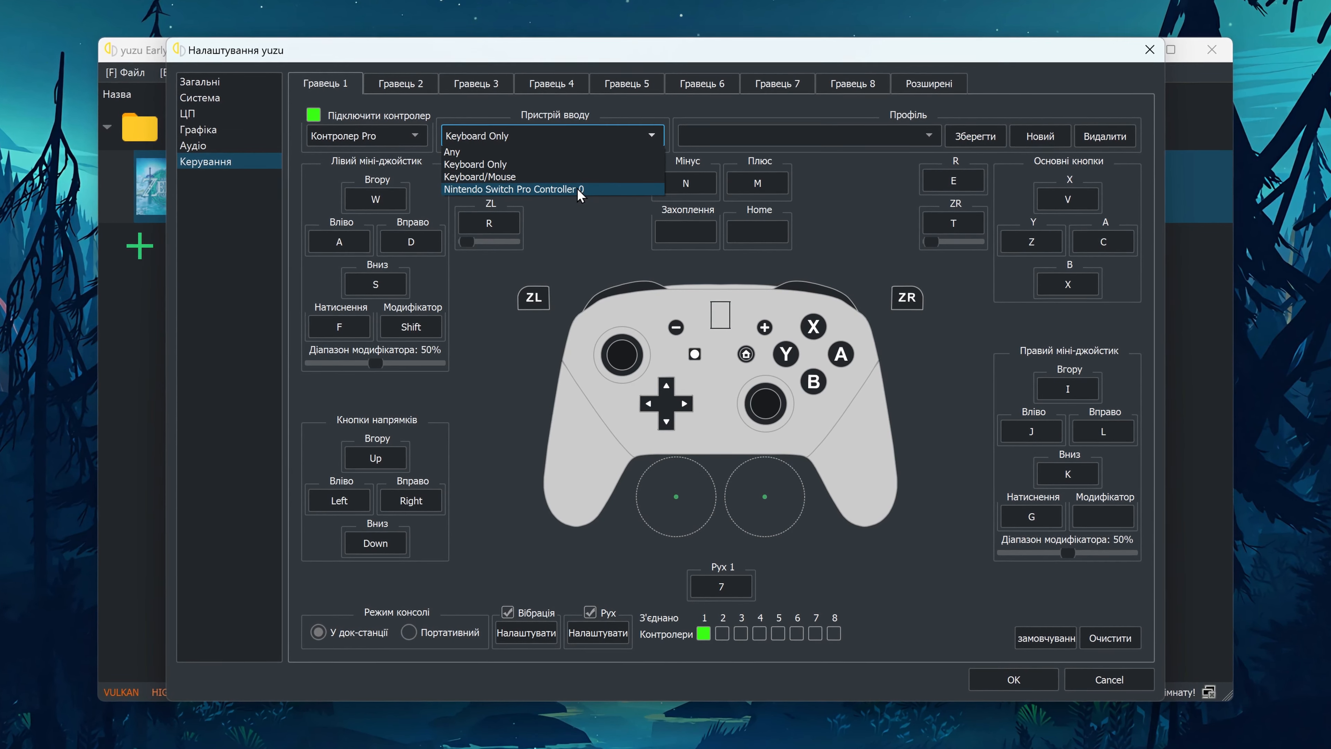
pyautogui.click(579, 190)
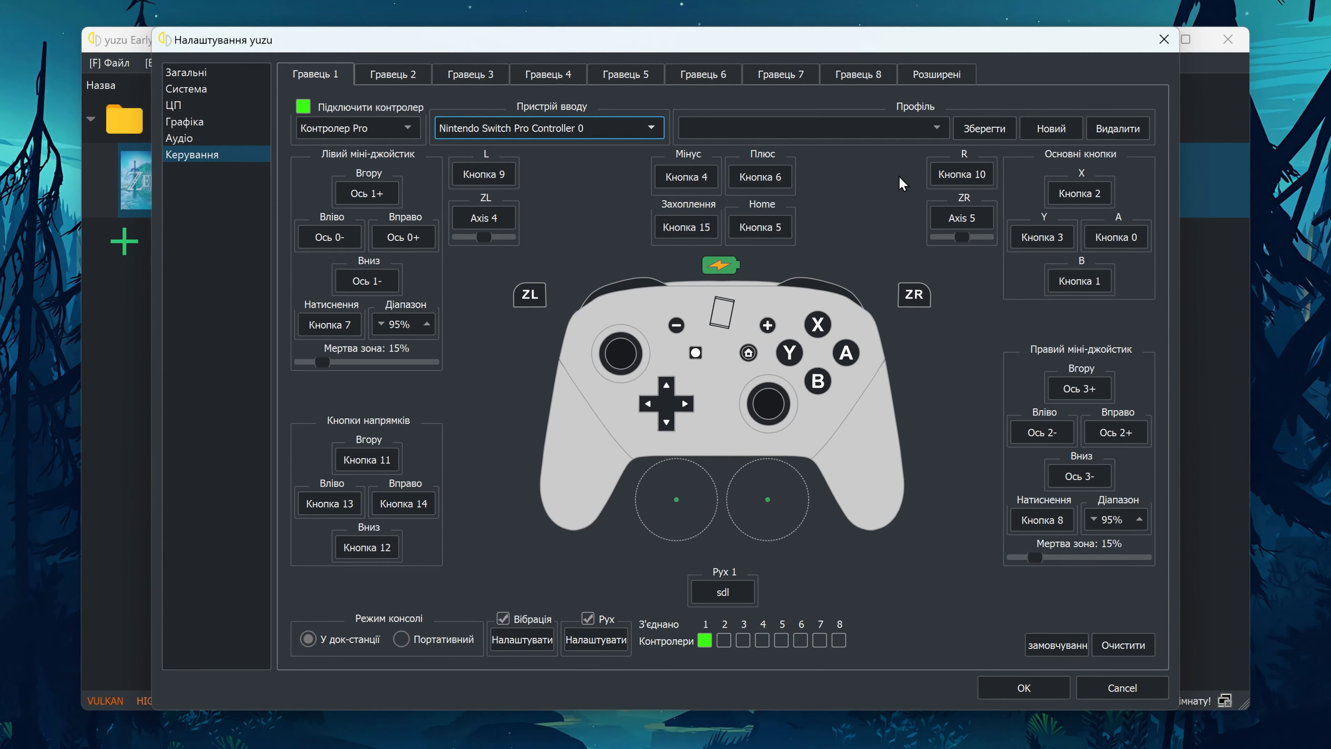
# - Create and save a control profile named "Ultimate Controller" for Player 1, and accept the emulator settings
pyautogui.click(938, 128)
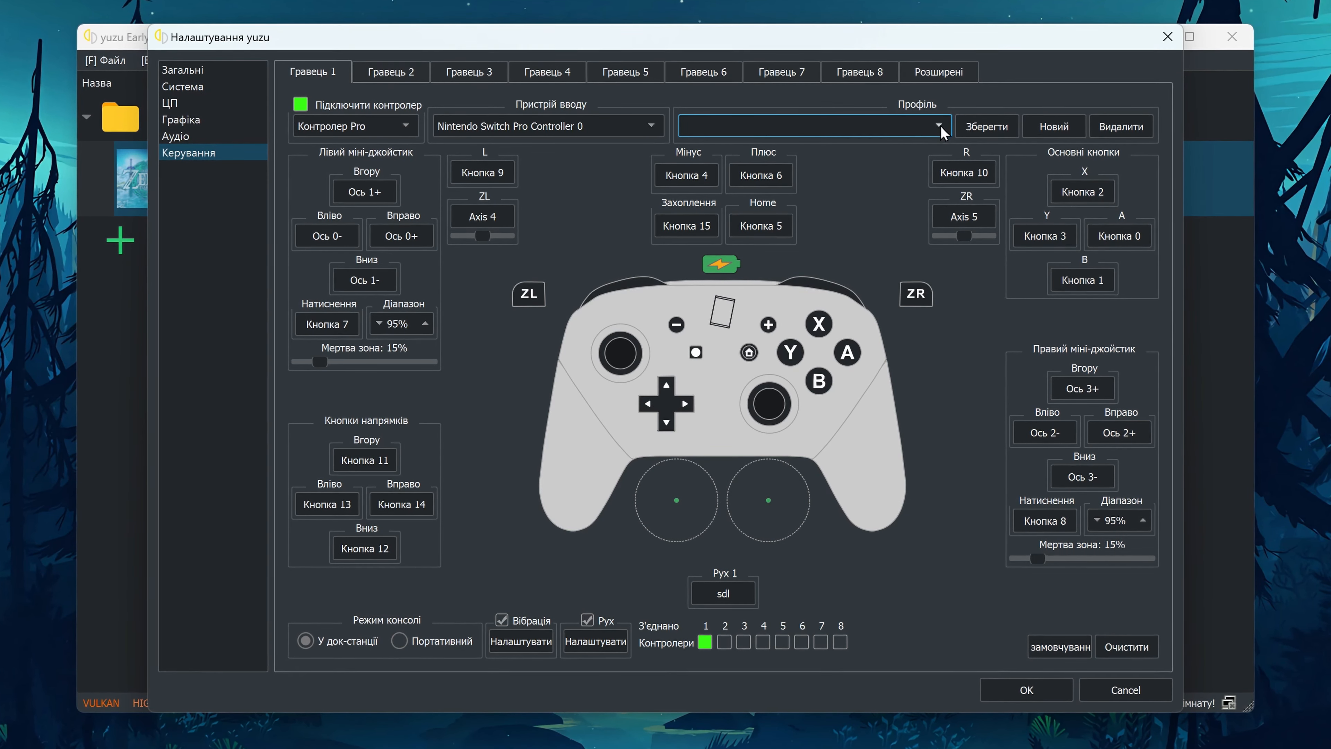
pyautogui.click(1056, 127)
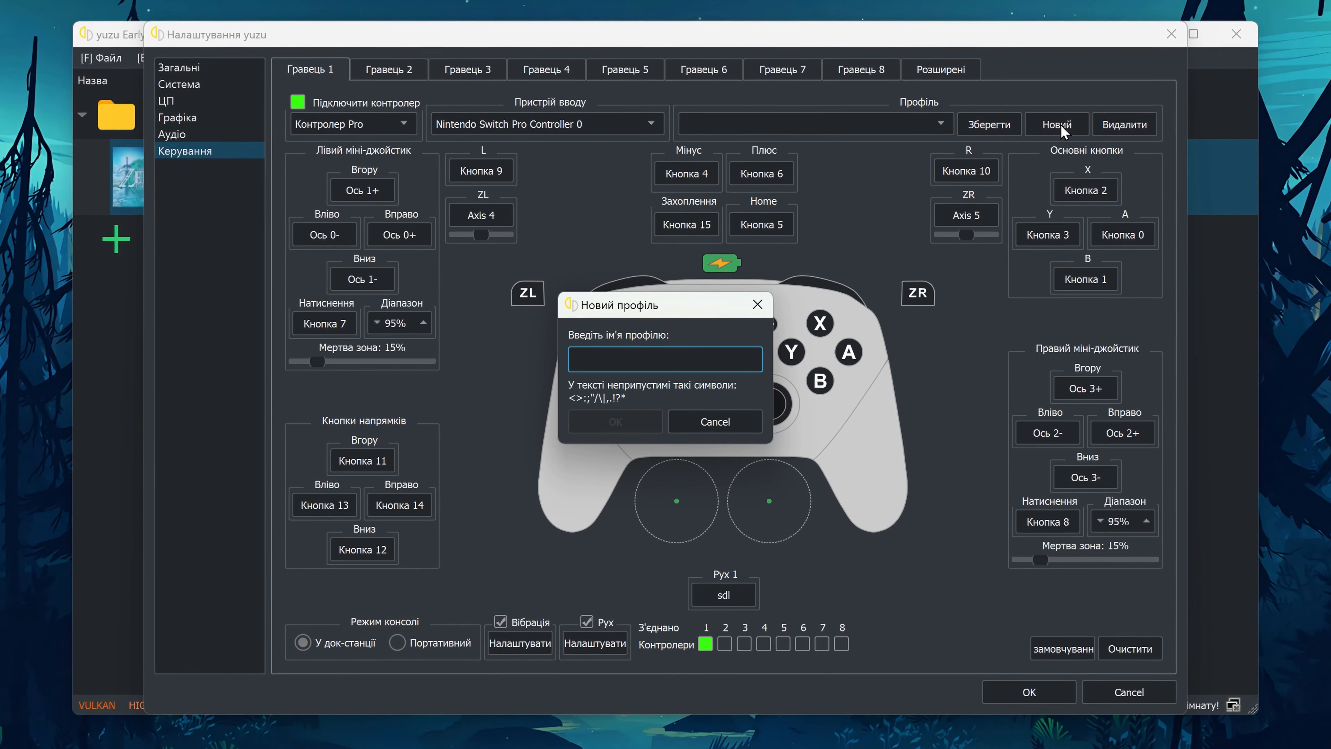
pyautogui.write('Ultimat')
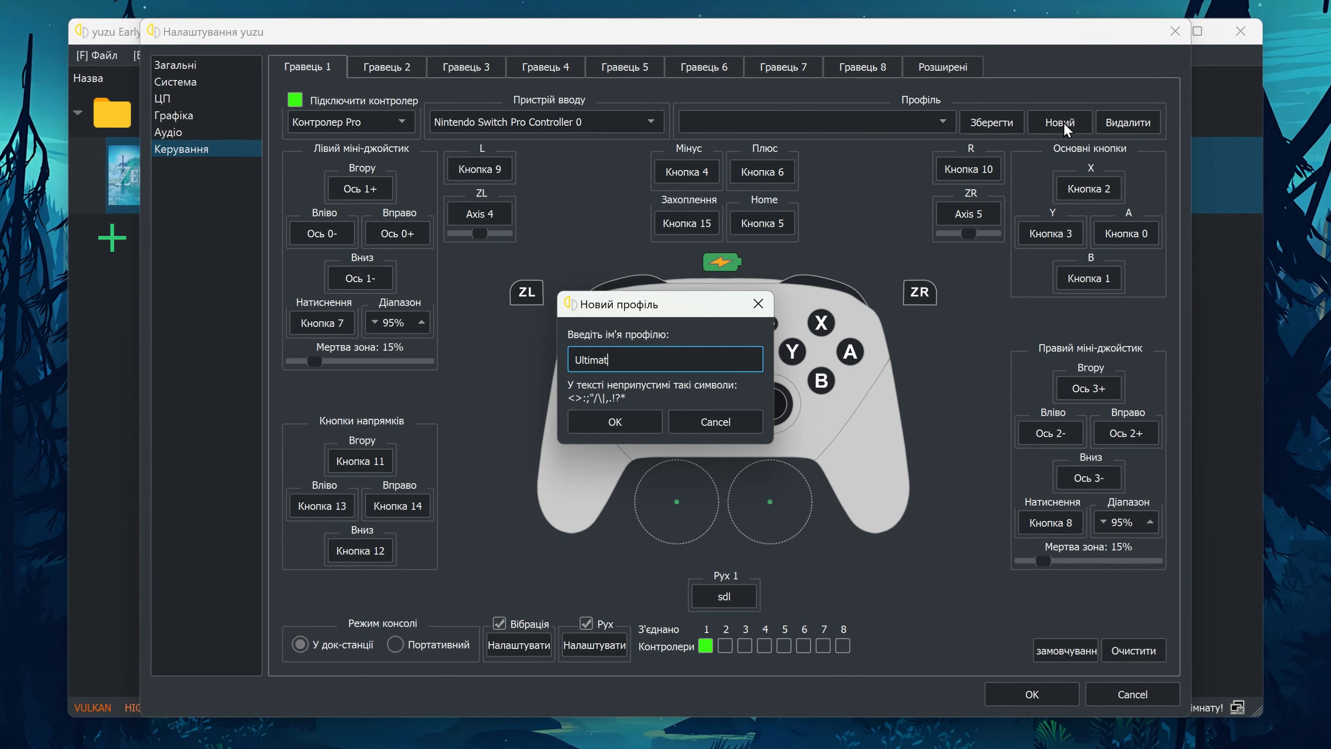
pyautogui.write('e Controller')
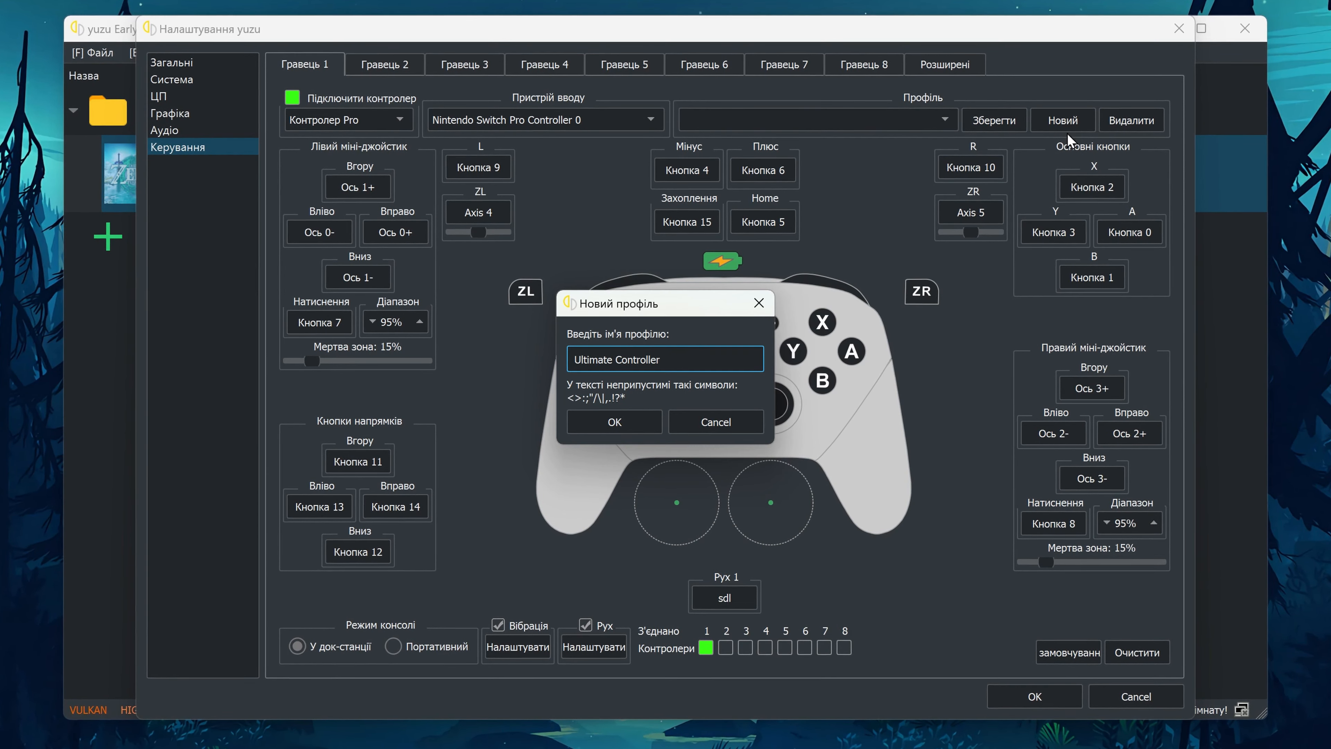
pyautogui.press('Return')
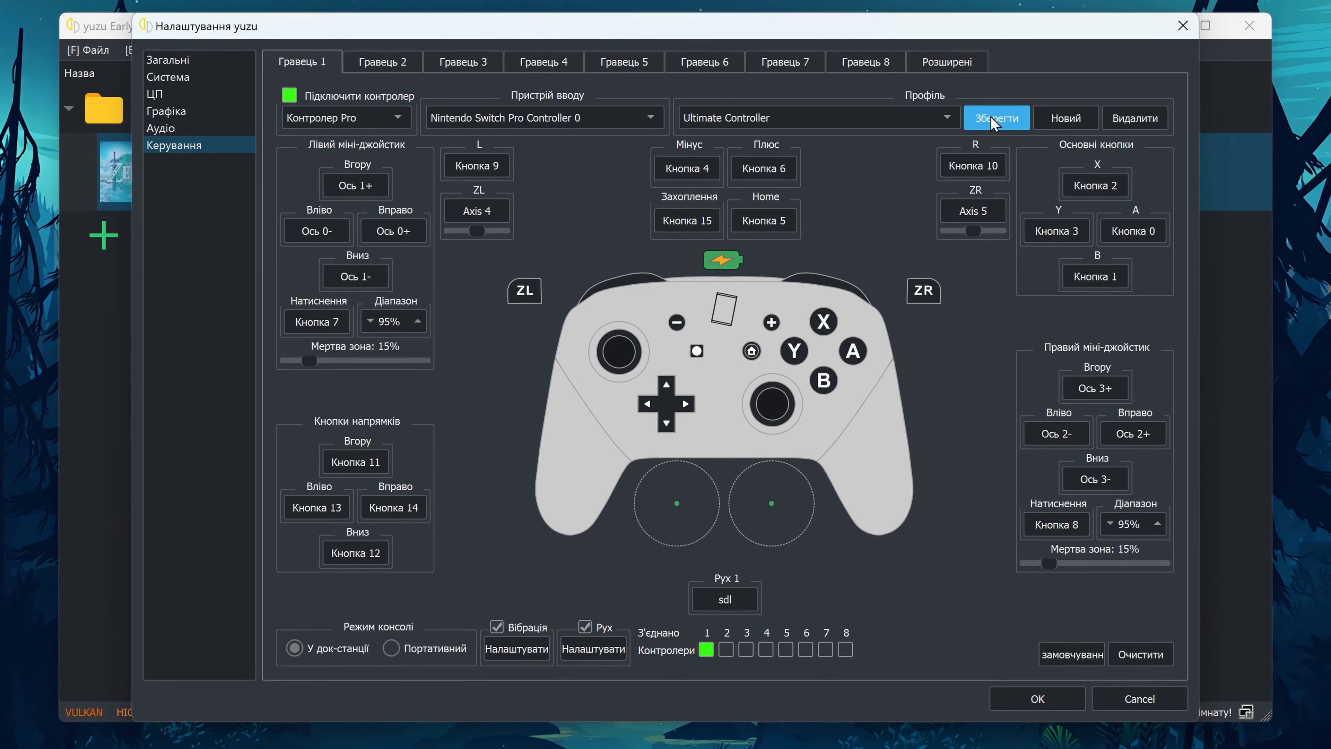
pyautogui.click(1040, 701)
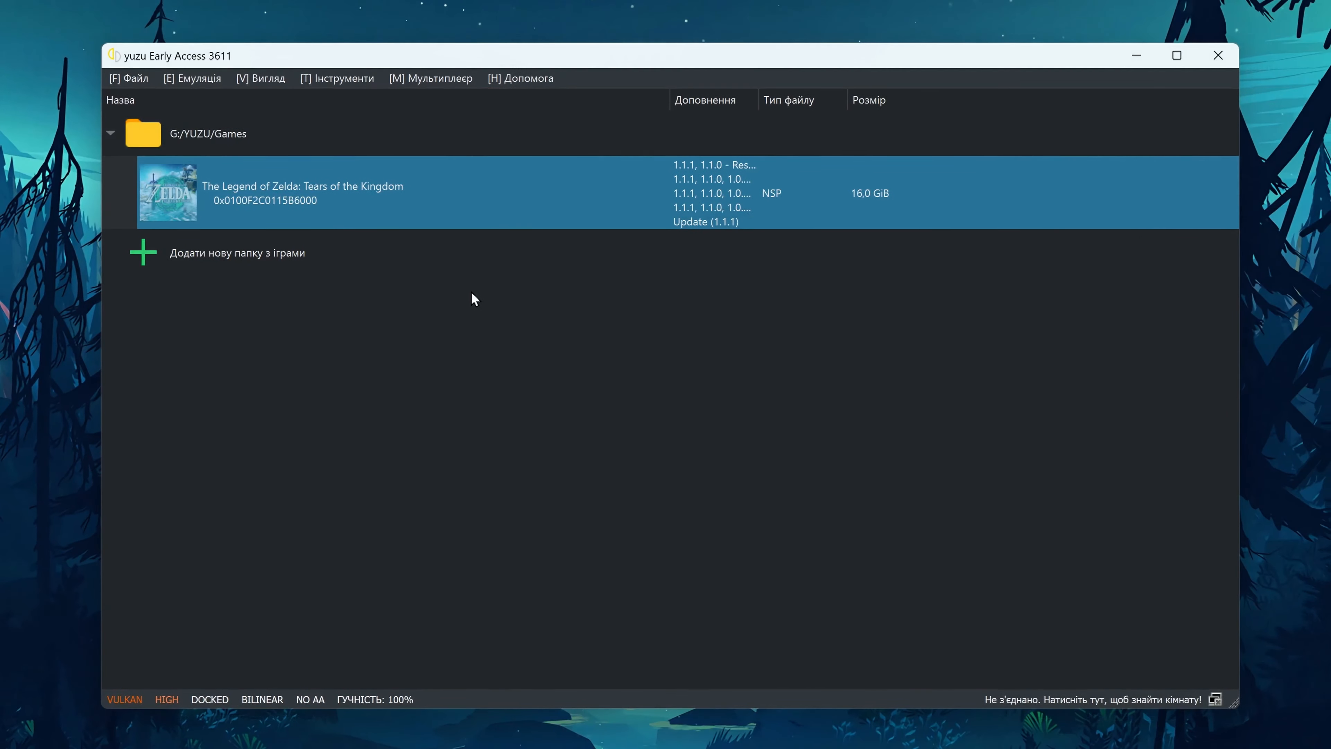
# - Open the properties of The Legend of Zelda: Tears of the Kingdom and disable the FPS++ 30fps mod
pyautogui.rightClick(526, 203)
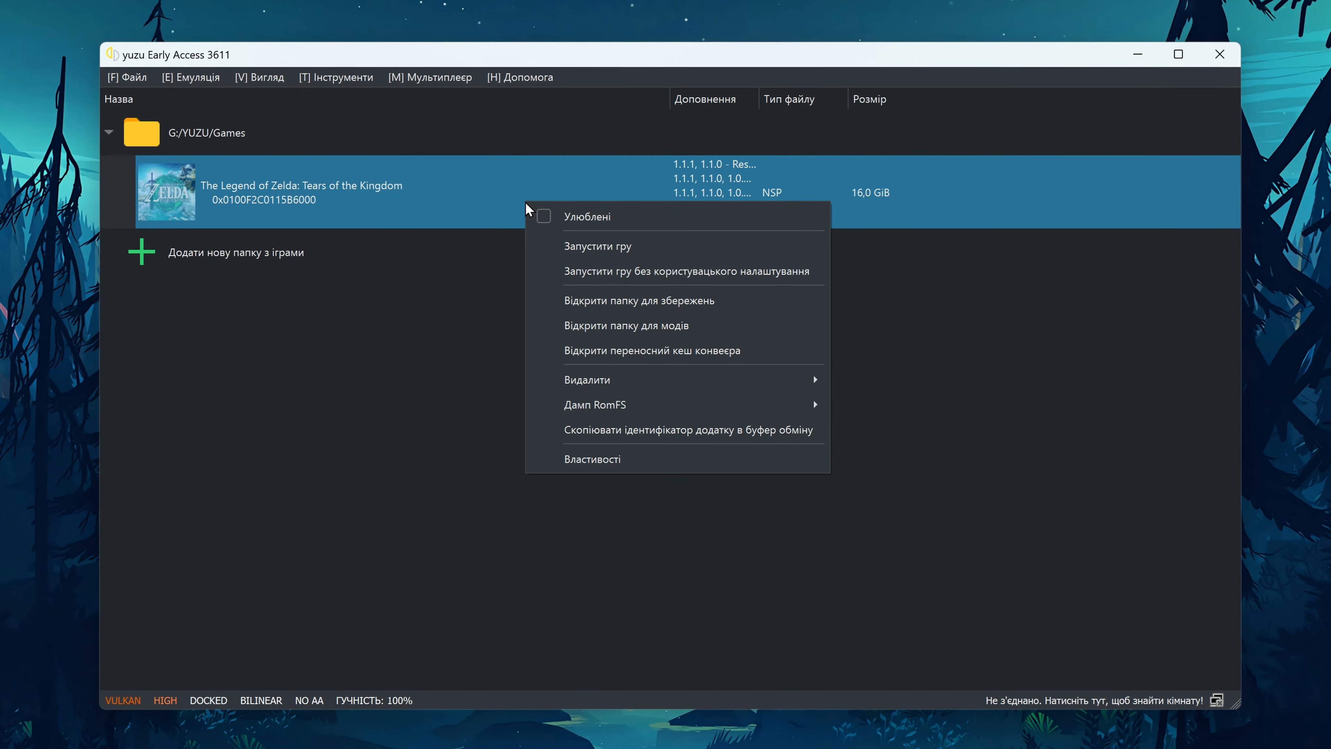
pyautogui.click(585, 462)
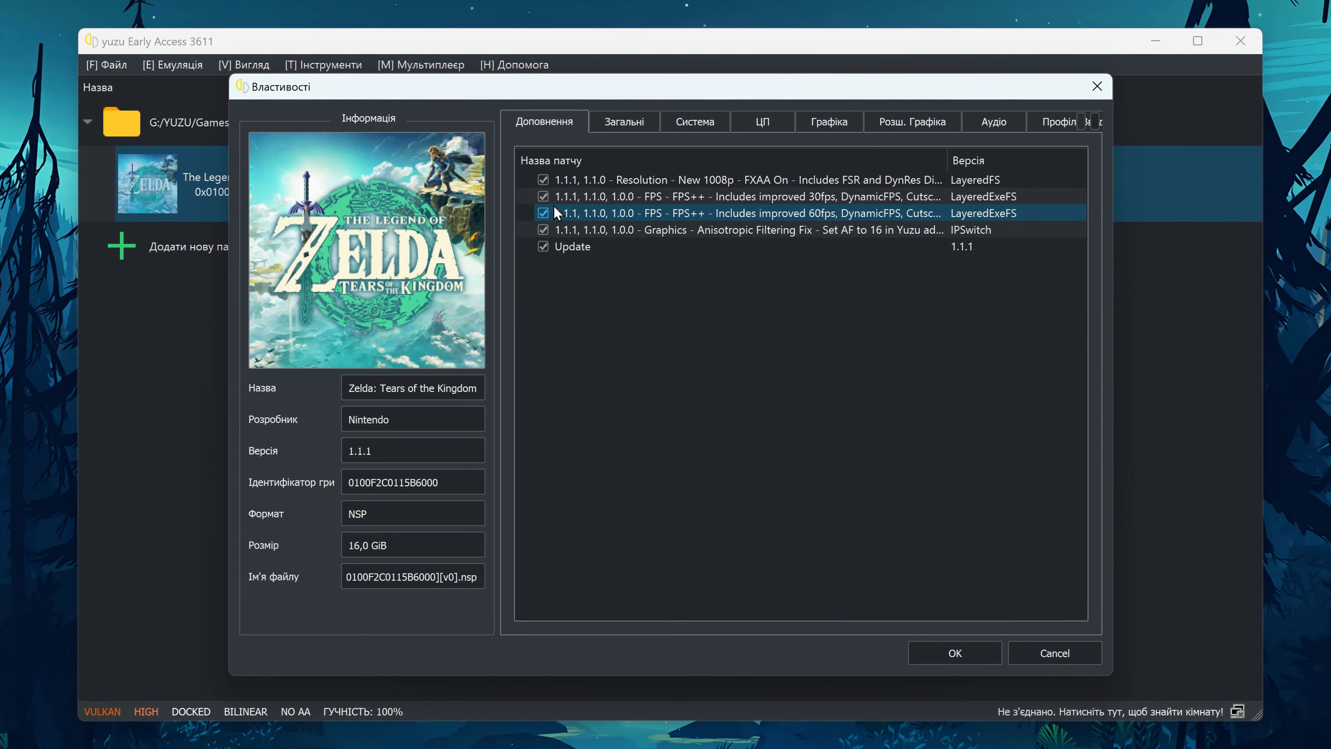
pyautogui.click(548, 199)
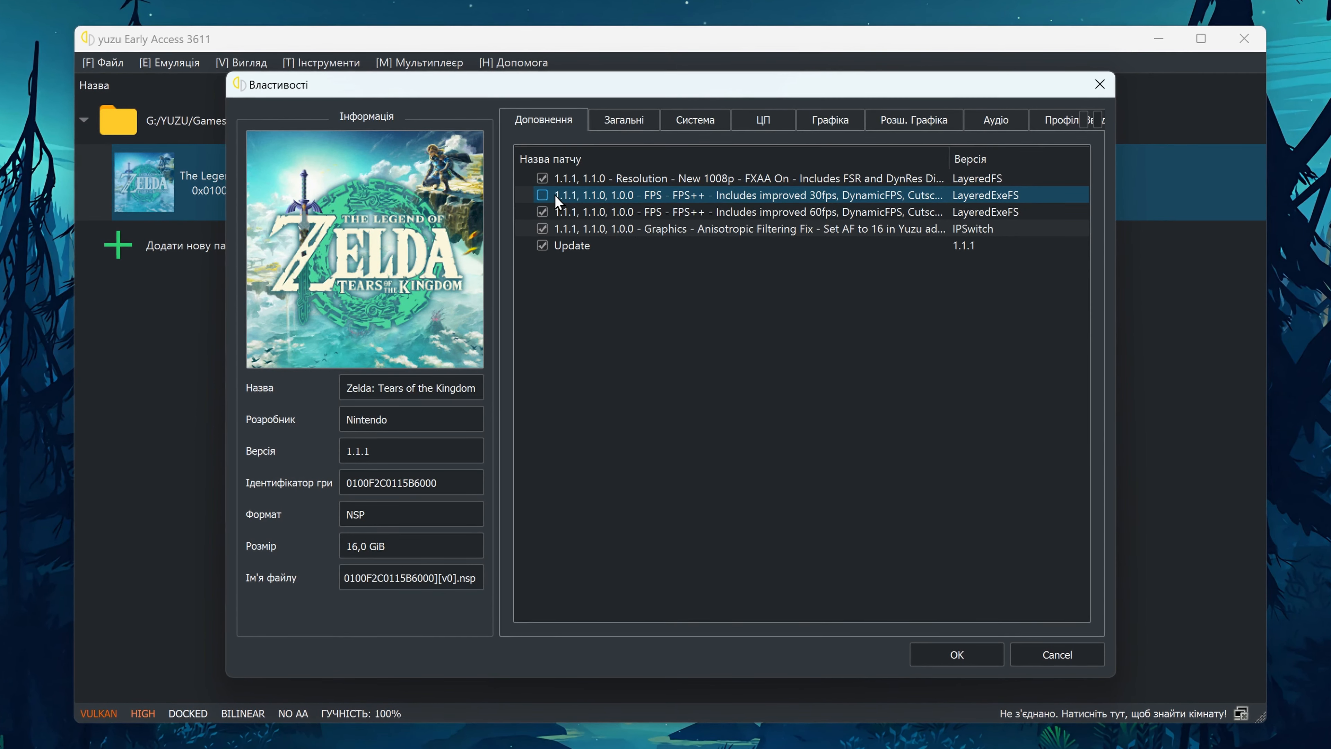
pyautogui.click(586, 178)
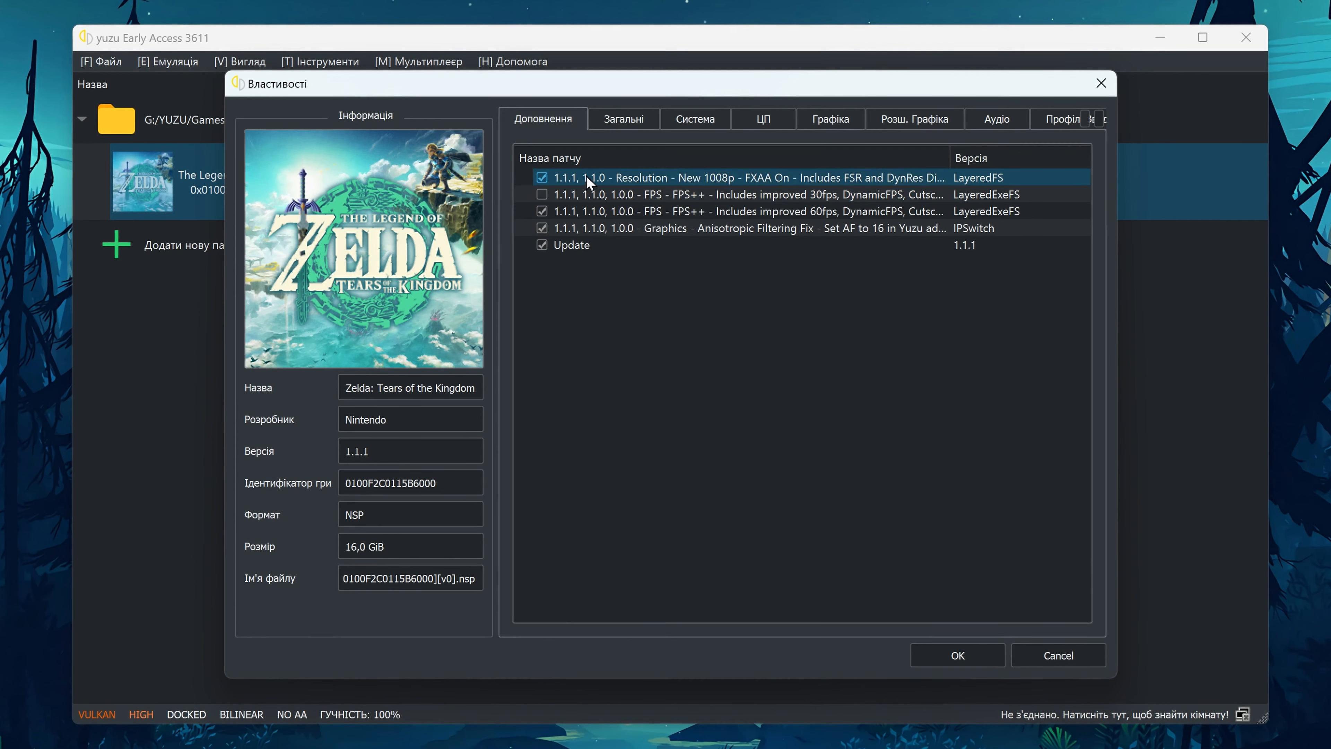
# - Enable a game-specific speed limit of 100% and review the game's system and CPU settings
pyautogui.click(630, 125)
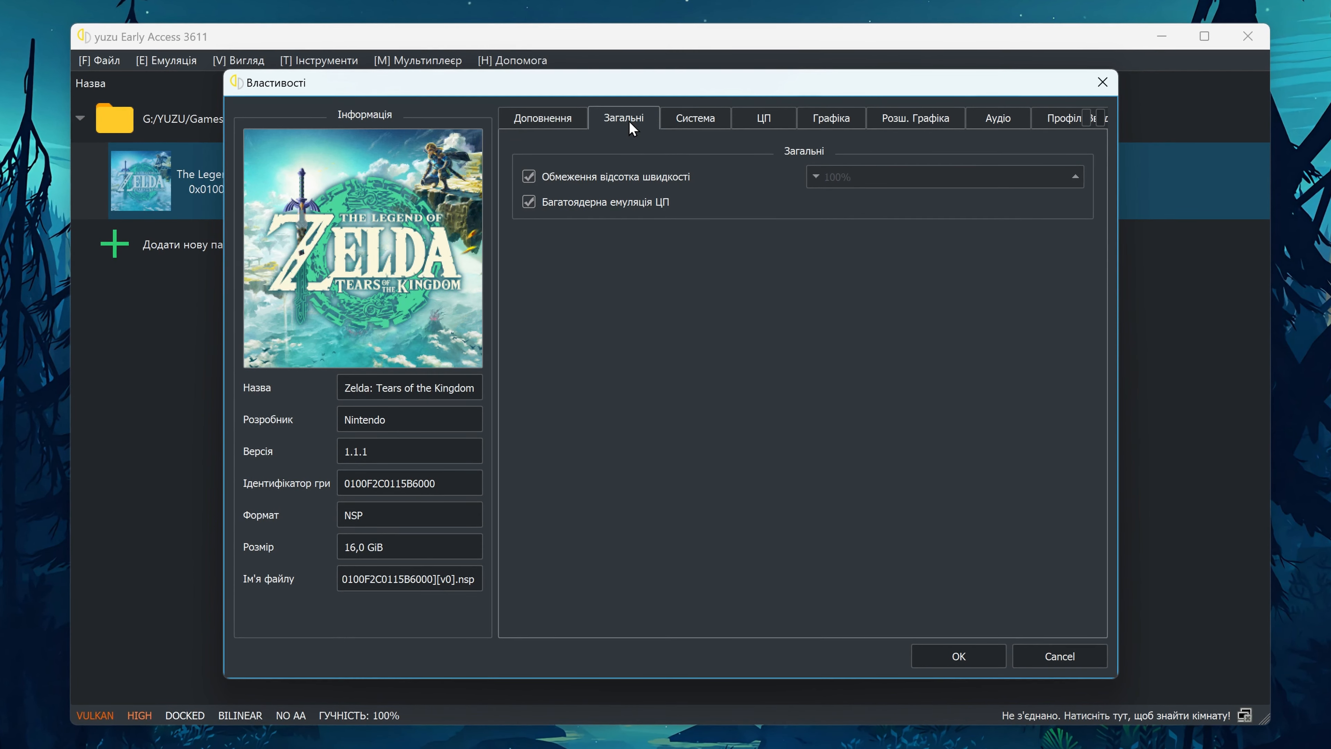
pyautogui.click(533, 174)
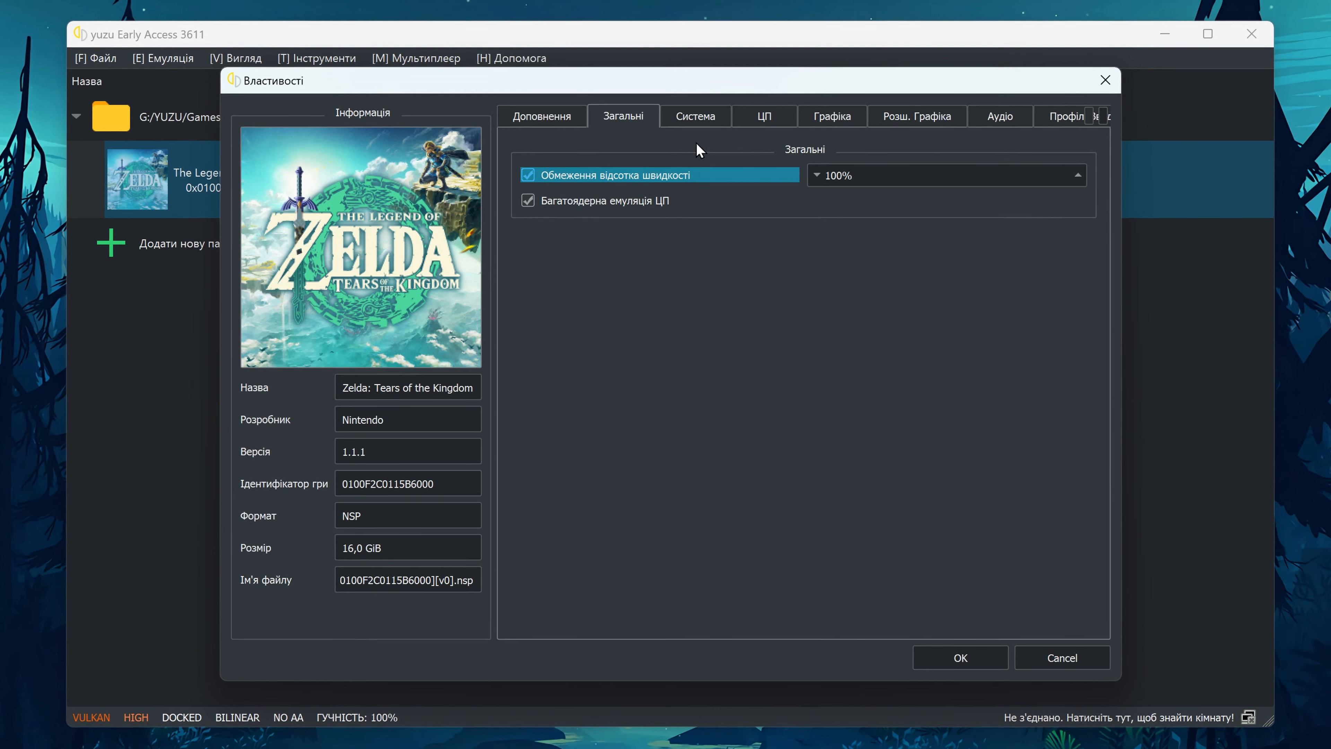
pyautogui.click(699, 124)
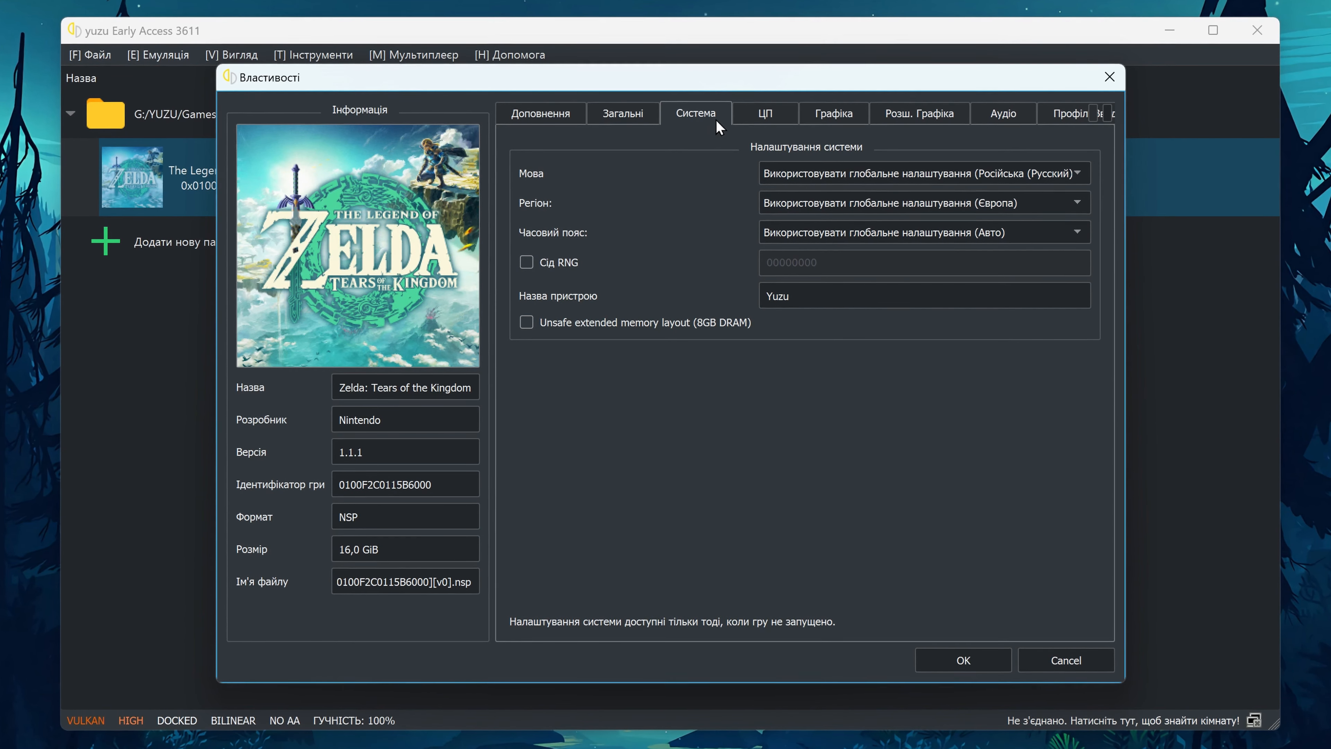
pyautogui.click(757, 119)
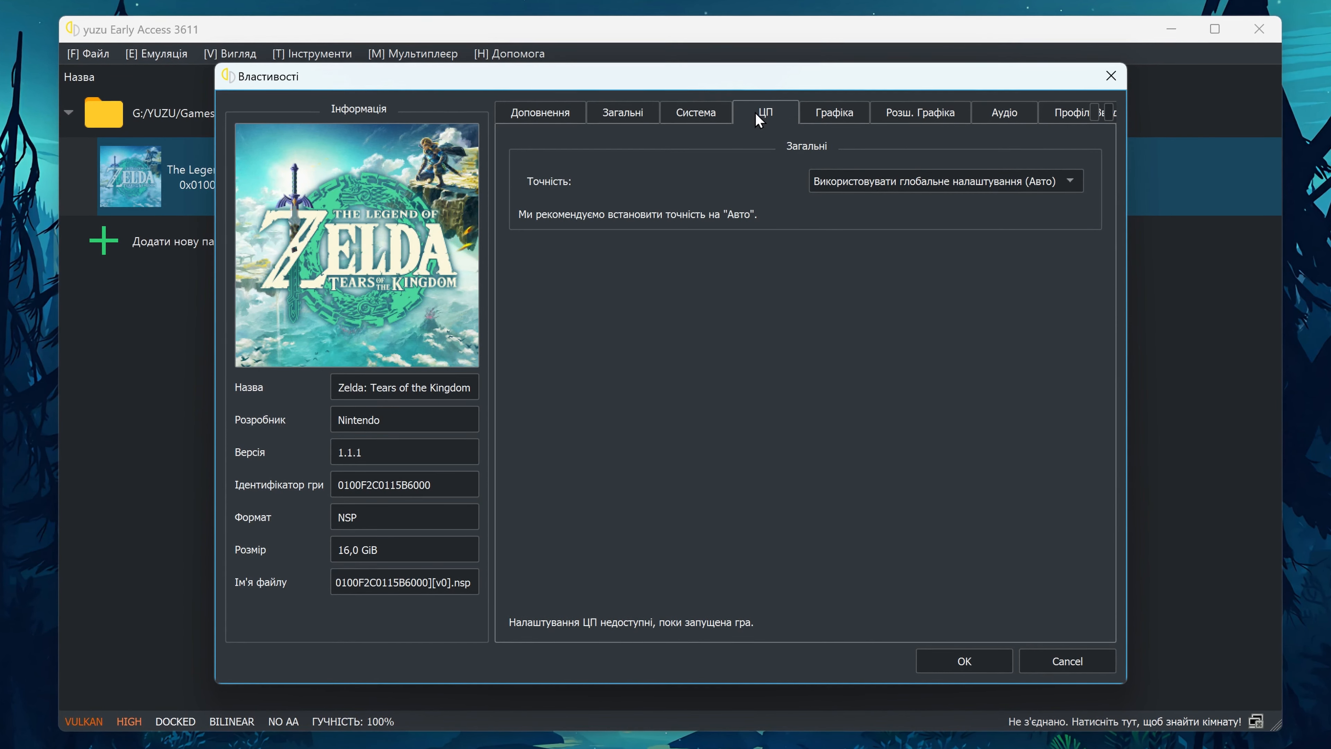
# - Set the game's graphics API to Vulkan on the NVIDIA GeForce RTX 3070, with NVDEC emulation as Декодування відео на ГП (за замовчуванням)
pyautogui.click(828, 115)
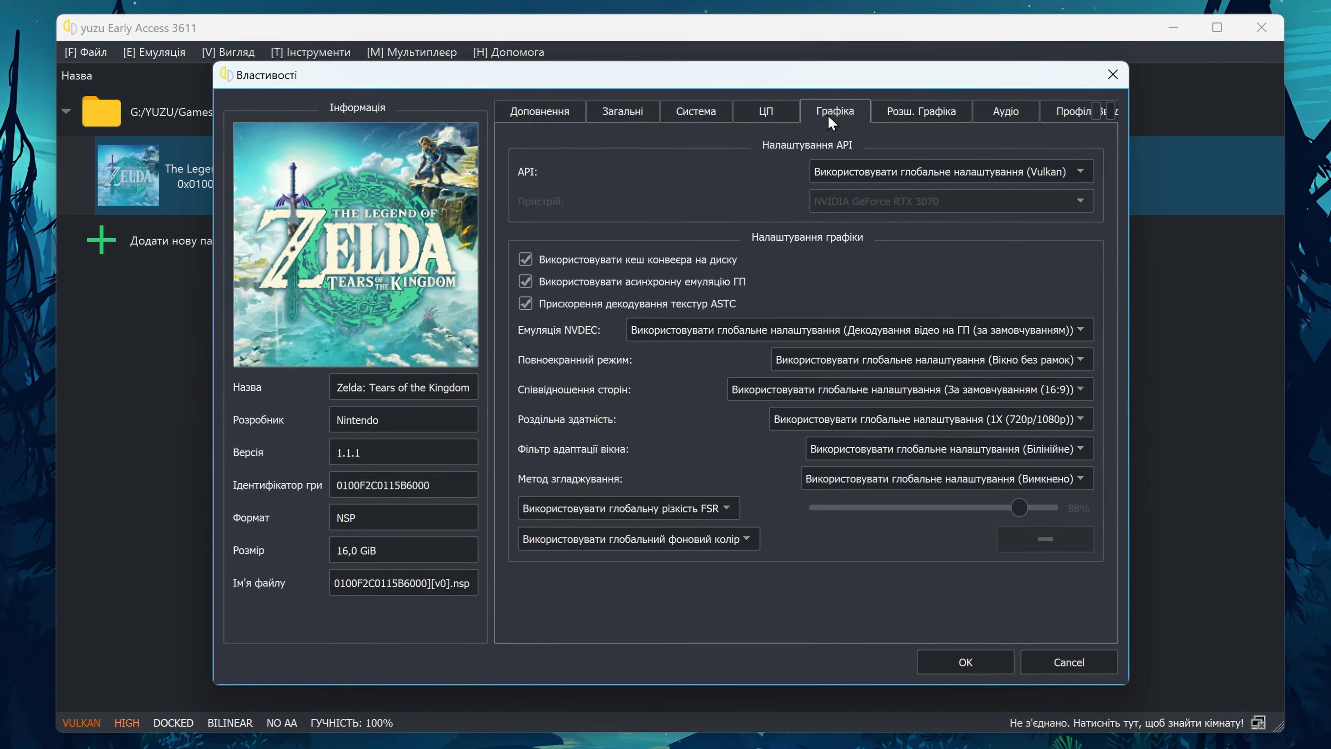
pyautogui.click(985, 175)
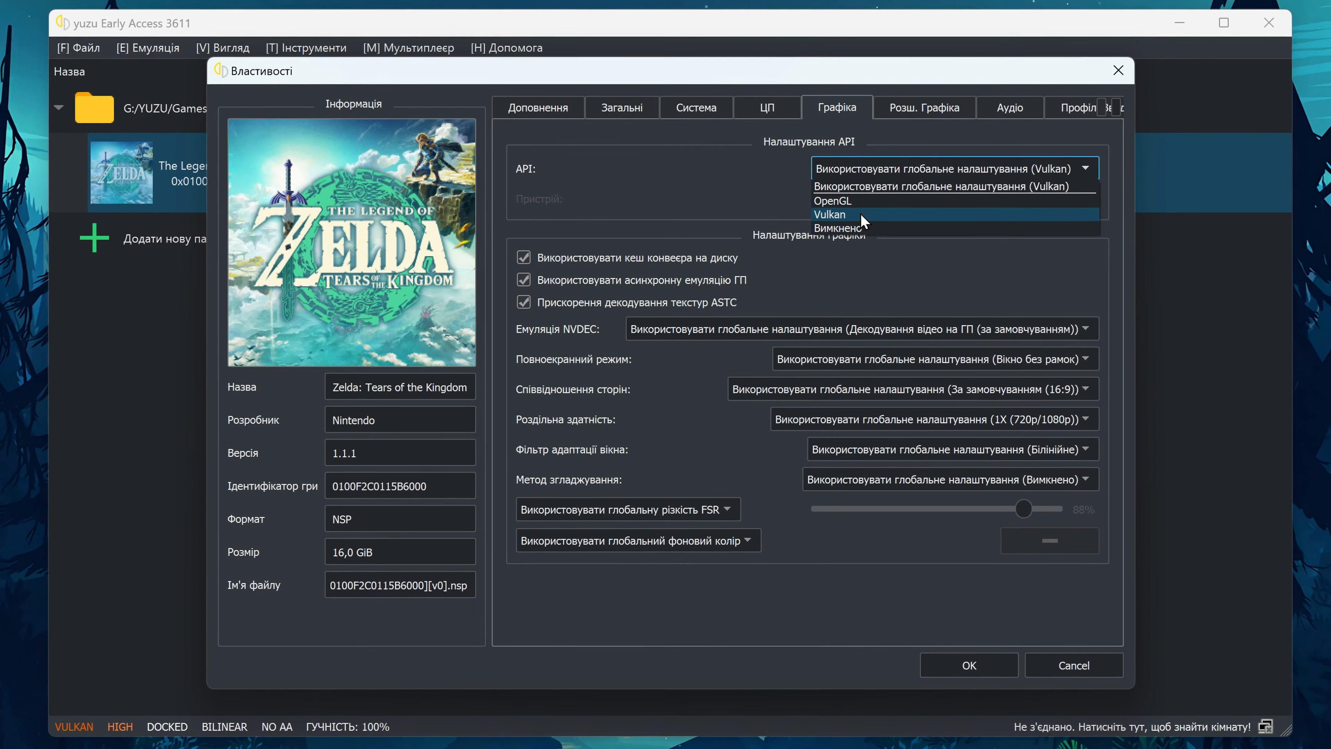
pyautogui.click(861, 215)
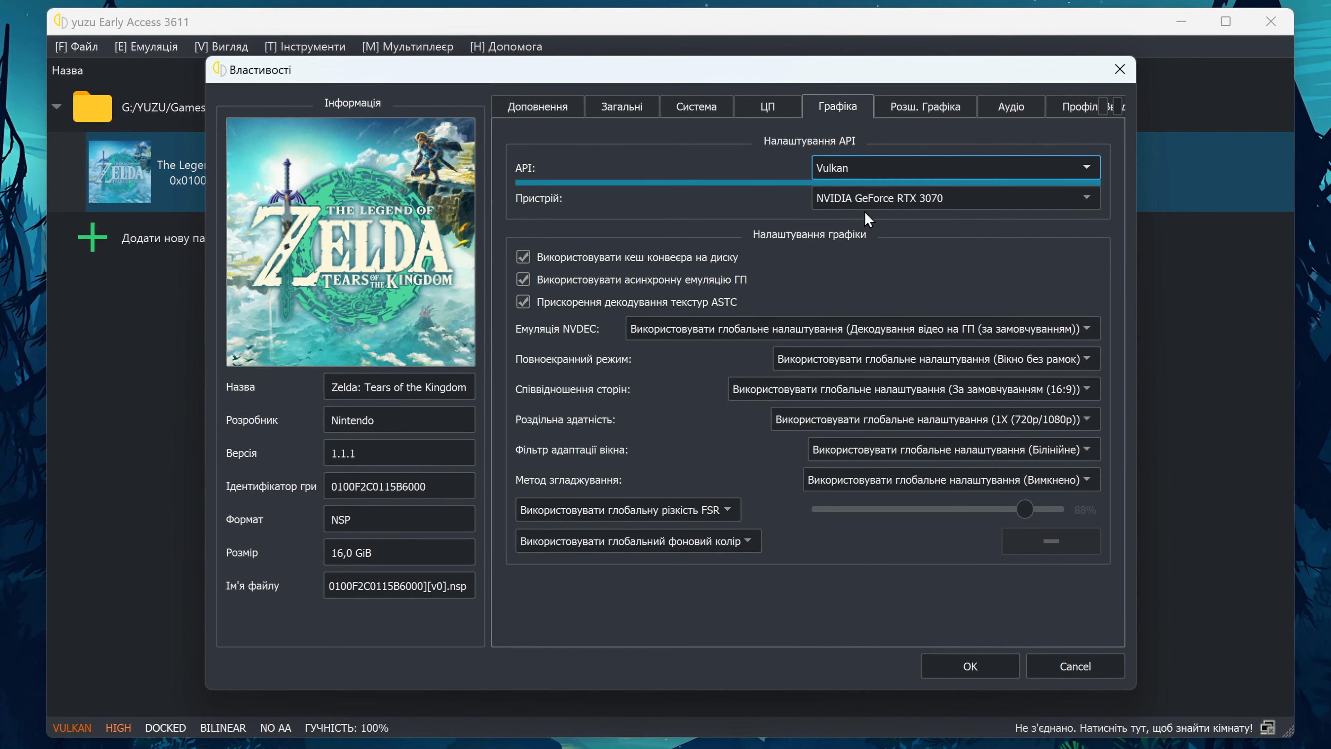
pyautogui.click(886, 209)
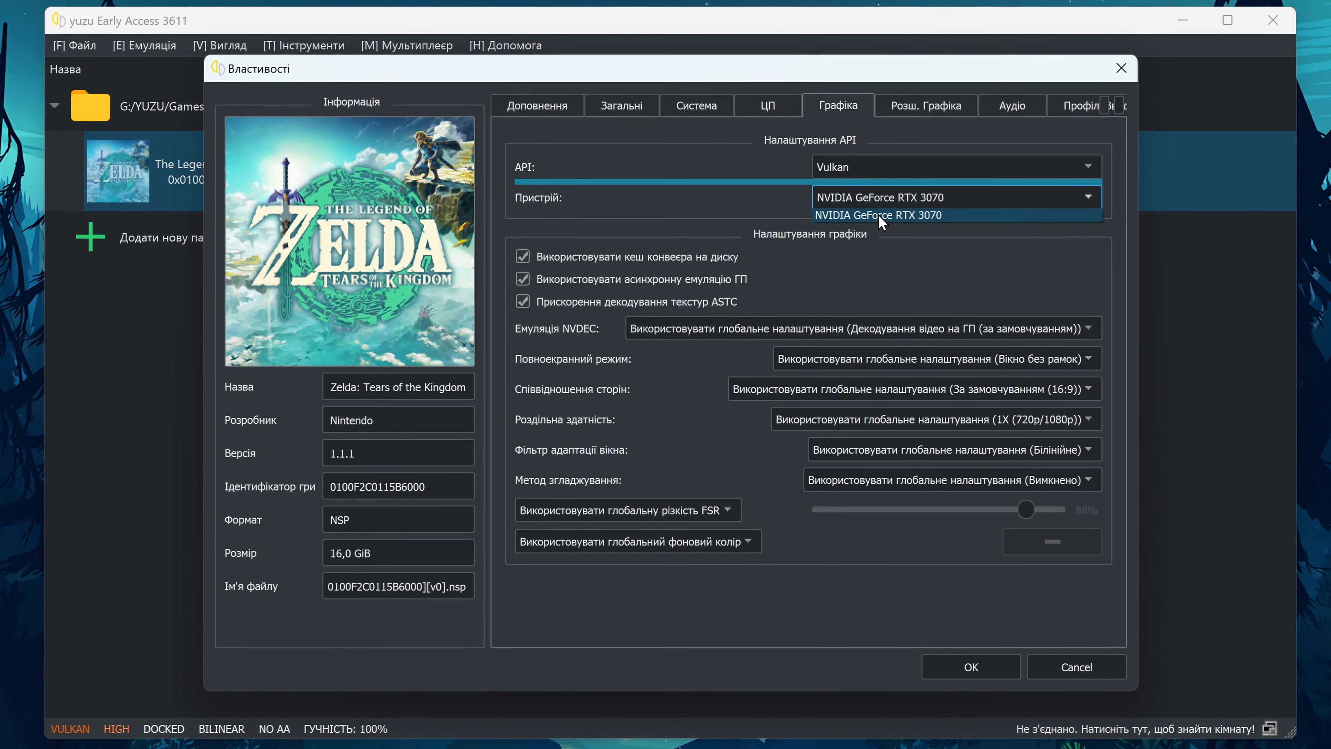
pyautogui.click(880, 217)
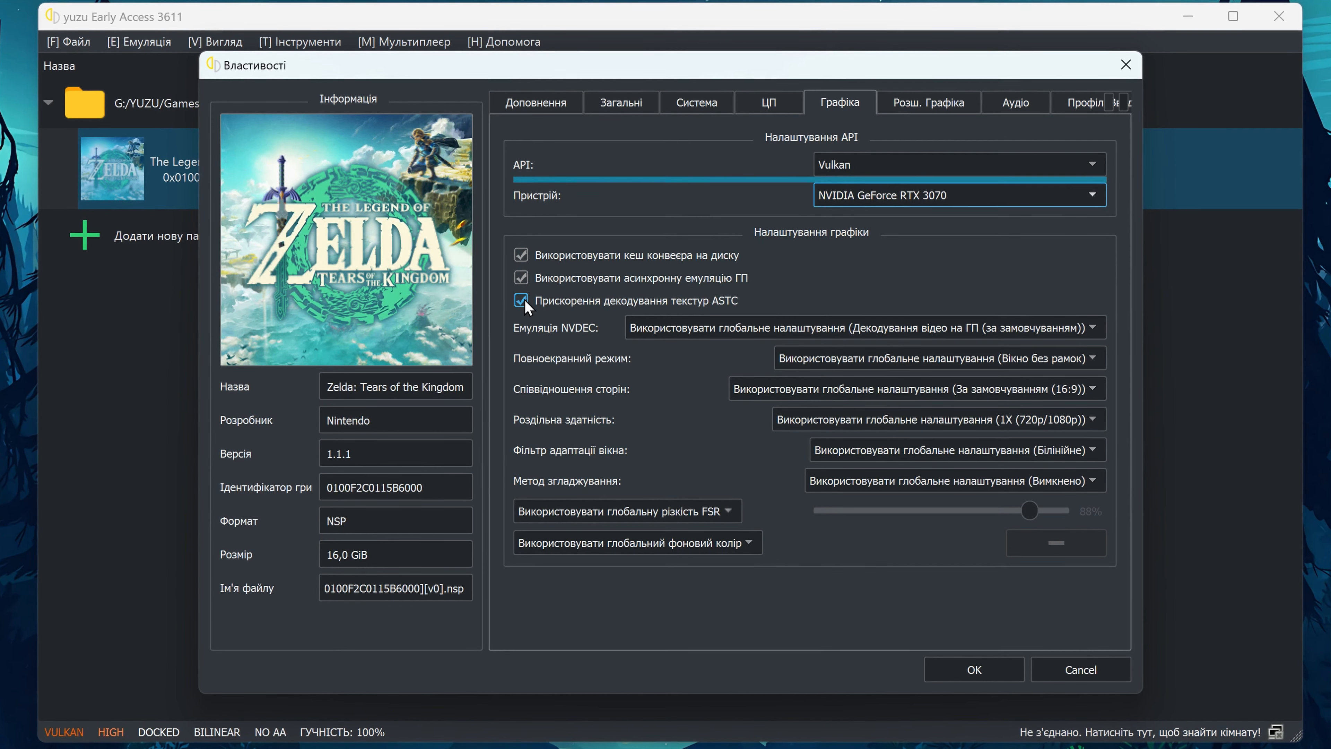
pyautogui.click(1041, 328)
pyautogui.click(765, 391)
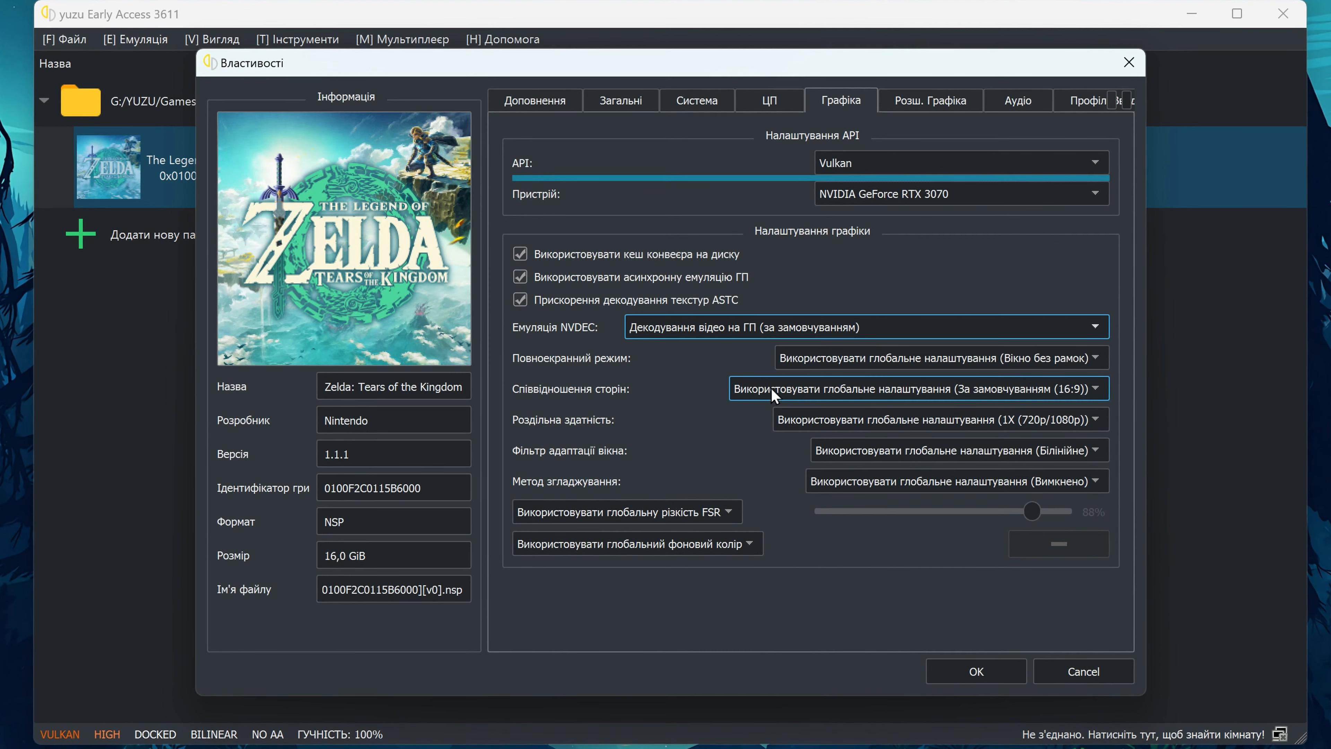
# - Set the game's fullscreen mode to Ексклюзивний повноекранний and its aspect ratio to За замовчуванням (16:9)
pyautogui.click(1038, 367)
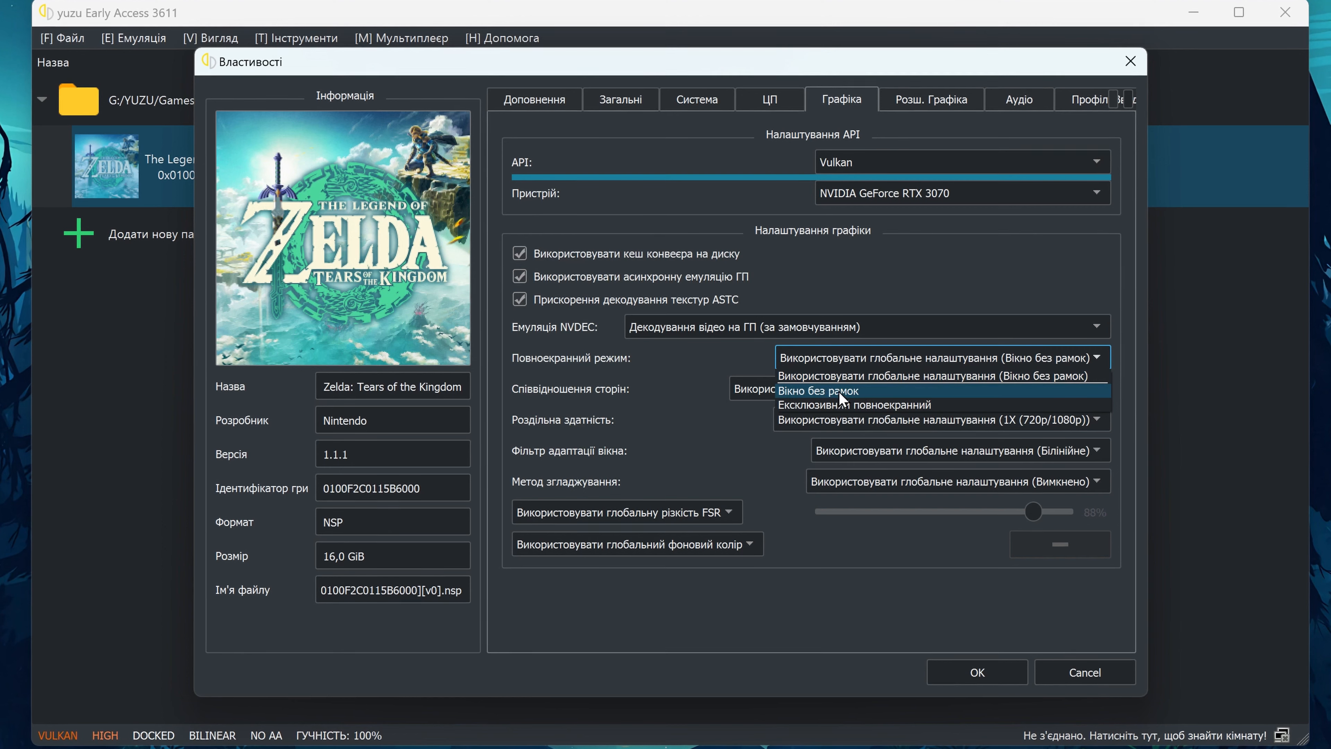
pyautogui.click(887, 404)
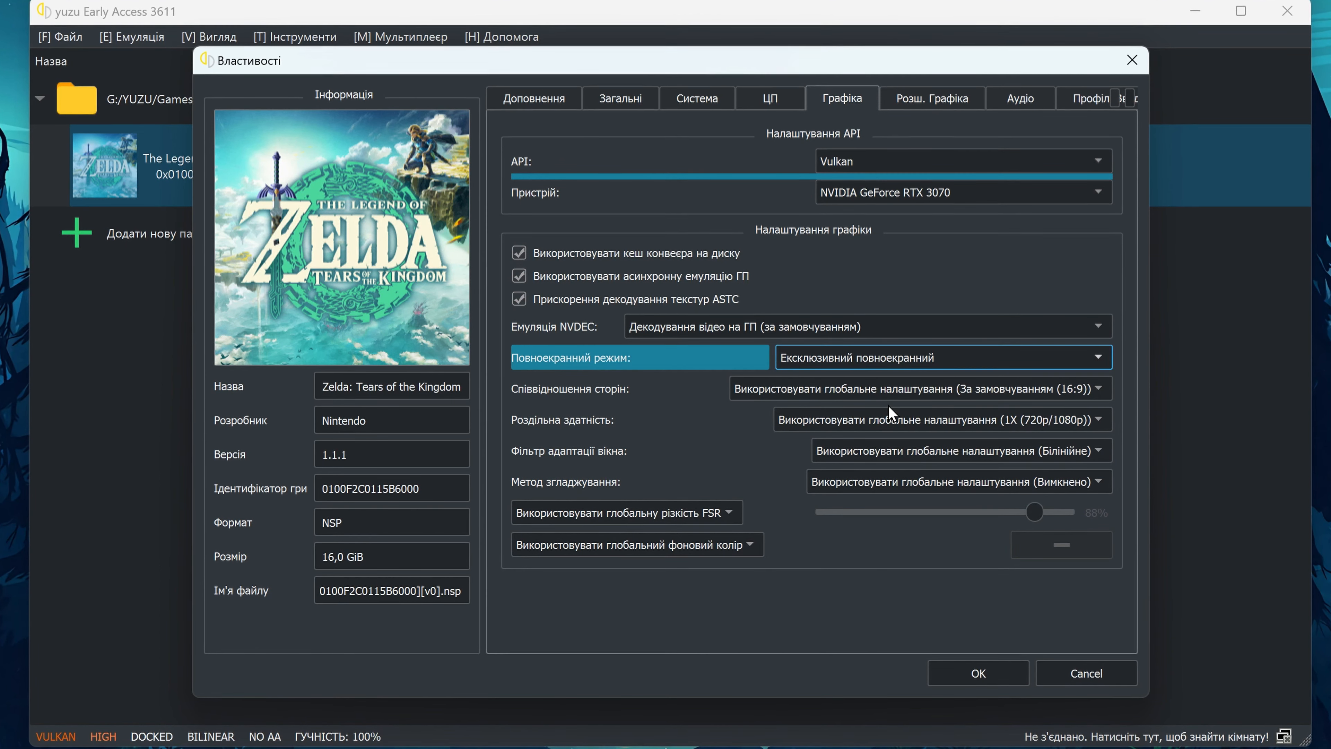
pyautogui.click(987, 394)
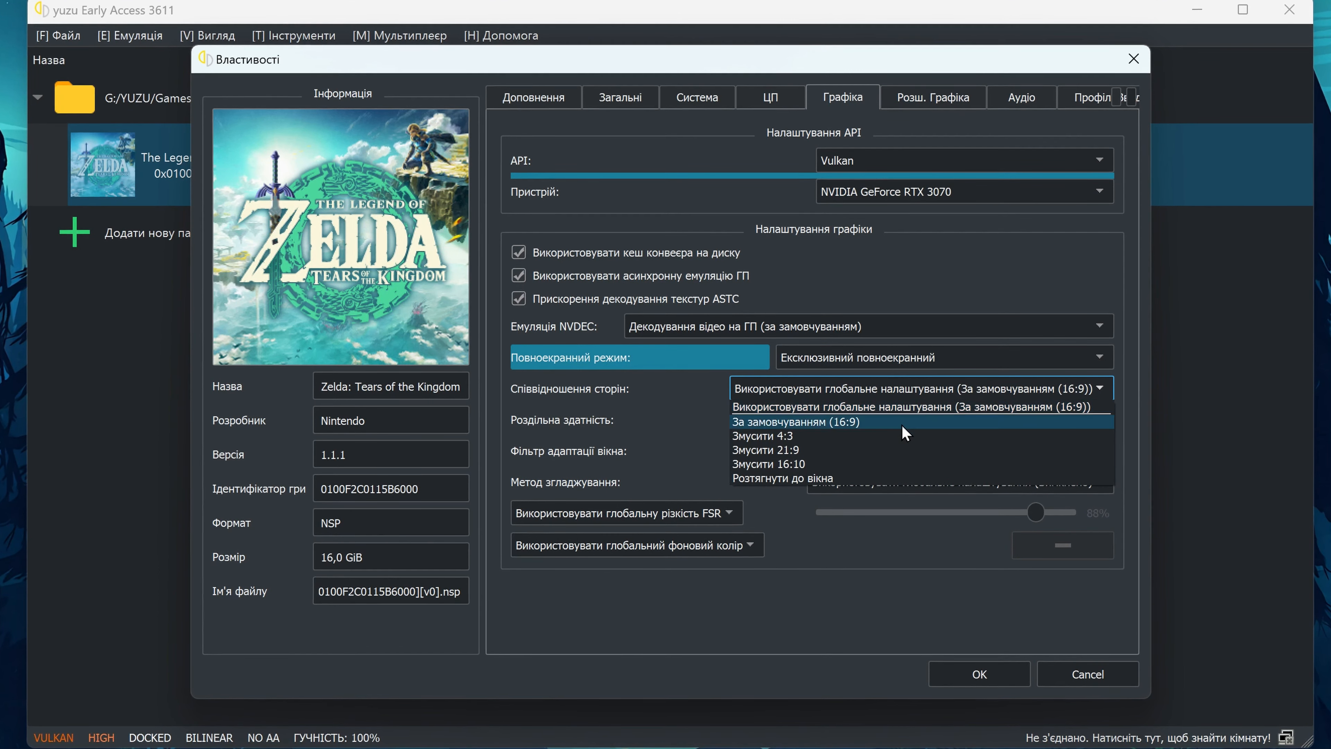
pyautogui.click(843, 421)
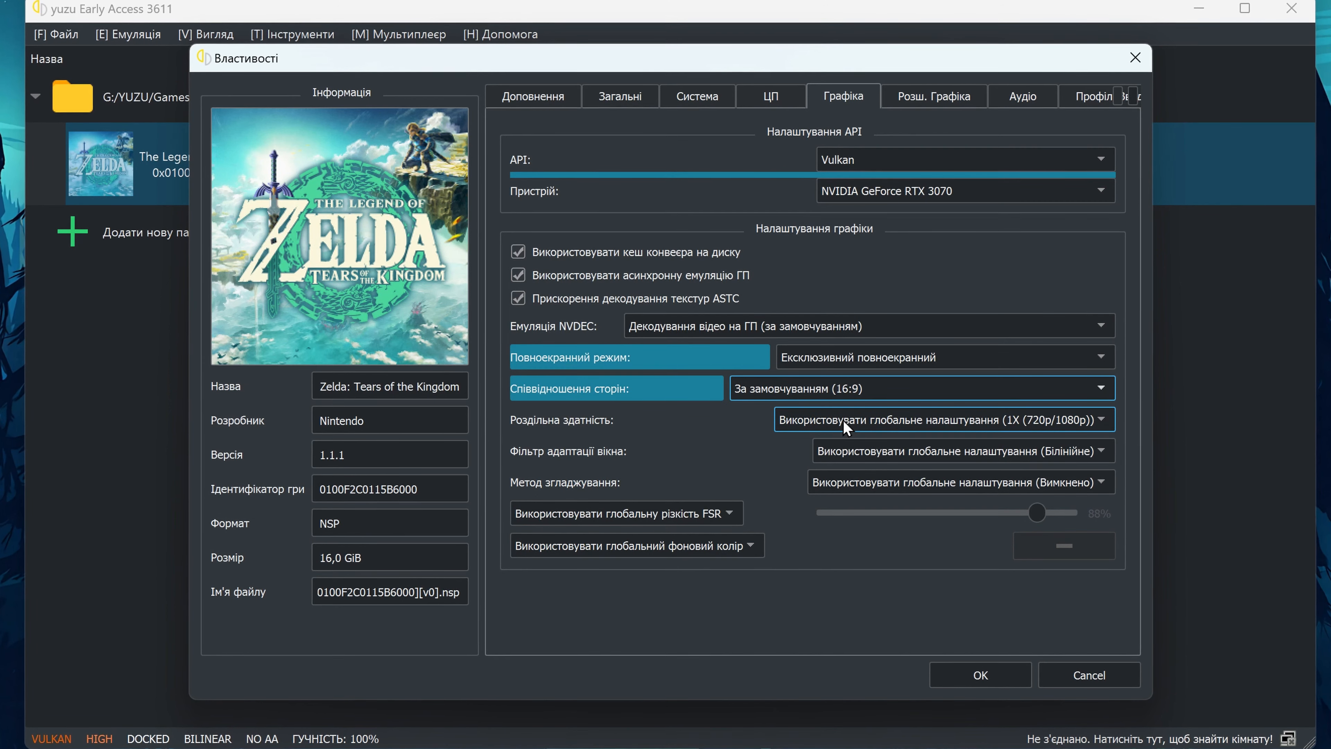
# - Set the game's resolution to 2X (1440p/2160p) and its window adapting filter to AMD FidelityFX Super Resolution
pyautogui.click(979, 421)
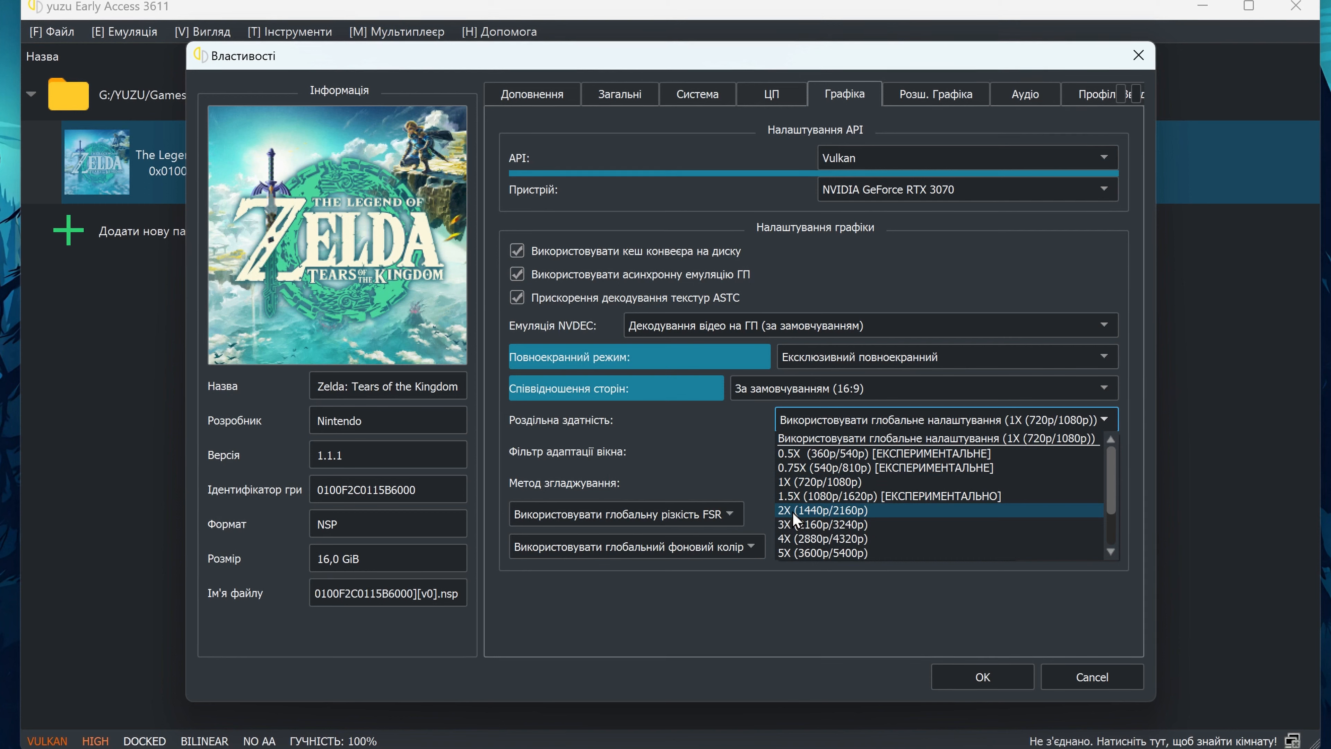
pyautogui.click(858, 514)
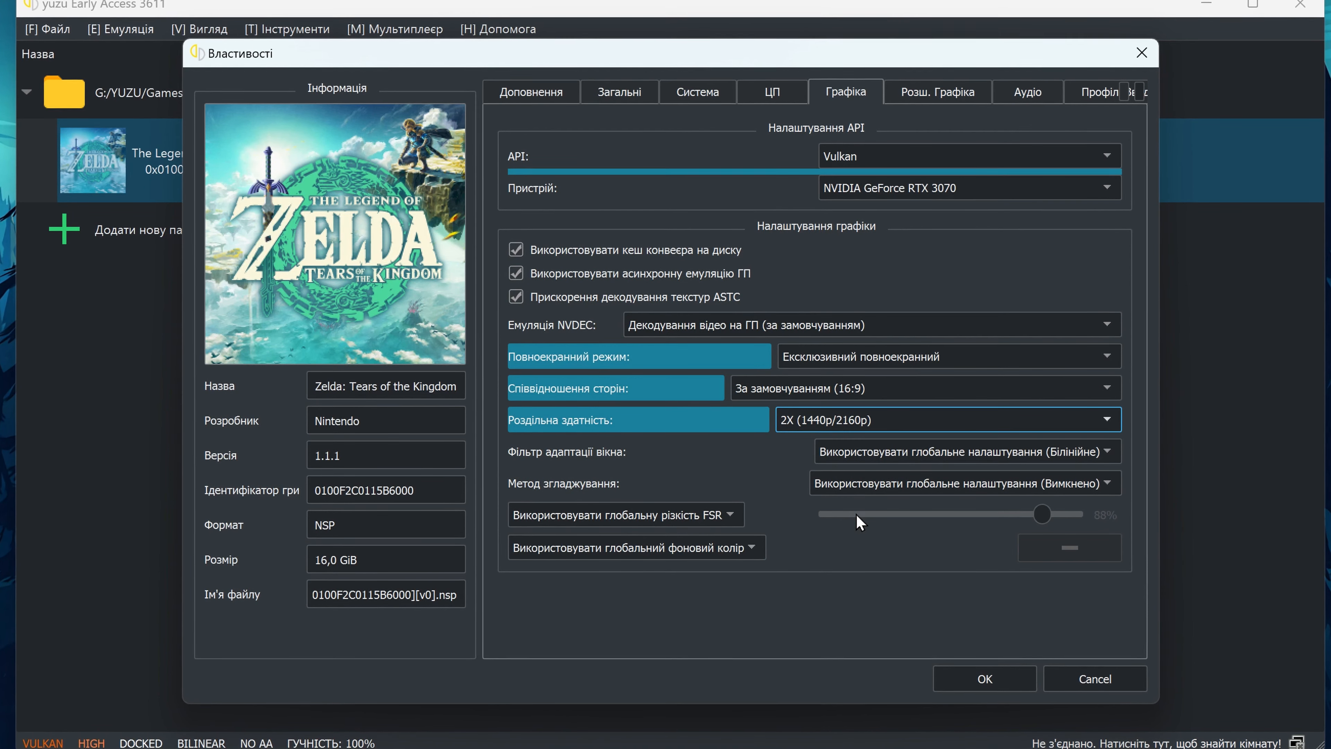
pyautogui.click(1018, 453)
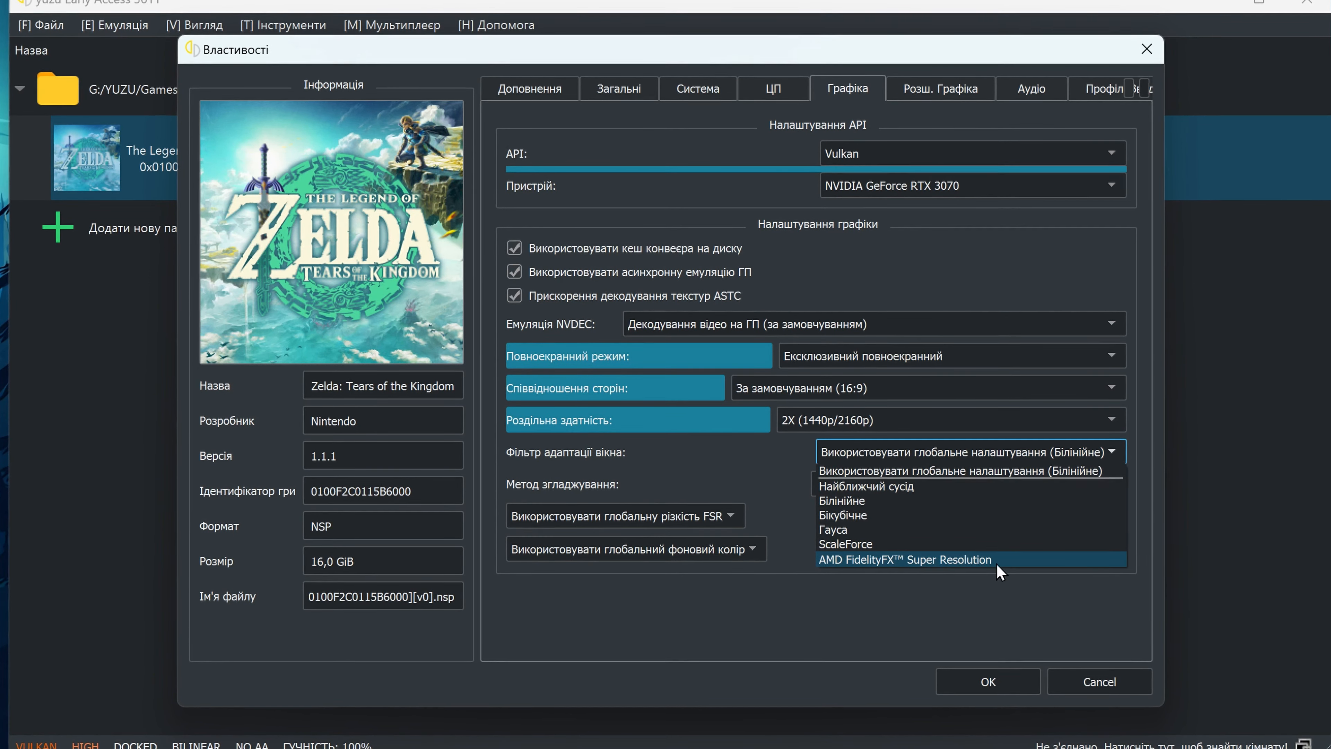
pyautogui.click(1014, 562)
# - Set the game's anti-aliasing method to FXAA and its own FSR sharpness to 50%
pyautogui.click(1015, 486)
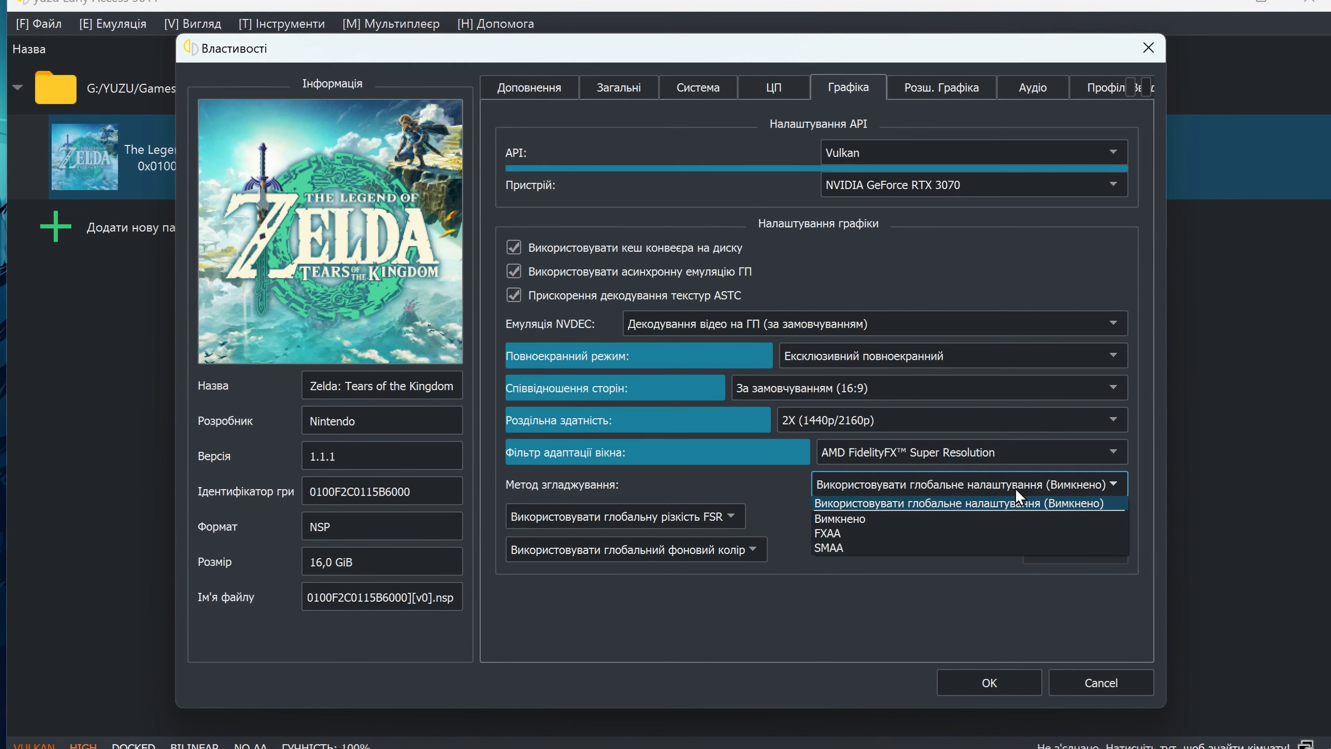
pyautogui.click(840, 534)
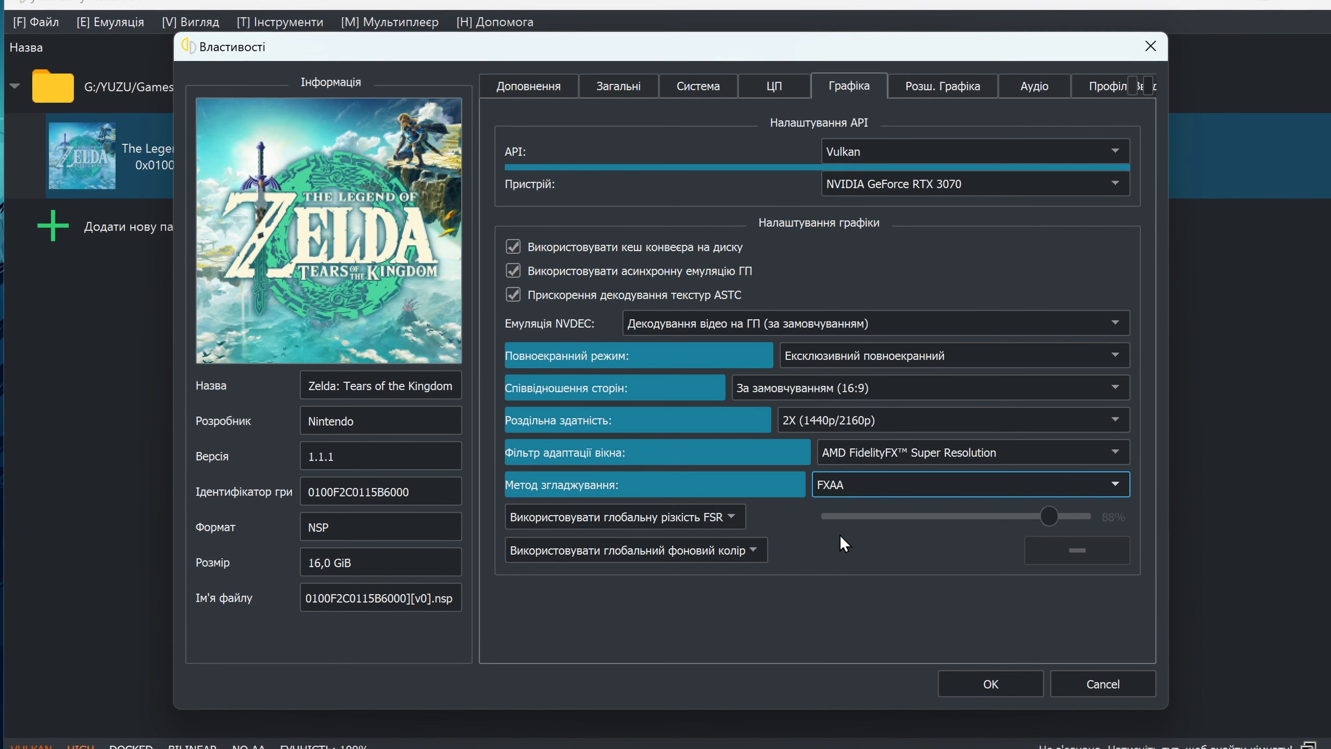
pyautogui.click(740, 519)
pyautogui.click(598, 551)
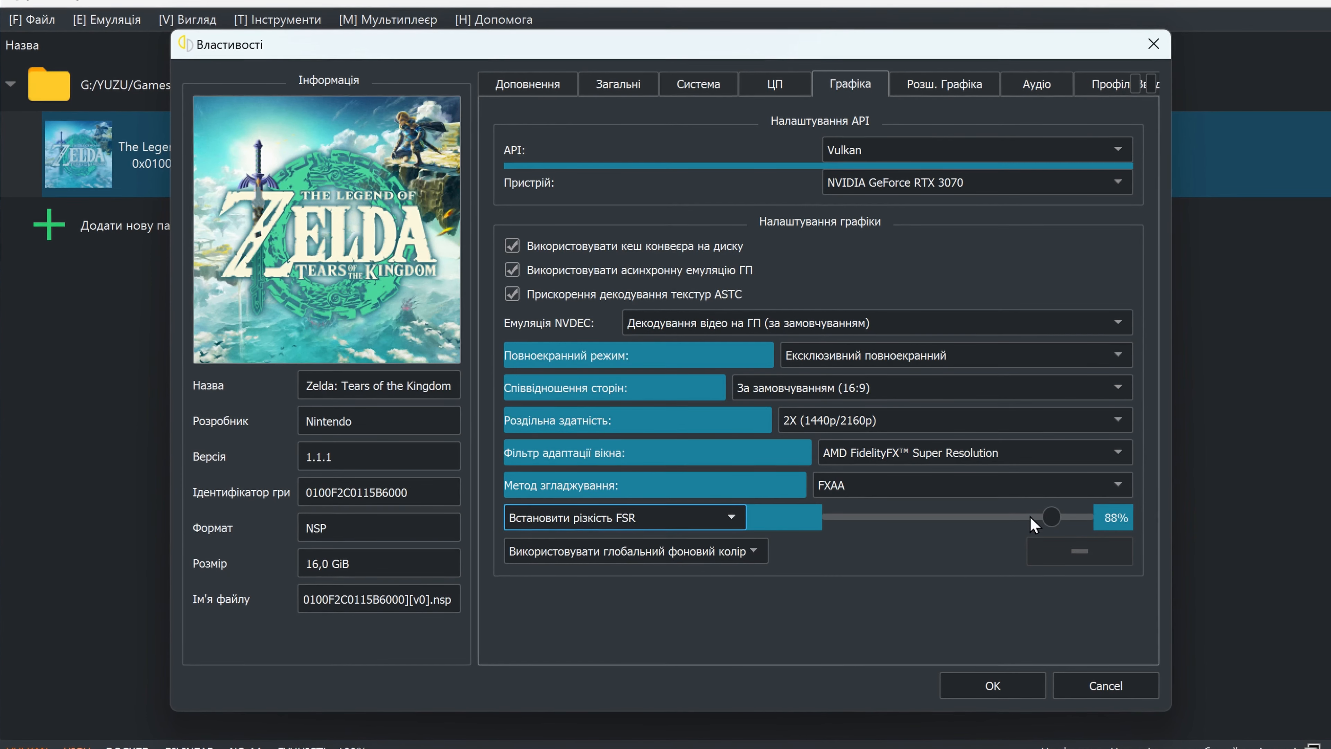
pyautogui.moveTo(1029, 516); pyautogui.dragTo(959, 521)
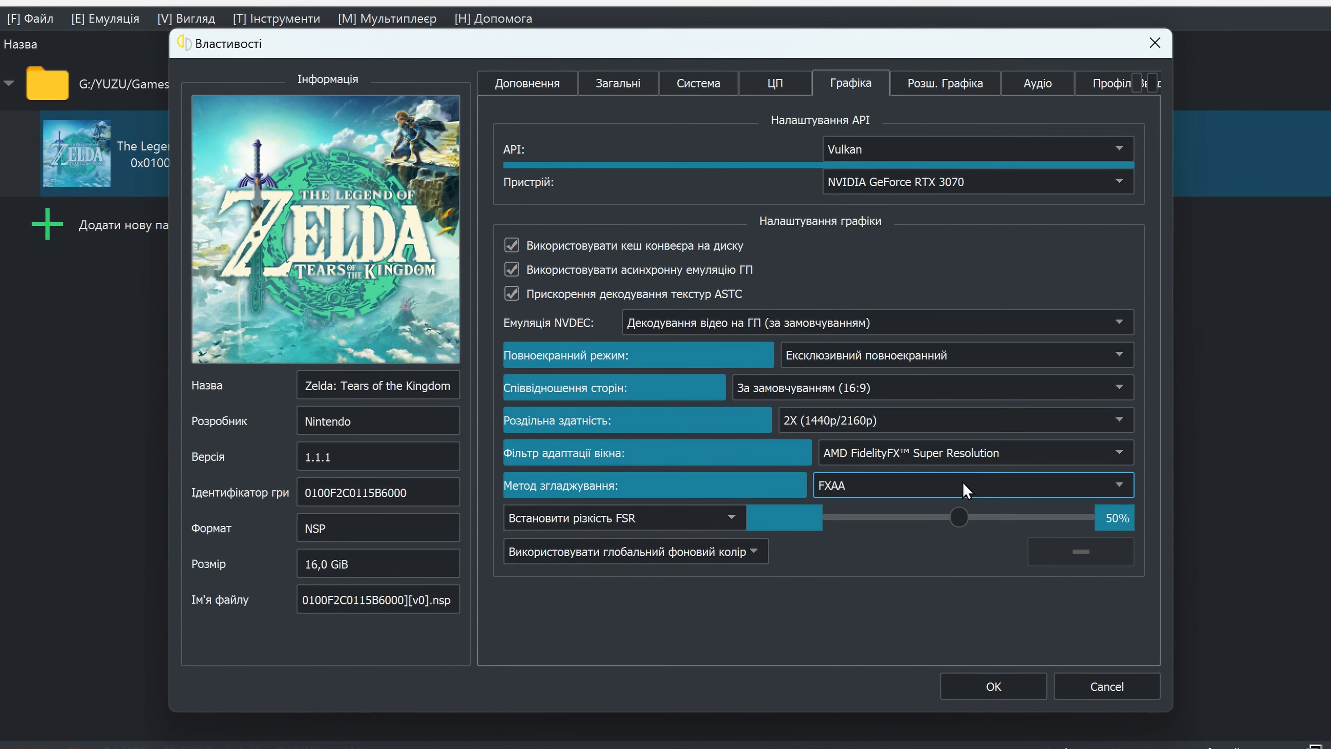
# - Set the game's advanced graphics accuracy level to Normal and its ASTC recompression to BC3 (Medium quality)
pyautogui.click(941, 89)
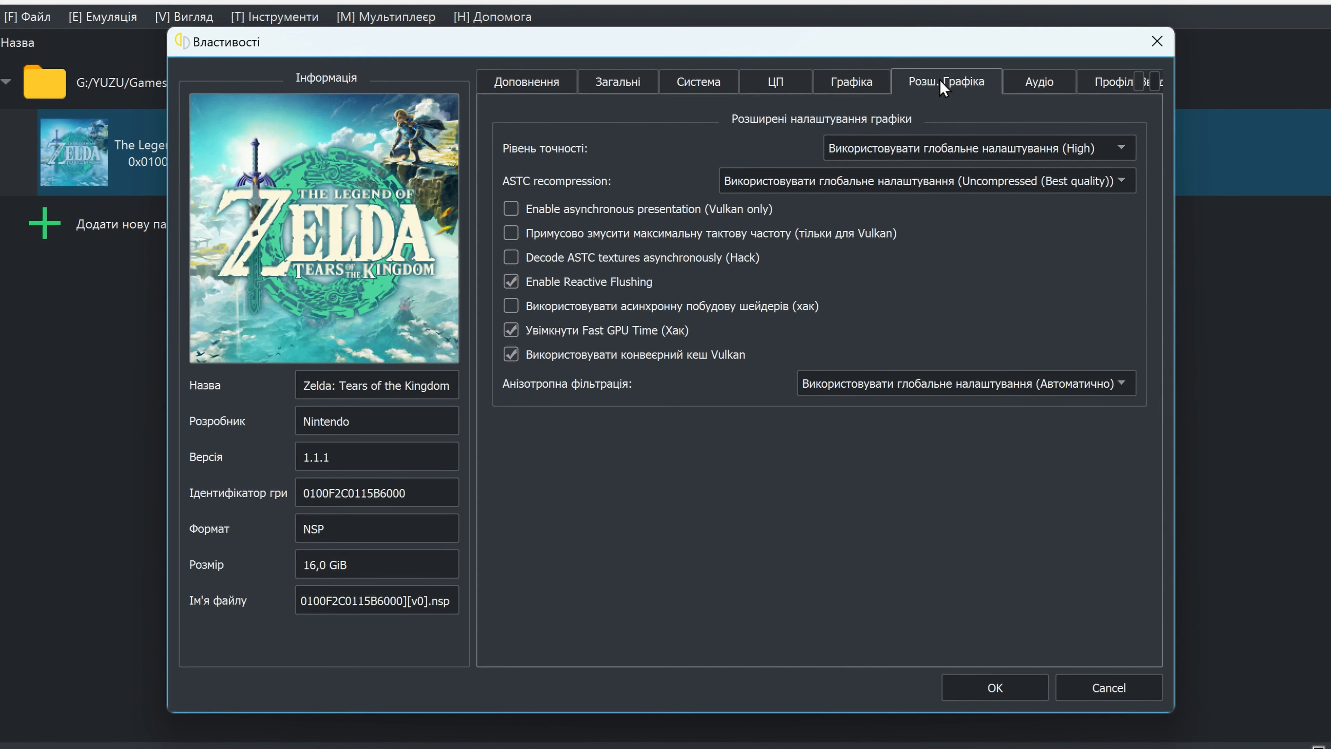
pyautogui.click(919, 148)
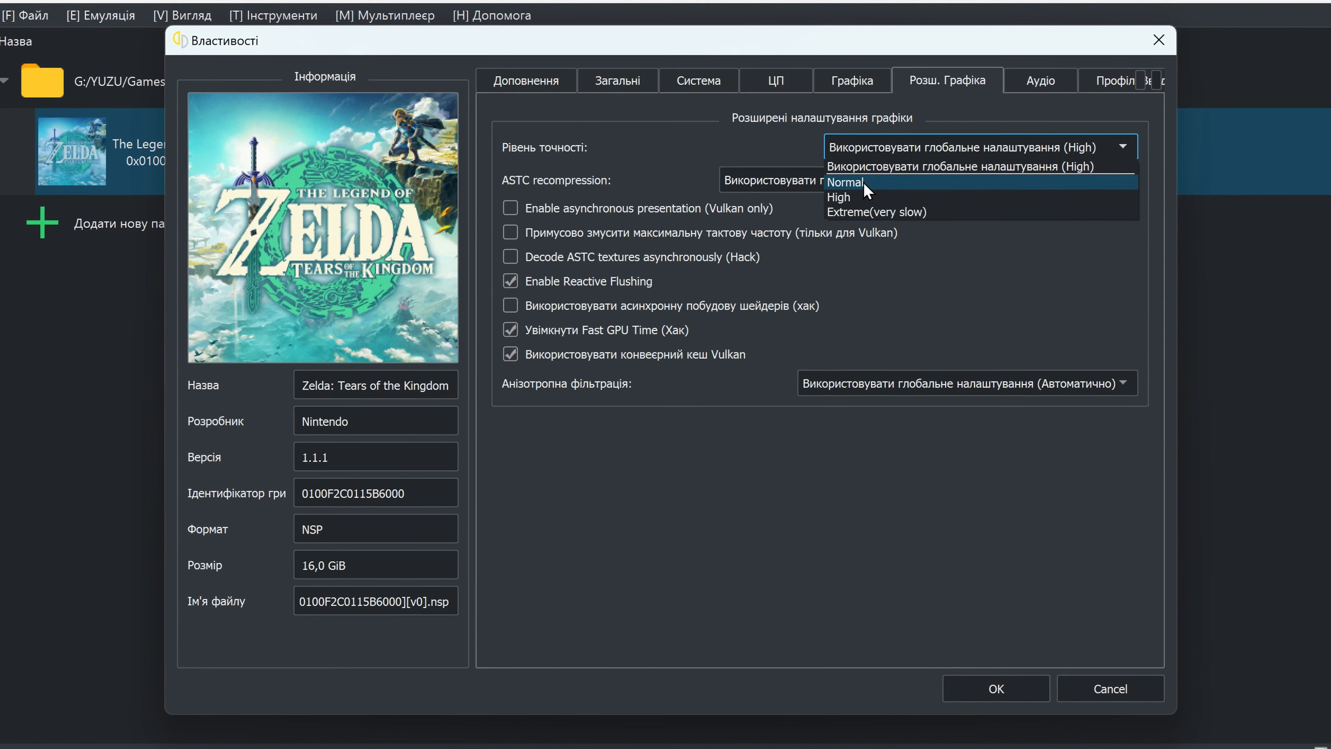
pyautogui.click(863, 182)
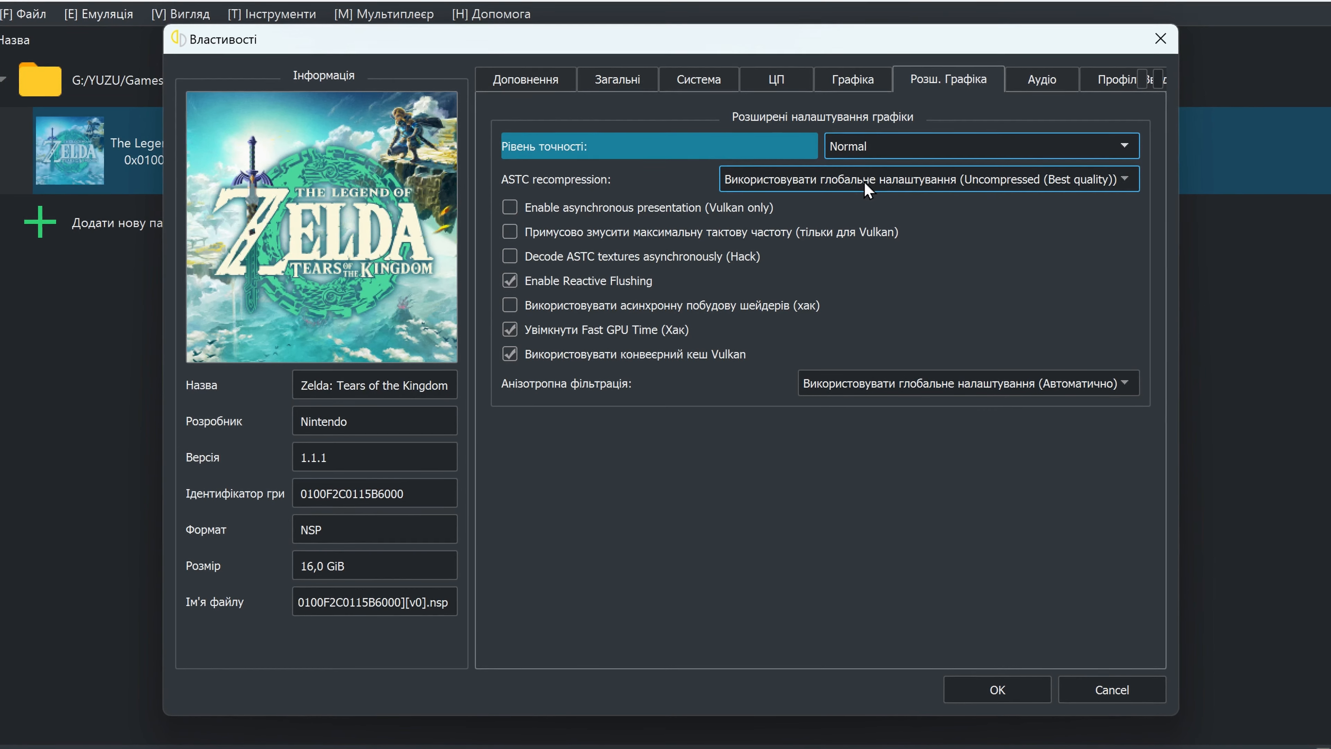
pyautogui.click(865, 181)
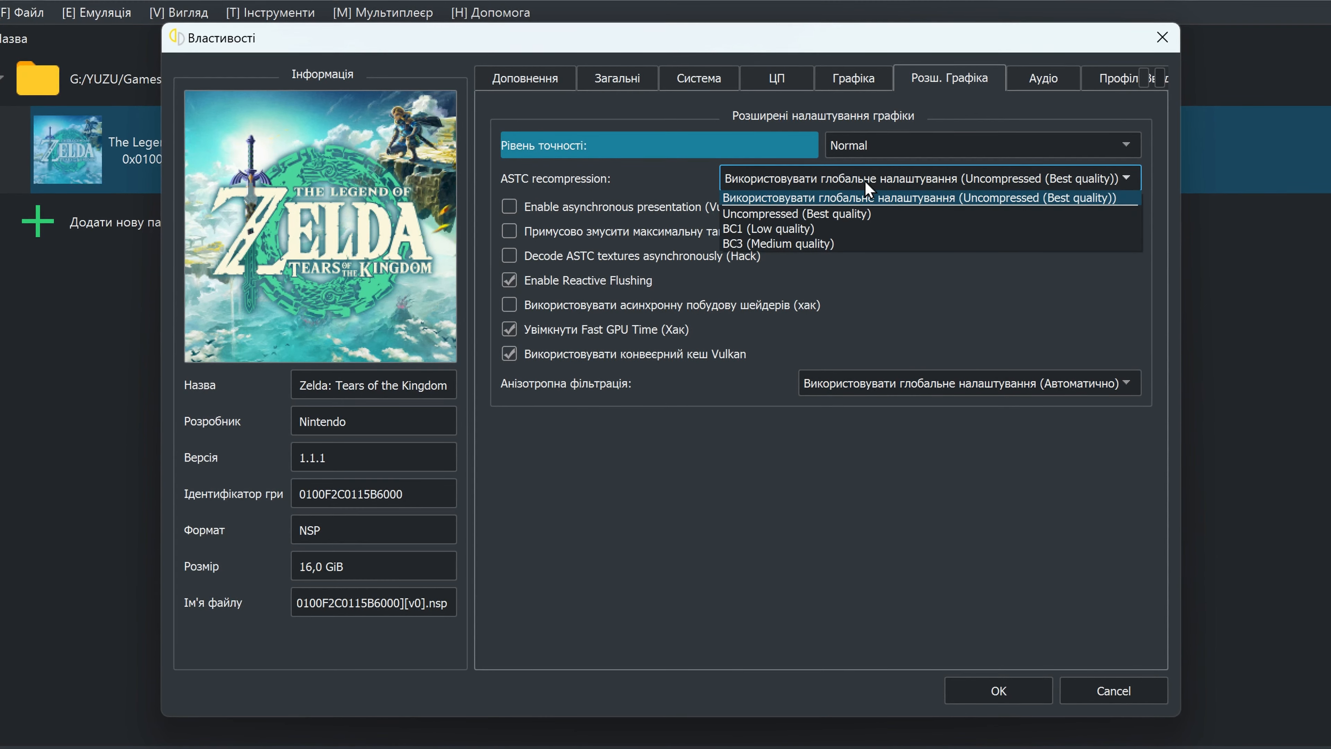
pyautogui.click(844, 244)
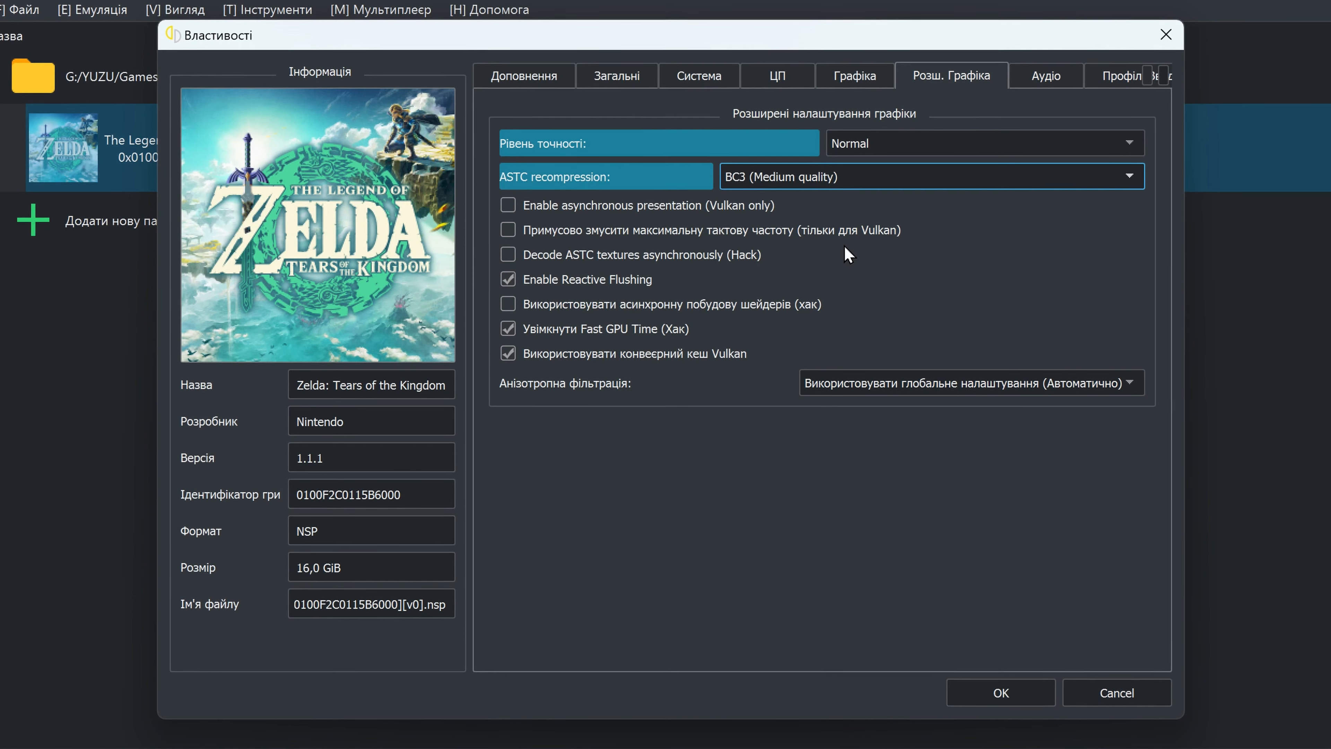
# - Enable asynchronous presentation, forced maximum clocks (Vulkan only) and asynchronous shader building (hack) for the game
pyautogui.click(507, 204)
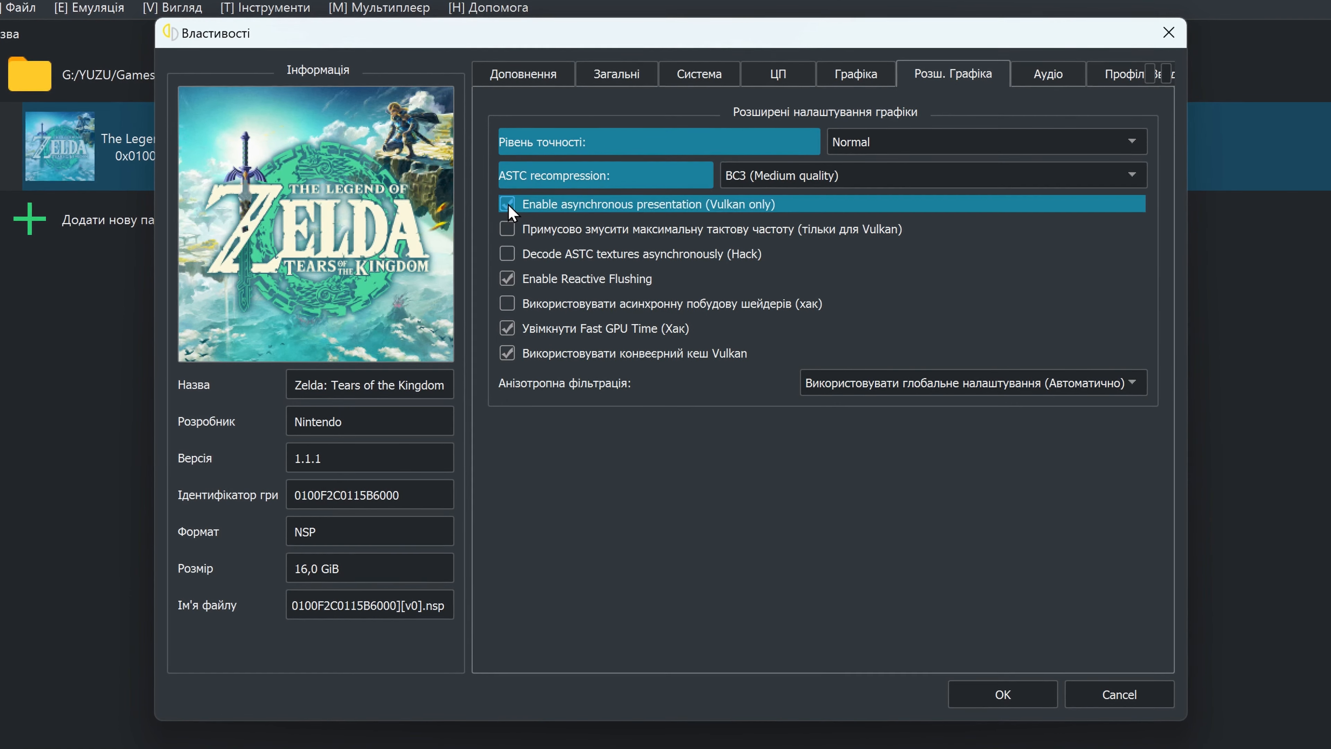
pyautogui.click(506, 228)
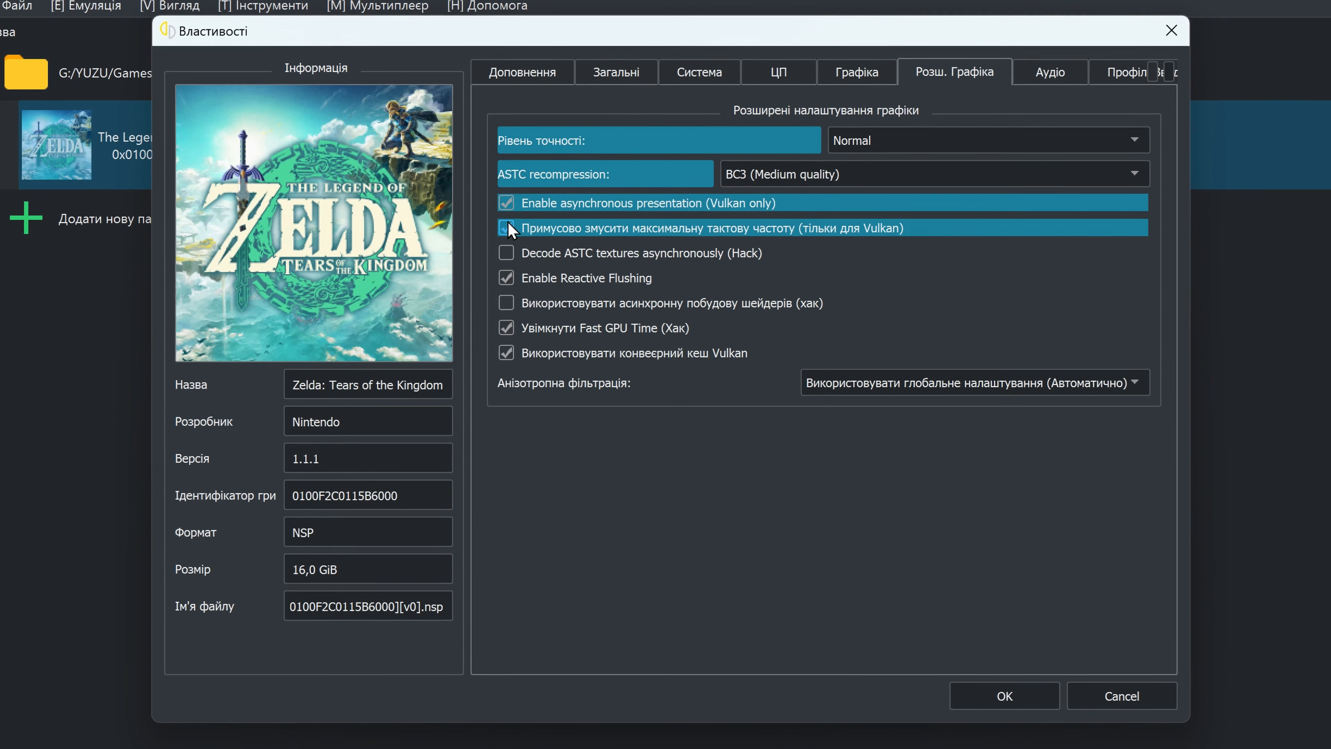
pyautogui.click(506, 304)
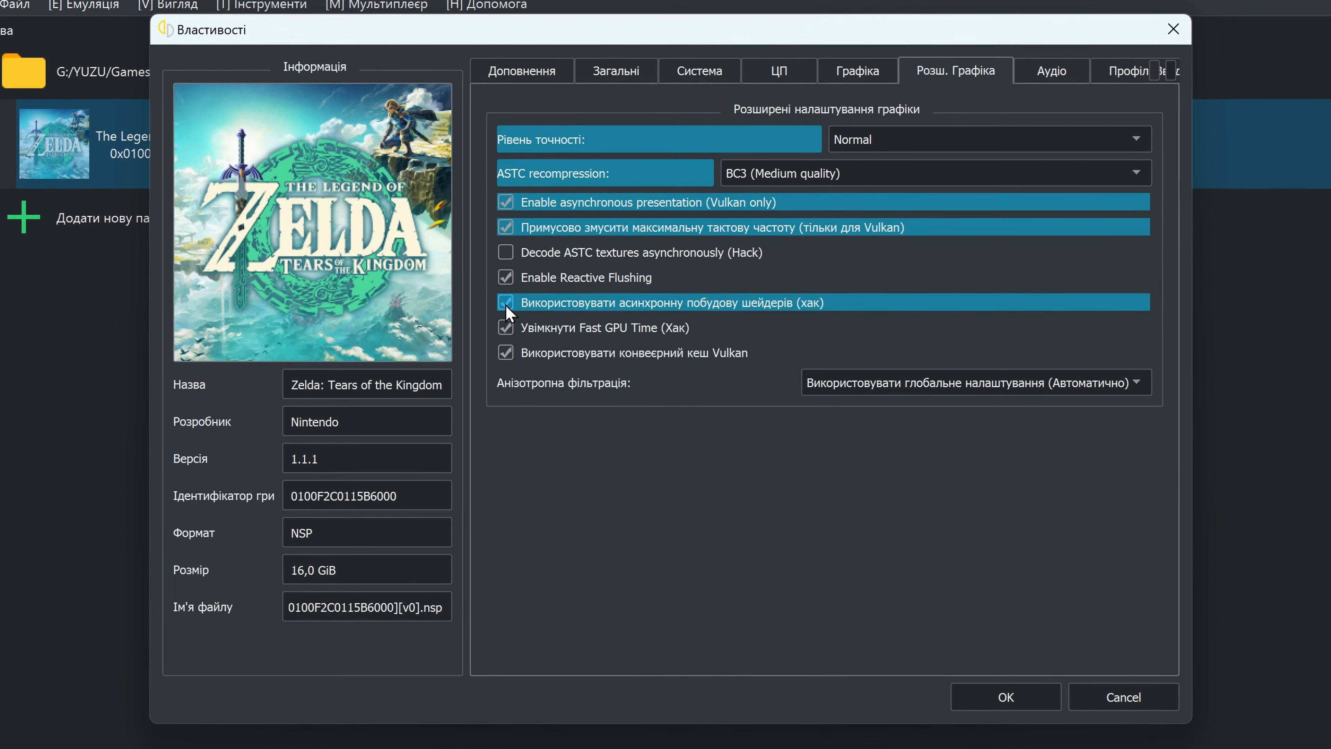
# - Assign the Ultimate Controller input profile to player 1 and save the game's properties
pyautogui.click(1057, 84)
pyautogui.click(1128, 69)
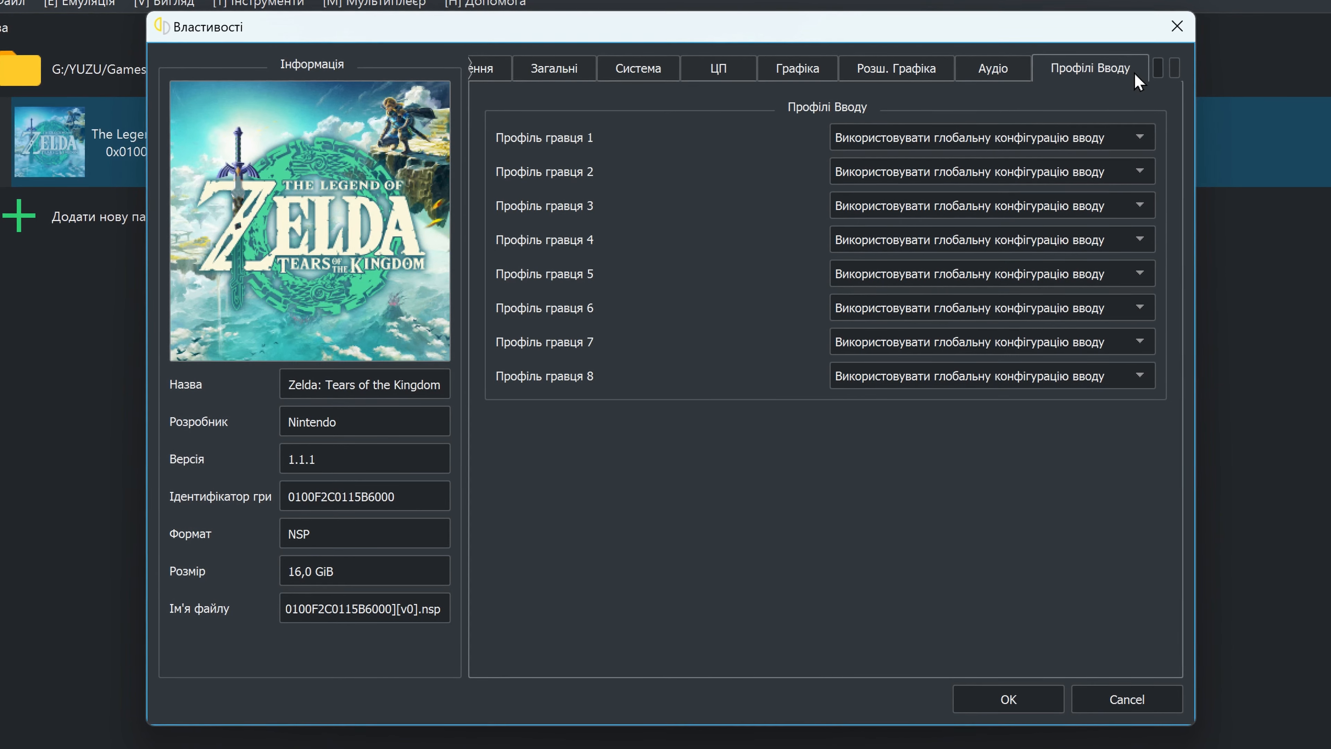
pyautogui.click(1138, 137)
pyautogui.click(861, 173)
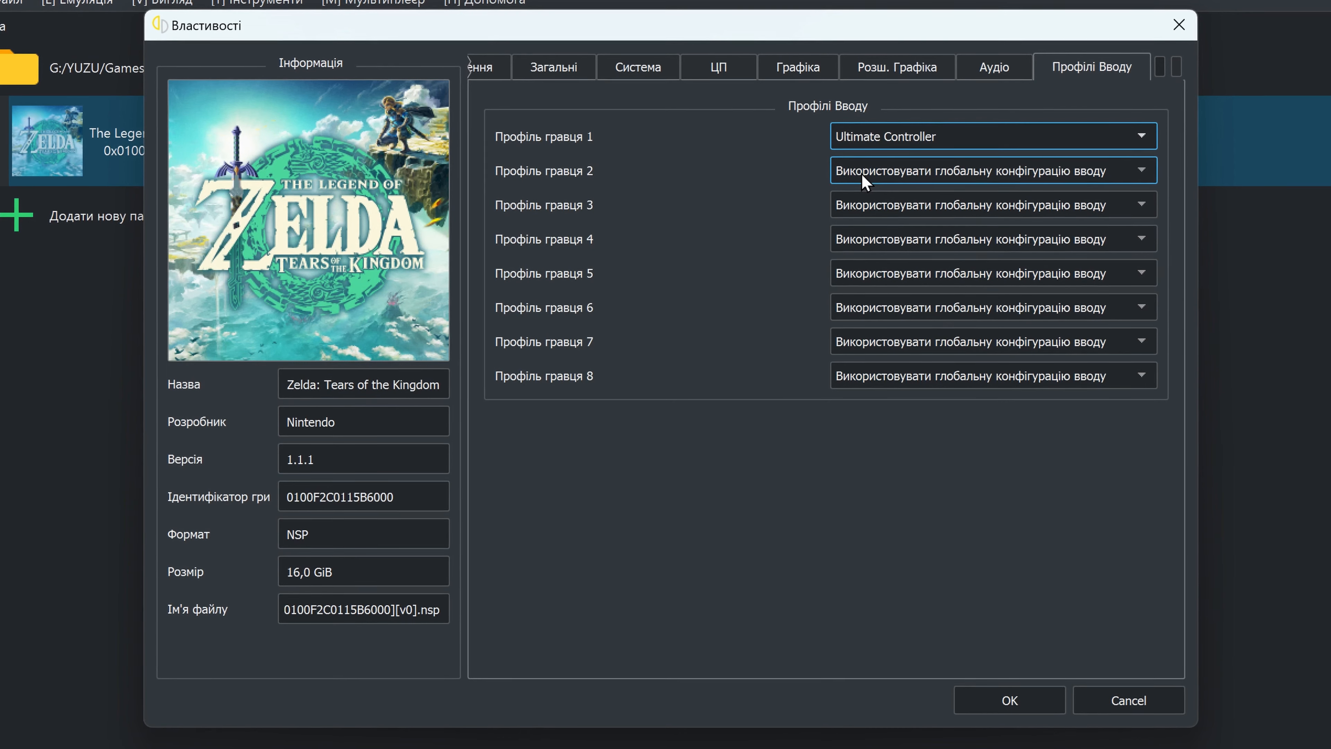
pyautogui.click(1009, 702)
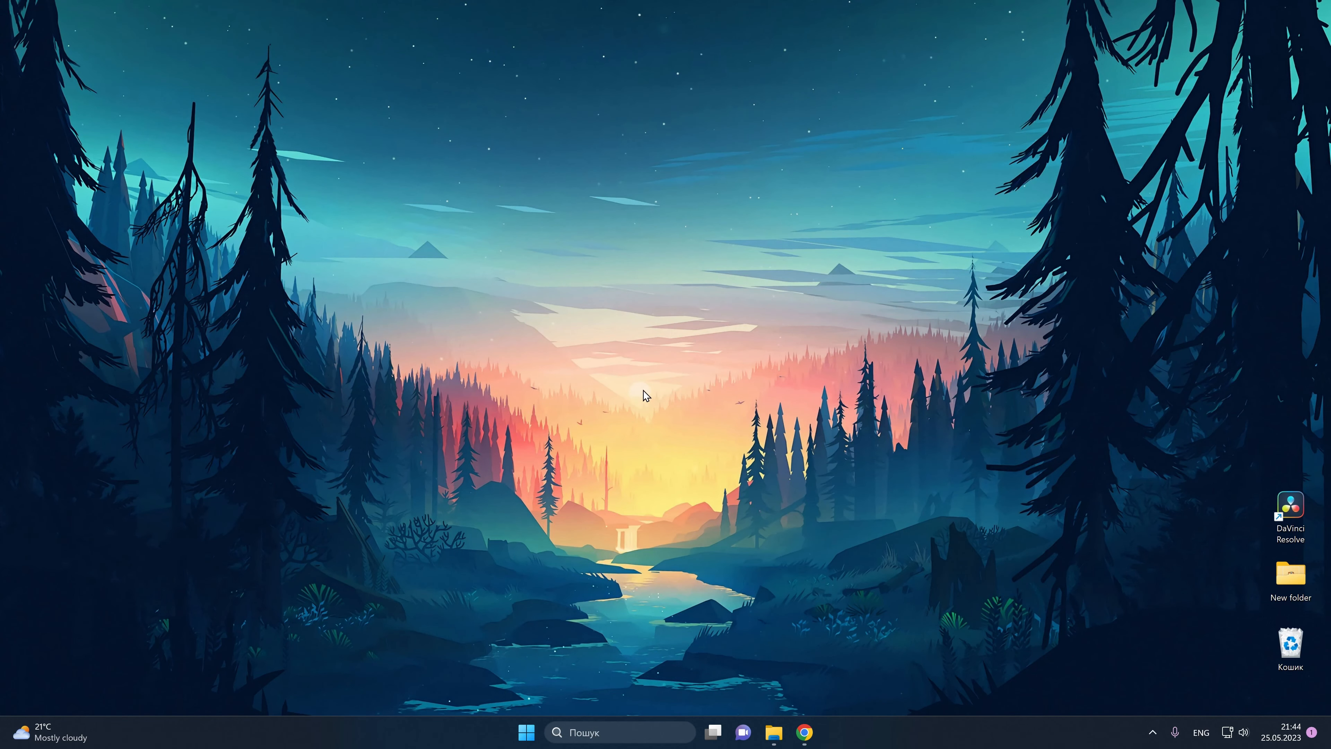
# - Open the NVIDIA Control Panel and examine the refresh rate options for the 3840 × 2160 resolution
pyautogui.rightClick(645, 394)
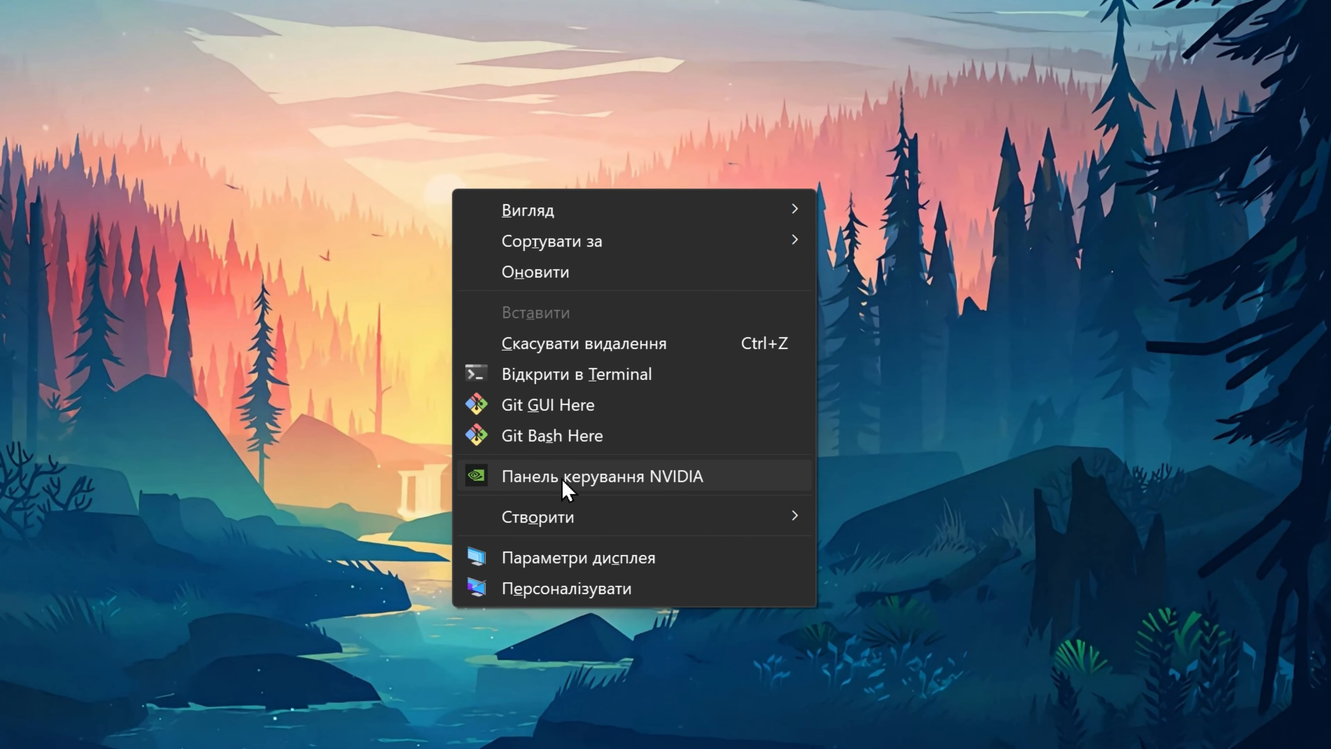
pyautogui.click(562, 480)
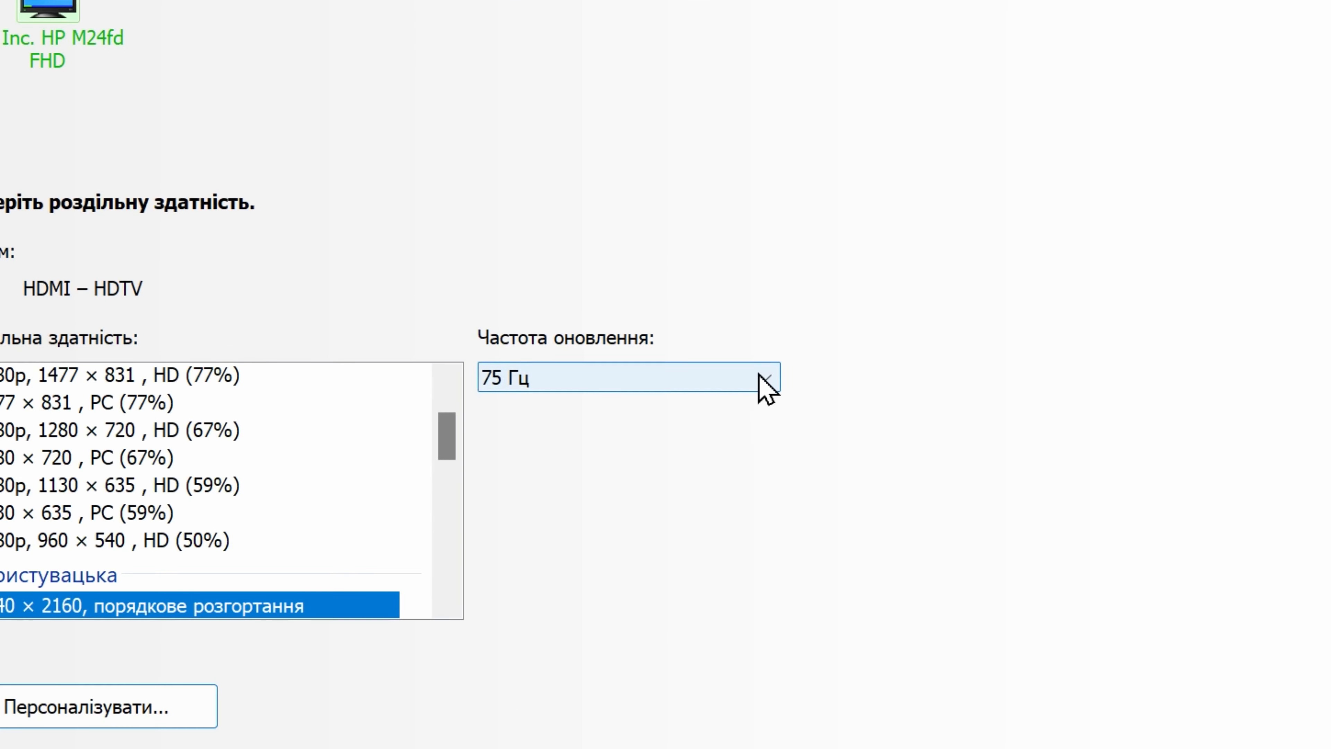
pyautogui.click(713, 384)
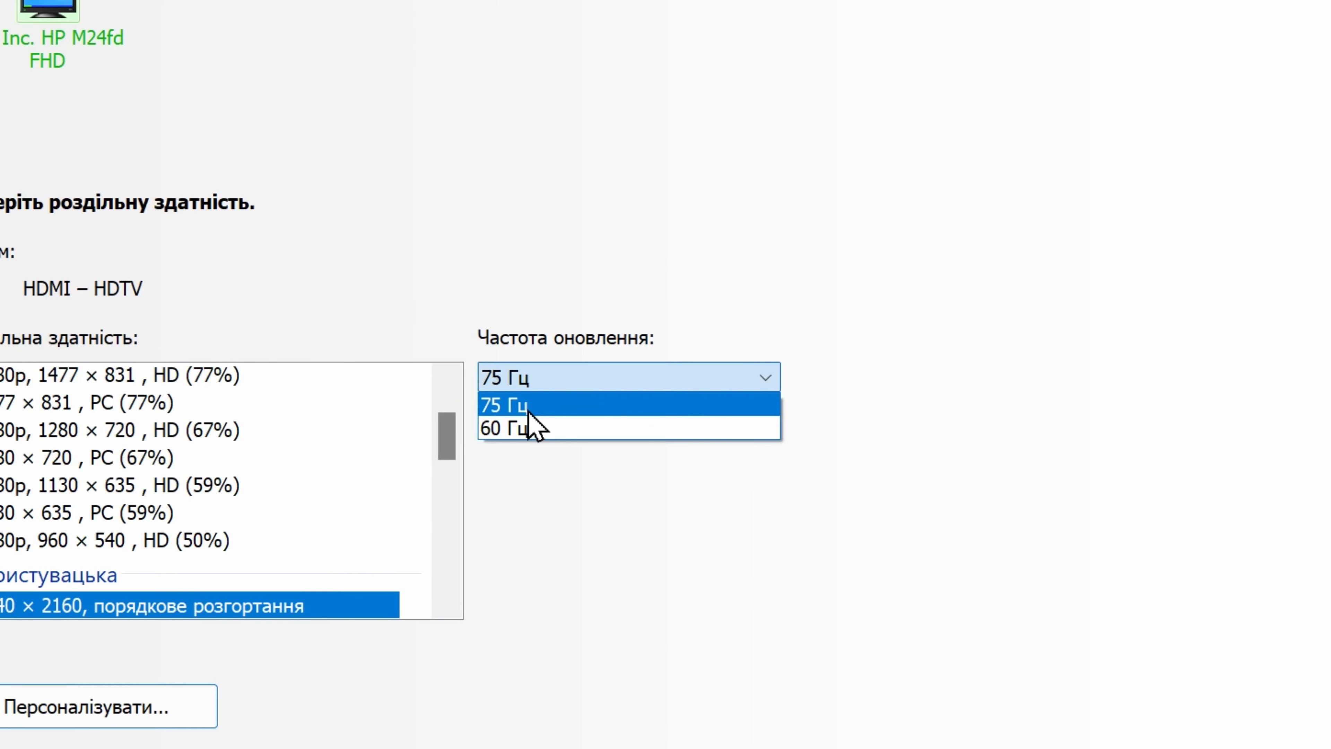
pyautogui.click(773, 382)
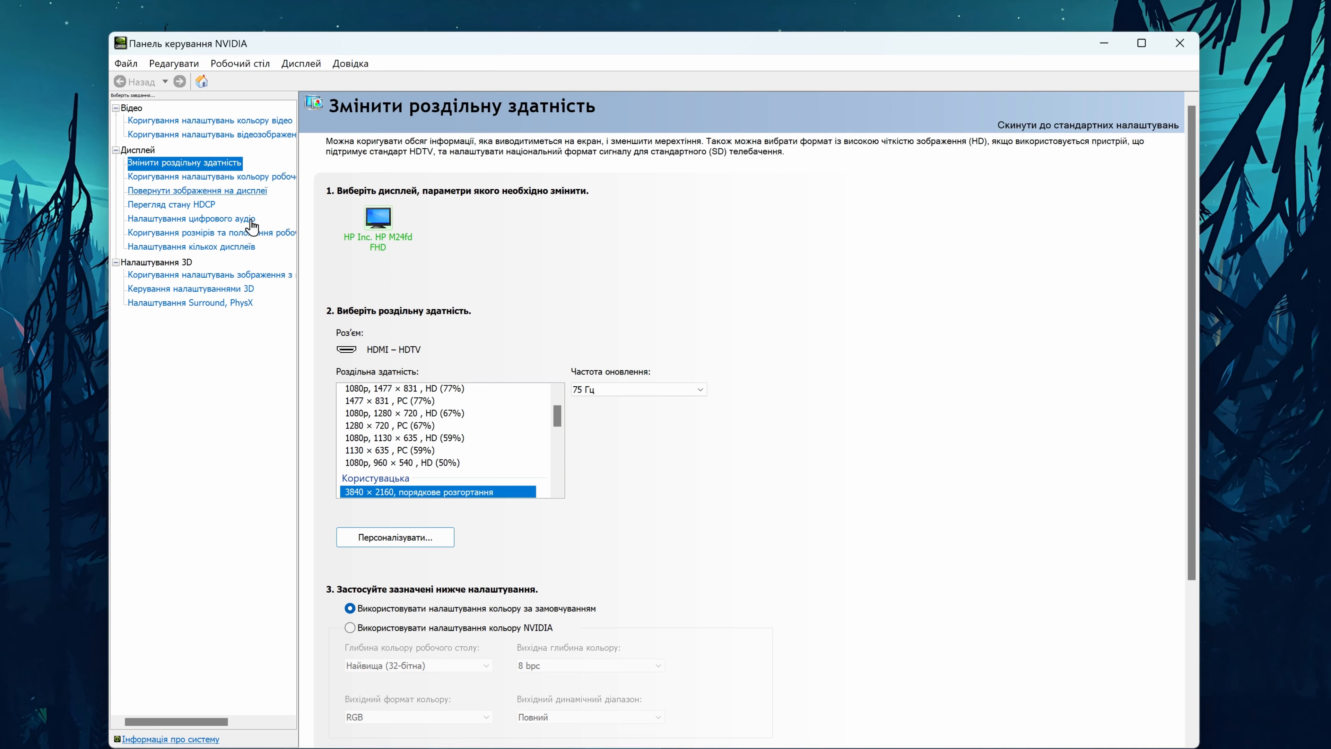
# - Add yuzu.exe from G:\YUZU\Emulator to the program-specific 3D settings
pyautogui.click(212, 289)
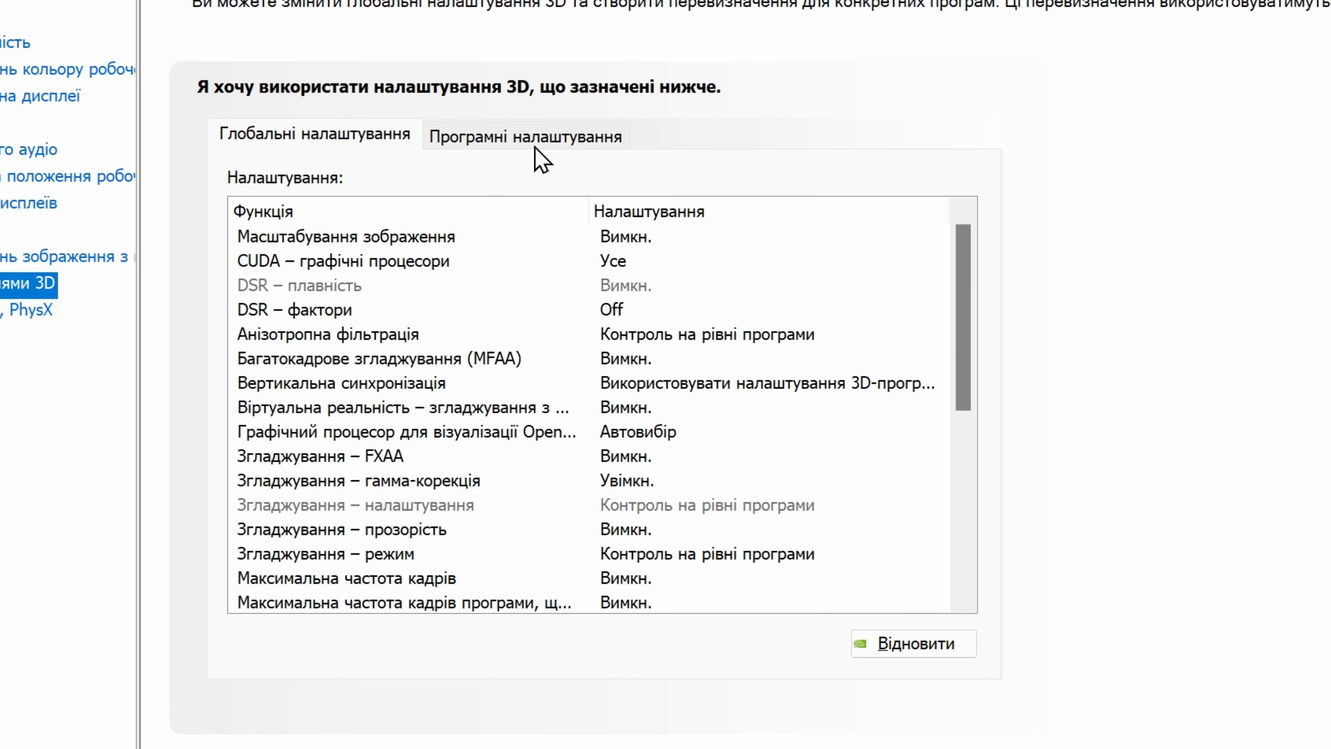
pyautogui.click(501, 214)
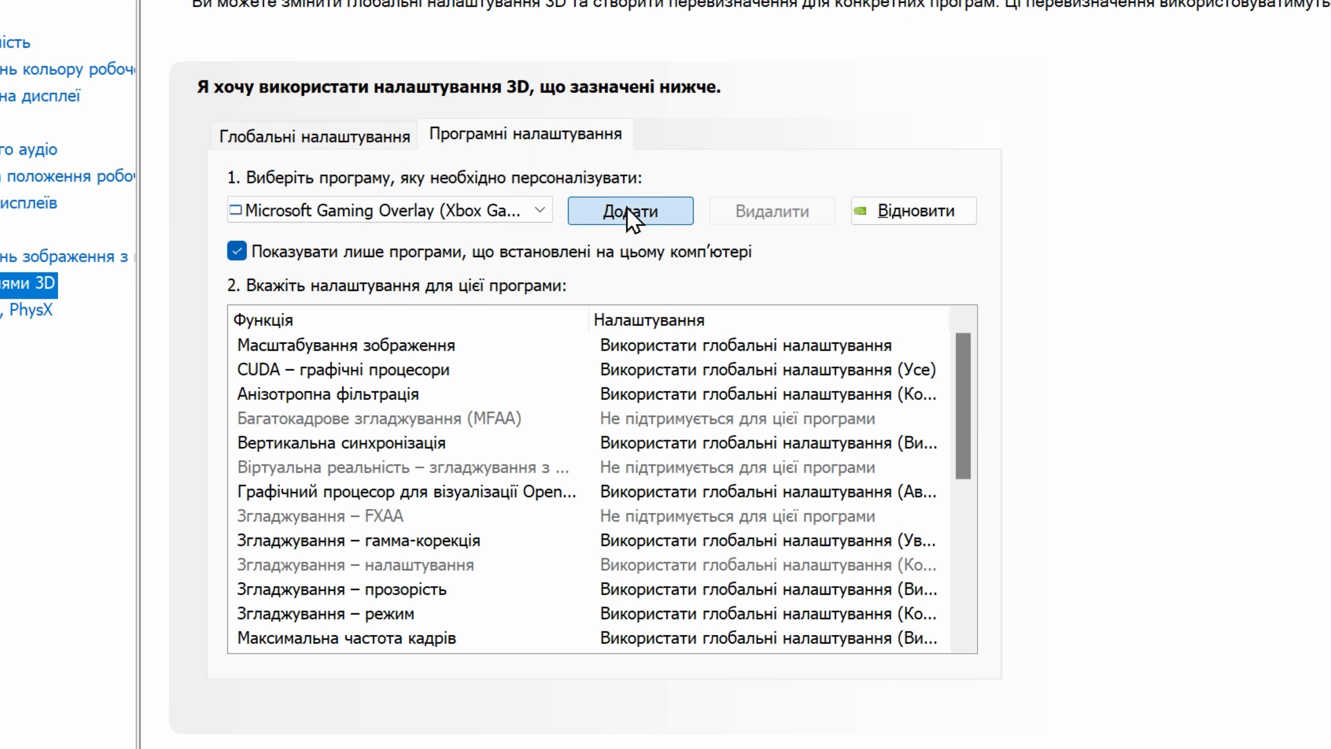
pyautogui.click(642, 211)
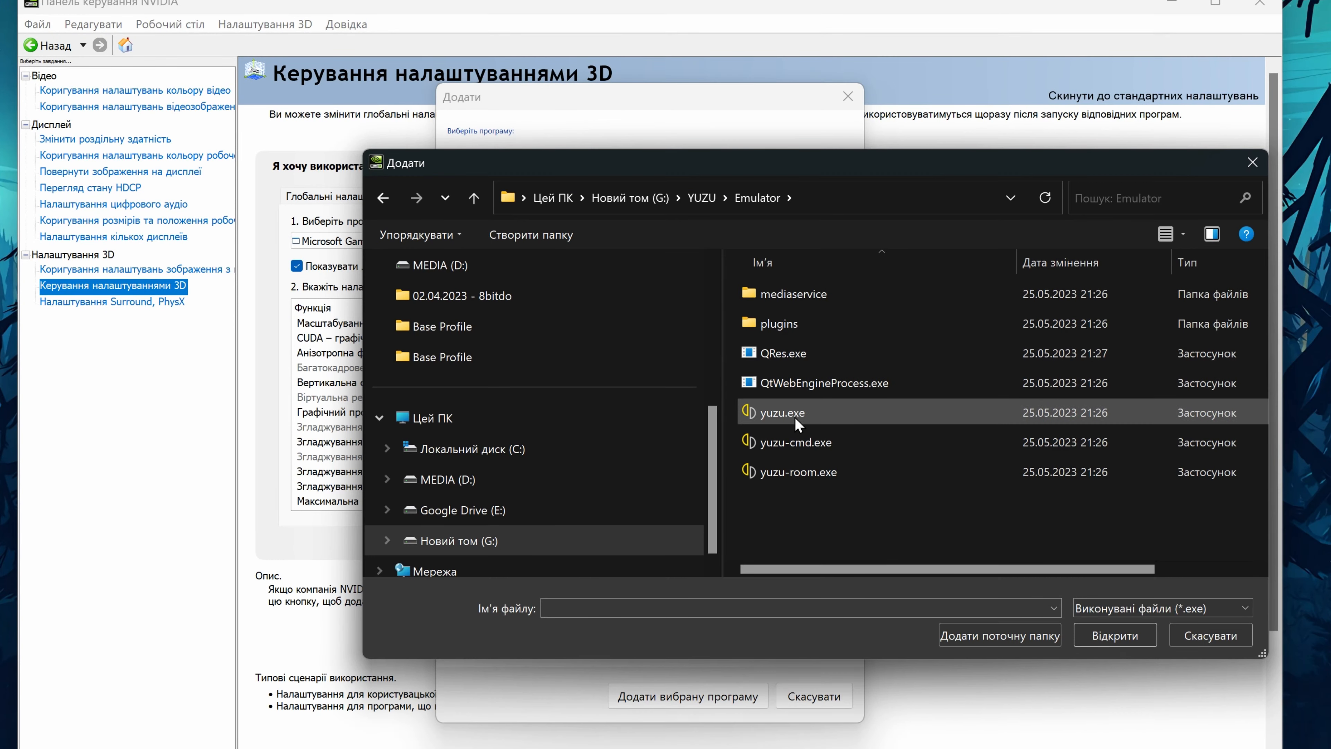
pyautogui.click(777, 417)
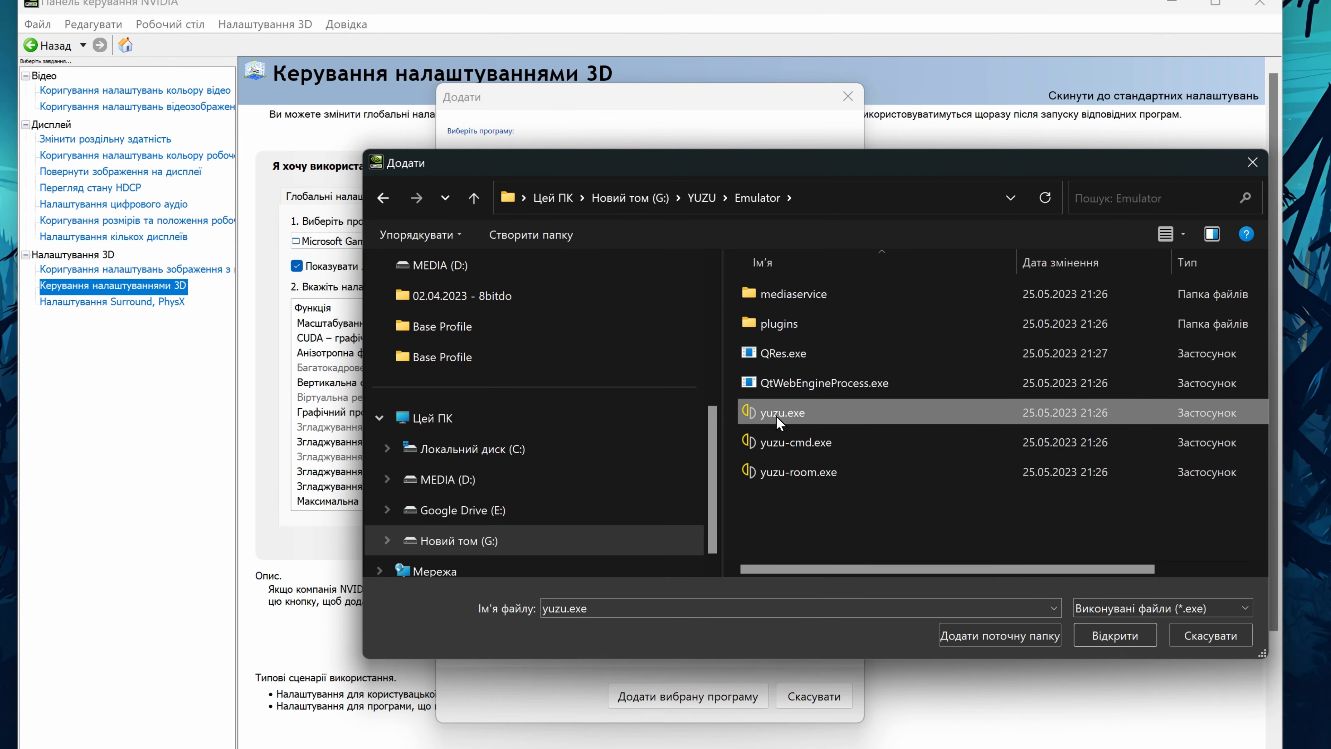
pyautogui.click(1105, 634)
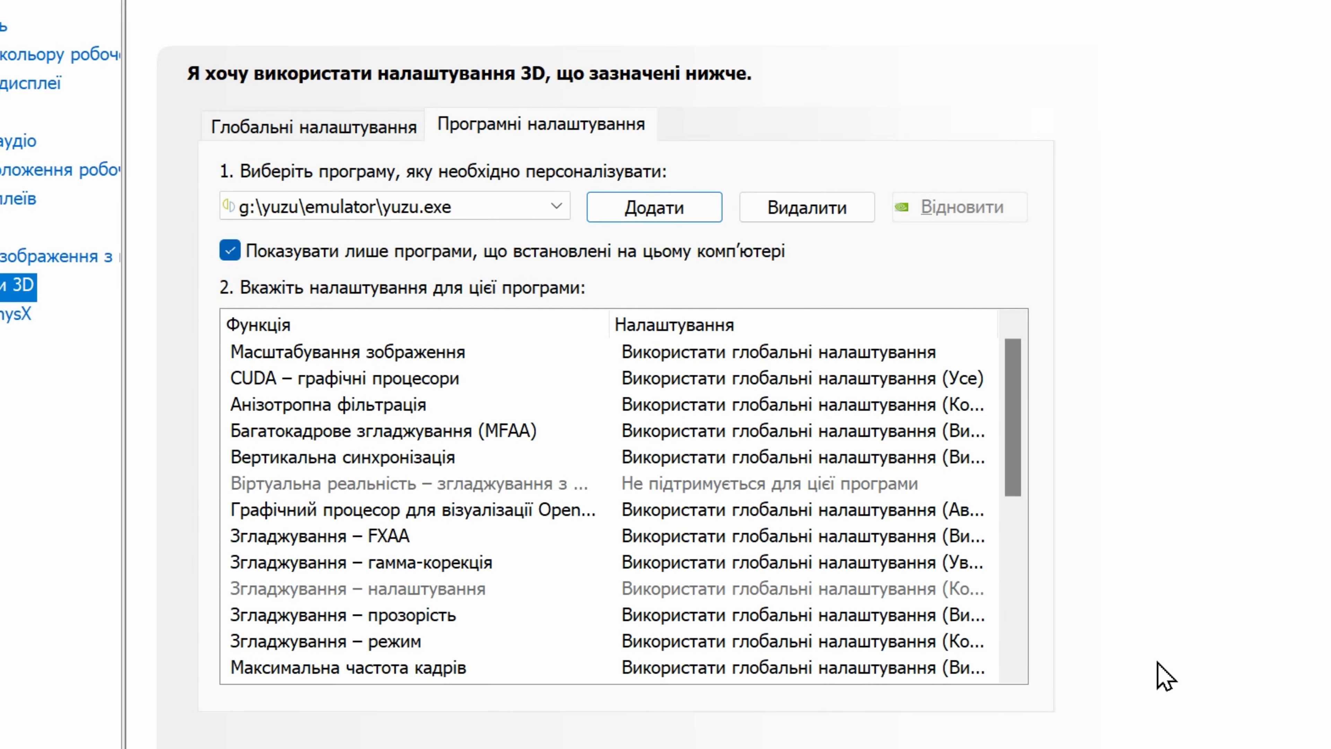
# - Set yuzu.exe's anisotropic filtering to 16x and its power management mode to Вибір на користь максимальної продуктивності
pyautogui.click(684, 415)
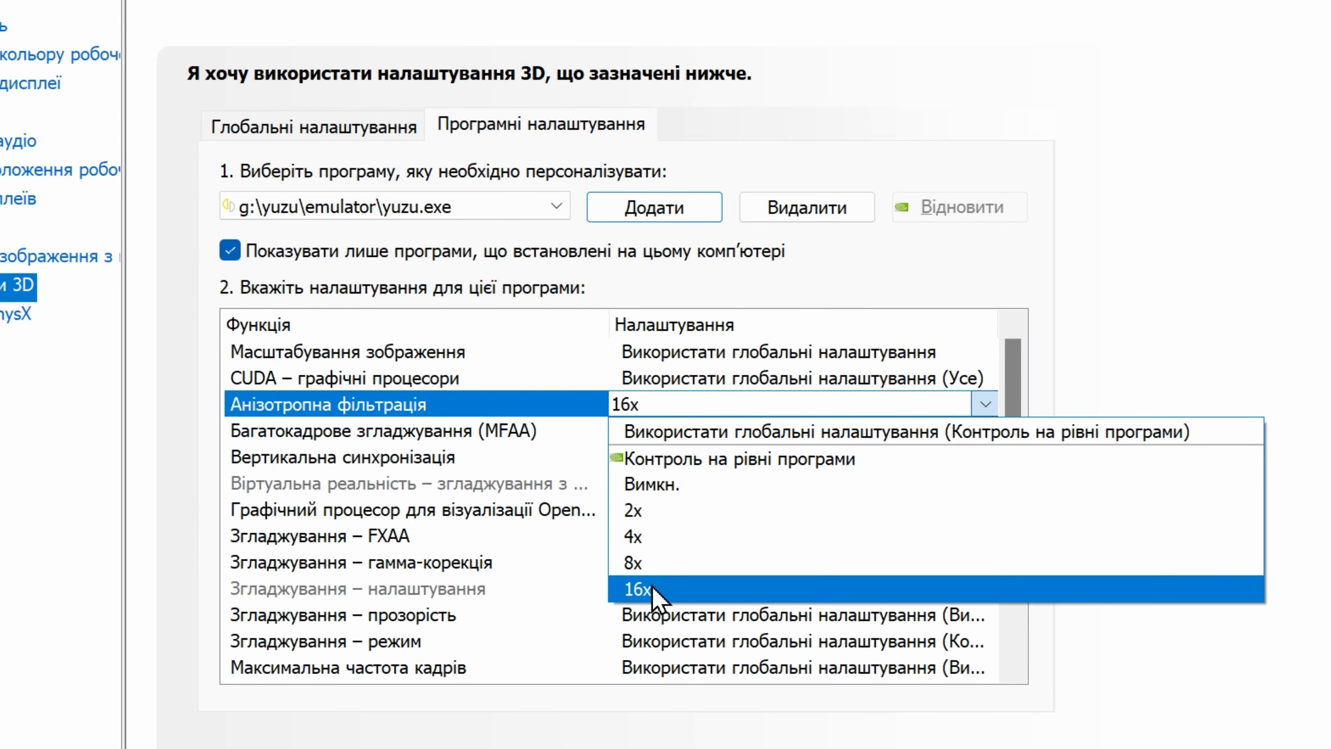
pyautogui.click(642, 648)
pyautogui.moveTo(1013, 407); pyautogui.dragTo(1012, 585)
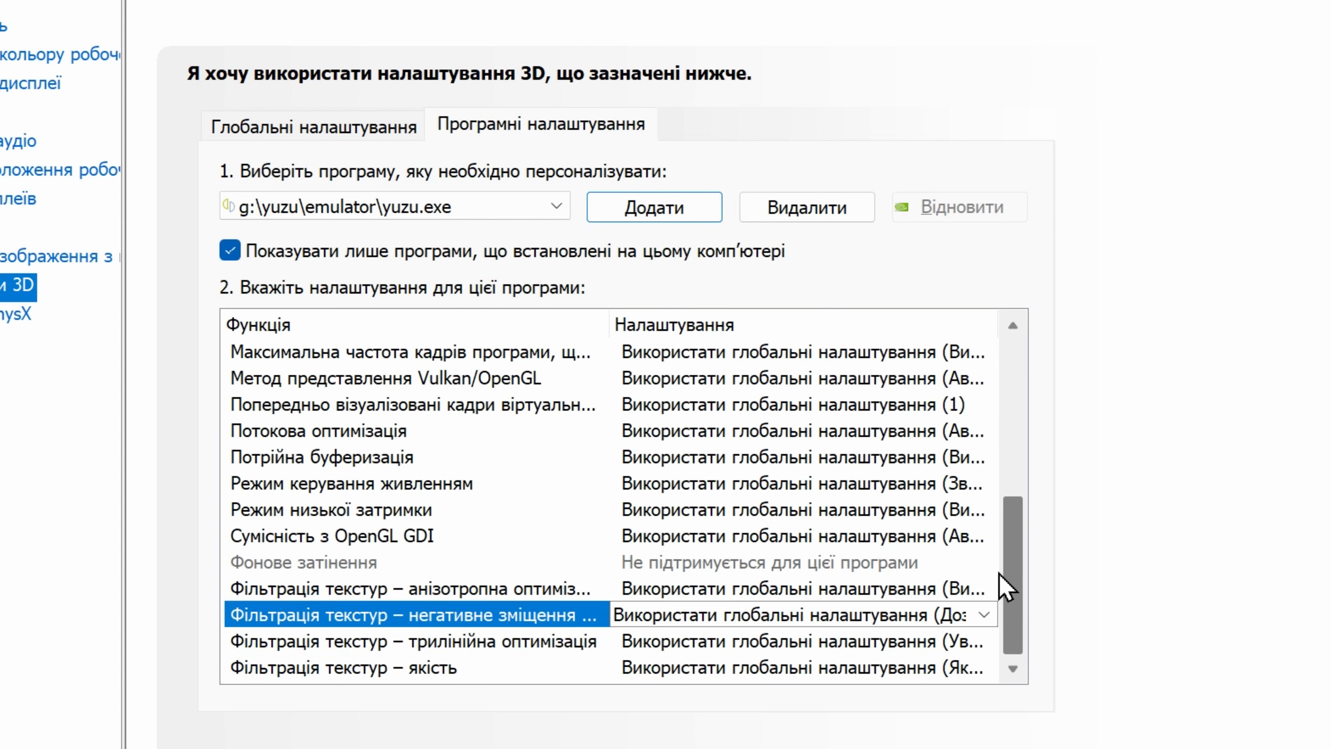
pyautogui.click(701, 484)
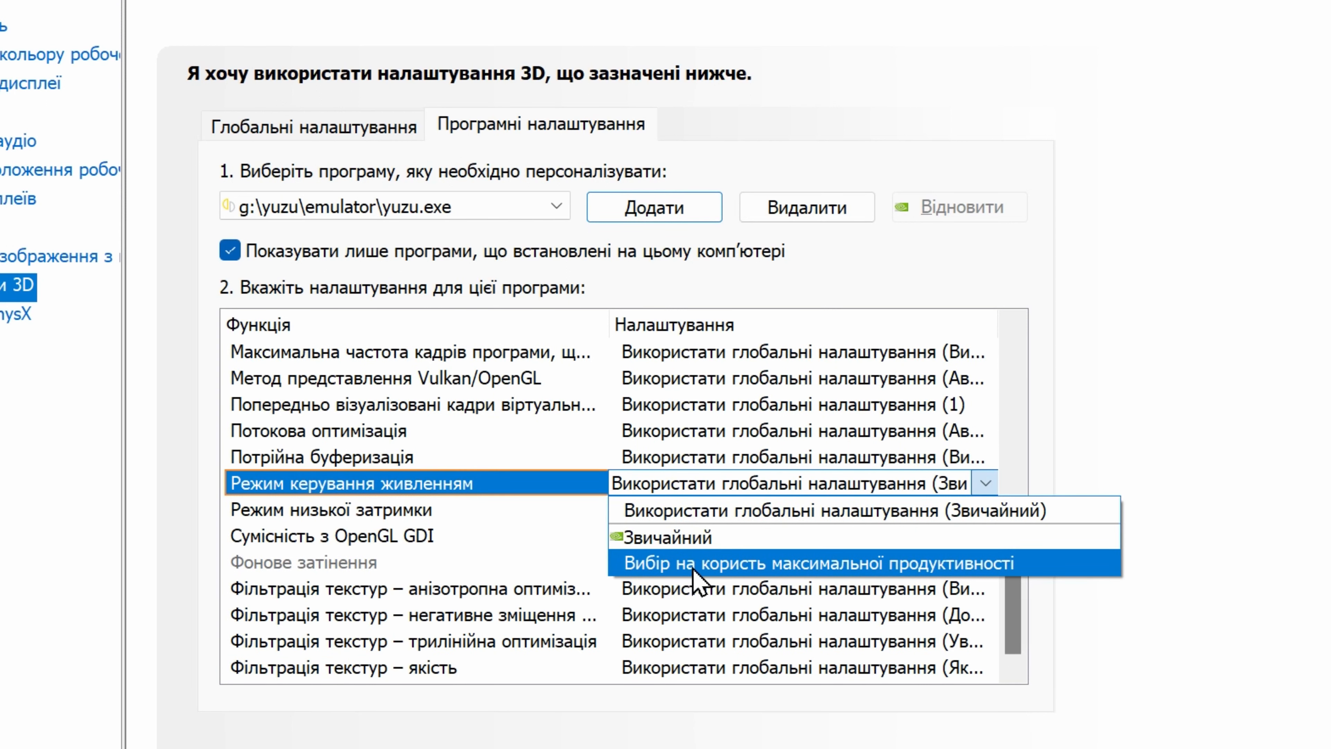
pyautogui.click(780, 571)
pyautogui.scroll(-2, 1014, 419)
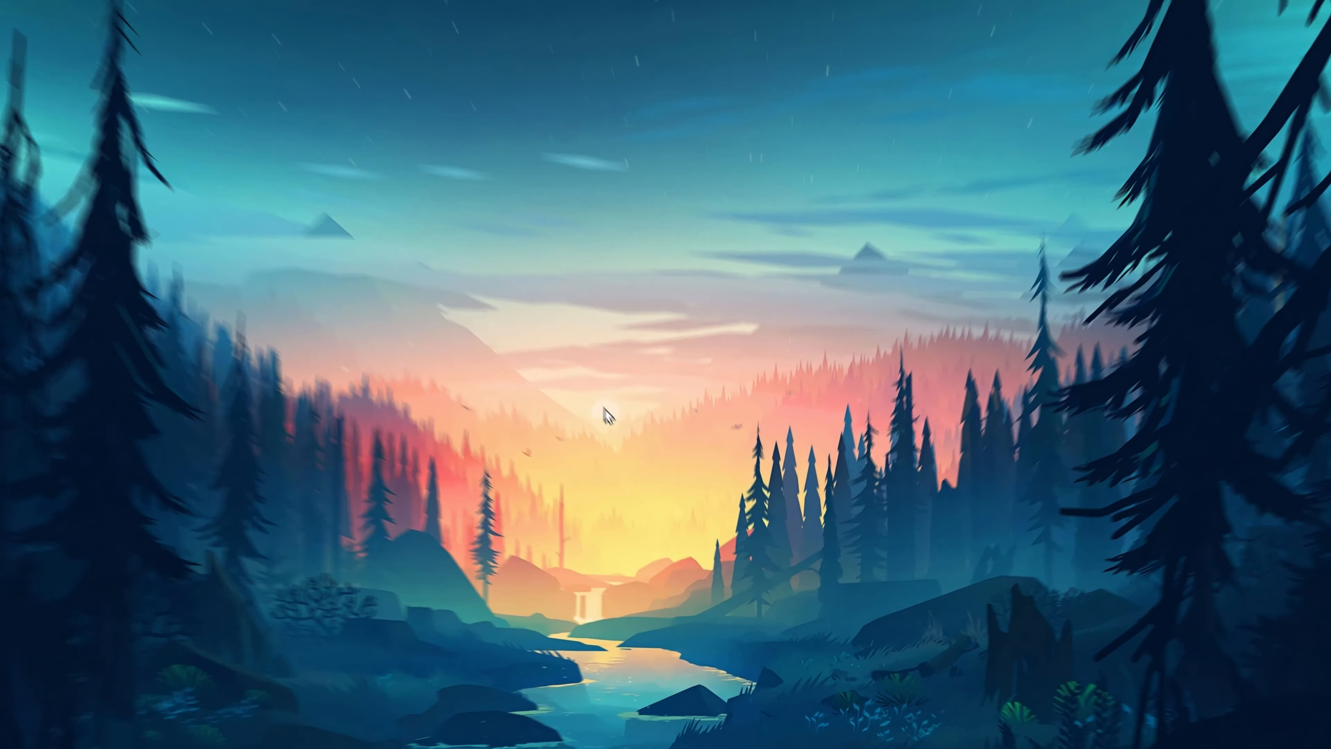
# - Switch to the Windows display settings and add G:\YUZU\Emulator\yuzu.exe to the custom graphics options for apps
pyautogui.rightClick(606, 413)
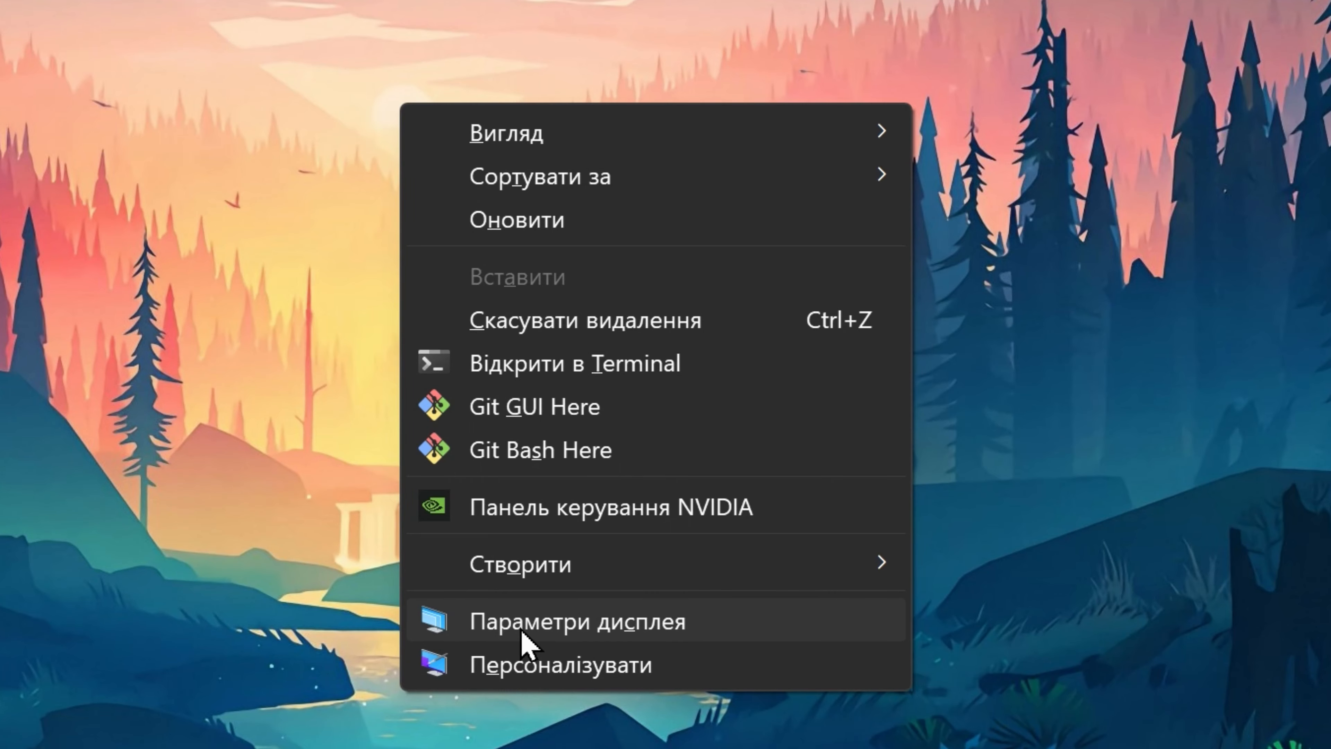
pyautogui.click(739, 627)
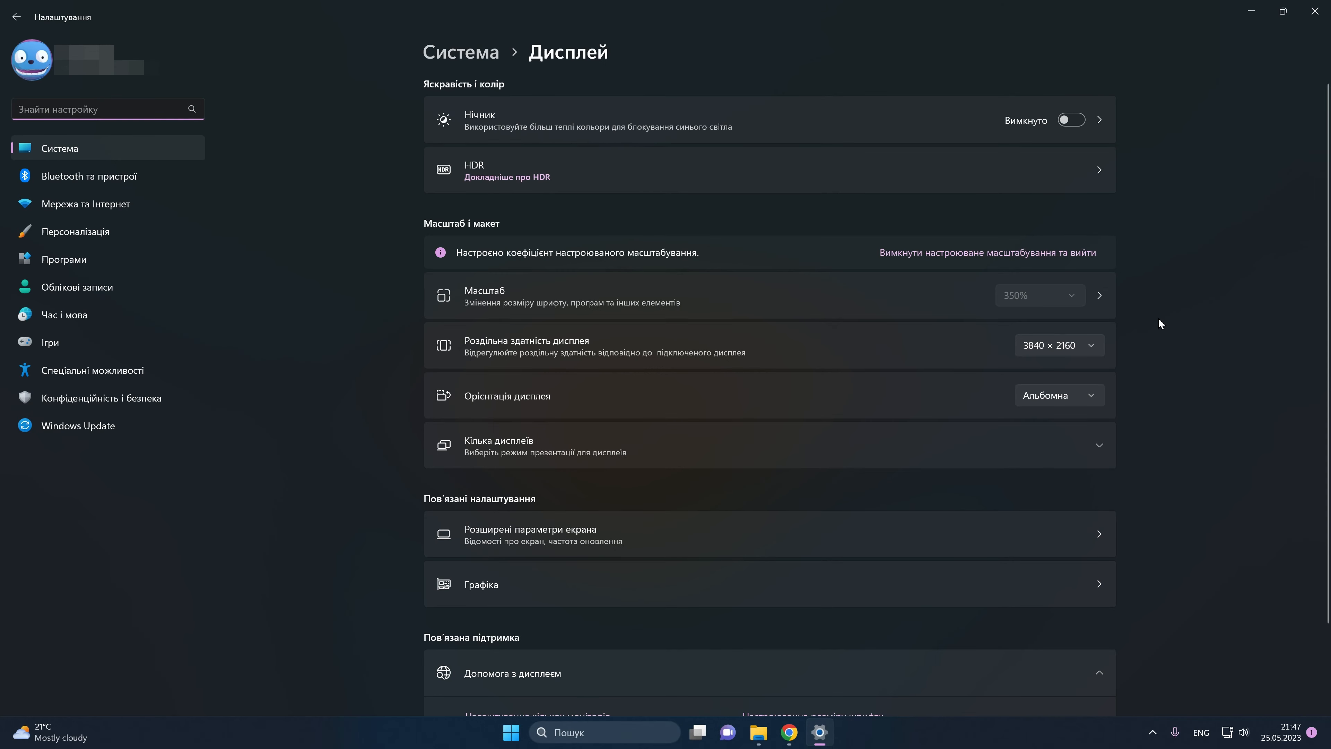
pyautogui.scroll(-2, 1159, 317)
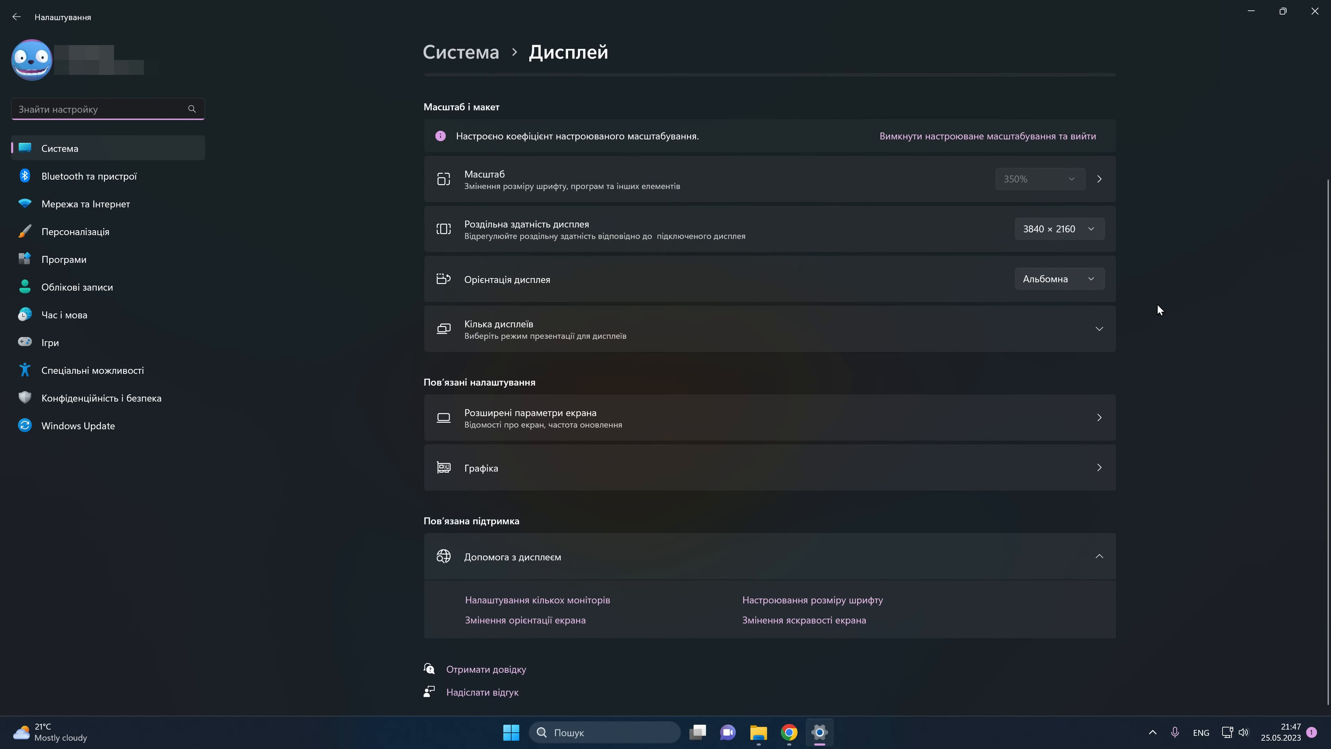
pyautogui.click(522, 465)
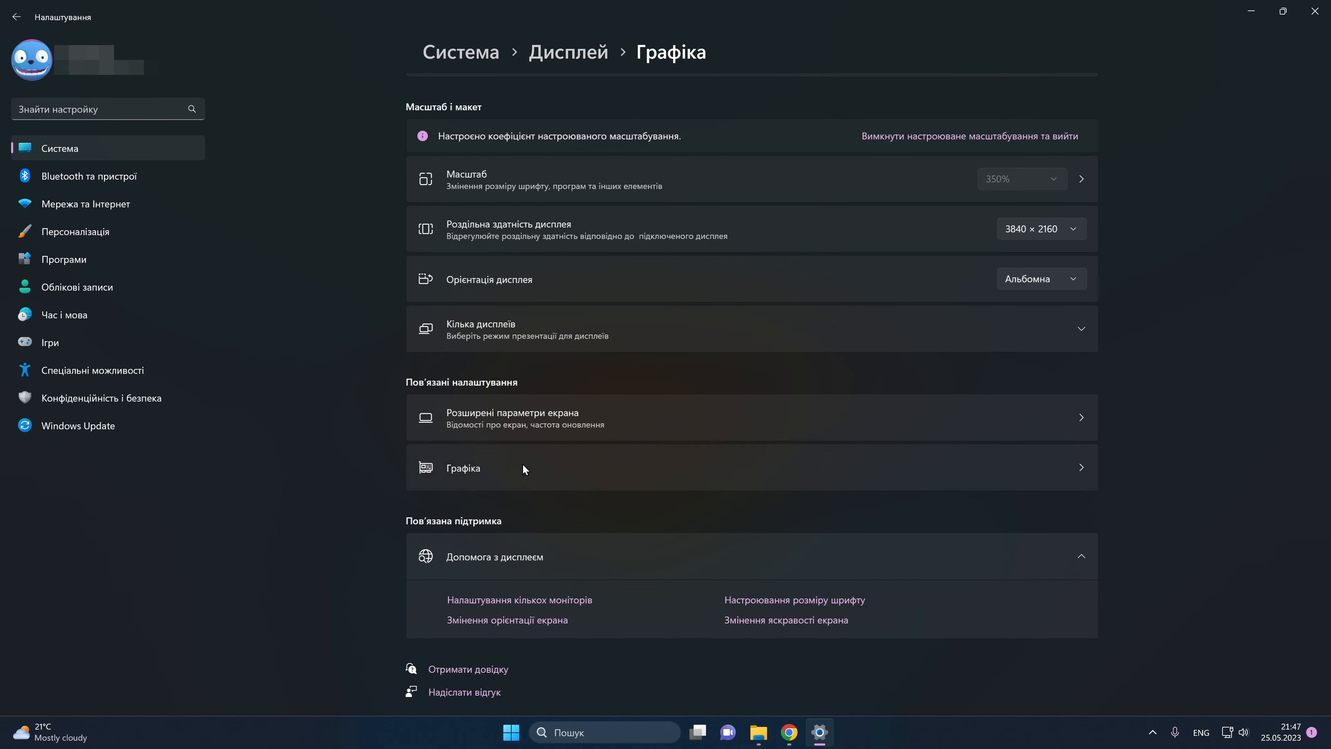
pyautogui.click(465, 247)
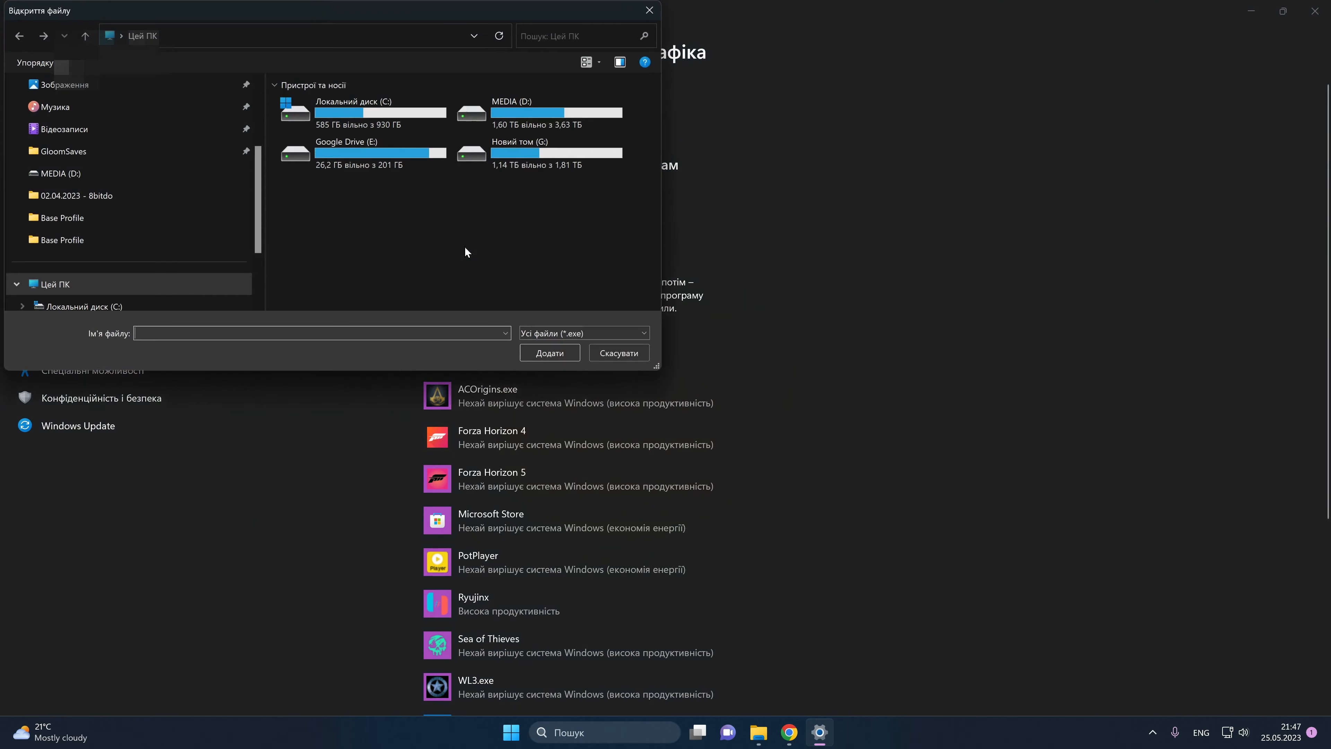
pyautogui.scroll(-2, 190, 239)
pyautogui.click(121, 281)
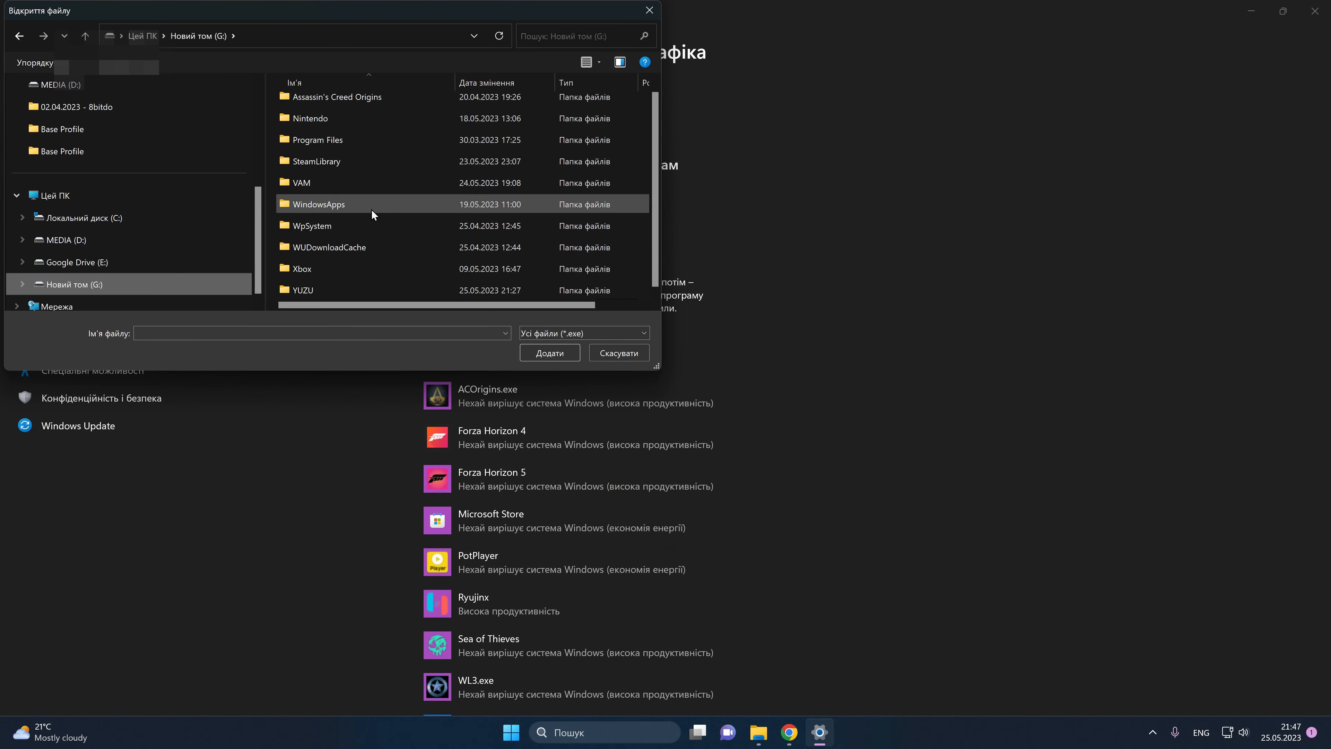
pyautogui.doubleClick(308, 288)
pyautogui.doubleClick(315, 106)
pyautogui.doubleClick(307, 188)
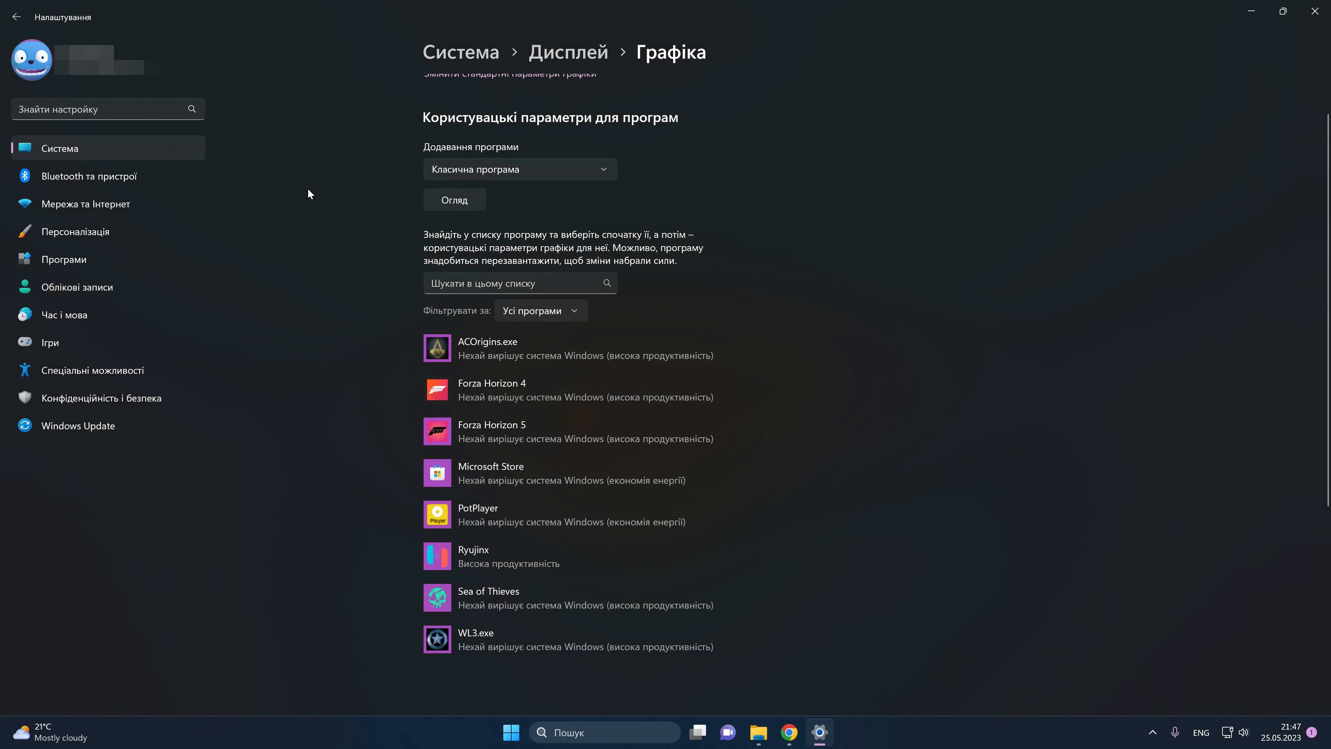
# - Set the graphics preference of yuzu.exe to Висока продуктивність and save it
pyautogui.scroll(-5, 744, 346)
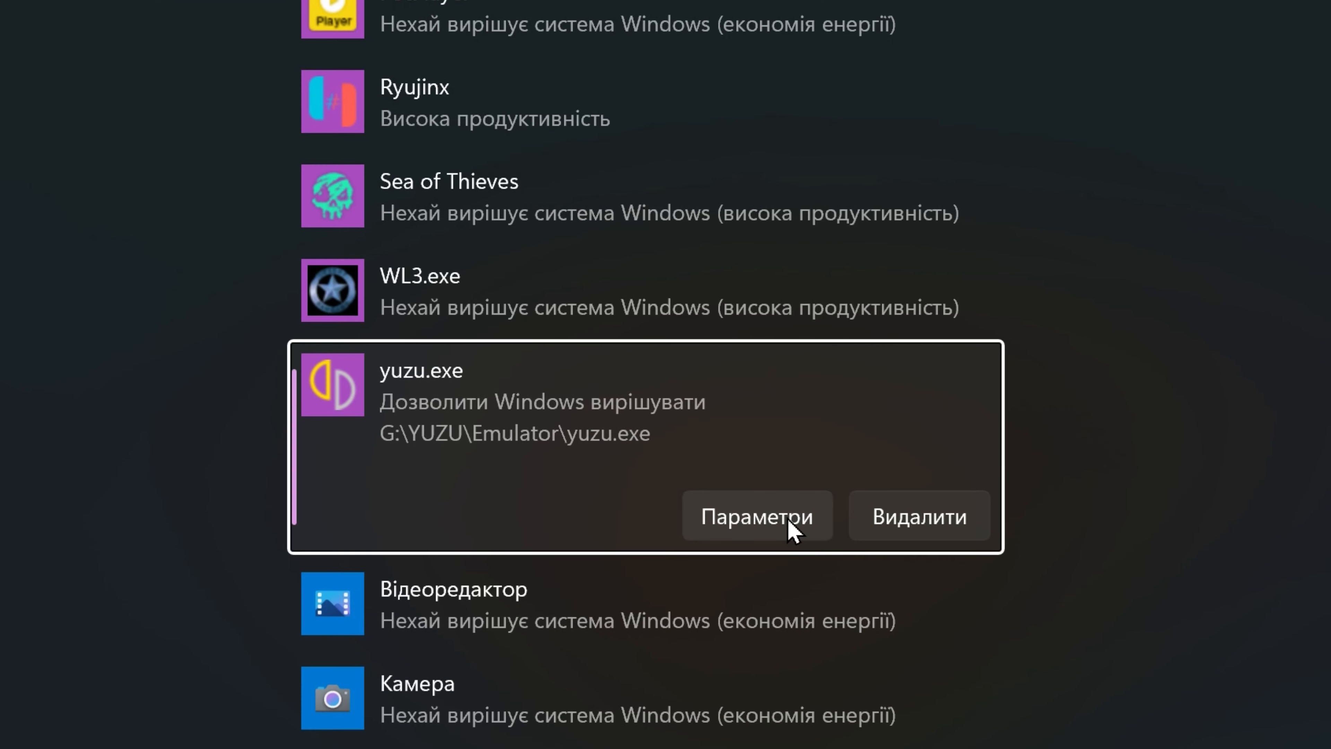
pyautogui.click(791, 529)
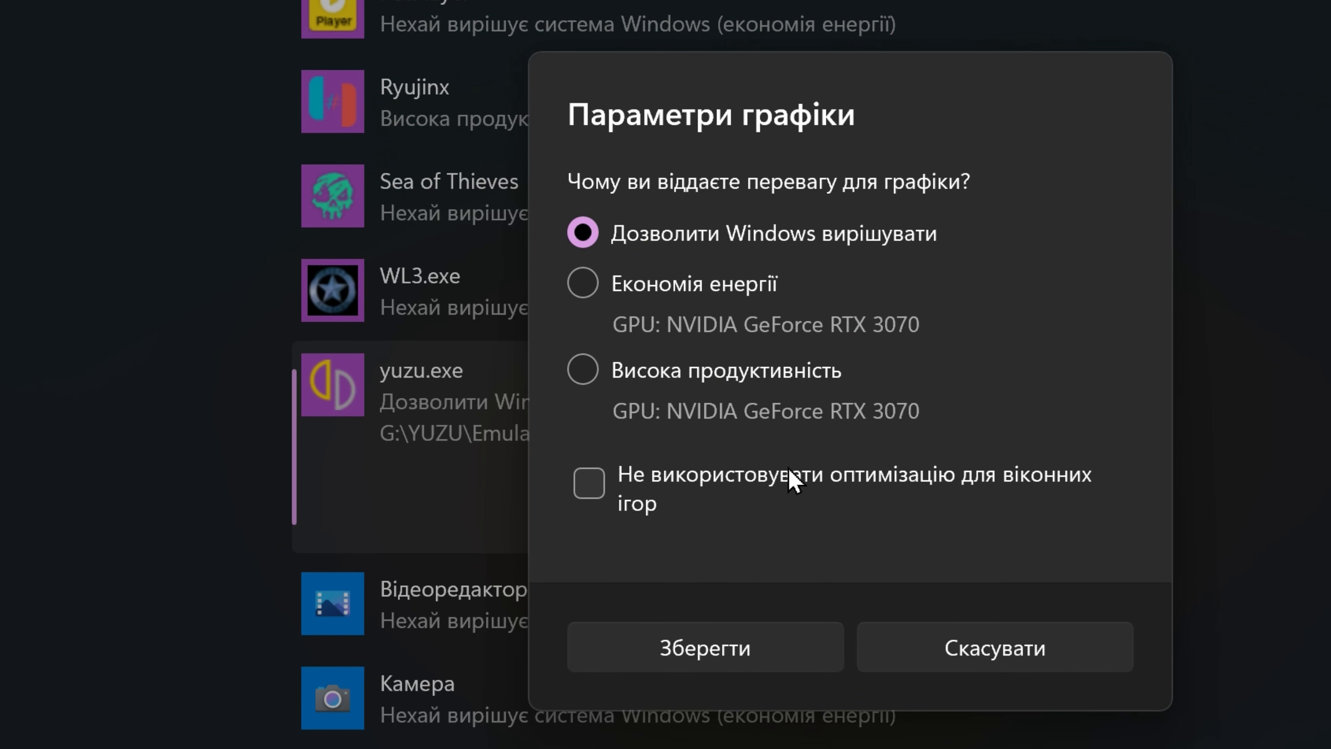
pyautogui.click(601, 372)
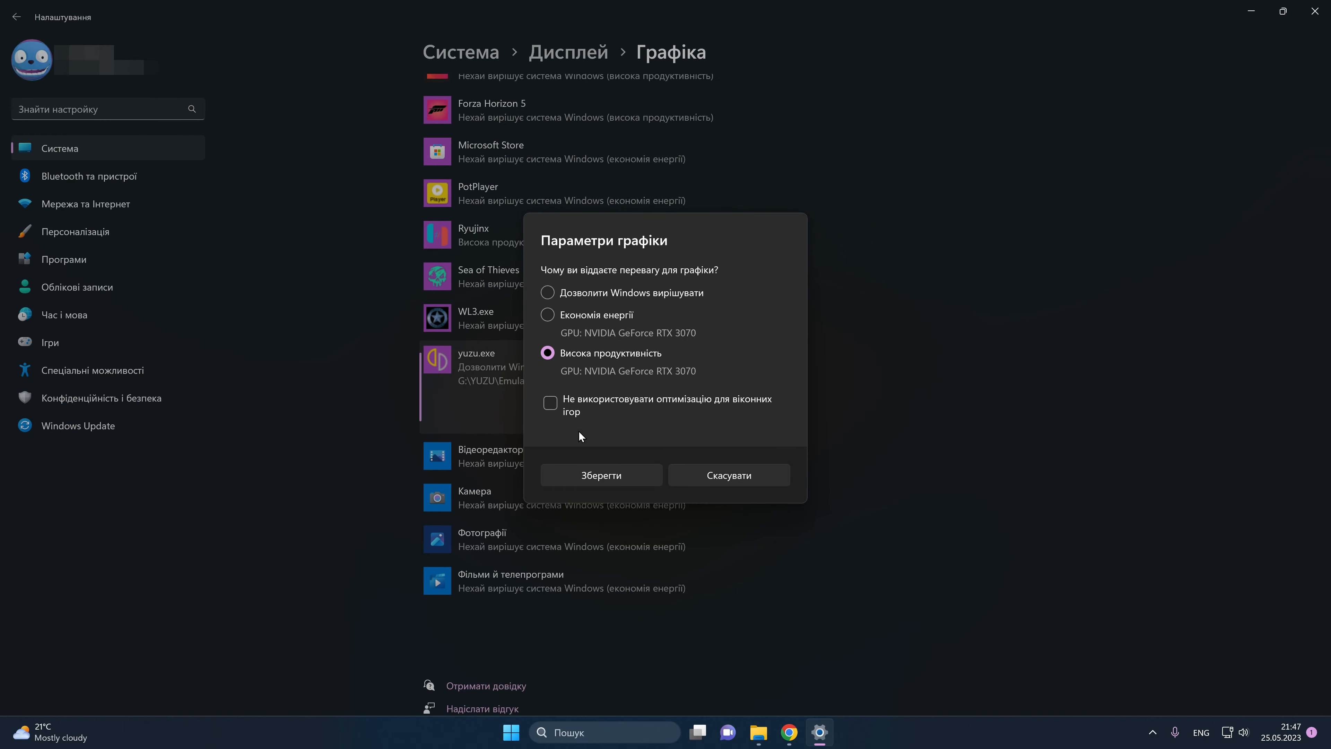
pyautogui.click(581, 475)
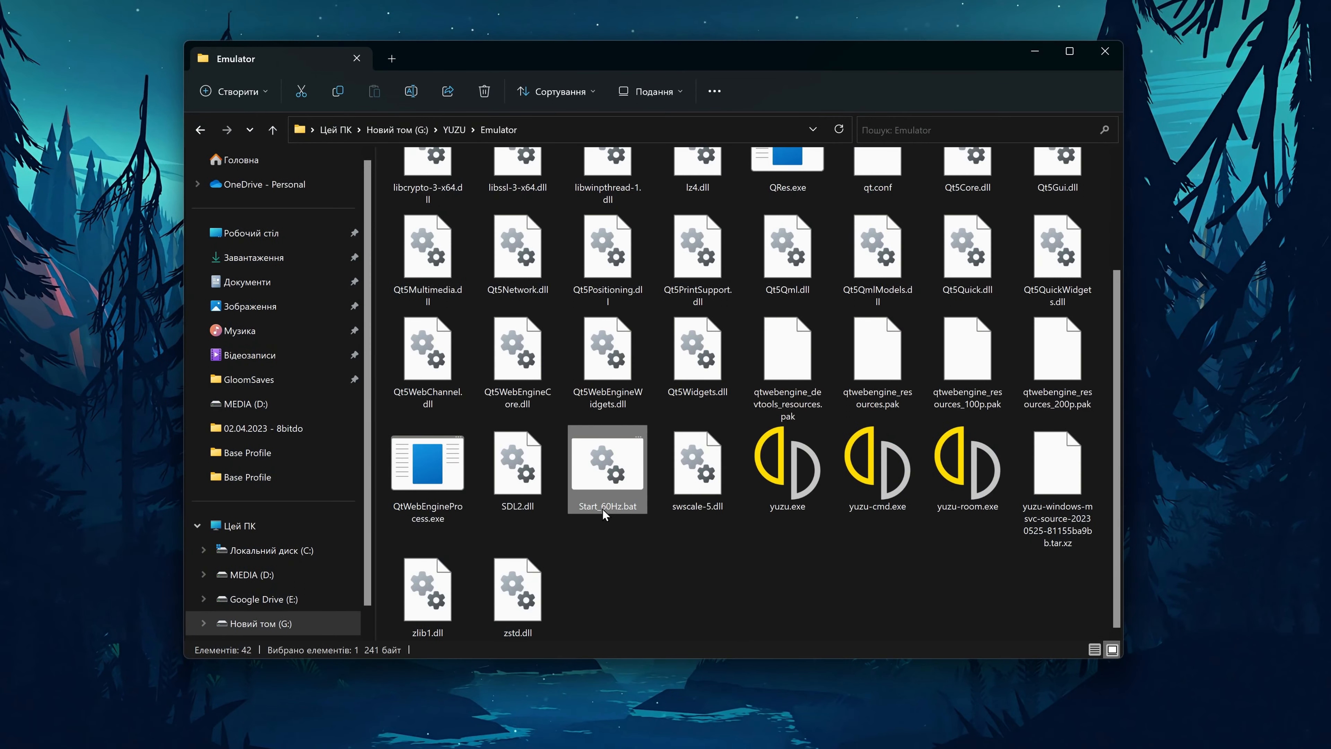
# - Open Start_60Hz.bat for editing past the SmartScreen block, keep my_Hz at 75 and save the file
pyautogui.rightClick(610, 508)
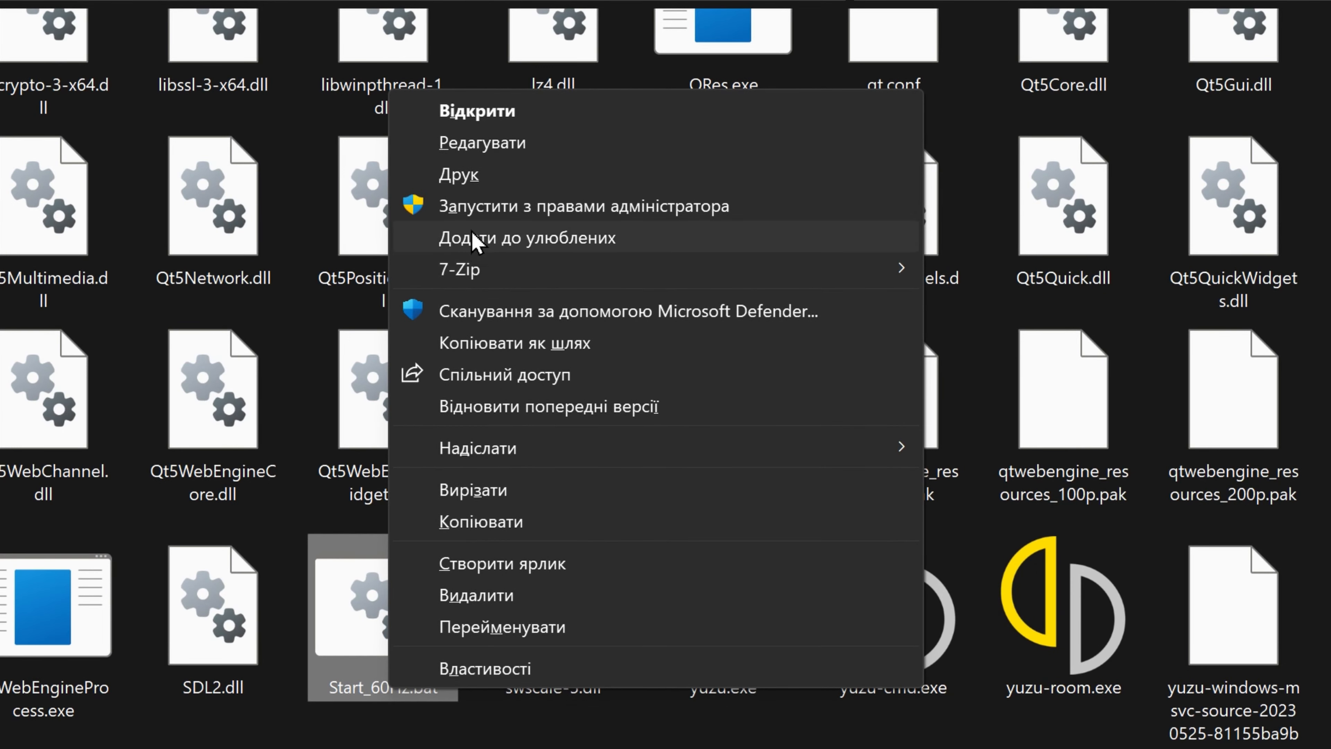
pyautogui.click(474, 151)
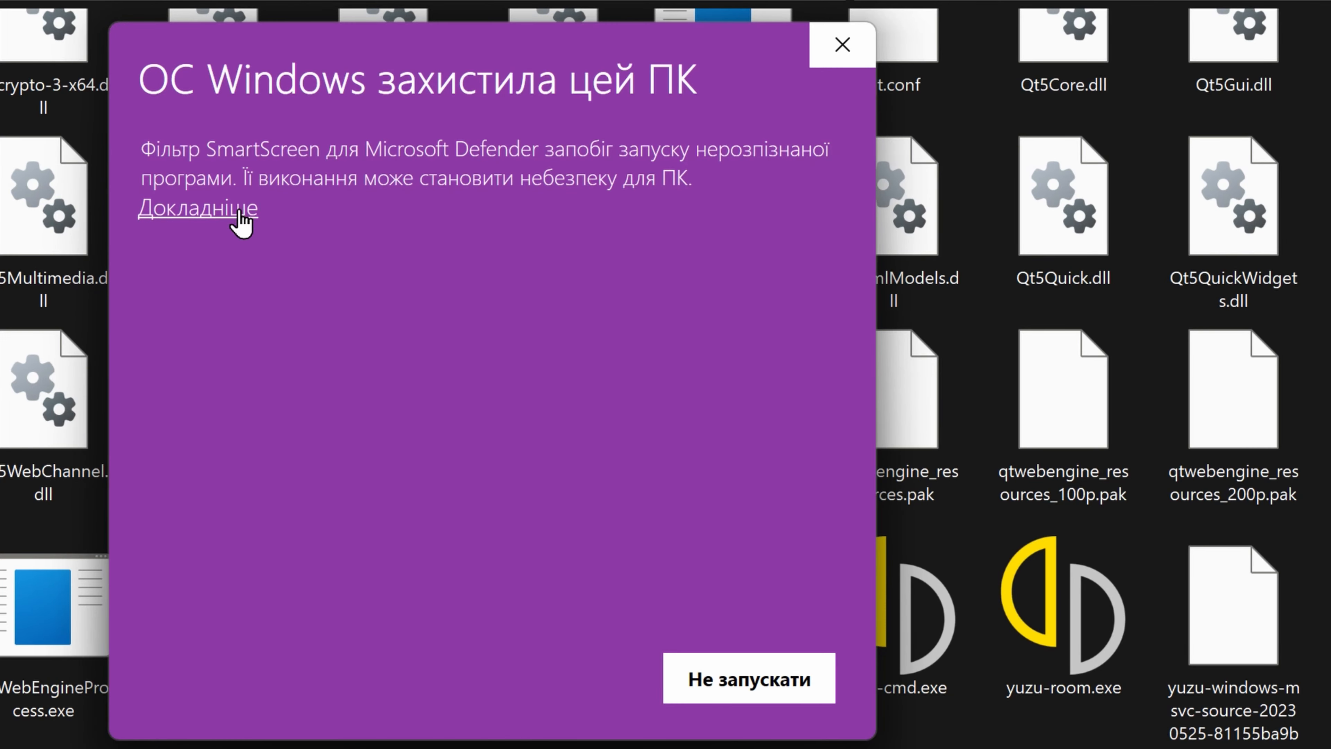
pyautogui.click(241, 218)
pyautogui.click(529, 674)
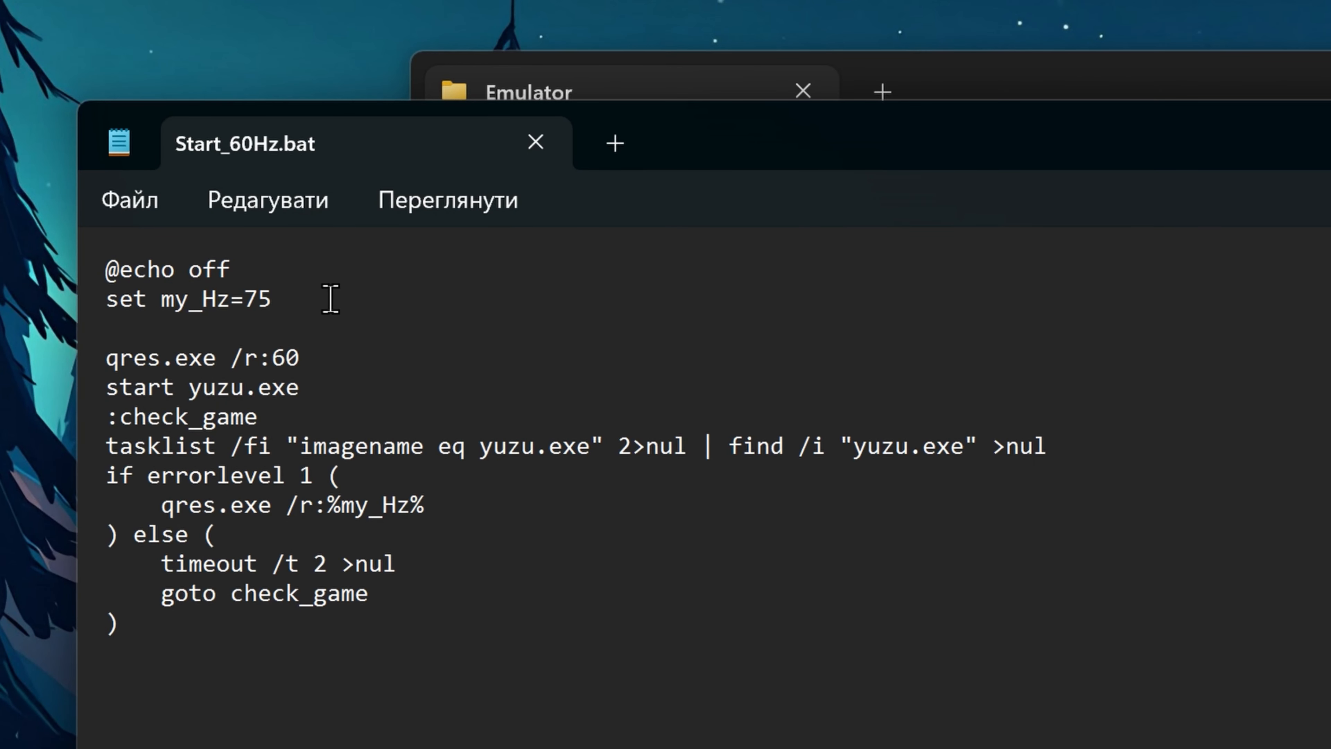
pyautogui.click(131, 200)
pyautogui.click(166, 427)
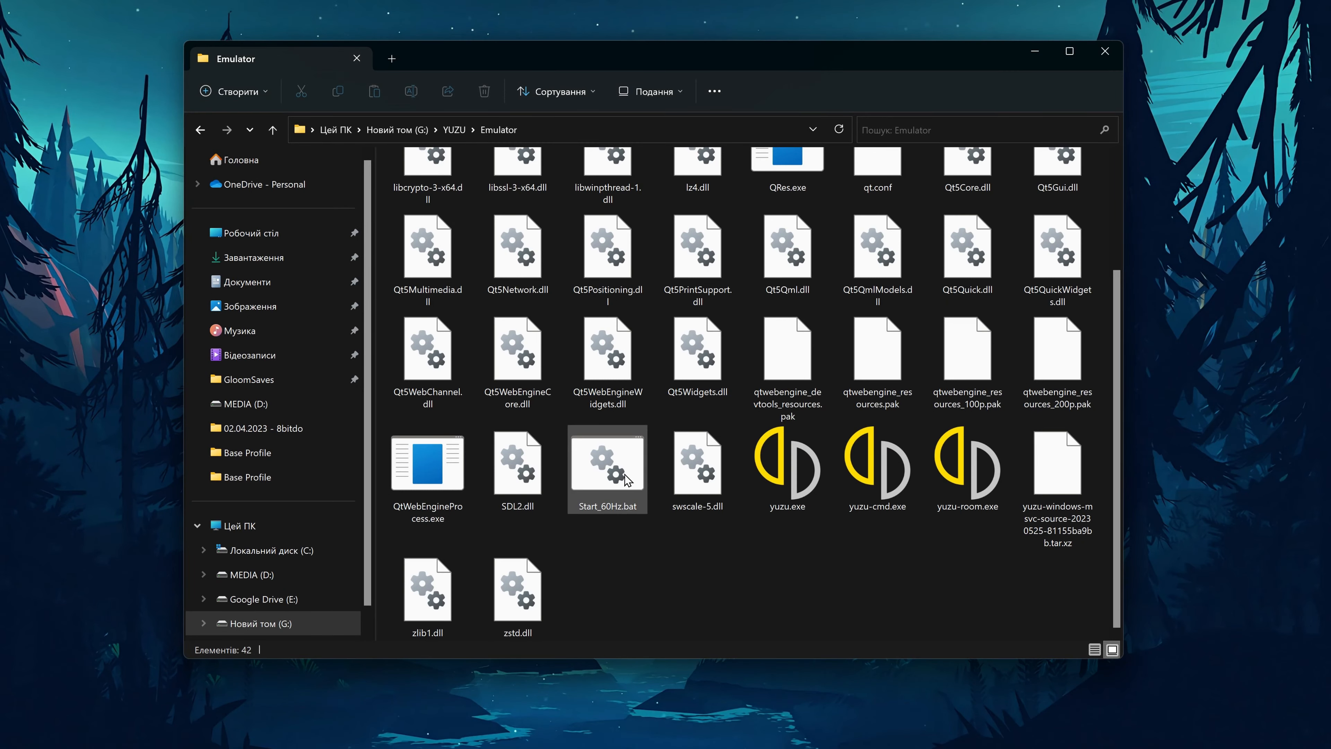
# - Create a desktop shortcut to Start_60Hz.bat and rename the shortcut Yuzu
pyautogui.rightClick(612, 478)
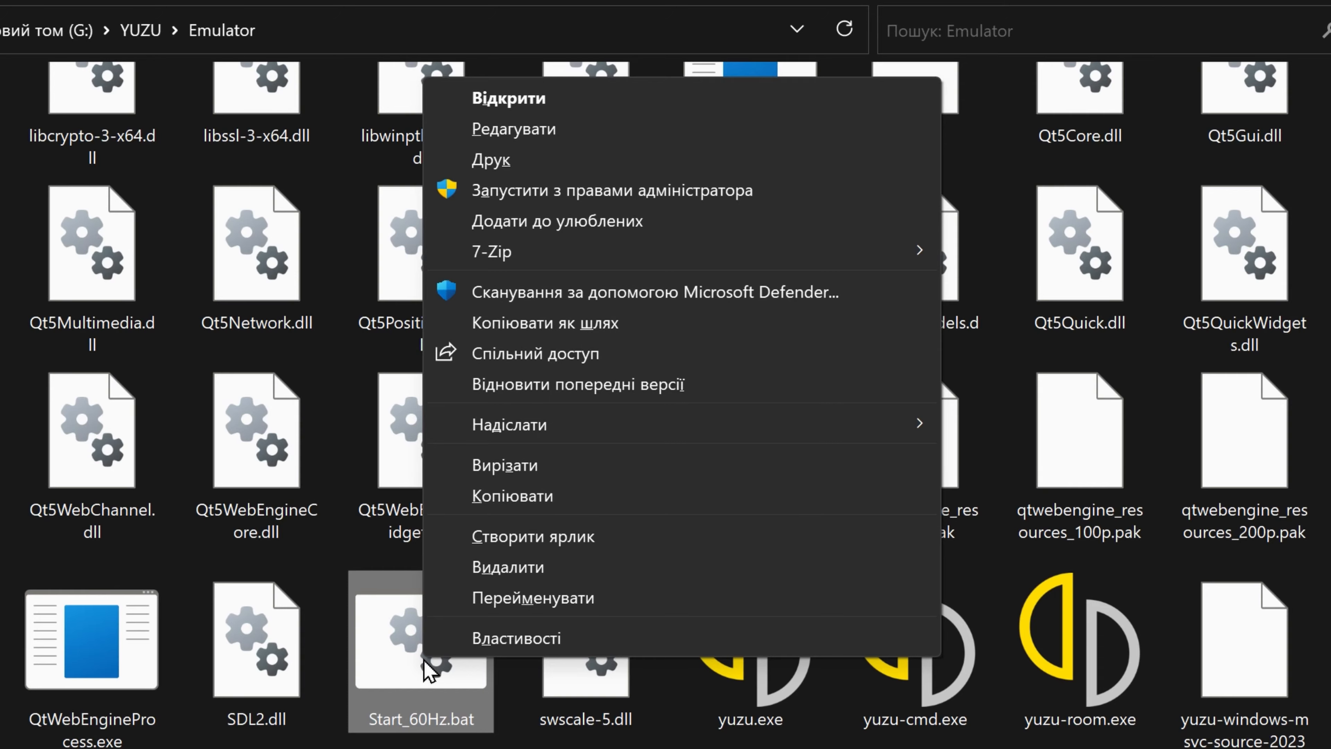
pyautogui.moveTo(649, 426)
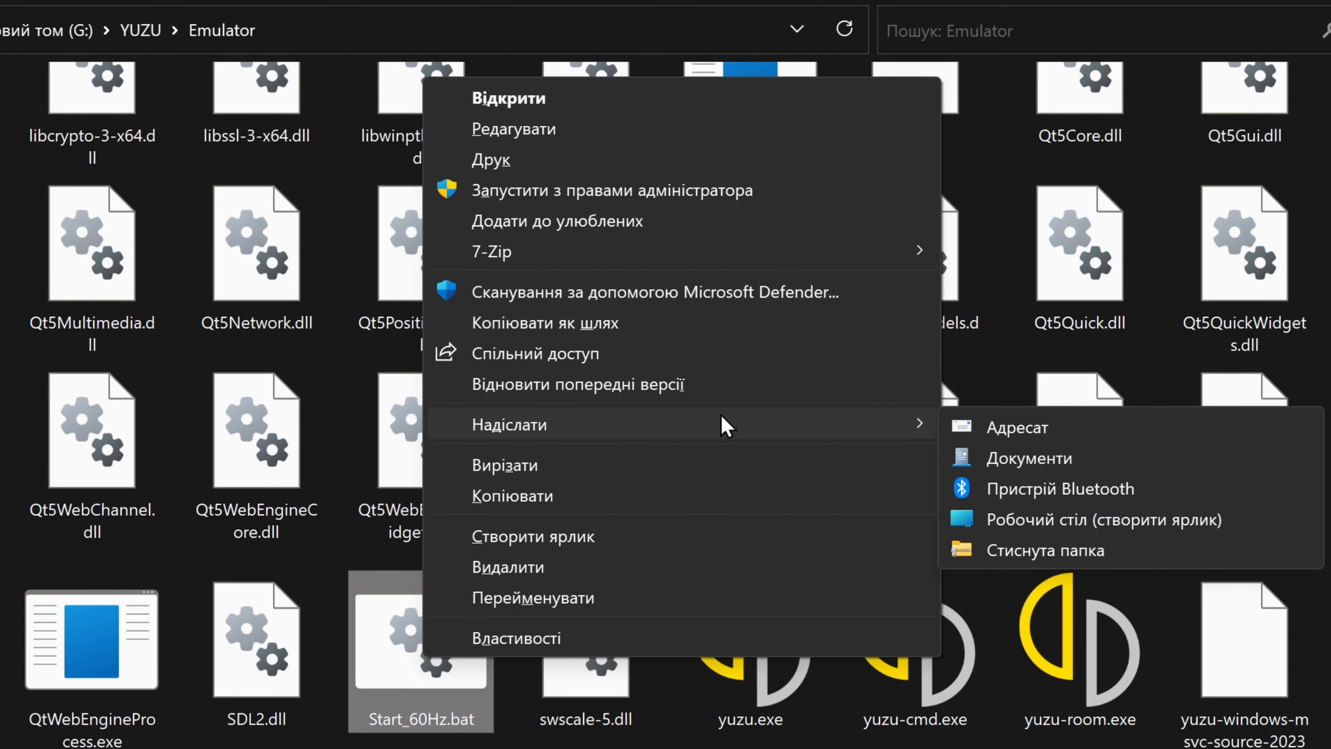
pyautogui.click(1112, 526)
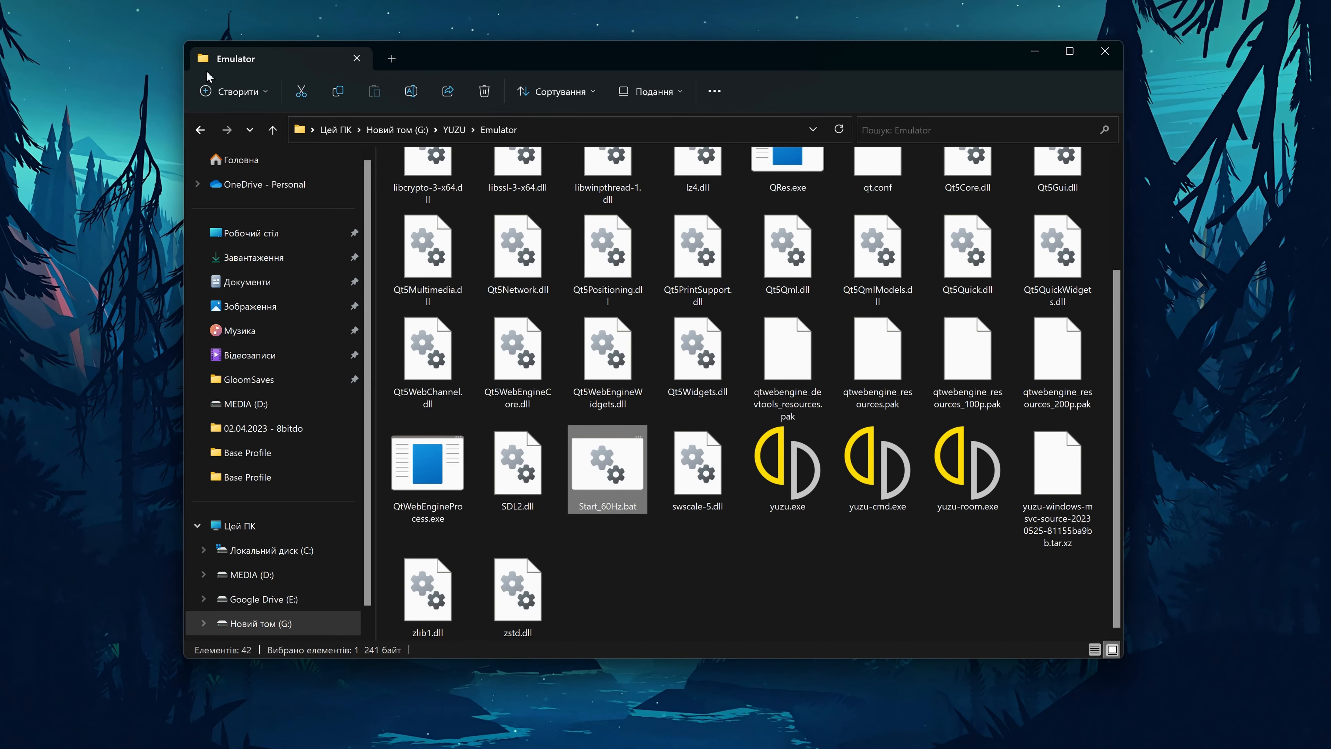
pyautogui.click(1035, 51)
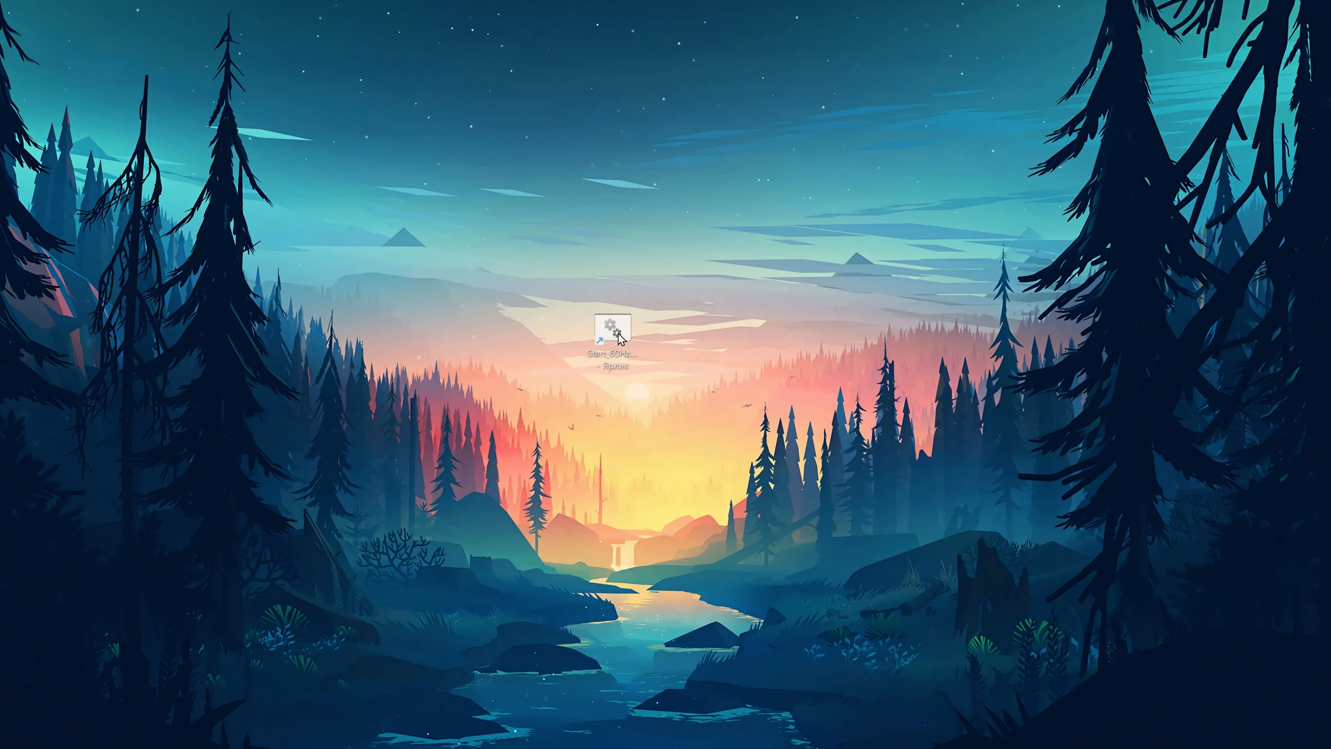
pyautogui.press('F2')
pyautogui.write('Yuzu')
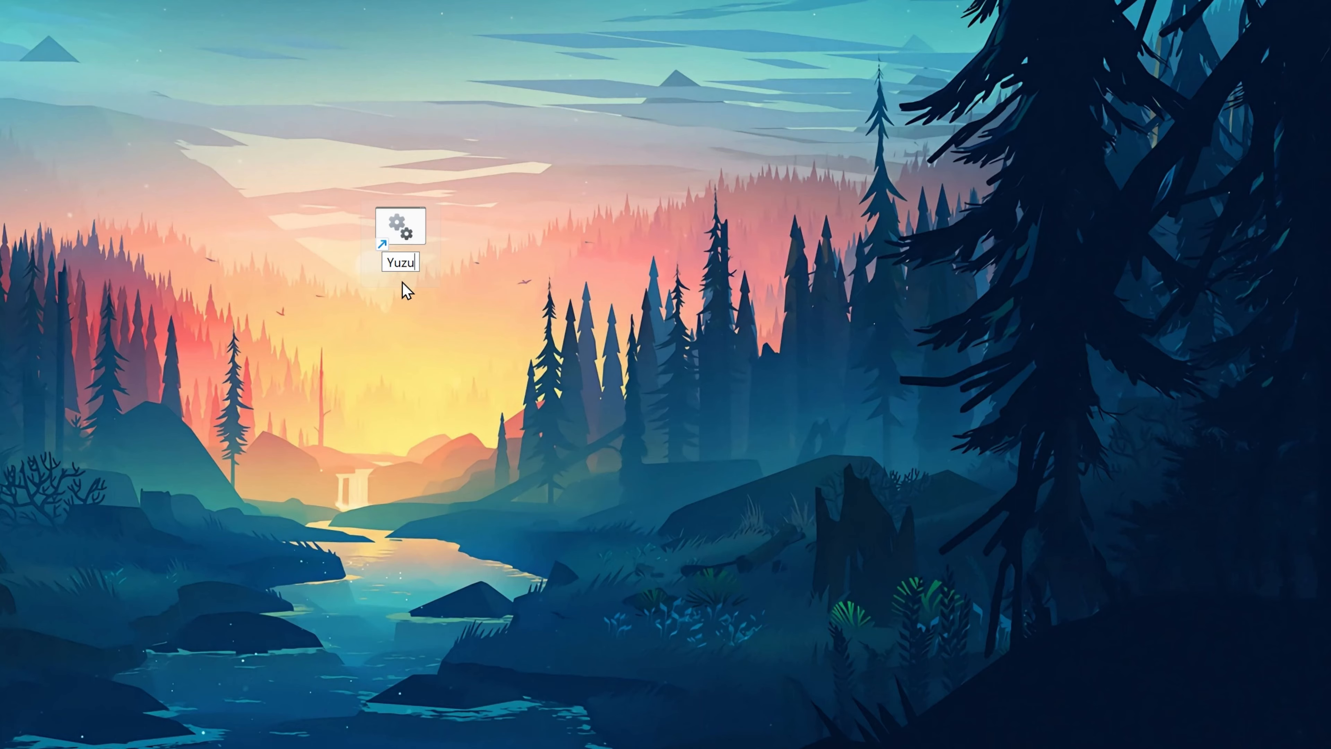
pyautogui.press('Return')
# - Change the Yuzu shortcut's icon to the one from yuzu.exe in G:\YUZU\Emulator and apply it
pyautogui.rightClick(398, 251)
pyautogui.click(451, 711)
pyautogui.click(702, 590)
pyautogui.click(558, 232)
pyautogui.click(745, 381)
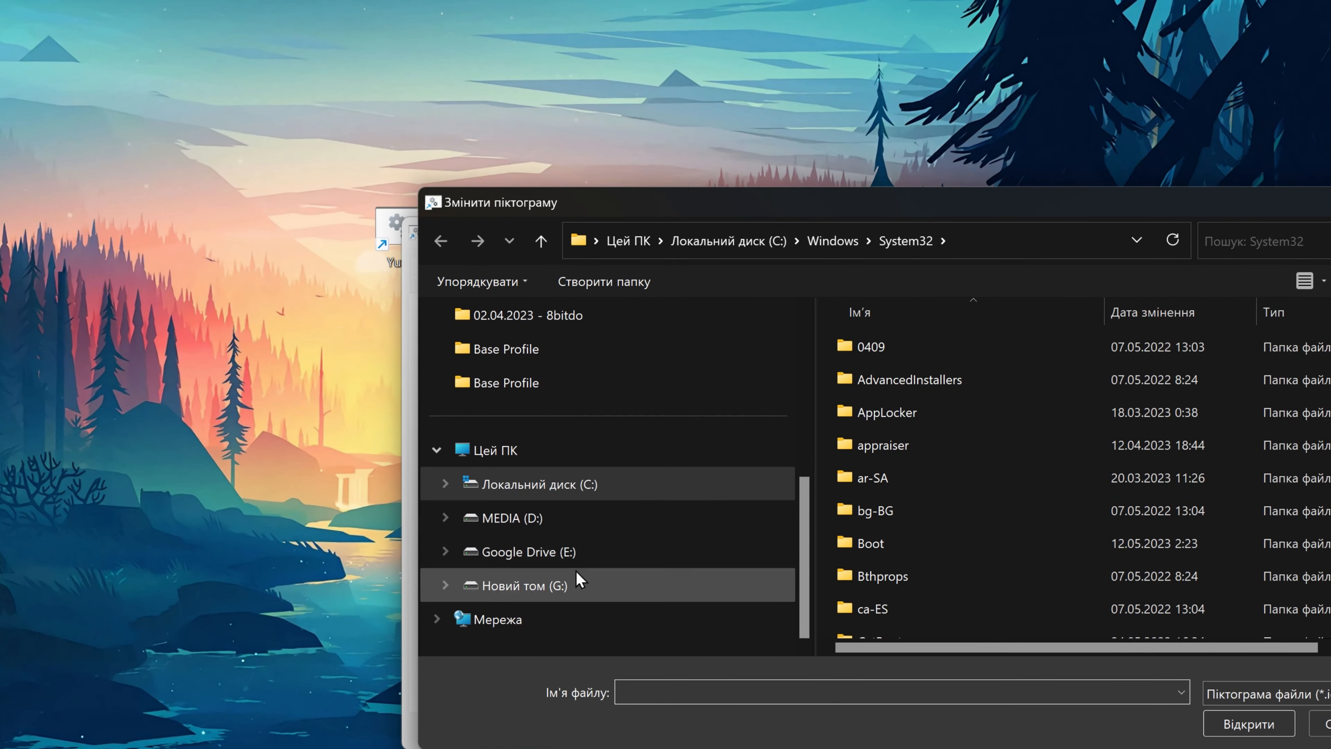
pyautogui.click(579, 582)
pyautogui.doubleClick(870, 621)
pyautogui.doubleClick(886, 346)
pyautogui.scroll(-10, 912, 499)
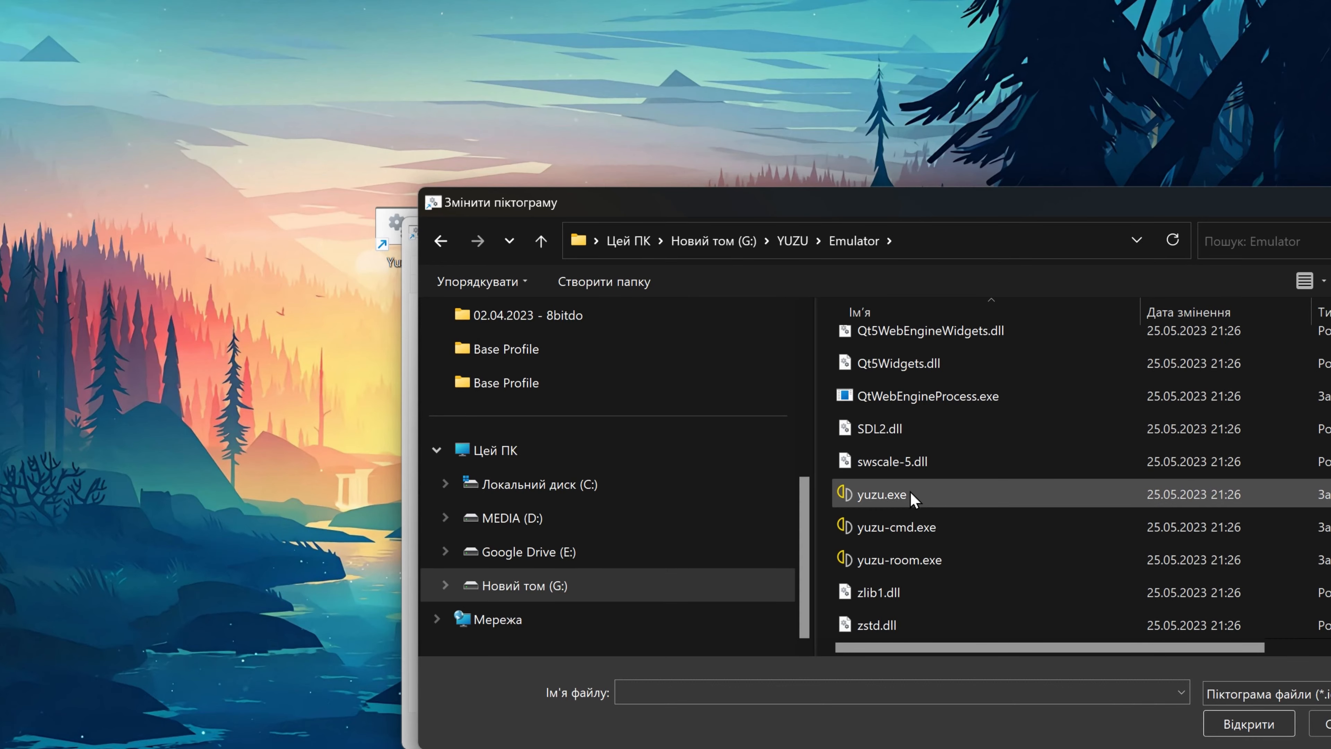
pyautogui.doubleClick(882, 494)
pyautogui.click(650, 652)
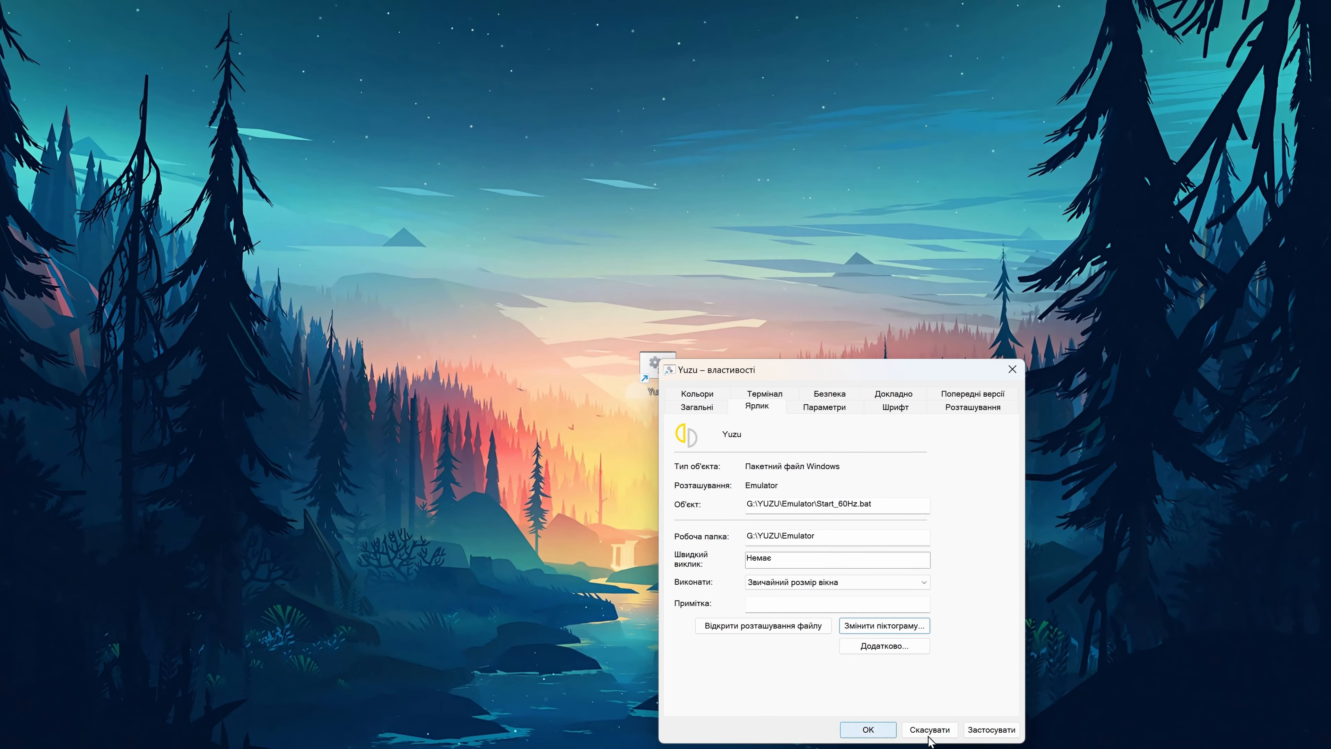
pyautogui.click(990, 730)
pyautogui.click(868, 729)
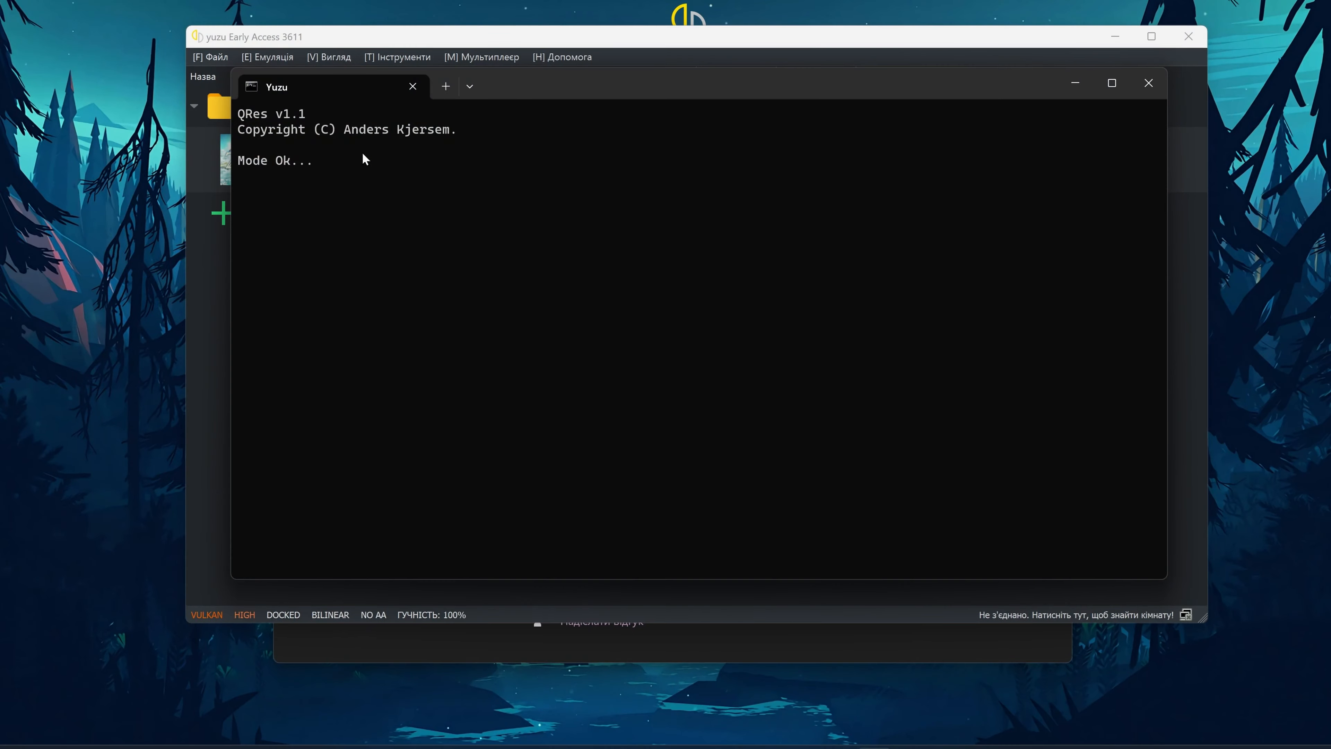
# - Minimize the console and yuzu windows to check the display's refresh rate in the advanced display settings, and switch back to yuzu
pyautogui.click(1072, 83)
pyautogui.click(1119, 34)
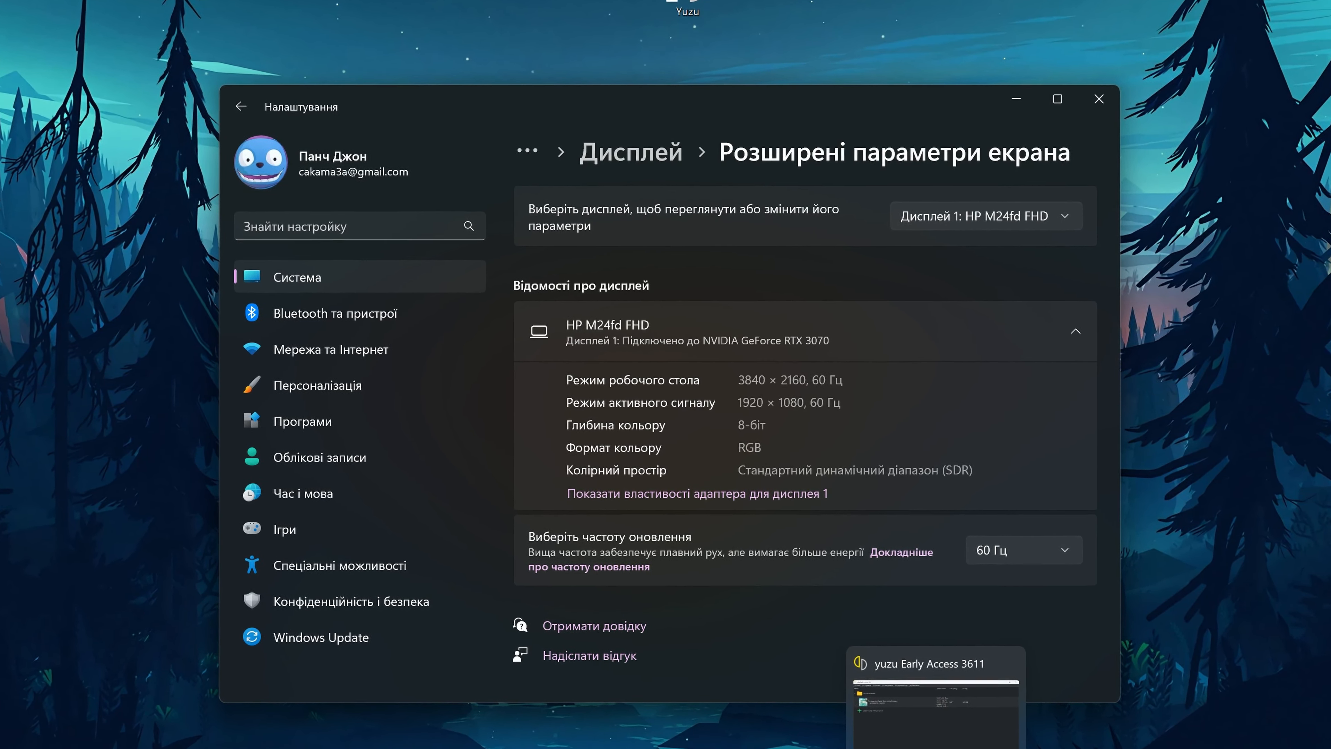
pyautogui.click(933, 747)
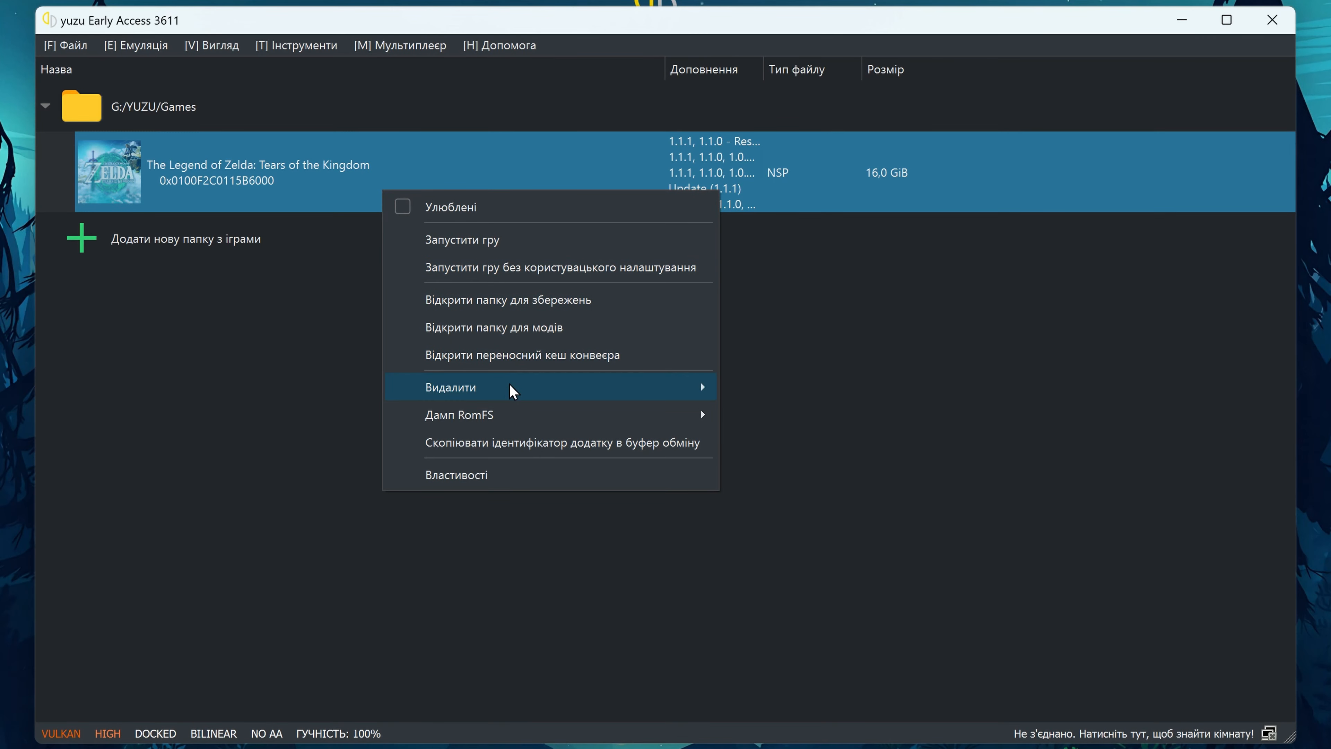
# - Delete the Vulkan pipeline cache of The Legend of Zelda: Tears of the Kingdom
pyautogui.moveTo(513, 391)
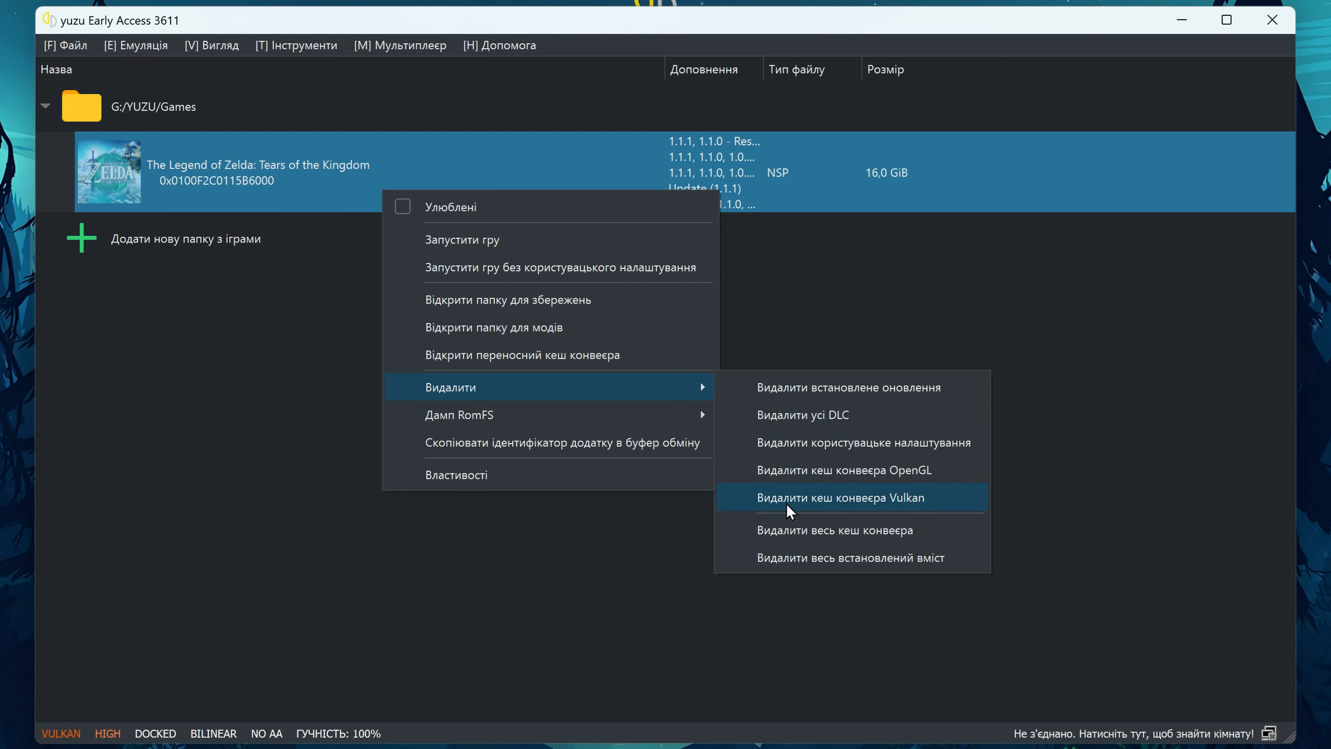
pyautogui.click(866, 497)
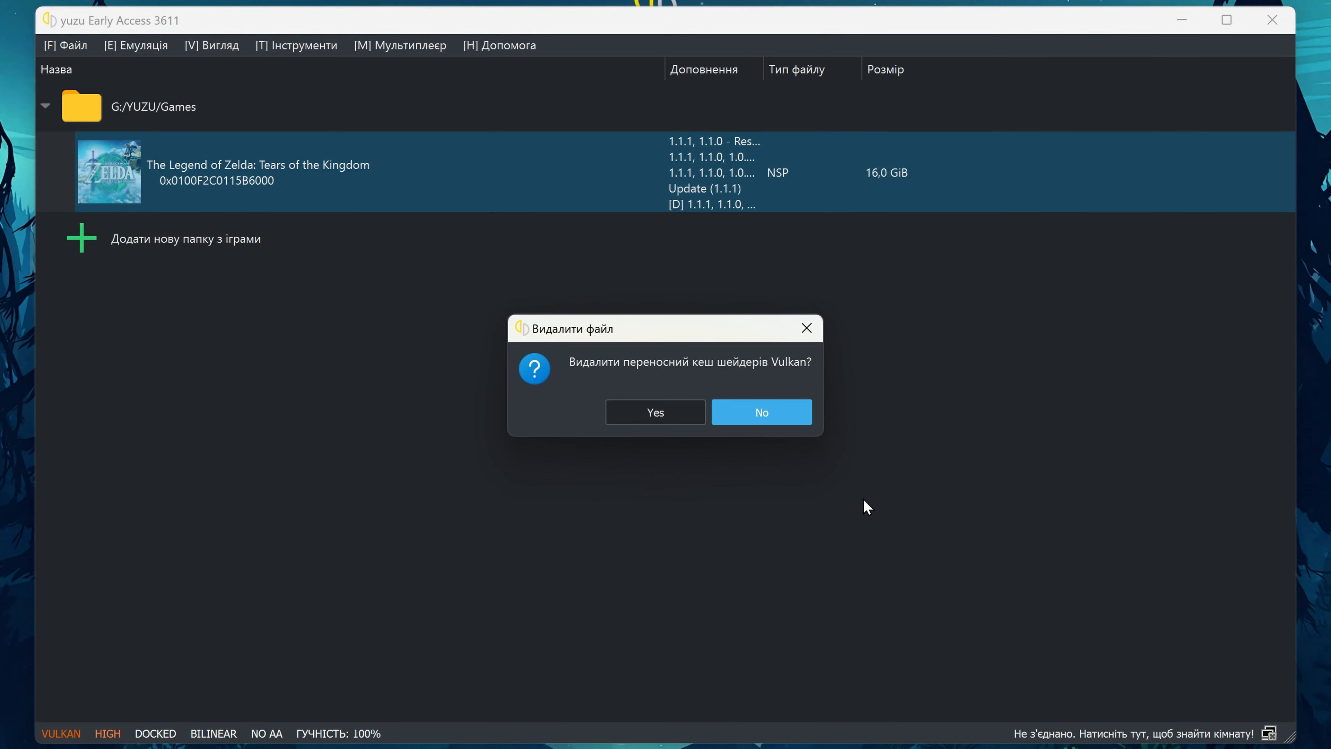
pyautogui.click(659, 417)
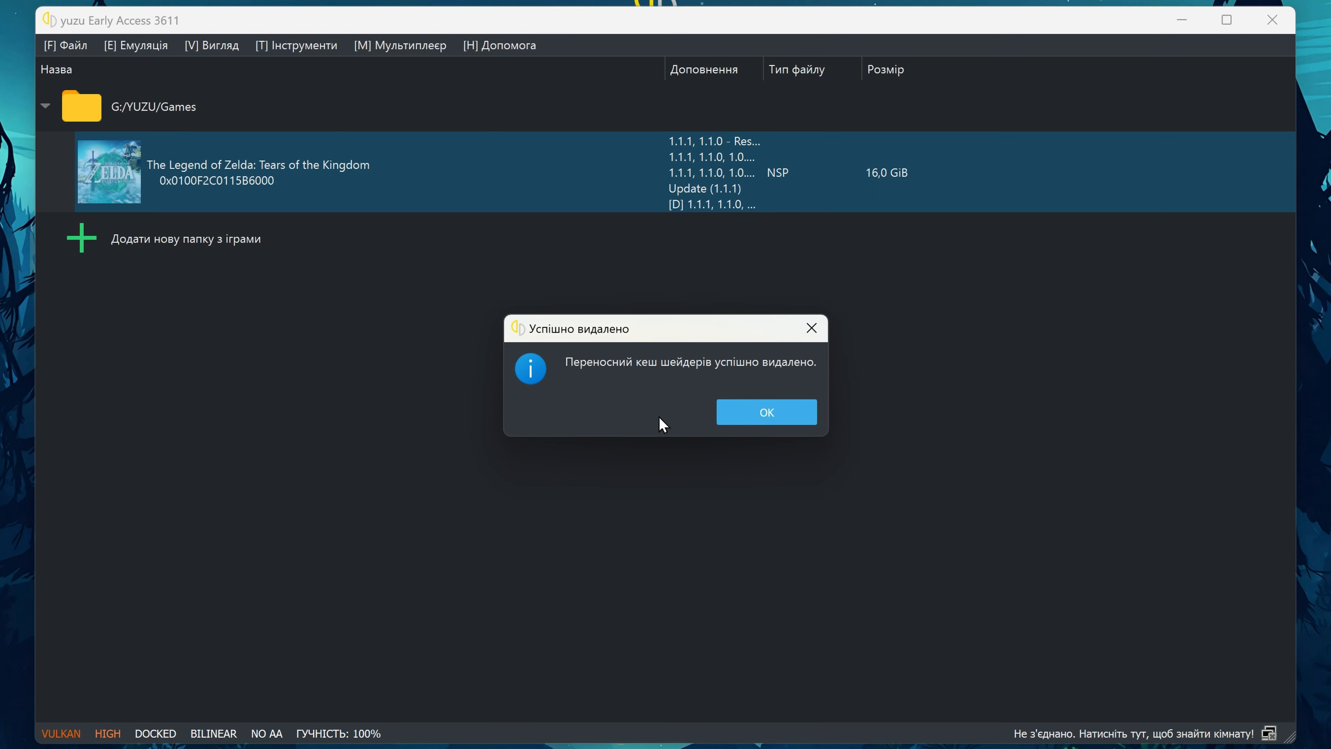
pyautogui.click(736, 417)
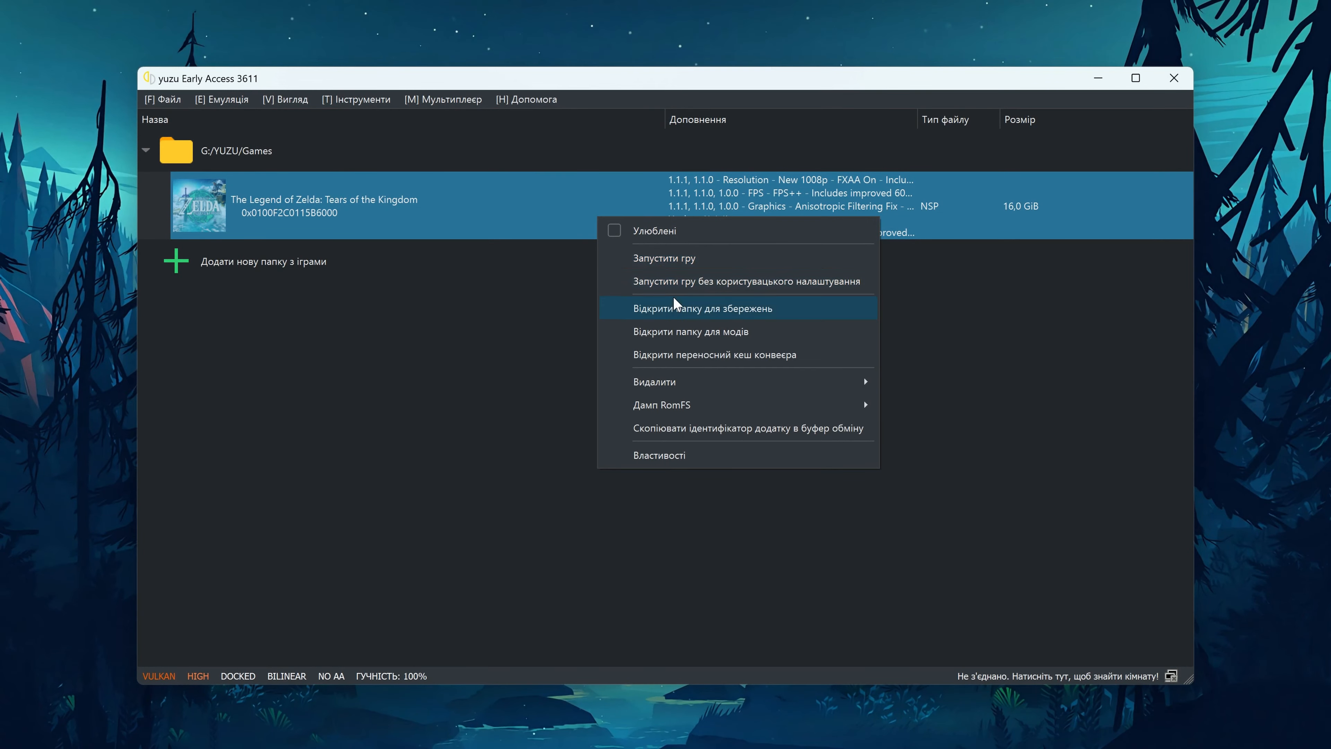
# - Check the game's mods folder and reset the game list metadata cache in yuzu's file system settings
pyautogui.click(672, 330)
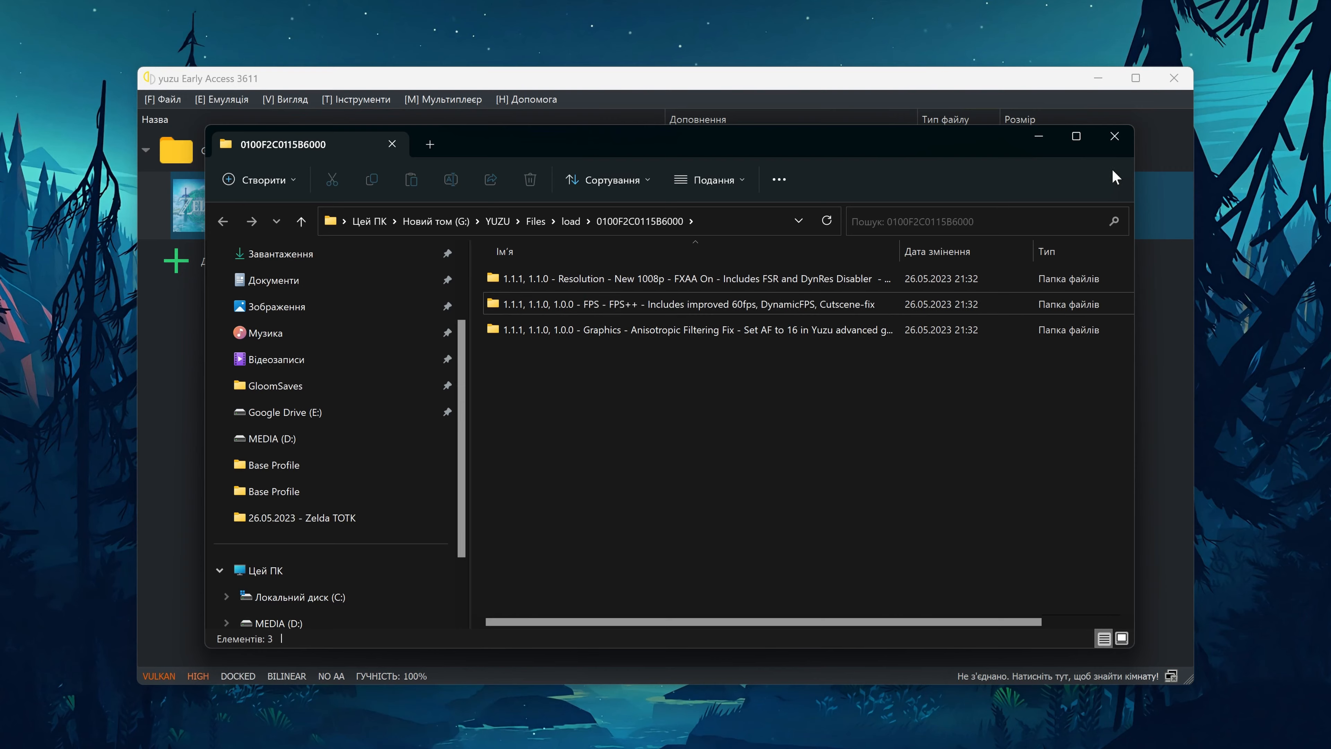
pyautogui.click(1114, 136)
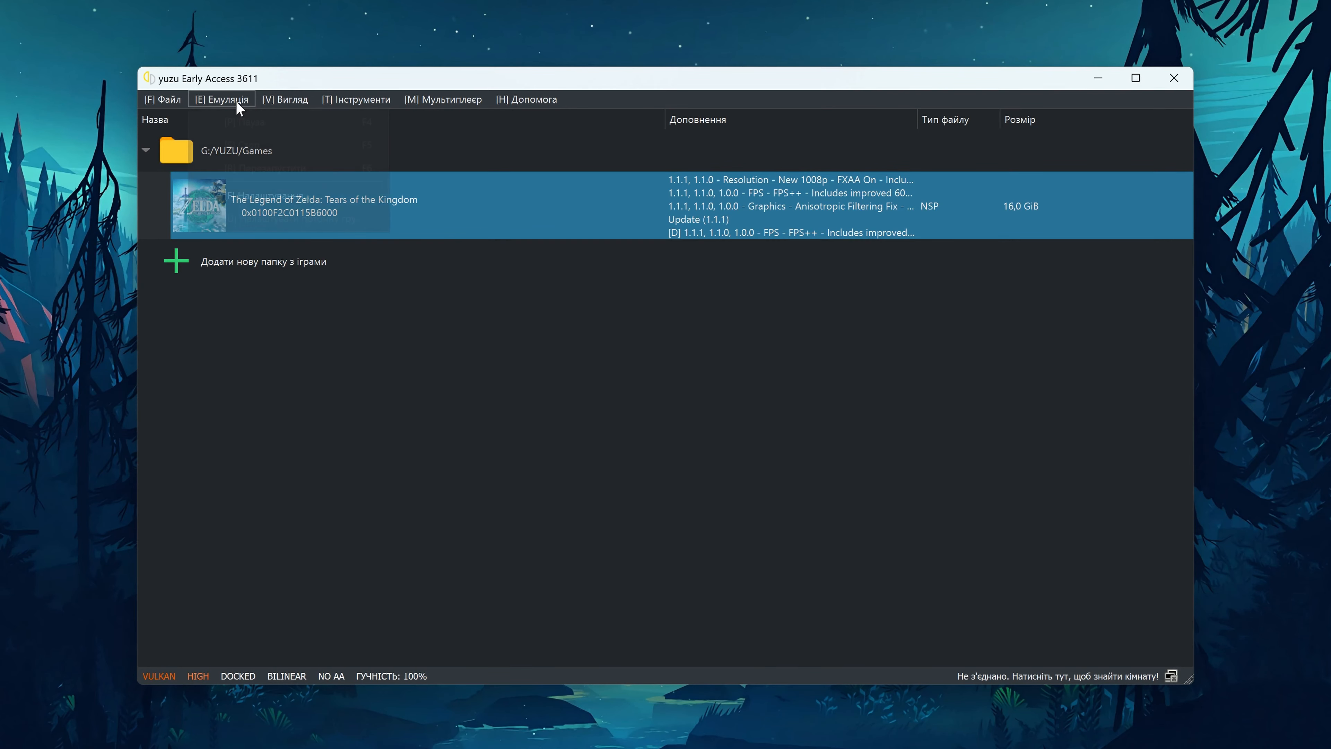
pyautogui.click(260, 195)
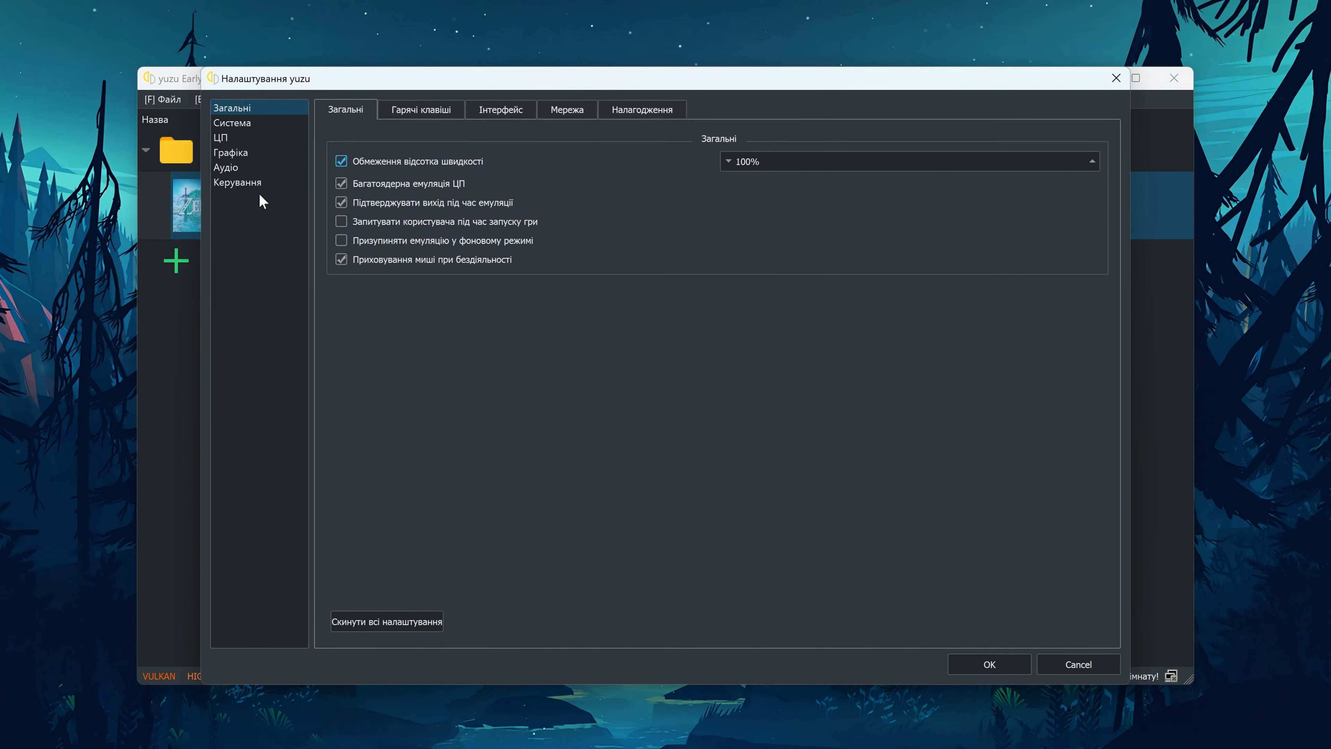
pyautogui.click(227, 125)
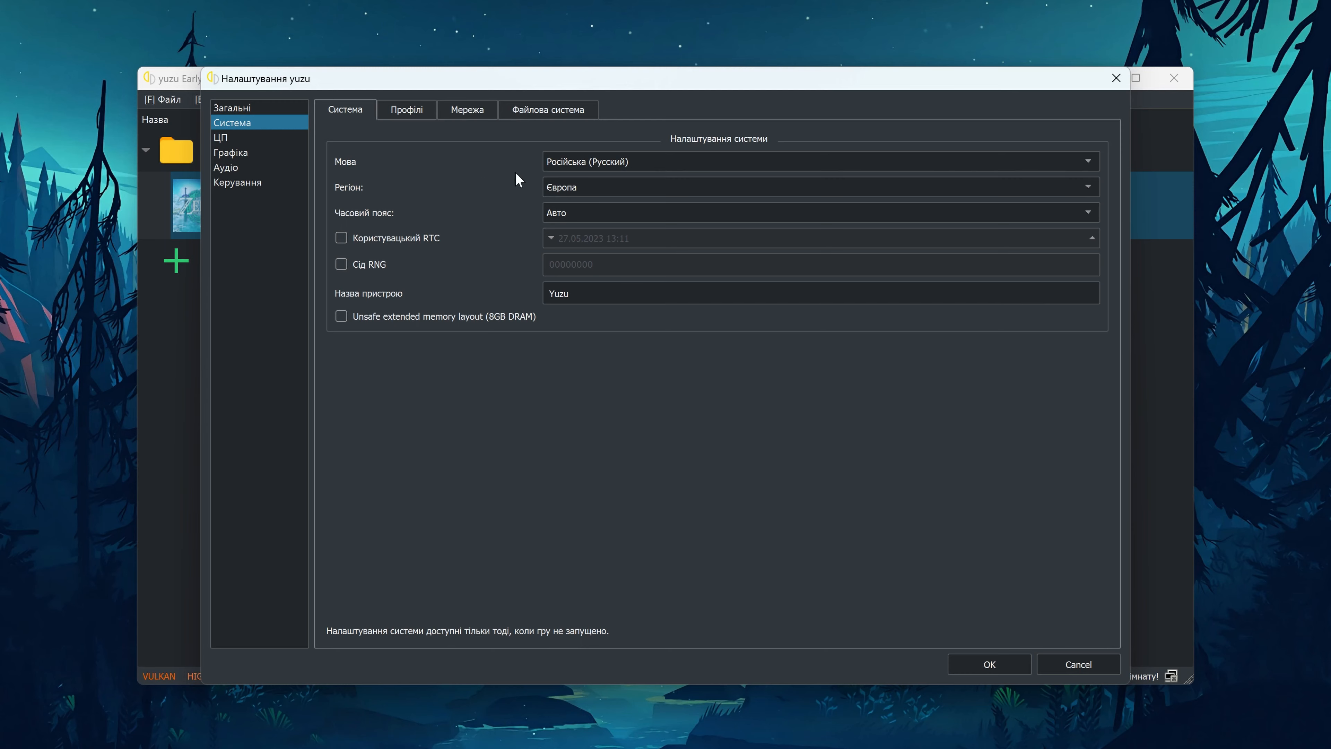
pyautogui.click(557, 111)
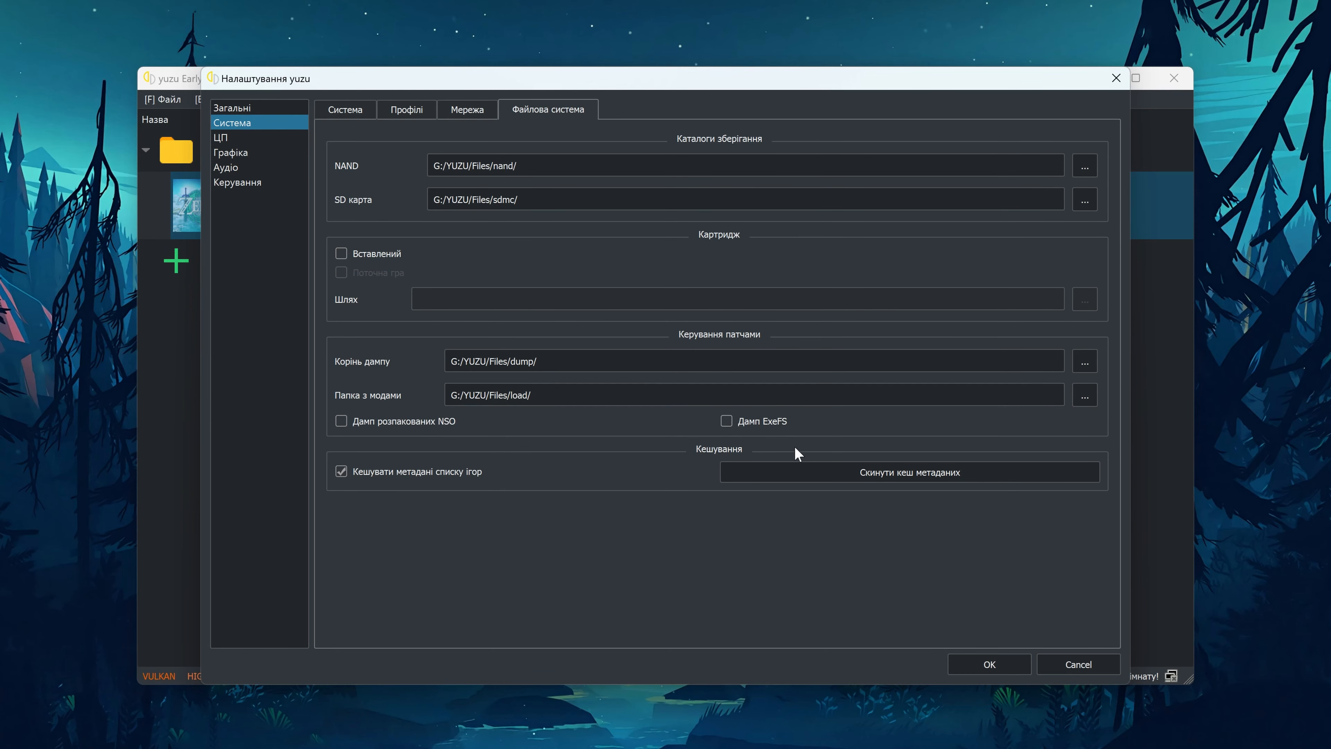
pyautogui.click(794, 478)
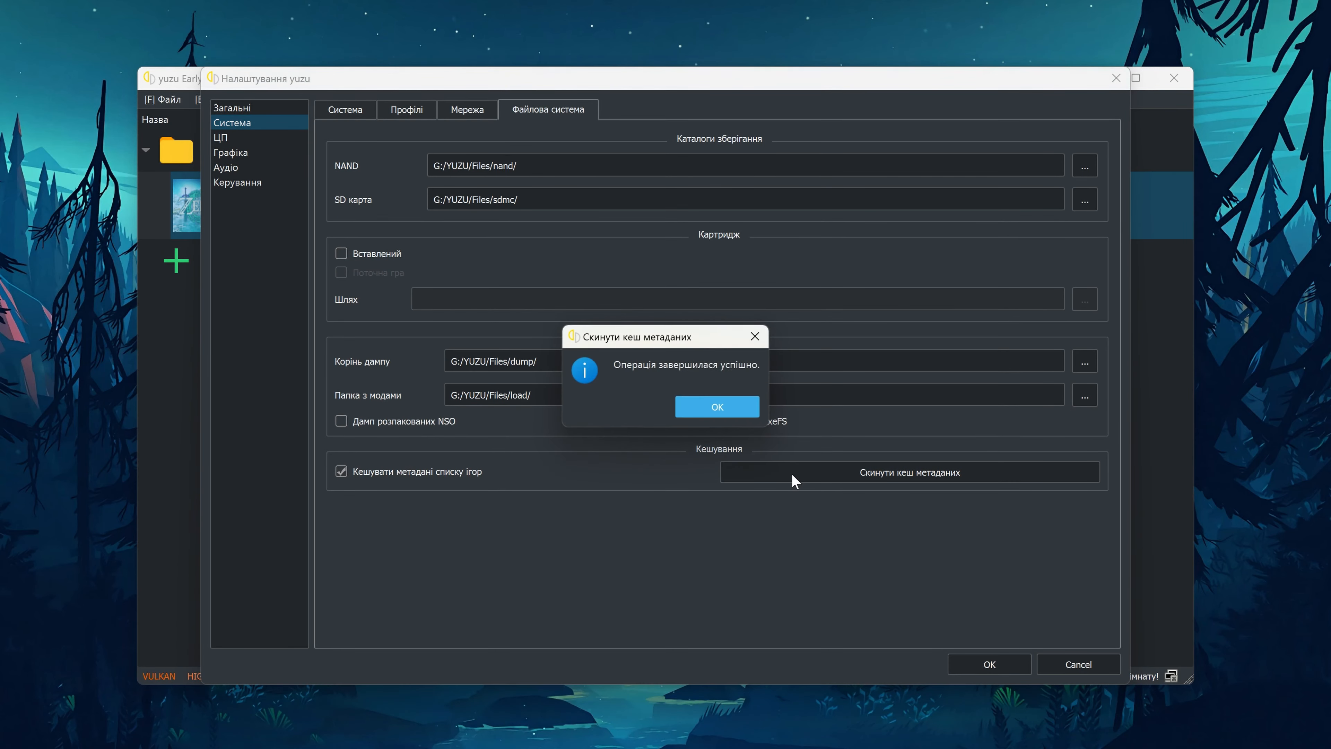
pyautogui.click(701, 404)
pyautogui.click(989, 665)
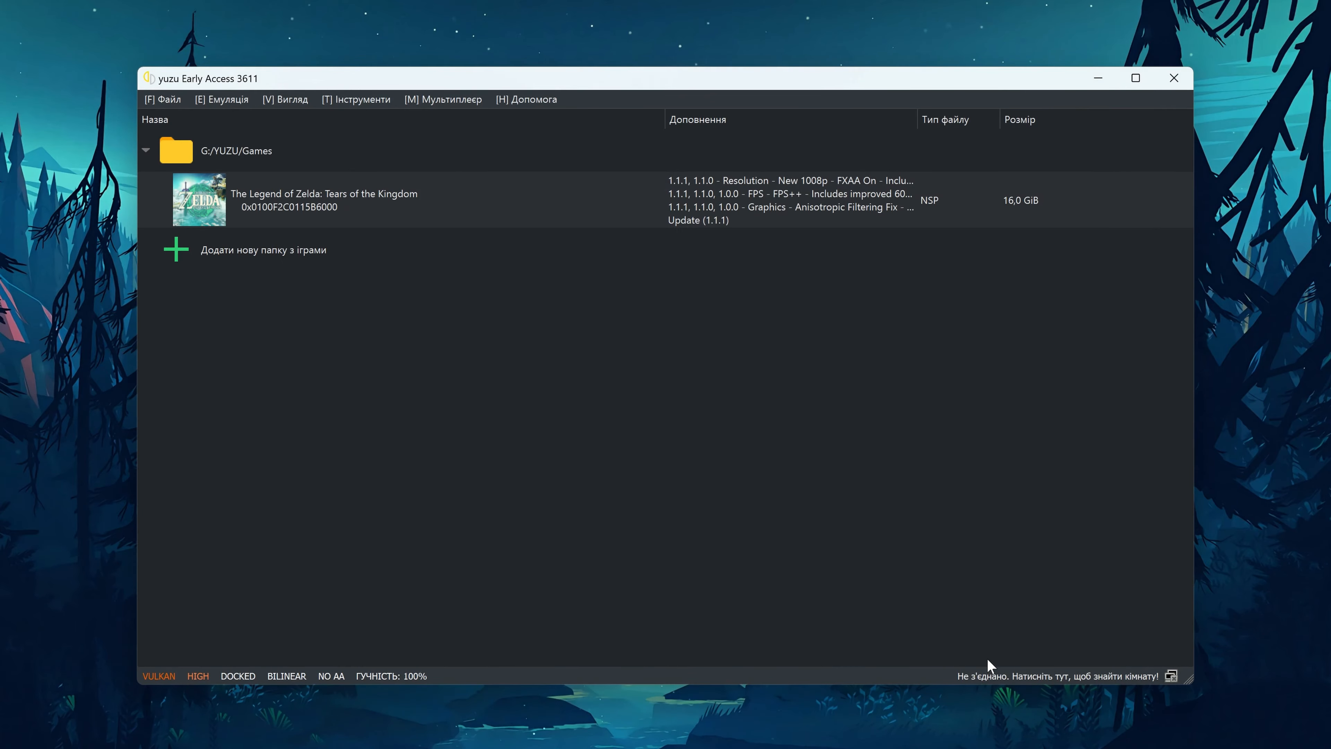
pyautogui.click(343, 349)
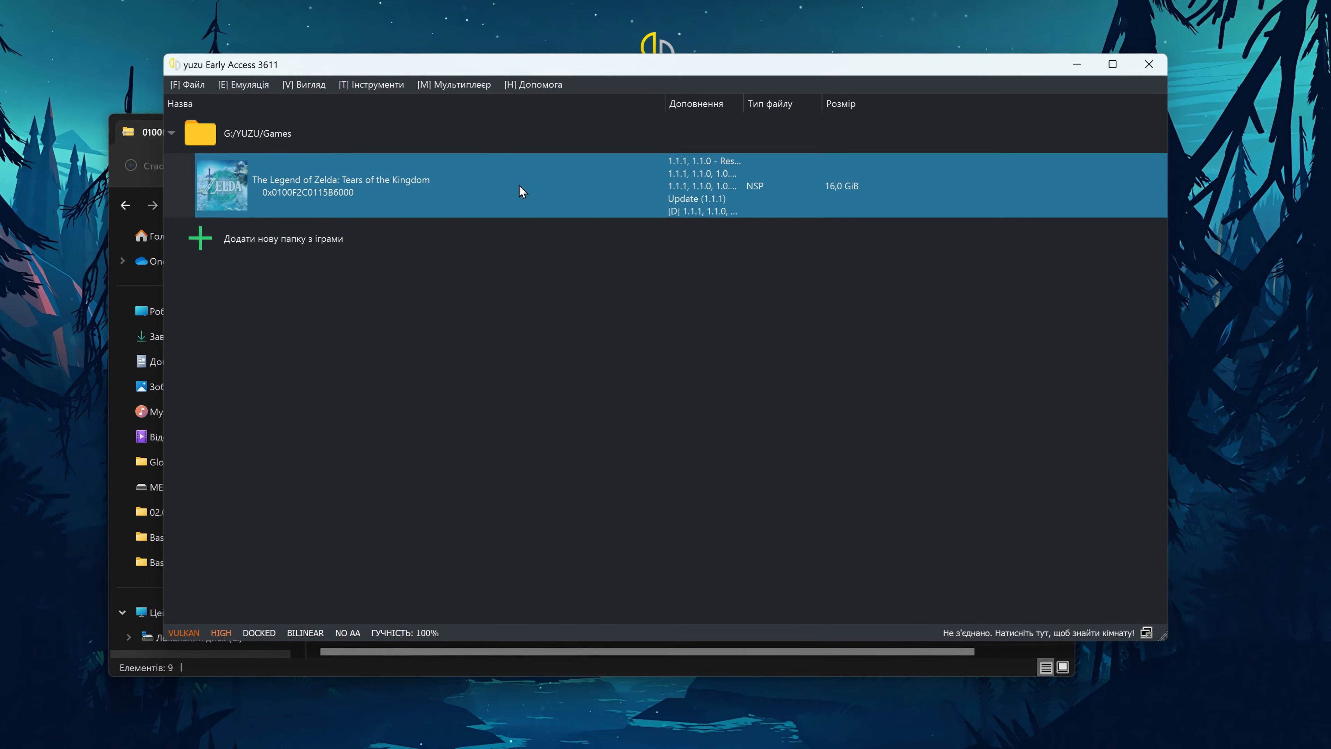
# - Open the save folder of The Legend of Zelda: Tears of the Kingdom and switch to the open 0100F2C0115B6000.zip archive
pyautogui.rightClick(518, 184)
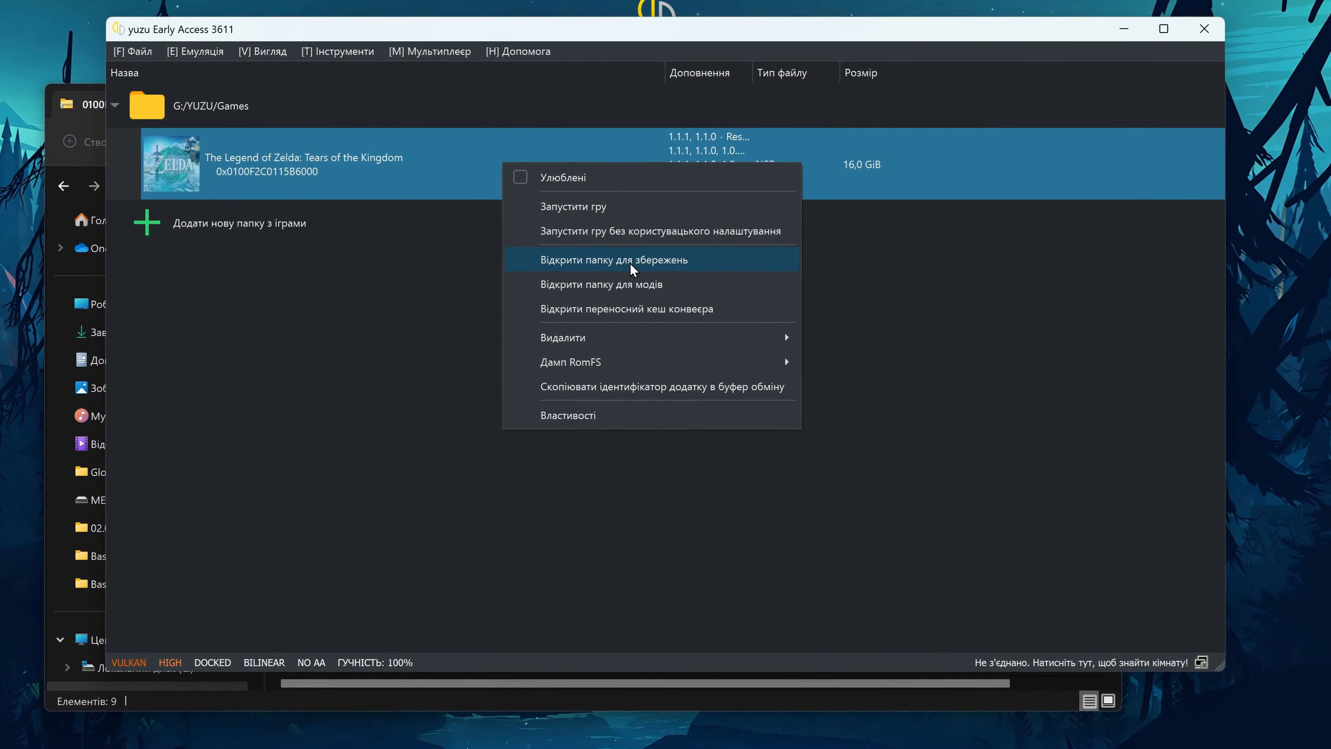
pyautogui.click(632, 267)
pyautogui.click(44, 94)
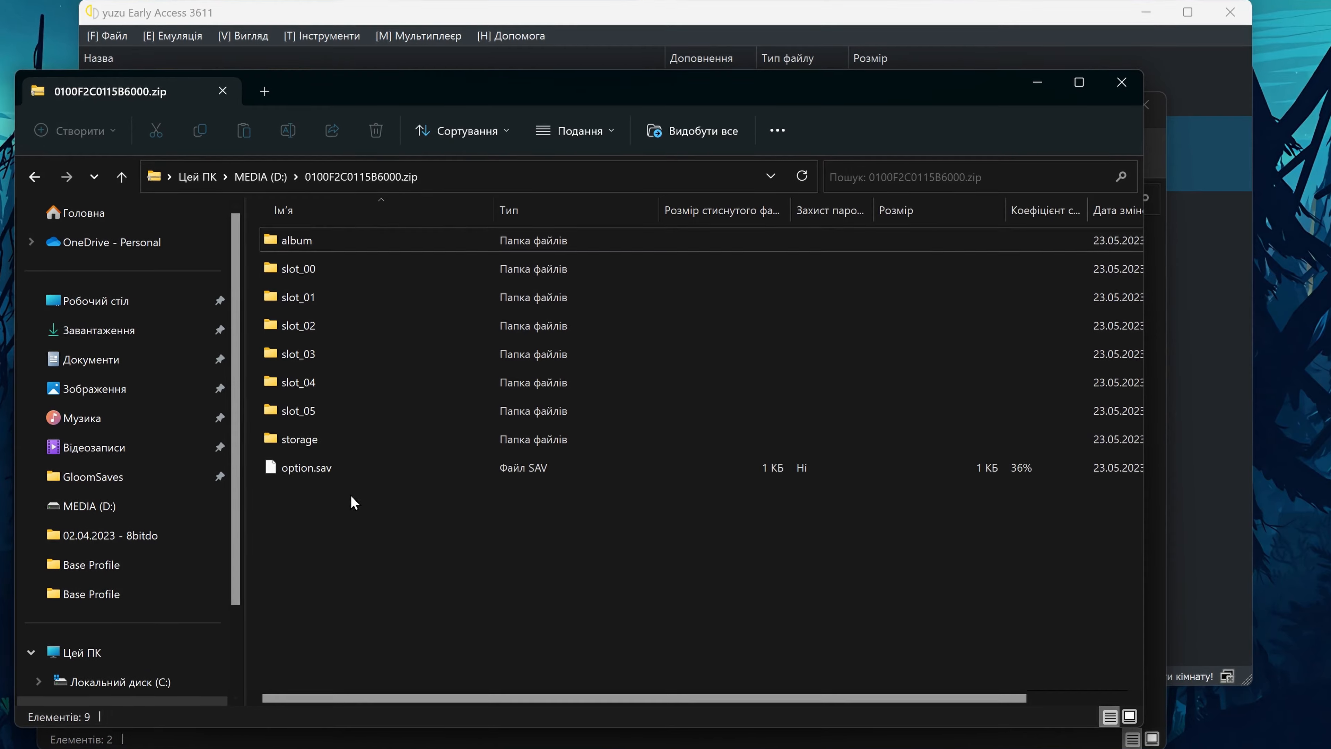
# - Copy all folders and option.sav from 0100F2C0115B6000.zip into the game's save folder
pyautogui.moveTo(362, 496); pyautogui.dragTo(298, 241)
pyautogui.rightClick(281, 239)
pyautogui.click(343, 309)
pyautogui.hotkey('alt', 'Tab')
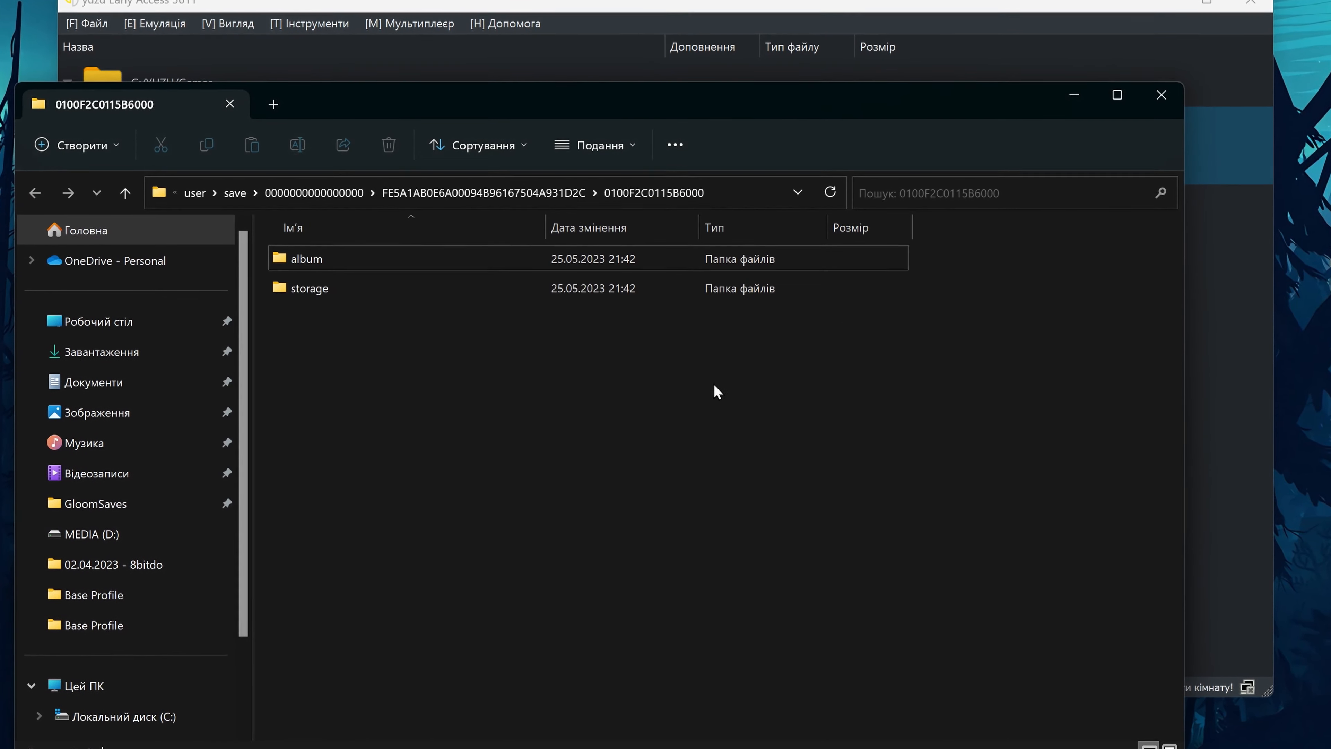
pyautogui.rightClick(442, 371)
pyautogui.click(489, 496)
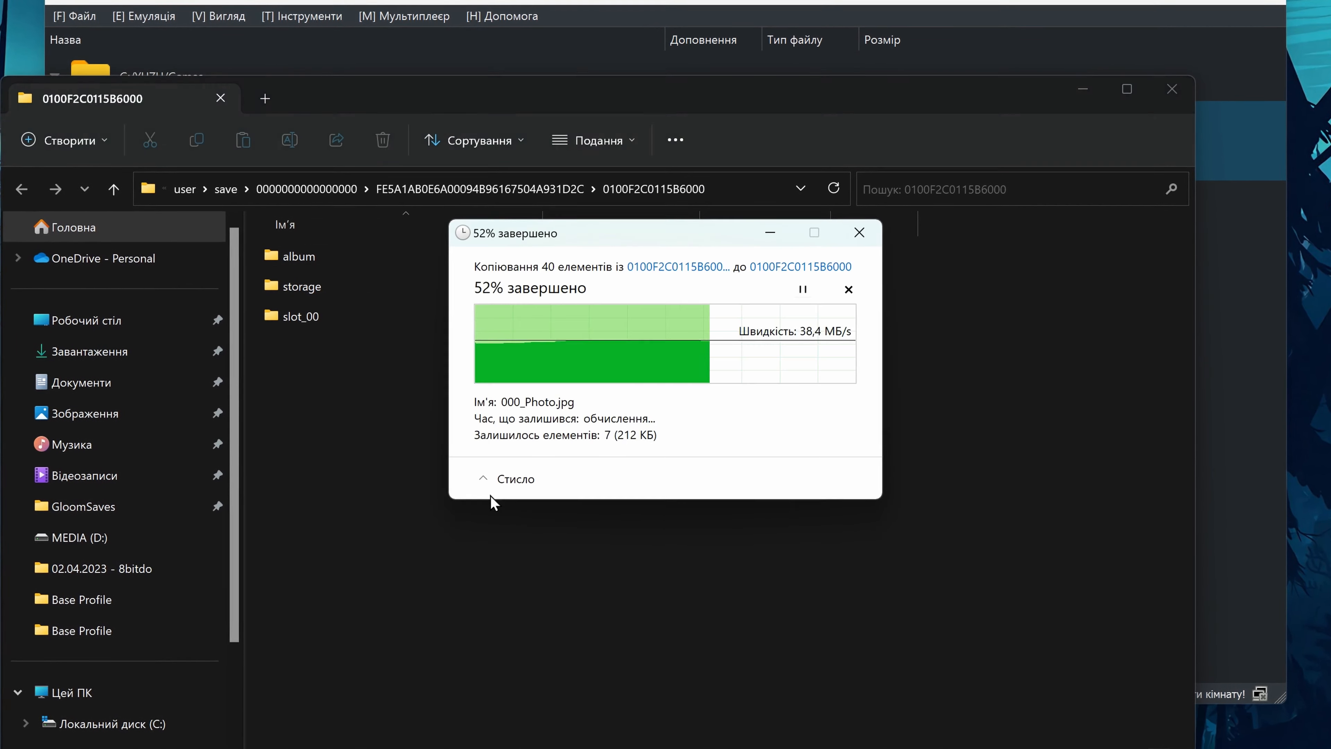
pyautogui.click(698, 360)
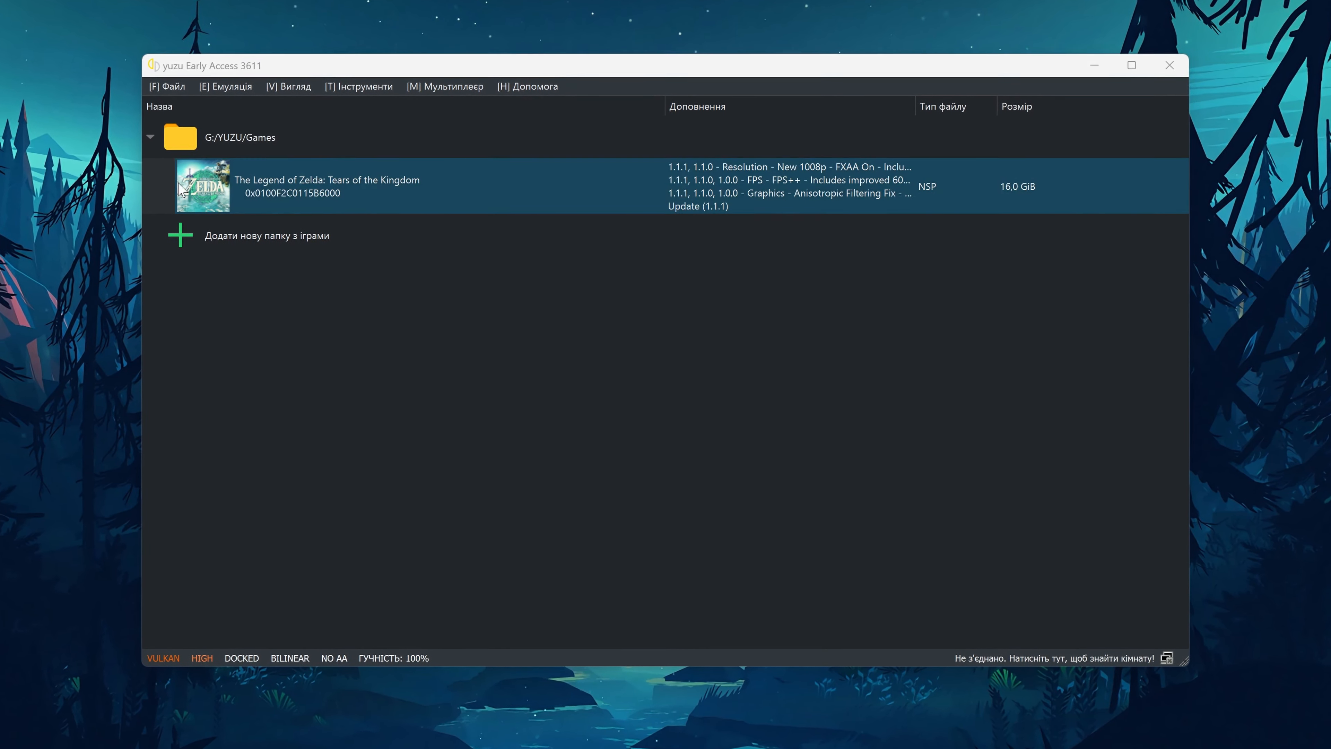
# - Open the yuzu data folder from the emulator and go up to its parent Roaming folder
pyautogui.click(146, 83)
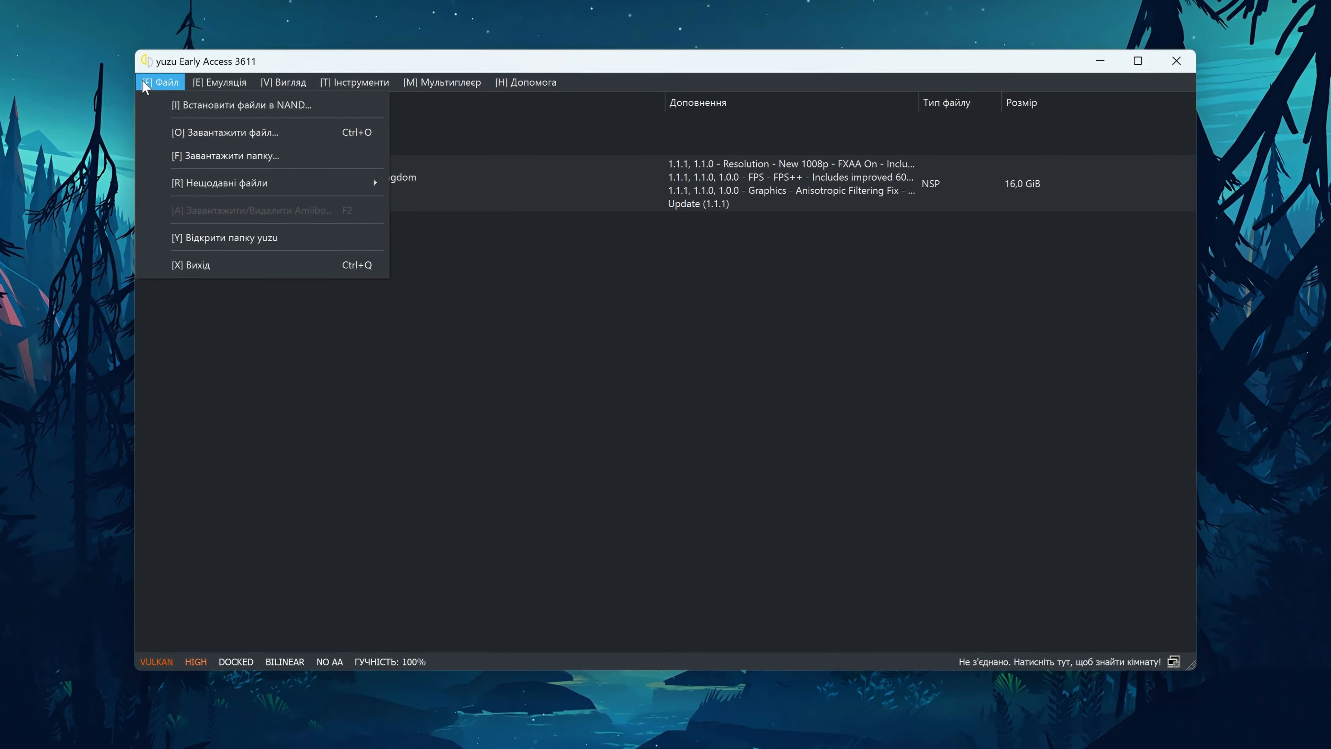
pyautogui.click(246, 241)
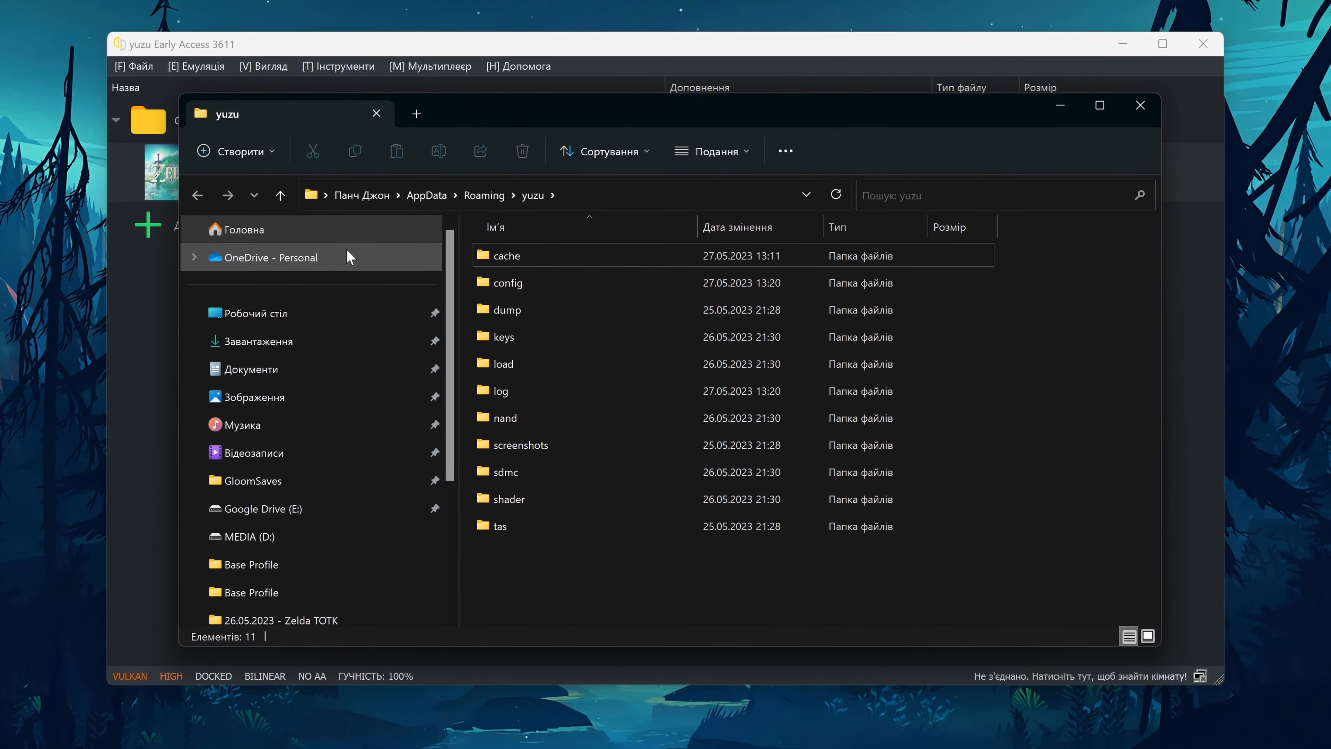
pyautogui.click(480, 193)
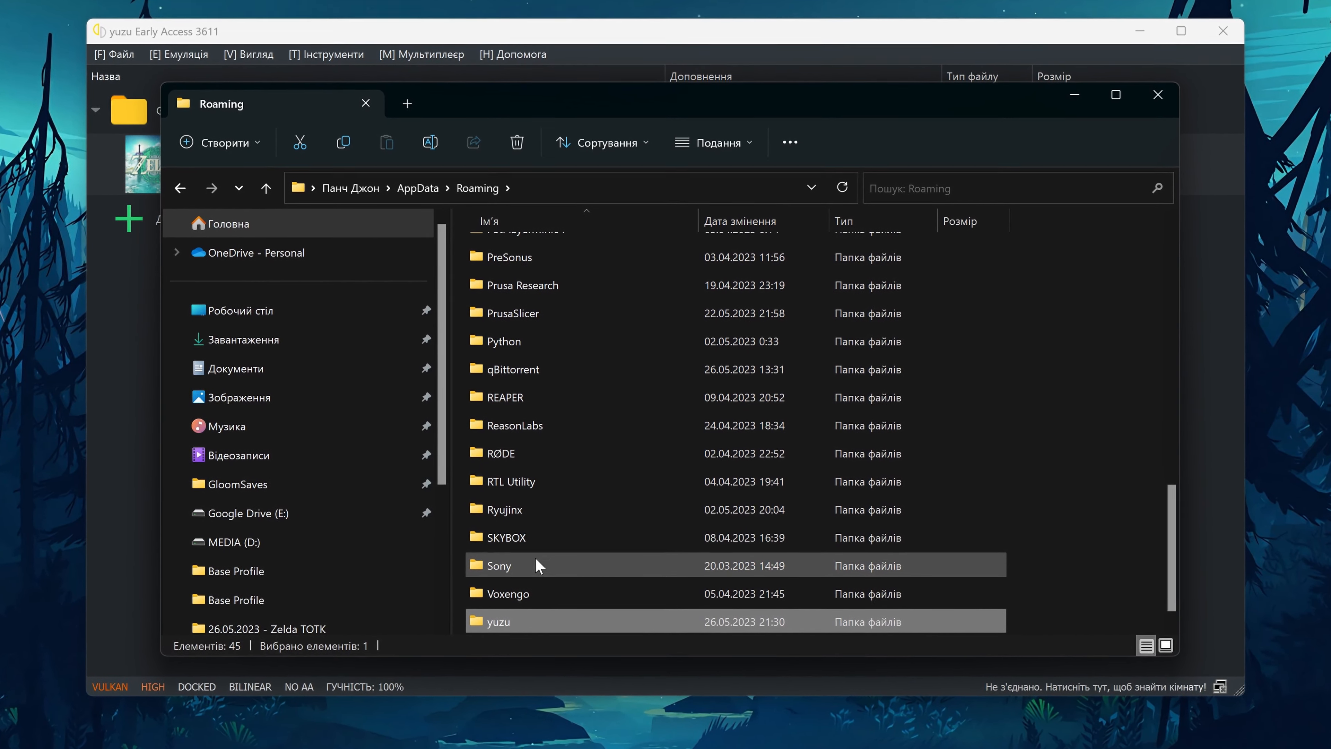
# - Delete the yuzu folder from the AppData Roaming folder
pyautogui.rightClick(519, 621)
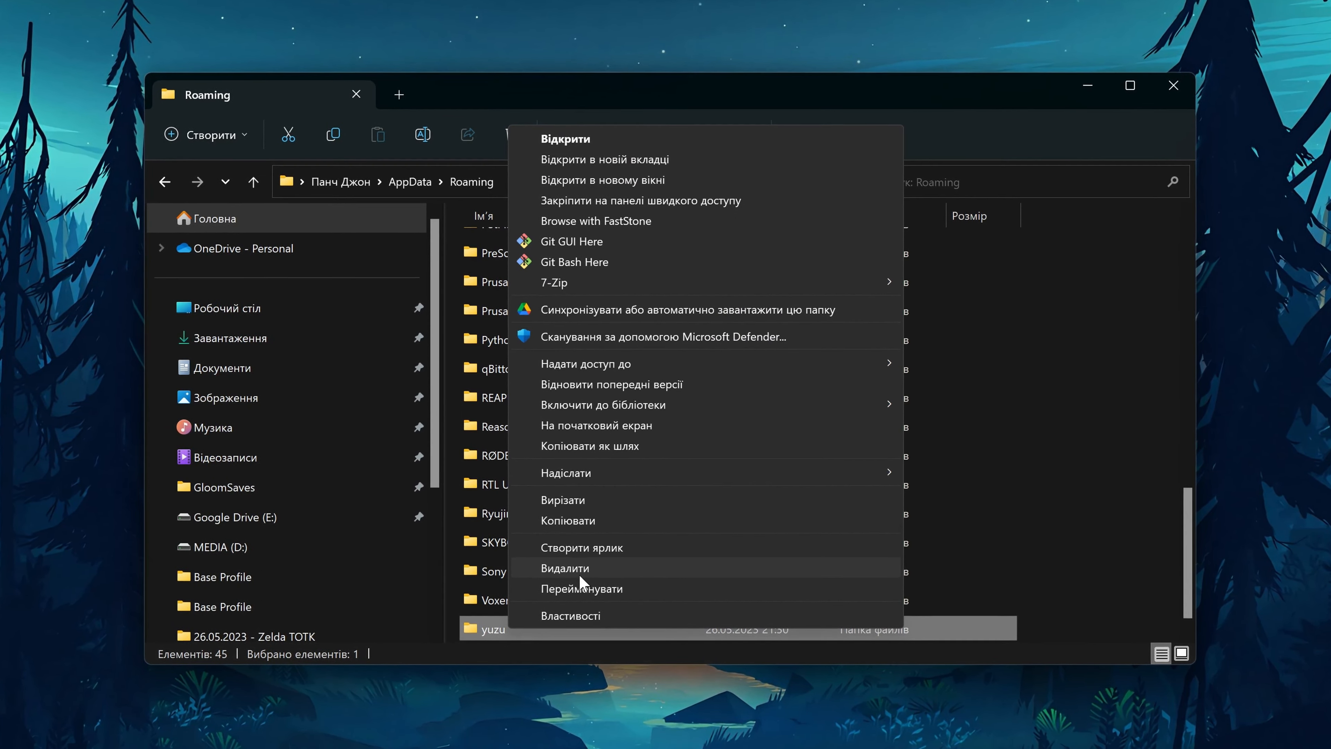
pyautogui.click(577, 565)
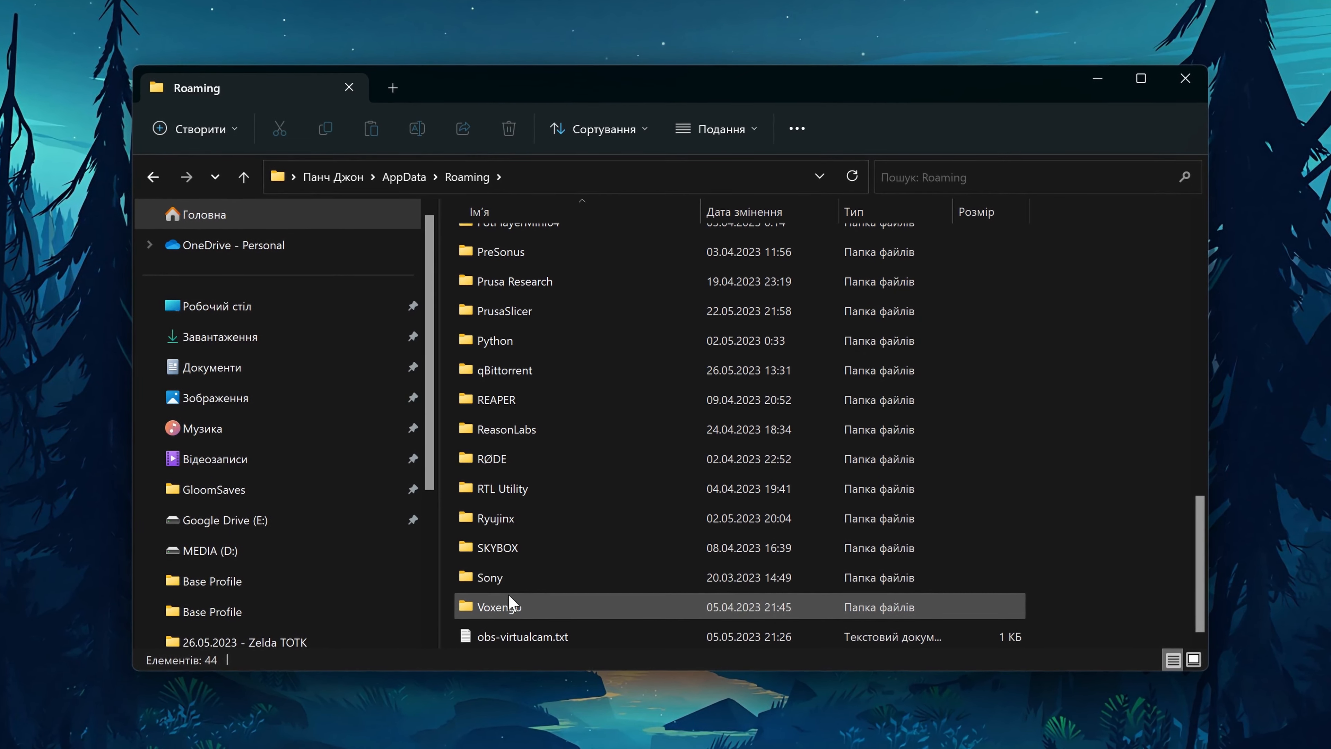
pyautogui.click(1113, 75)
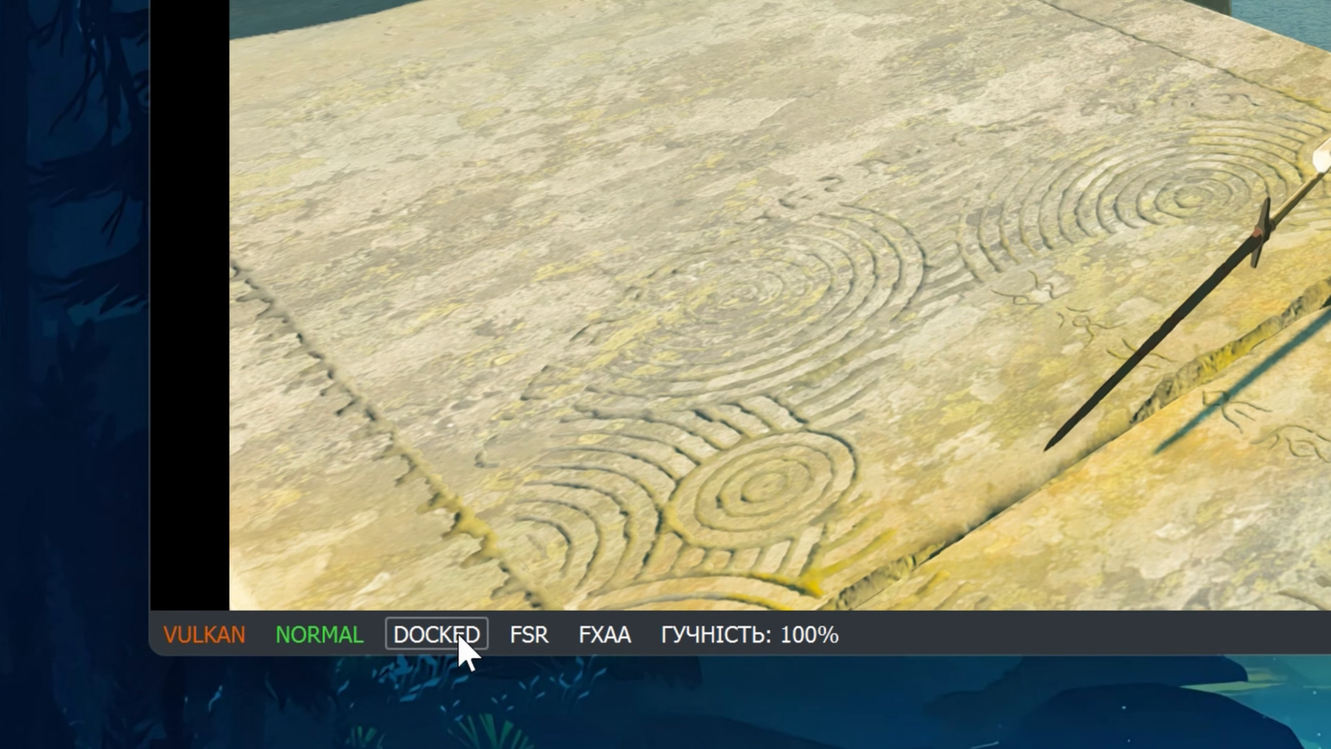
# - Toggle the running game's console mode between docked and handheld
pyautogui.click(461, 637)
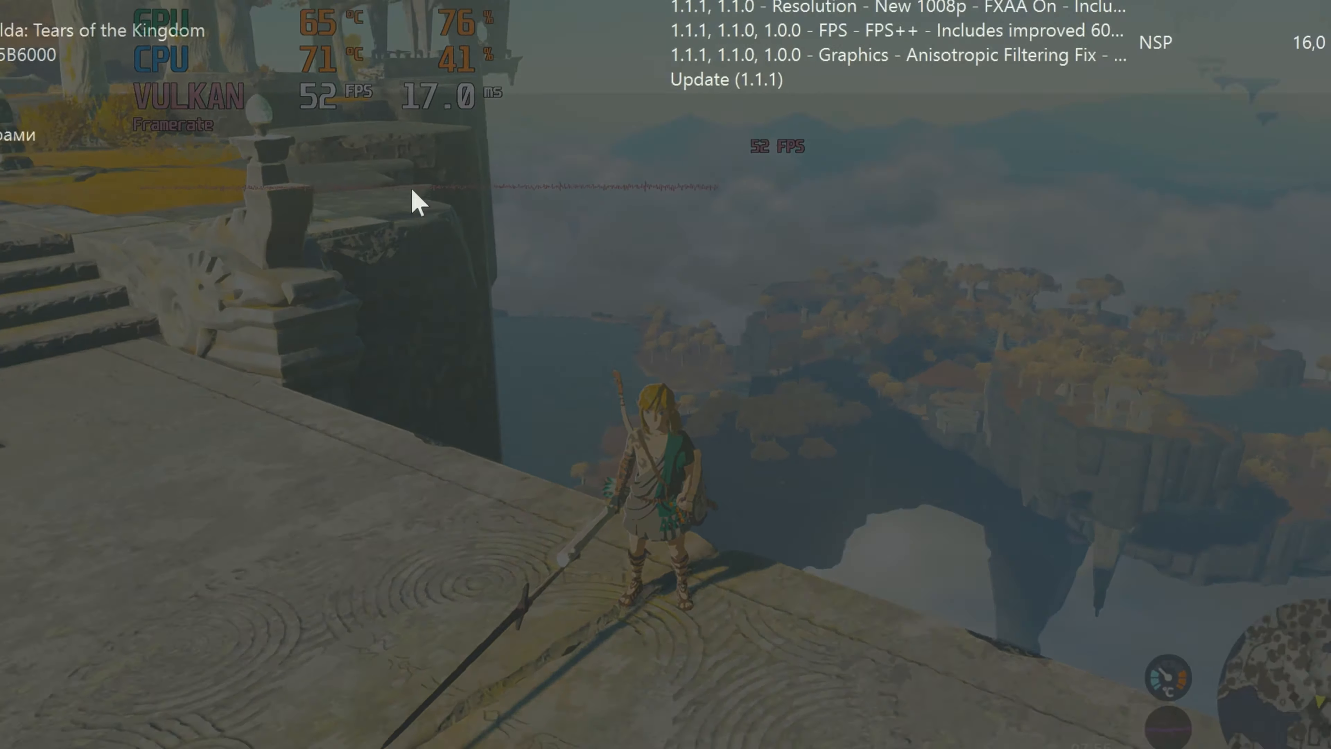
# - Open the properties of The Legend of Zelda: Tears of the Kingdom and review the resolution and anti-aliasing options in its graphics settings
pyautogui.rightClick(468, 174)
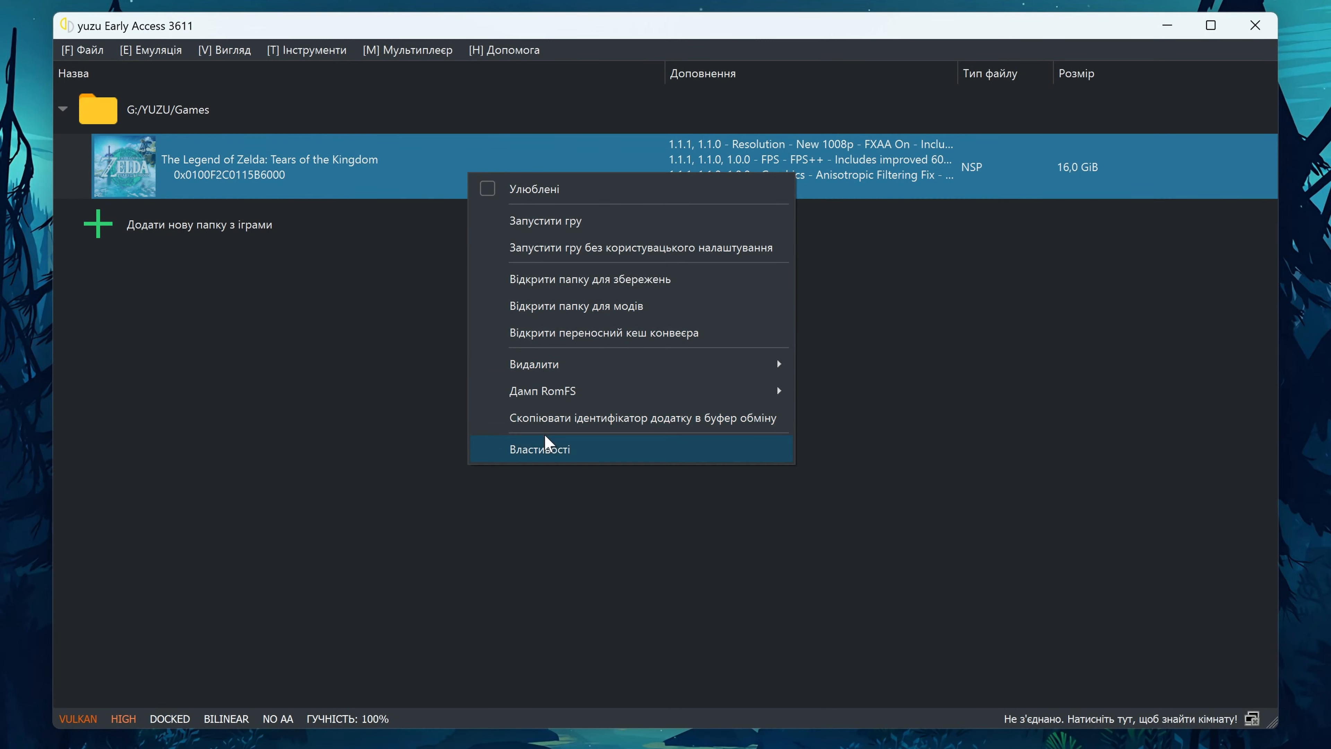
pyautogui.click(545, 437)
pyautogui.click(829, 110)
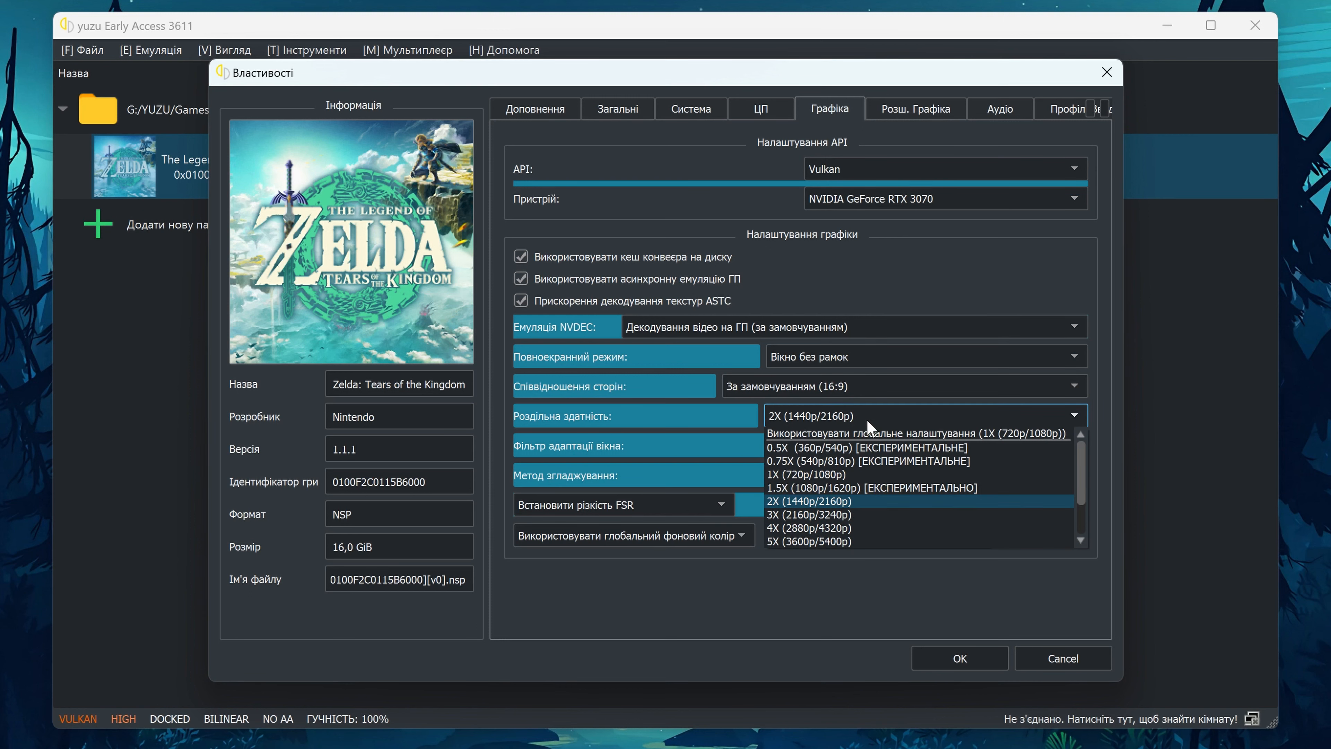
pyautogui.click(812, 475)
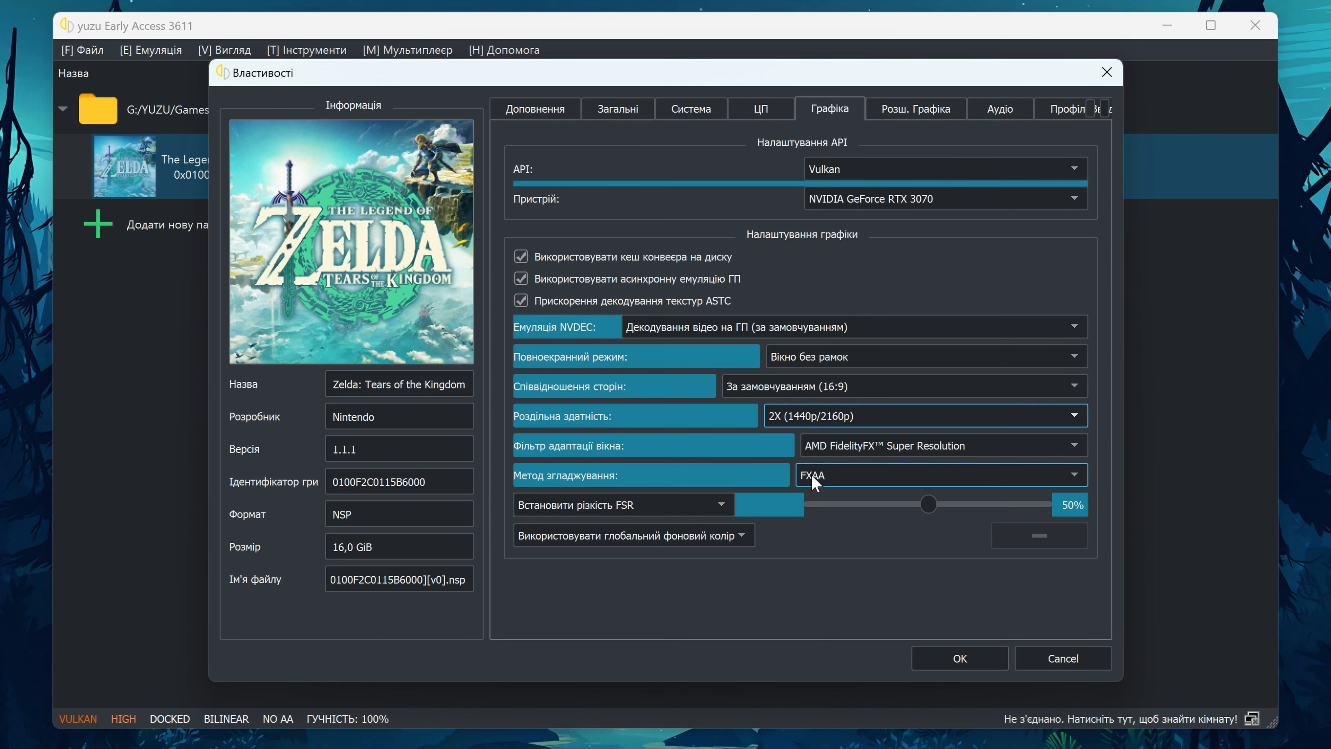